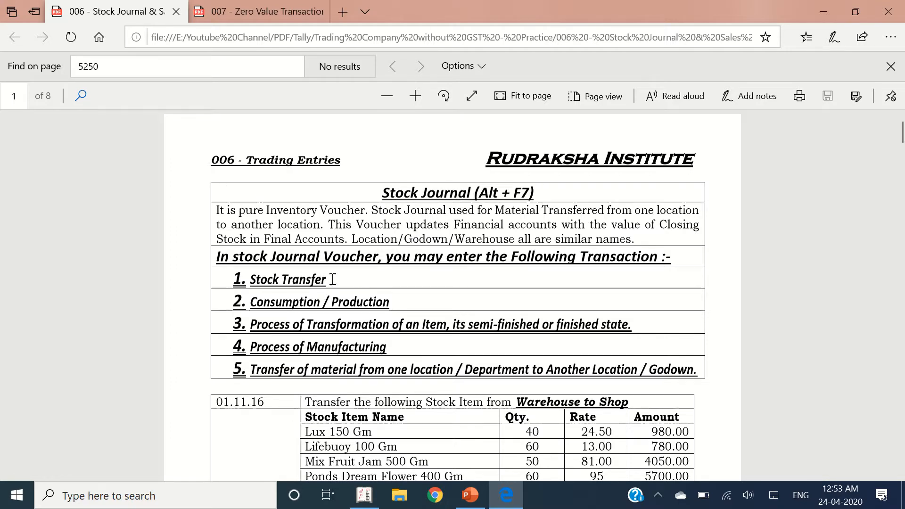
Switch to Tally.ERP 9 and leave the Trial Balance for the Gateway of Tally
scroll(394, 340, "down", 5)
key("alt+Tab")
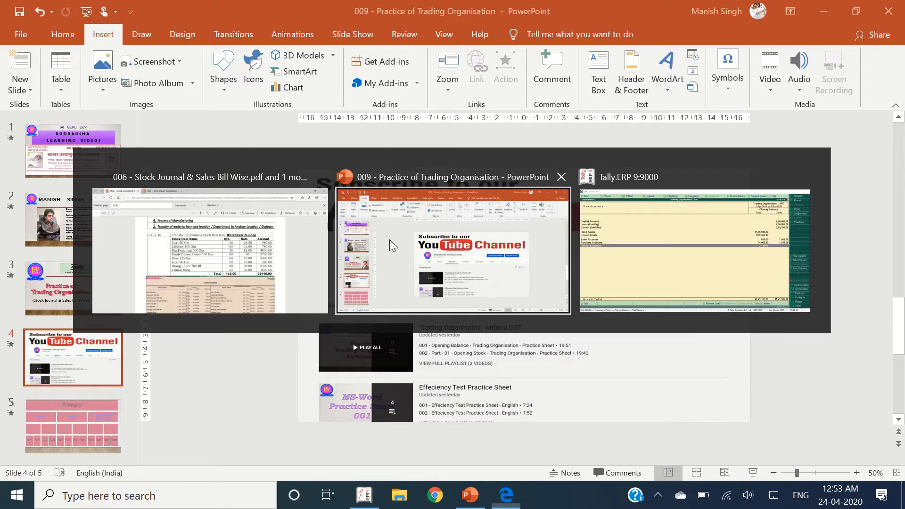
key("alt+Tab")
key("alt+Tab")
key("Tab")
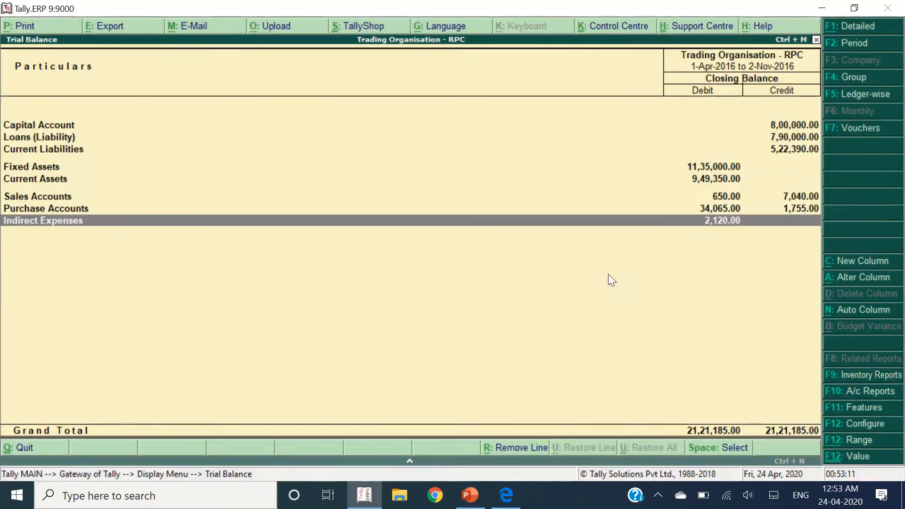
key("Escape")
key("Escape")
key("Escape")
key("n")
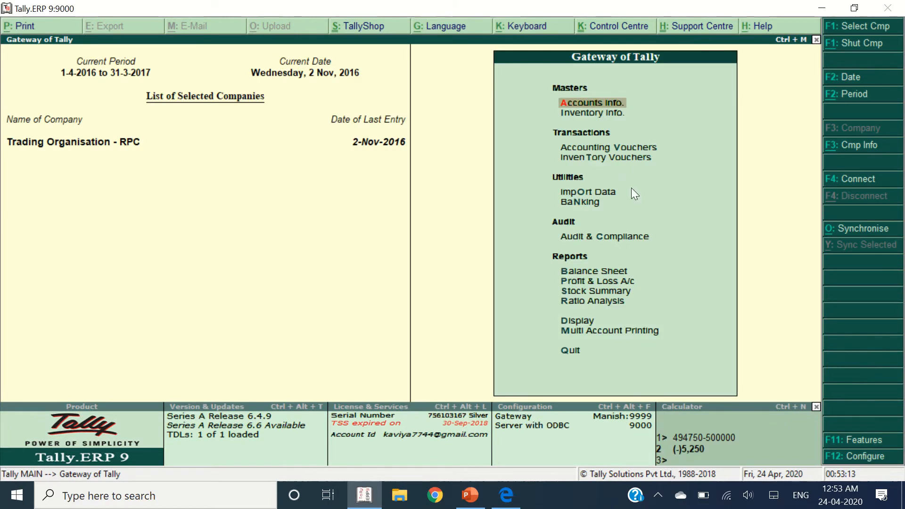
left_click(615, 146)
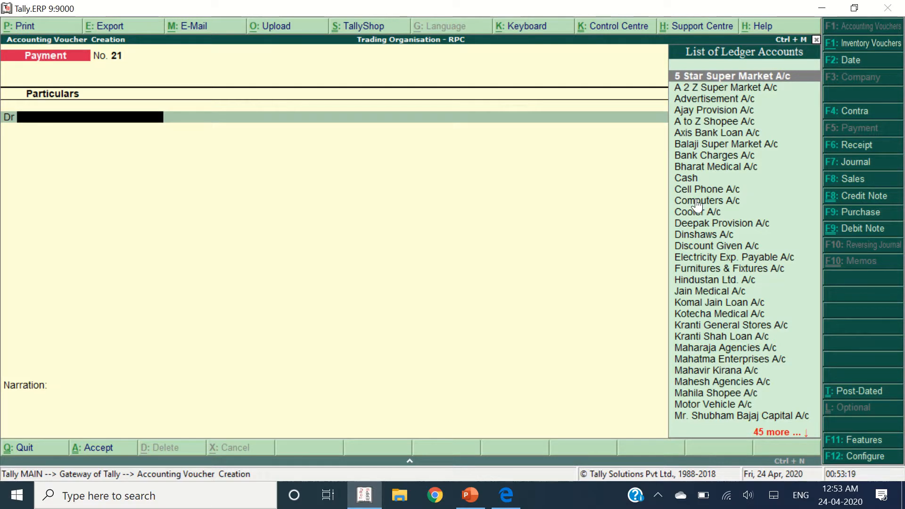
left_click(856, 49)
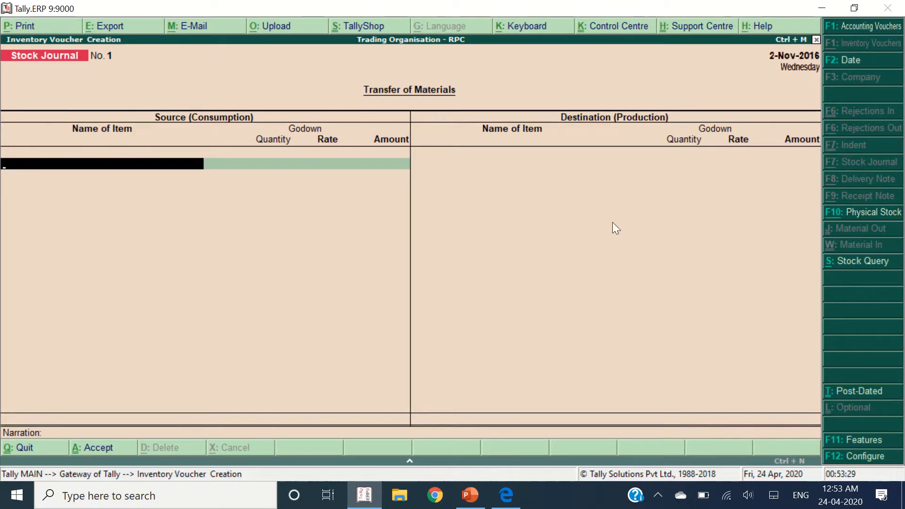
key("Escape")
key("Return")
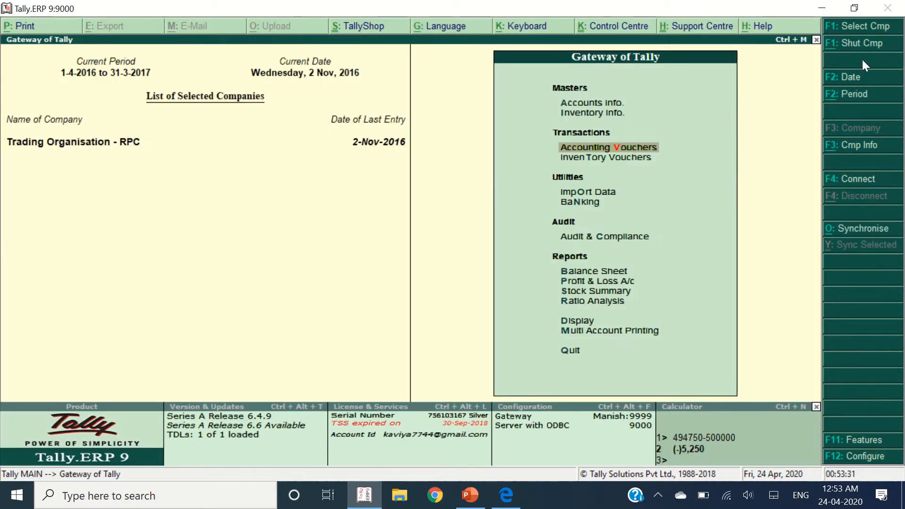
Open a new Stock Journal inventory voucher, ready for the first item on the Source (Consumption) side
key("Return")
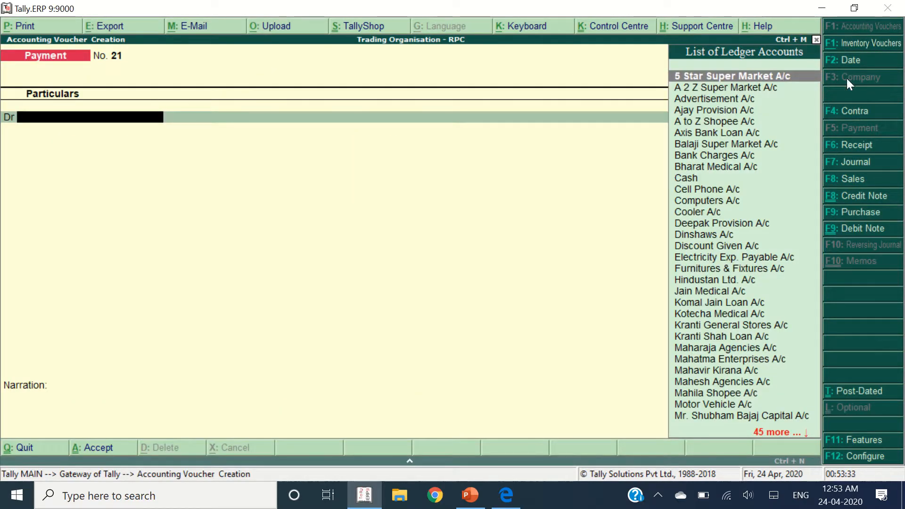
left_click(857, 46)
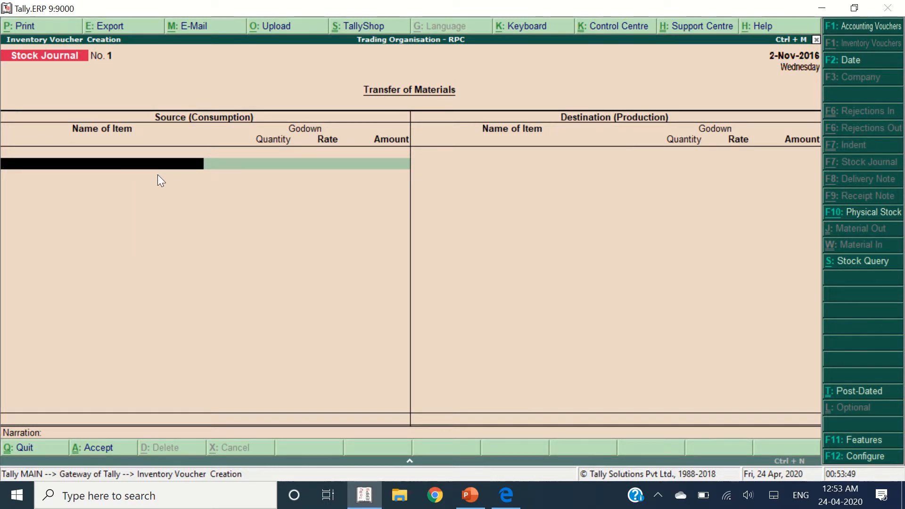
left_click(535, 168)
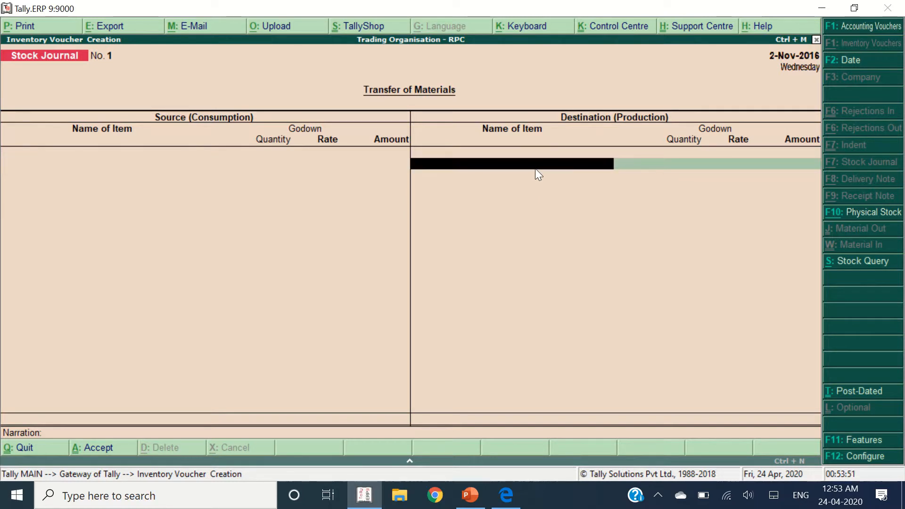
left_click(102, 168)
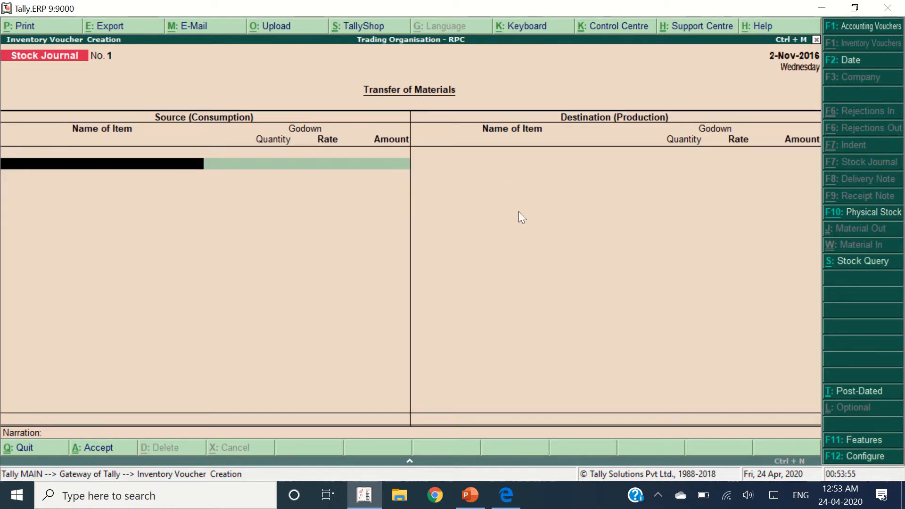
Switch to the practice PDF in Microsoft Edge and examine the 01.11.16 Warehouse to Shop stock transfer, starting with its first item
key("alt+Tab")
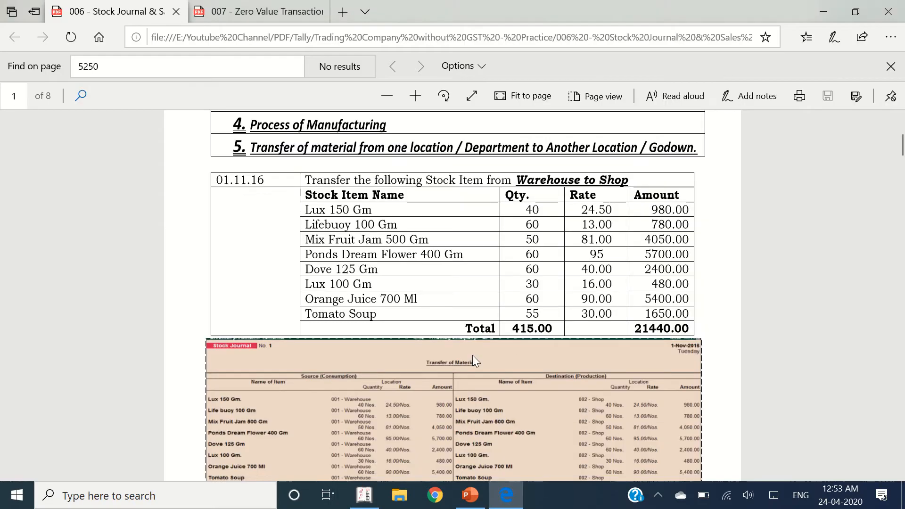
left_click_drag(395, 210, 305, 211)
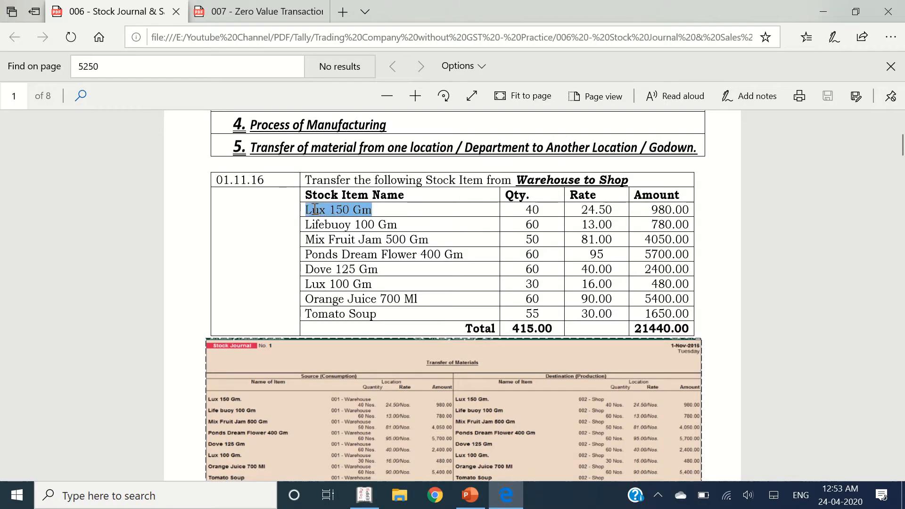
left_click_drag(316, 180, 498, 187)
left_click(542, 181)
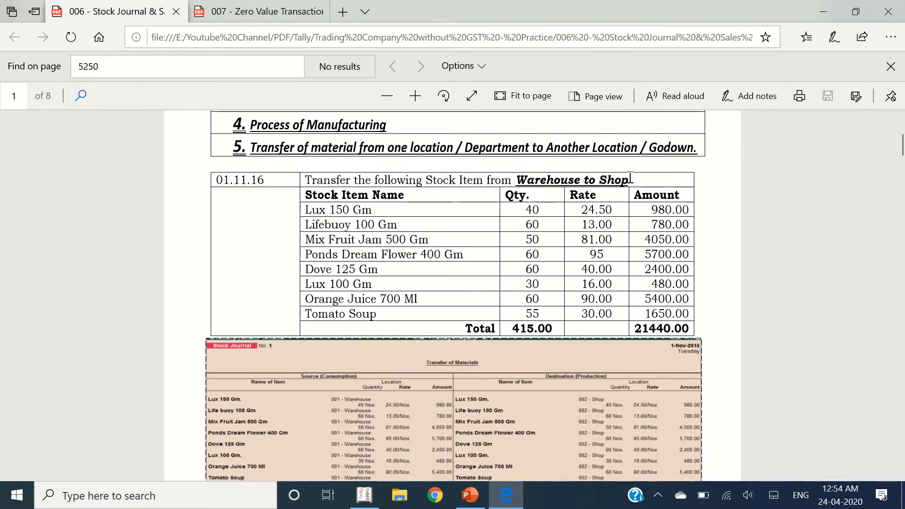
left_click_drag(631, 180, 516, 180)
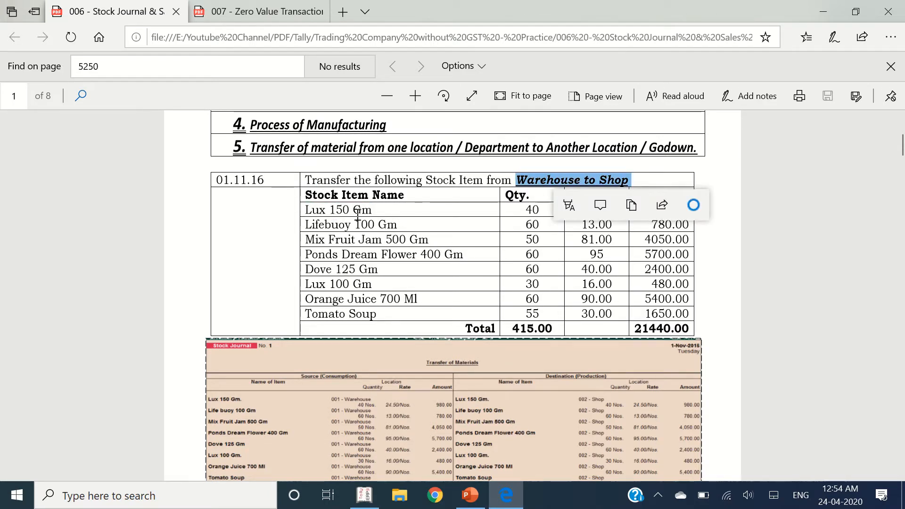
left_click(382, 212)
left_click_drag(383, 209, 306, 210)
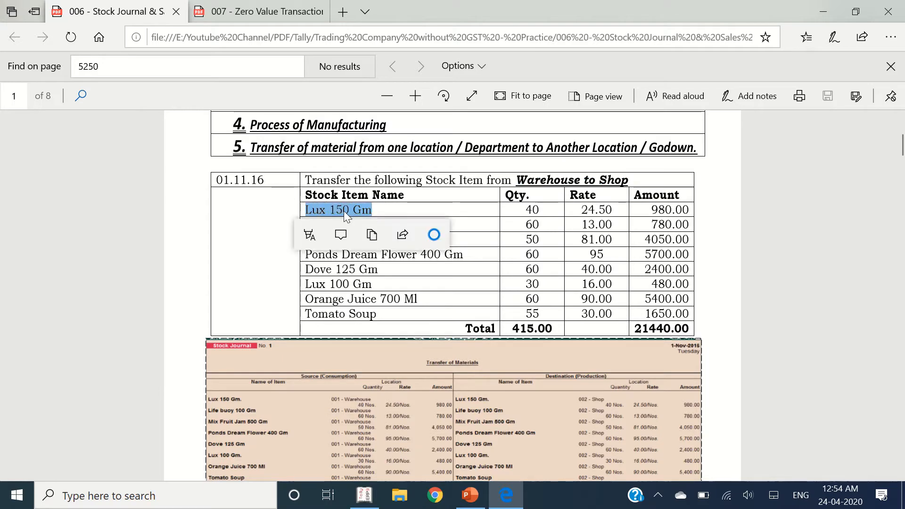
Switch to Tally.ERP 9 and enter Lux 150 GM as a source item from the Warehouse godown with quantity 40
key("alt+Tab")
type("Lu")
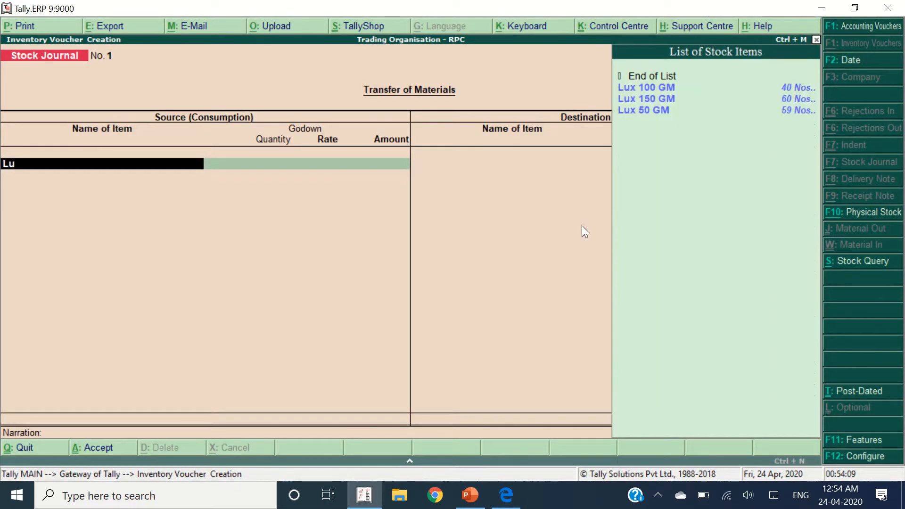
type("x")
key("Down")
key("Down")
key("Return")
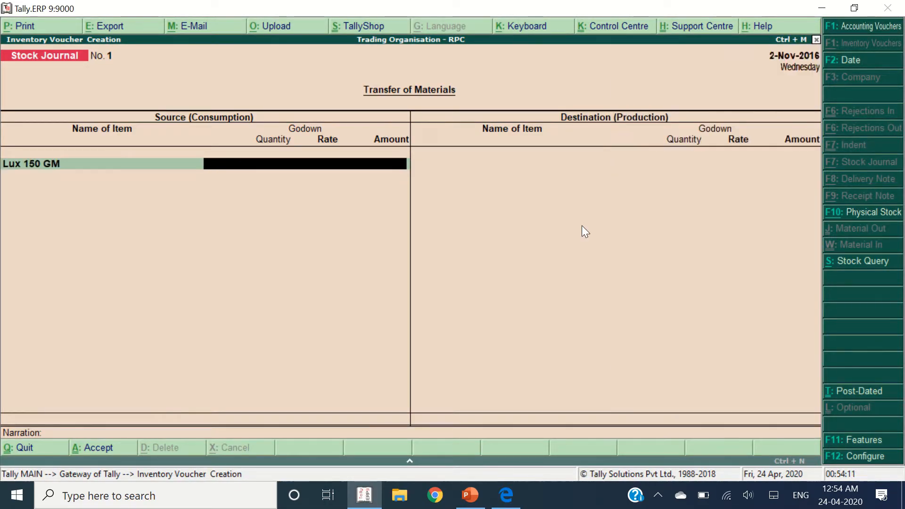
type("W")
key("Return")
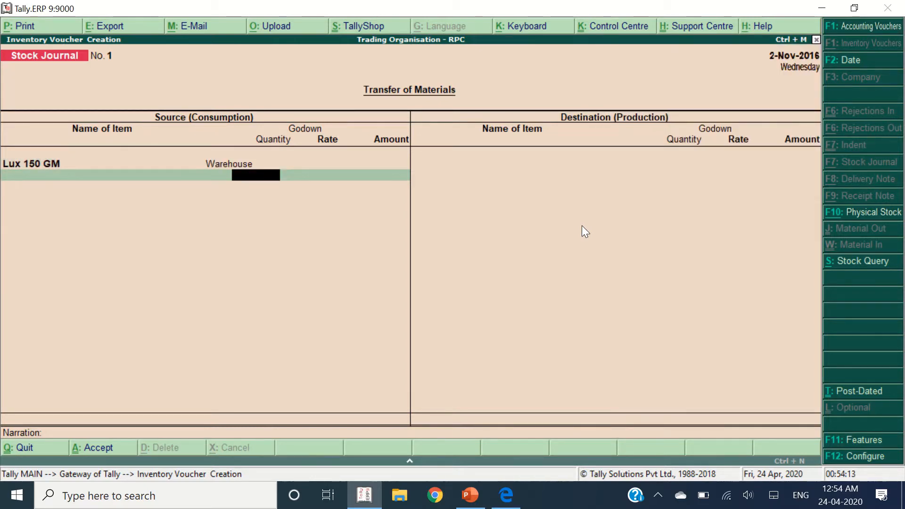
type("40")
key("Return")
key("Return")
Check the next item in the PDF and enter Life Buoy 100 GM from the Warehouse godown with quantity 60 as a source line
key("alt+Tab")
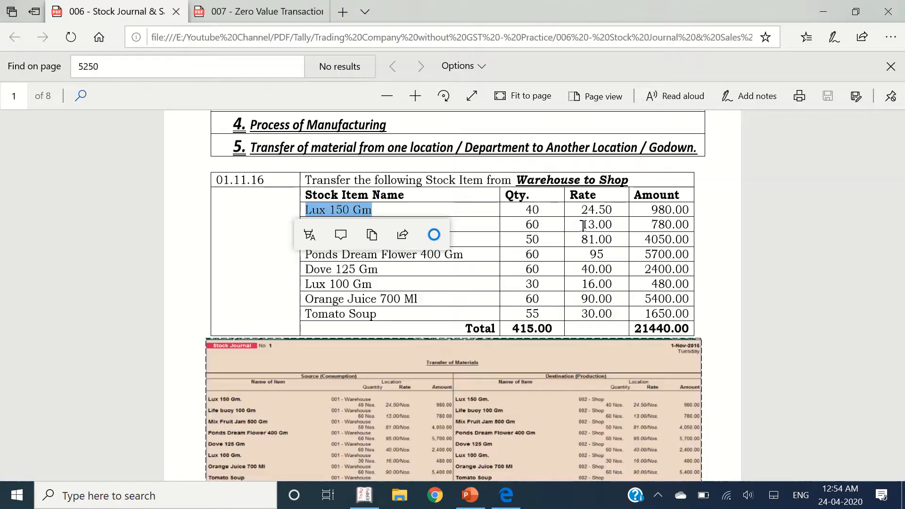
left_click(538, 251)
left_click_drag(418, 228, 338, 212)
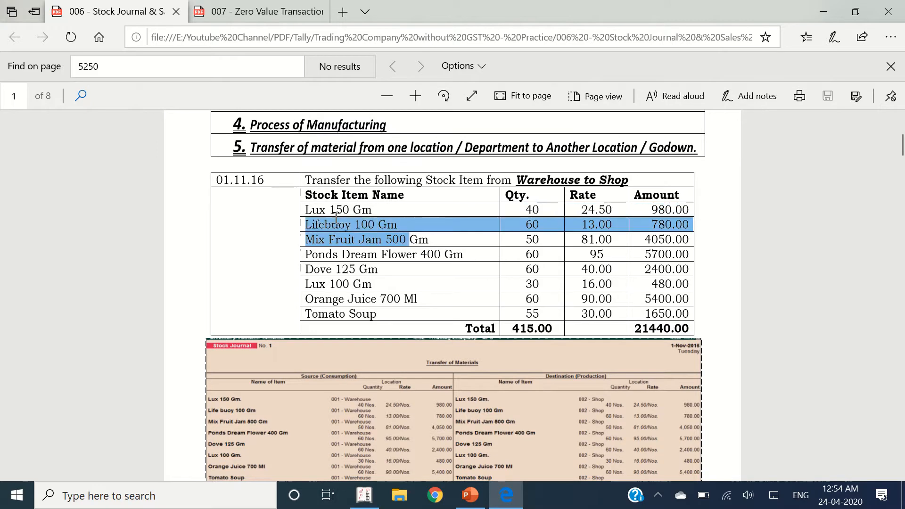
key("alt+Tab")
type("Life")
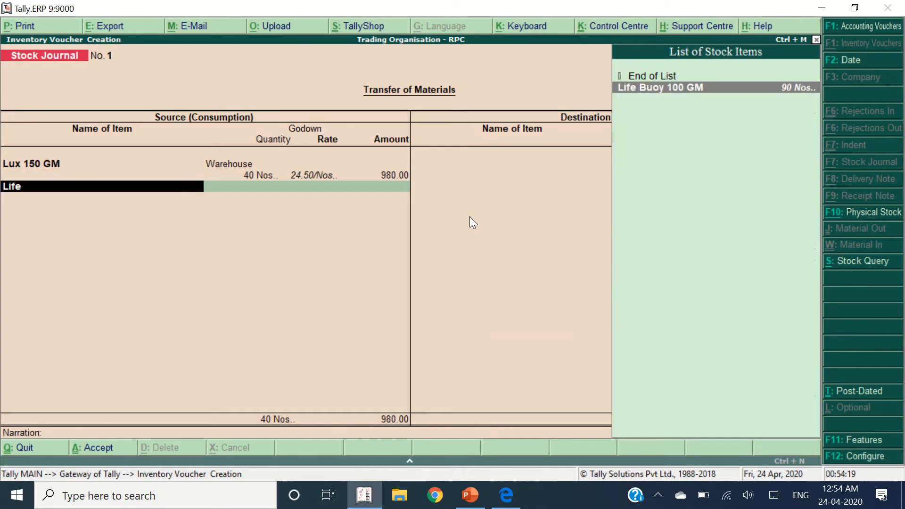
key("Return")
type("W")
key("Return")
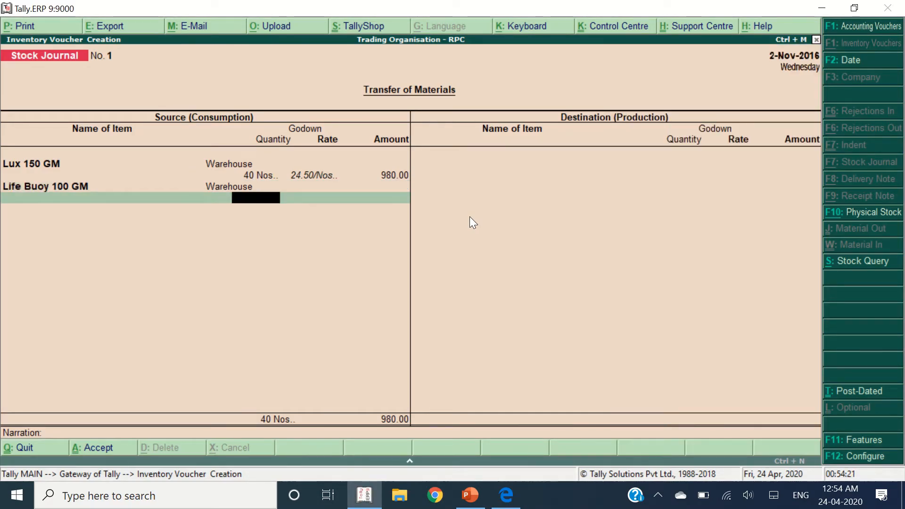
type("60")
key("Return")
key("Return")
key("Return")
Check the third item in the PDF and add Mix Fruit Jam 500 GM to the source items in Tally
key("alt+Tab")
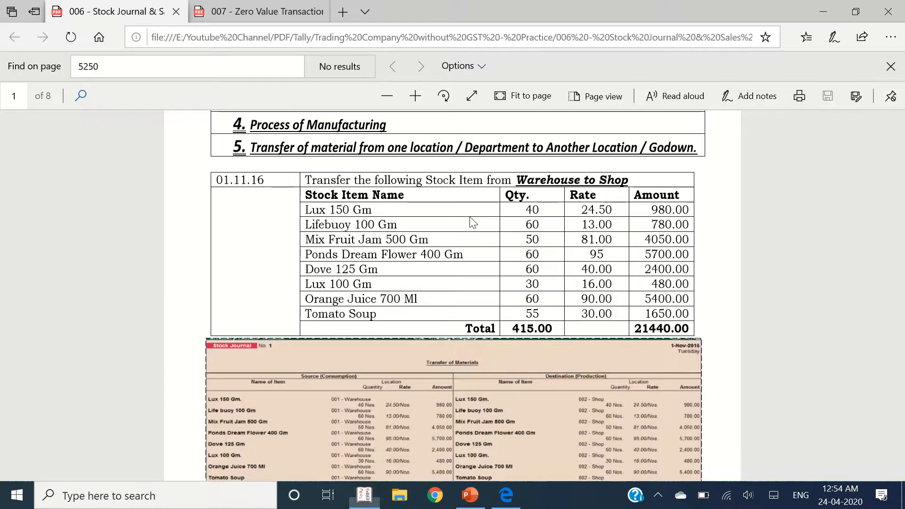
key("alt+Tab")
type("Mix")
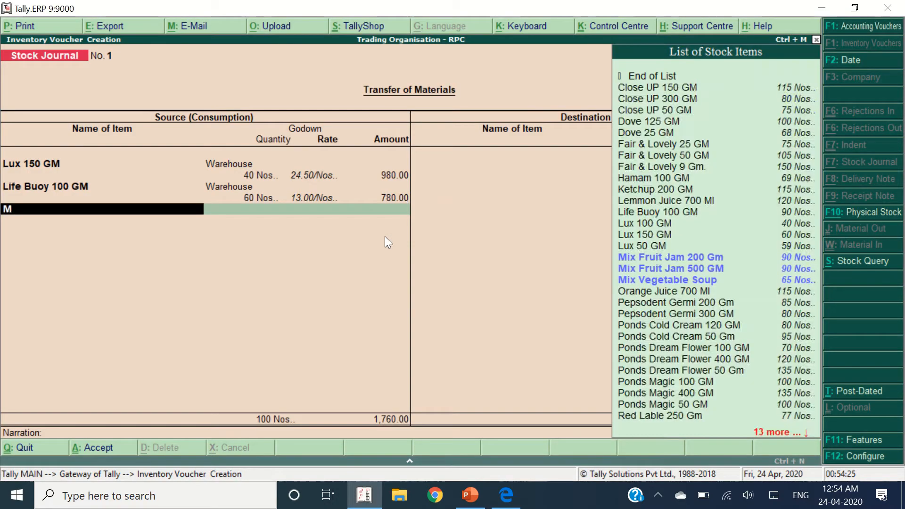
key("Down")
key("Down")
key("Up")
key("Return")
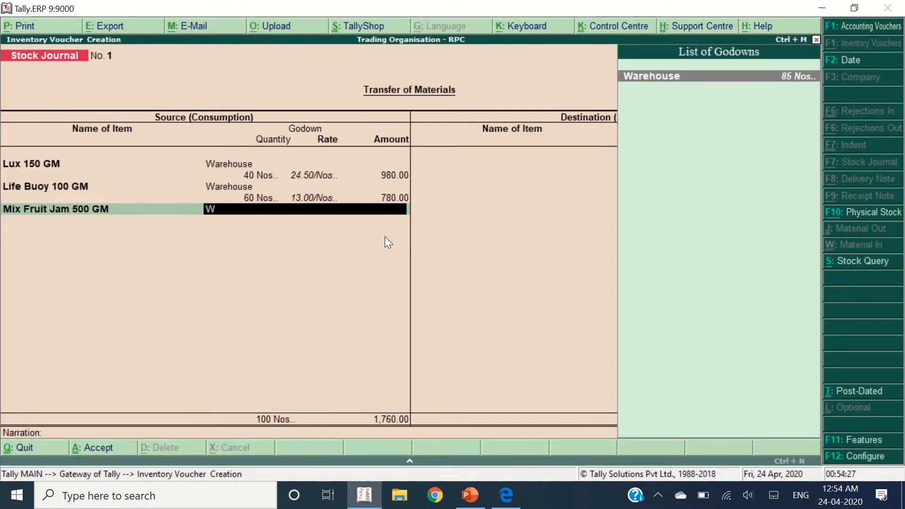
Set the Mix Fruit Jam line to the Warehouse godown with quantity 50 as given in the PDF, accepting its rate and amount
key("Return")
key("alt+Tab")
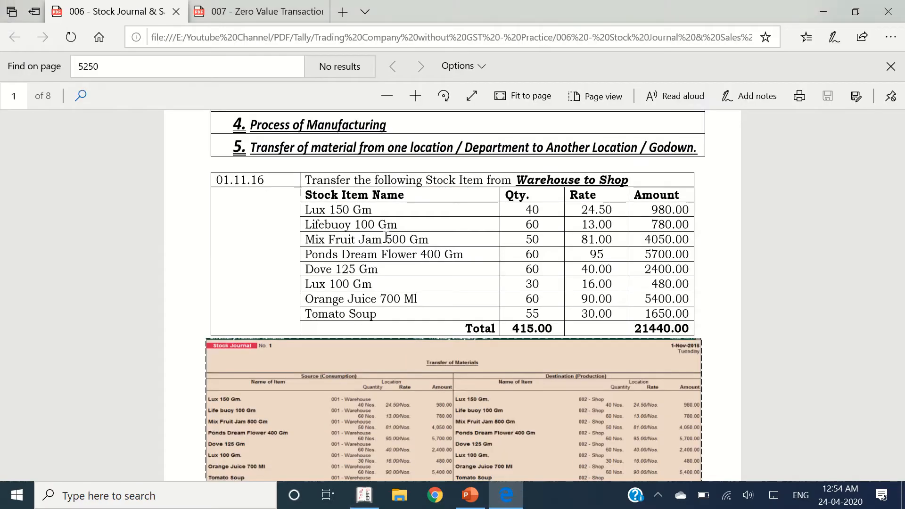
double_click(532, 239)
key("alt+Tab")
type("50")
key("Return")
key("Return")
key("Return")
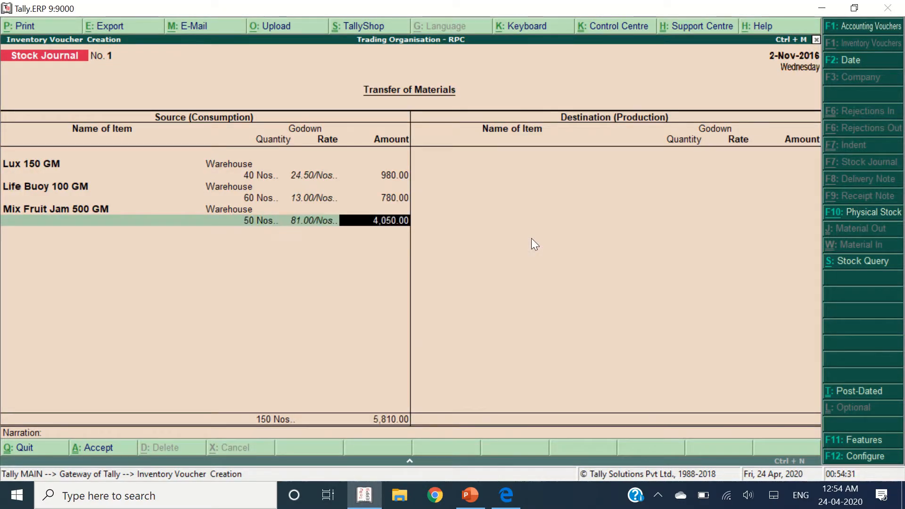
Check the fourth item in the PDF and add Ponds Dream Flower 400 GM to the source items in Tally
key("alt+Tab")
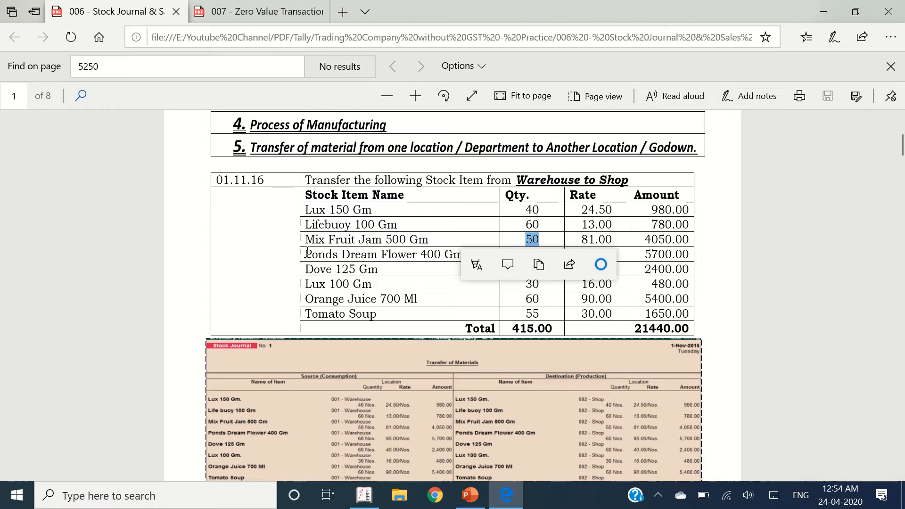
left_click_drag(580, 239, 692, 240)
left_click_drag(607, 253, 692, 255)
key("alt+Tab")
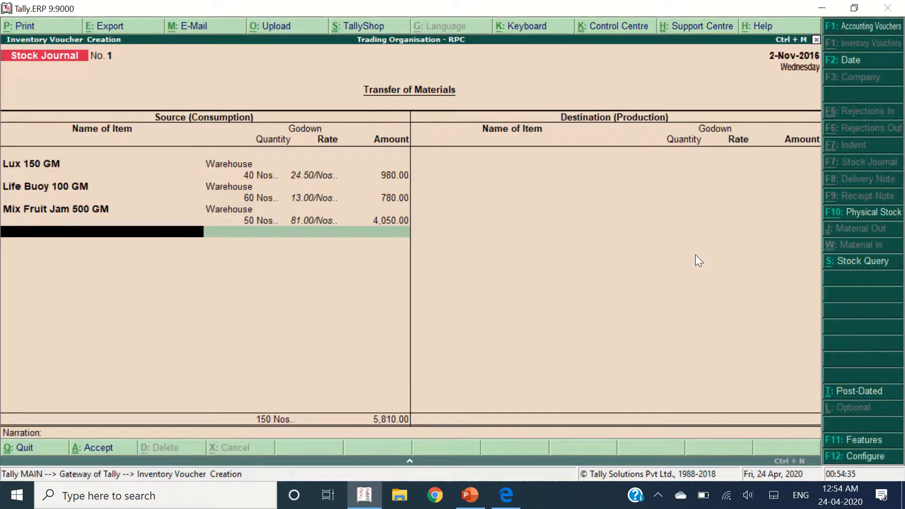
type("M")
key("BackSpace")
type("Pond")
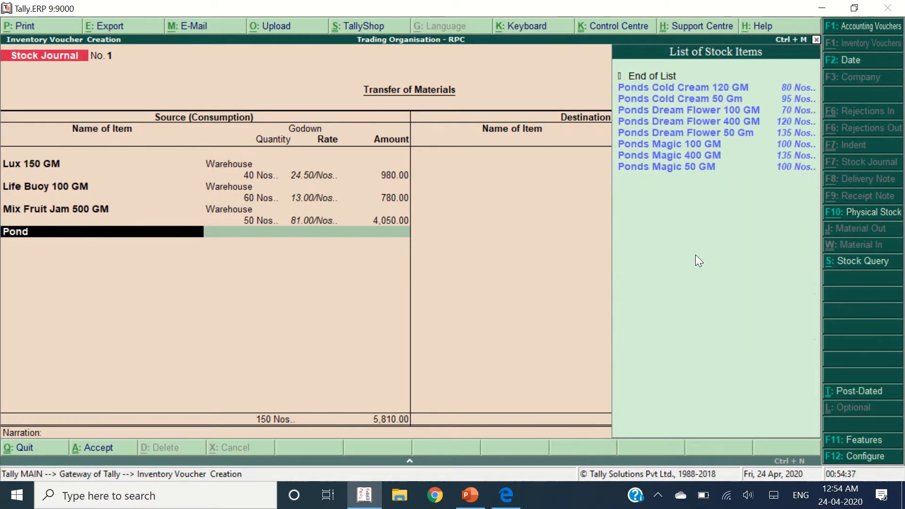
type("s dre")
key("Down")
key("Down")
key("Return")
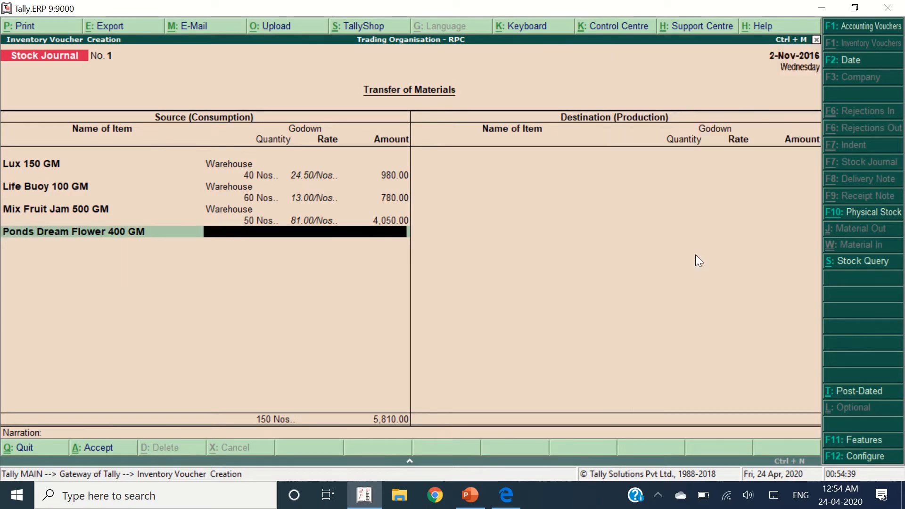
Set the Ponds Dream Flower line to the Warehouse godown with quantity 60, accepting its rate
type("W")
key("Return")
type("6")
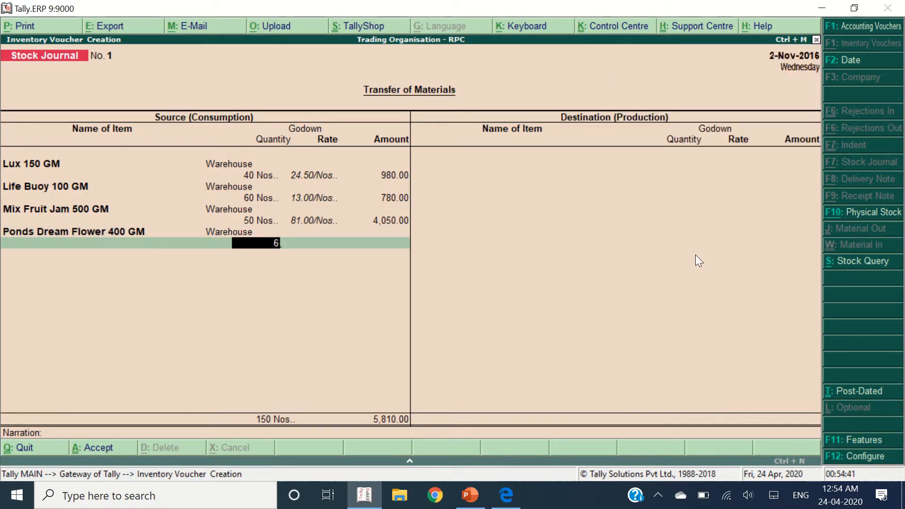
type("0")
key("Return")
key("Return")
Check the fifth item in the PDF and add Dove 125 GM to the source items in Tally
key("alt+Tab")
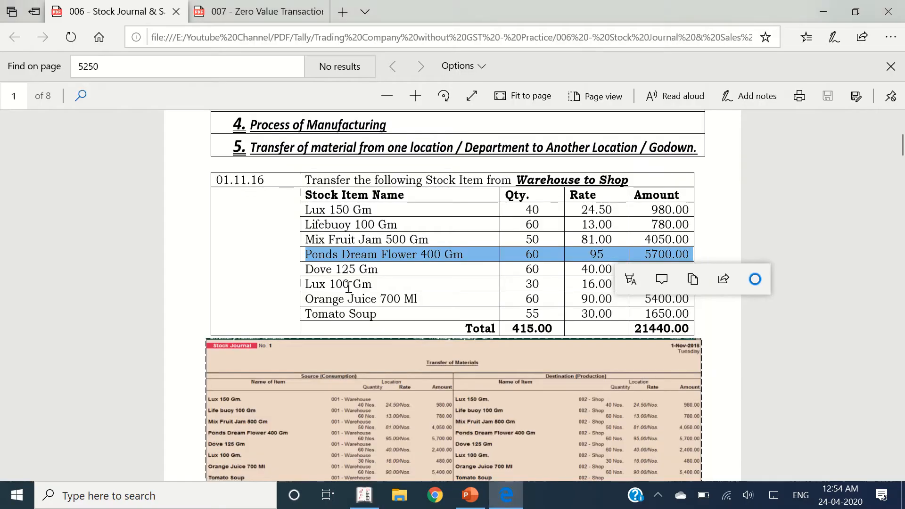
left_click_drag(304, 270, 690, 271)
key("alt+Tab")
type("Dove")
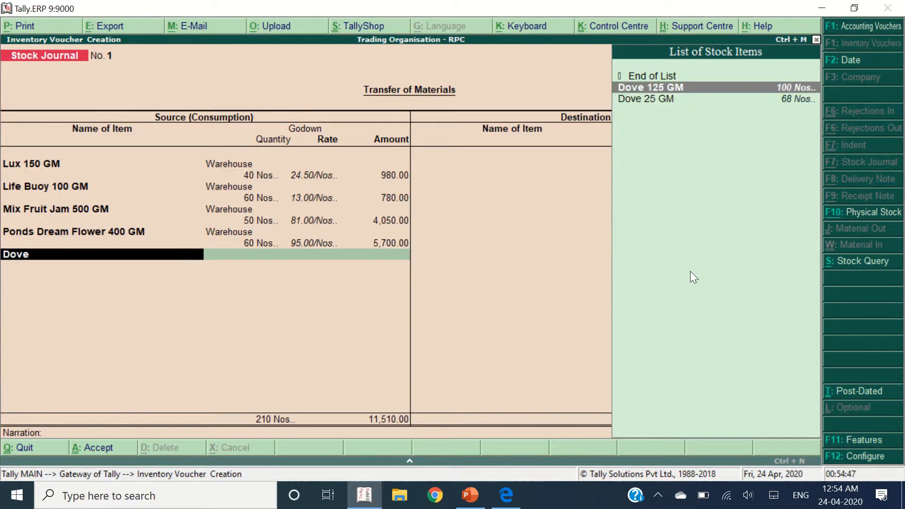
key("Return")
Set the source Dove 125 GM line to the Warehouse godown with quantity 60, accepting its rate and amount
key("Return")
type("6")
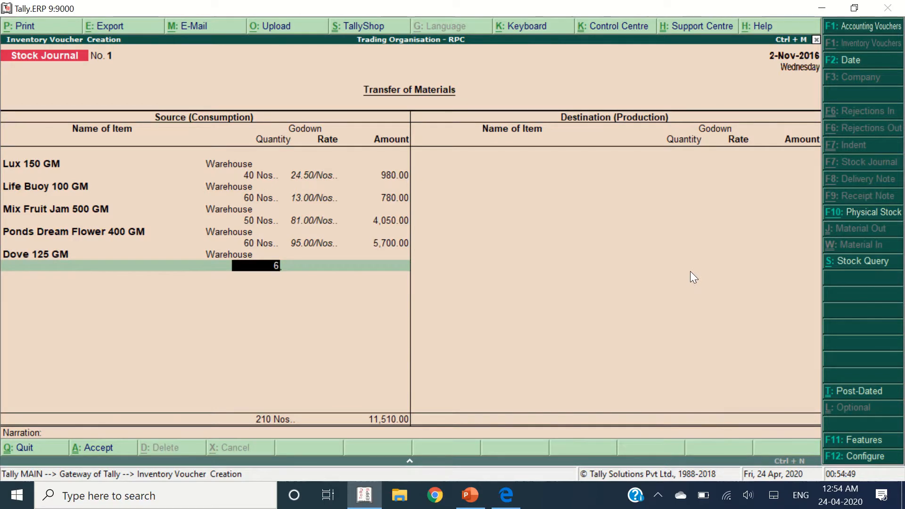
type("0")
key("Return")
key("Return")
key("Return")
Check the sixth item in the PDF and add Lux 100 GM to the source items in Tally
key("alt+Tab")
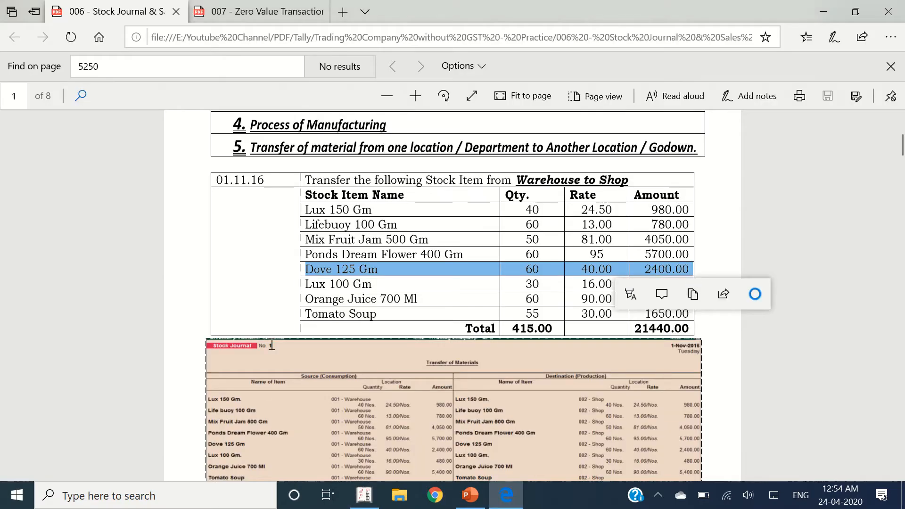
left_click_drag(311, 284, 676, 287)
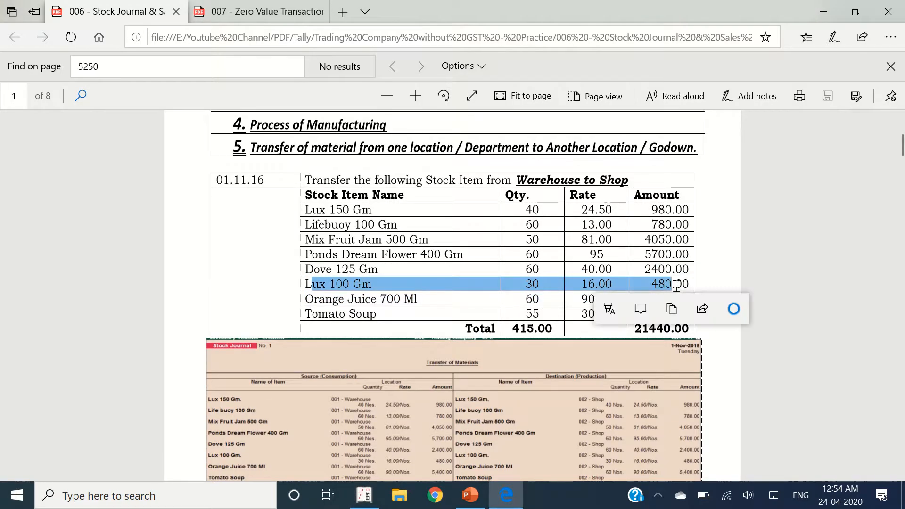
key("alt+Tab")
type("Lux 100")
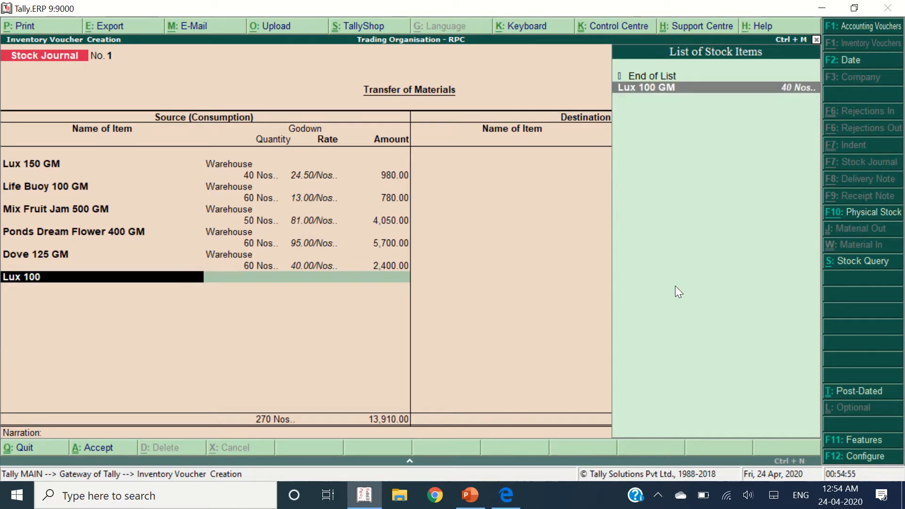
key("Return")
Set the source Lux 100 GM line to the Warehouse godown with quantity 30 and rate 16, accepting the amount
type("W")
key("Return")
type("30")
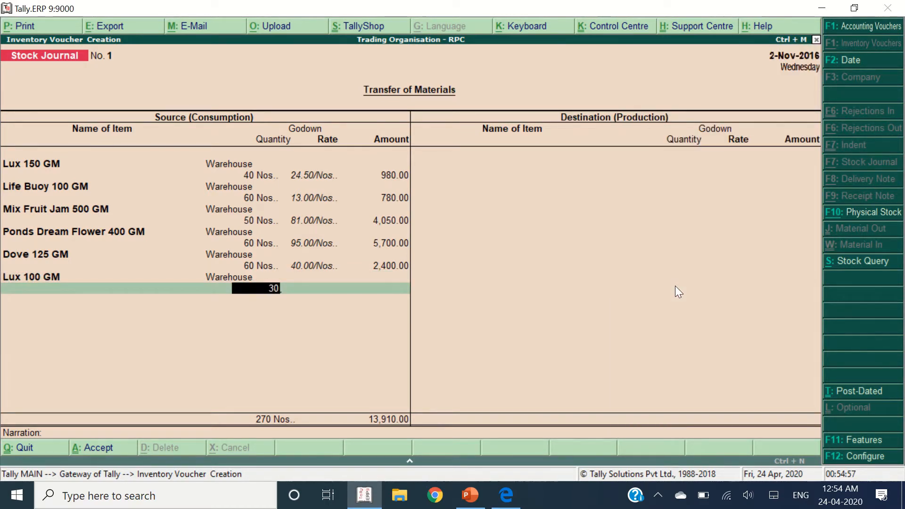
key("Return")
type("16")
key("Return")
key("Return")
Check the seventh item in the PDF and add Orange Juice 700 Ml to the source items in Tally
key("alt+Tab")
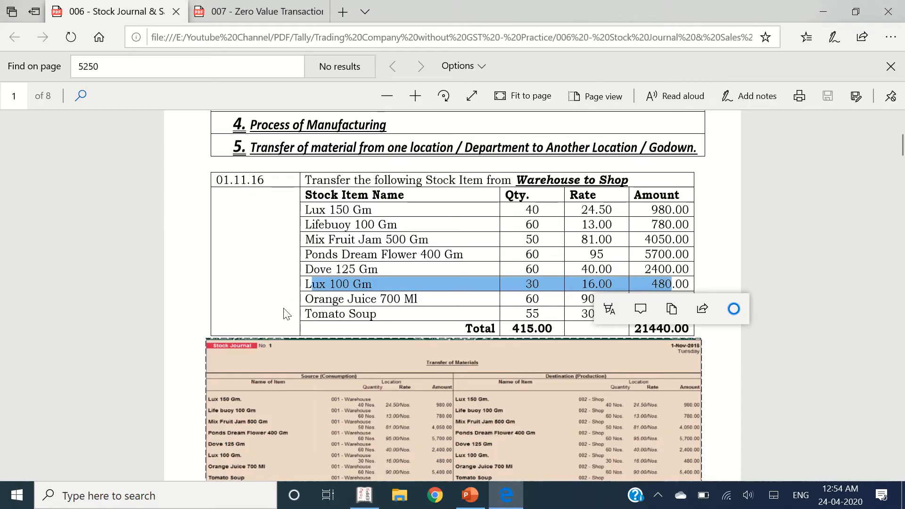
left_click_drag(312, 301, 631, 297)
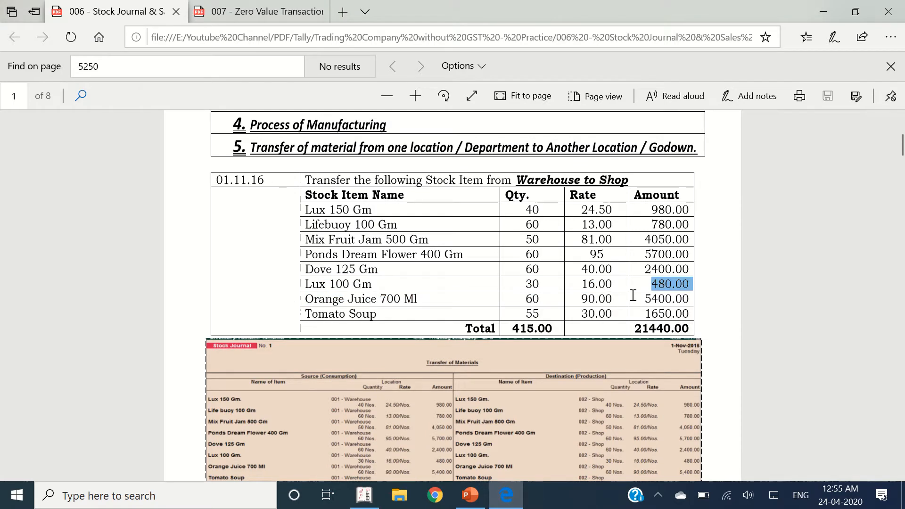
key("alt+Tab")
type("Orange")
key("Return")
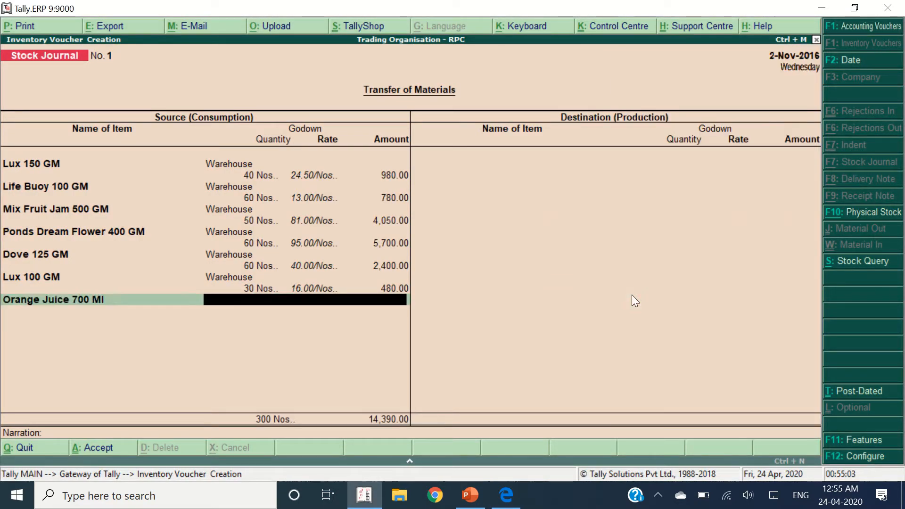
Set the Orange Juice 700 Ml line to the Warehouse godown with quantity 60, accepting its rate and amount
key("Return")
key("Return")
key("Return")
key("Return")
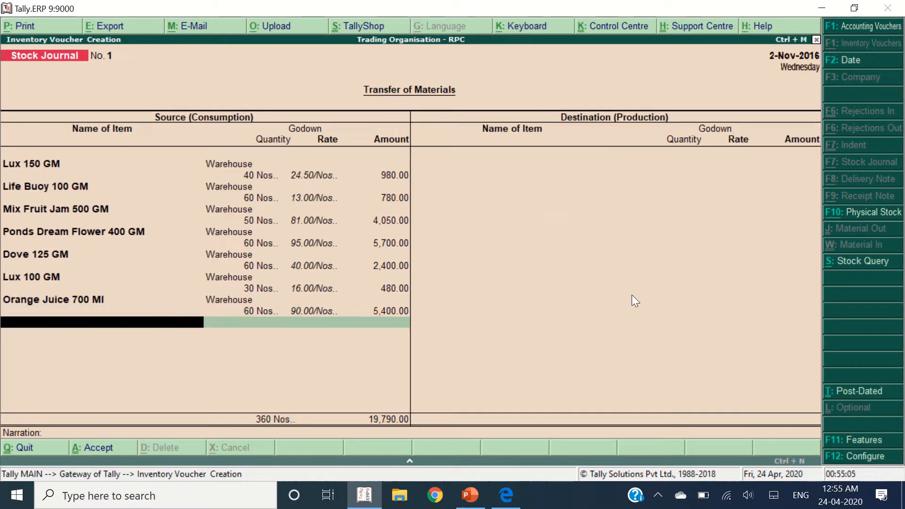
Check the last item in the PDF and add Tomato Soup to the source items in Tally
key("alt+Tab")
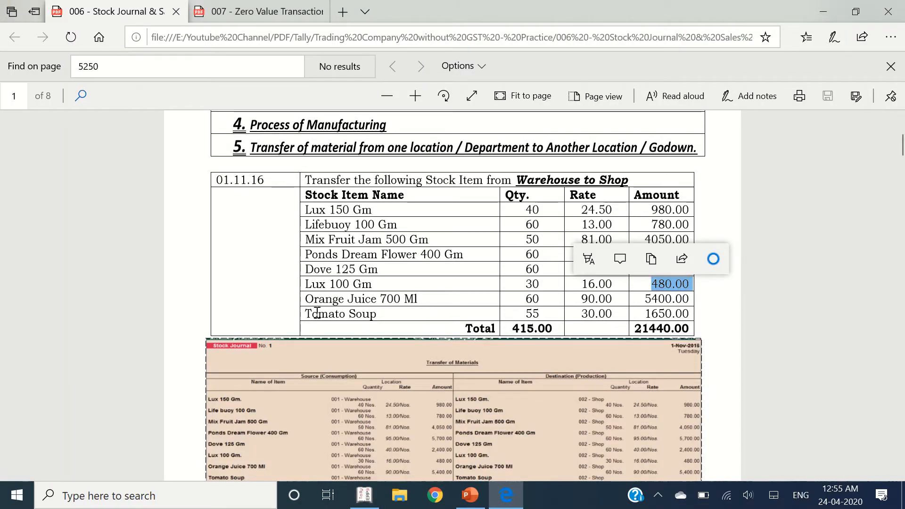
left_click_drag(307, 313, 615, 316)
key("alt+Tab")
type("Tomato")
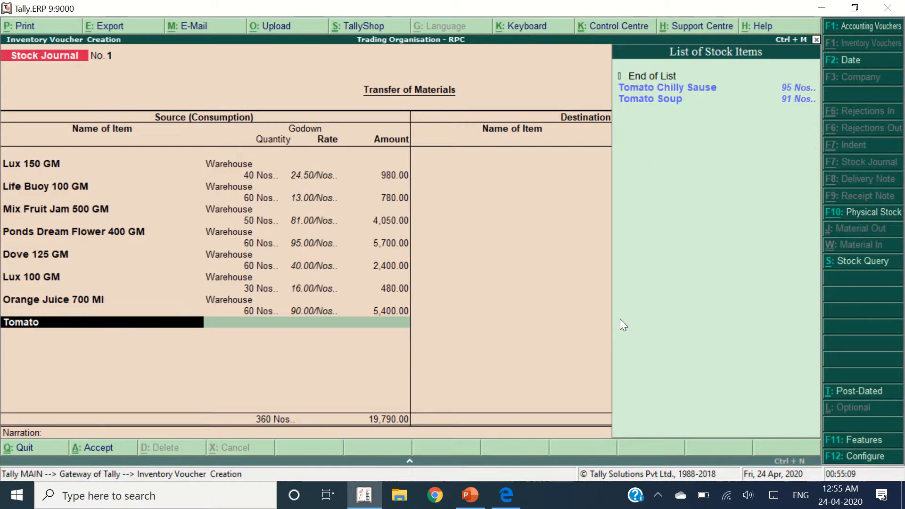
key("Down")
key("Return")
Set the Tomato Soup line to the Warehouse godown with quantity 55 and rate 30, and end the source item list
key("Return")
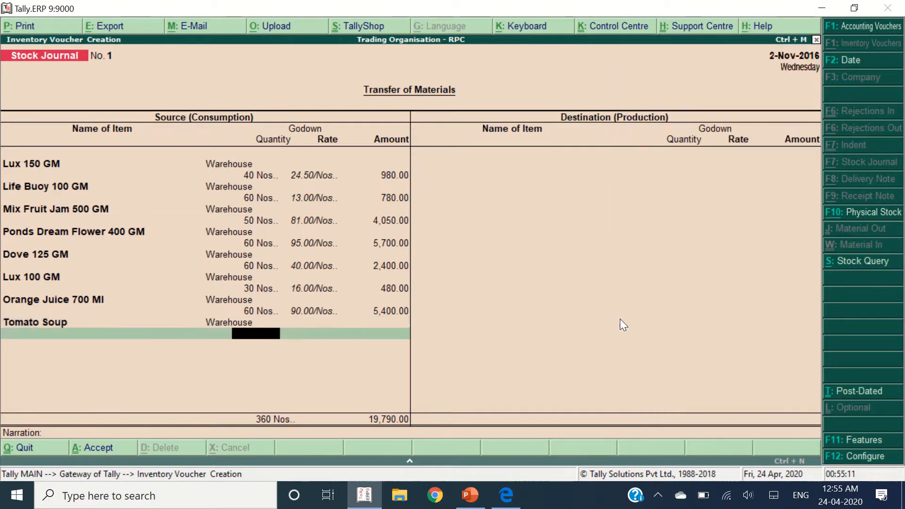
type("55")
key("Return")
type("30")
key("Return")
key("Return")
key("Return")
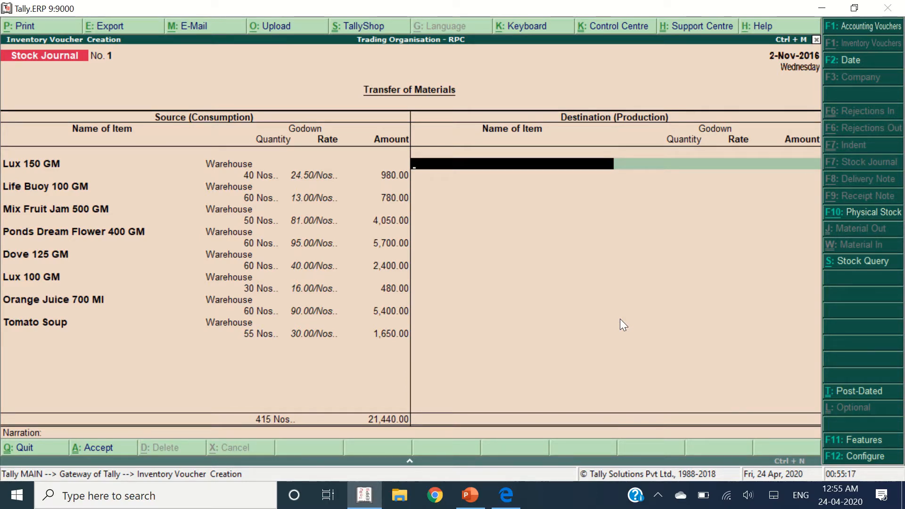
Go back through the source lines to the godown of Lux 150 GM and examine its stock per godown
key("BackSpace")
key("BackSpace")
key("BackSpace")
key("BackSpace")
key("BackSpace")
key("BackSpace")
key("BackSpace")
key("BackSpace")
key("BackSpace")
key("BackSpace")
key("BackSpace")
key("BackSpace")
key("BackSpace")
key("BackSpace")
key("BackSpace")
key("BackSpace")
key("BackSpace")
key("BackSpace")
key("BackSpace")
key("BackSpace")
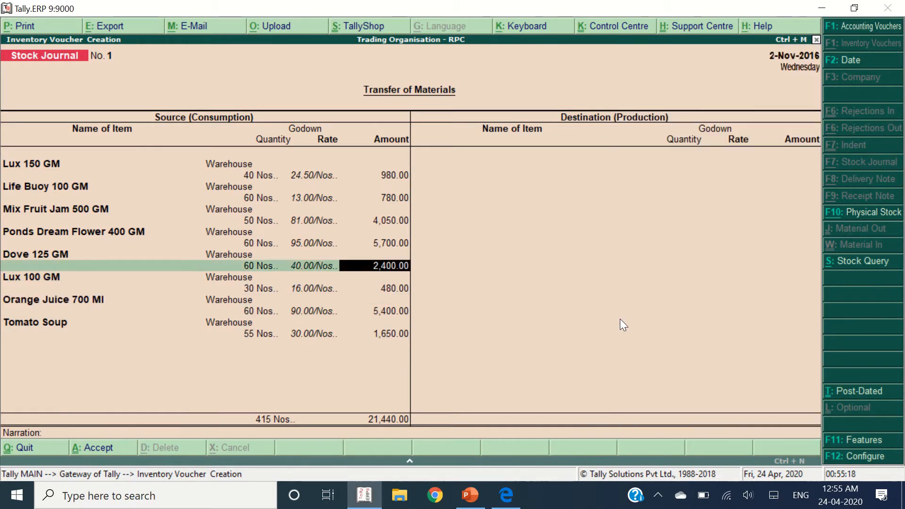
key("BackSpace")
key("BackSpace")
key("BackSpace")
key("BackSpace")
key("BackSpace")
key("BackSpace")
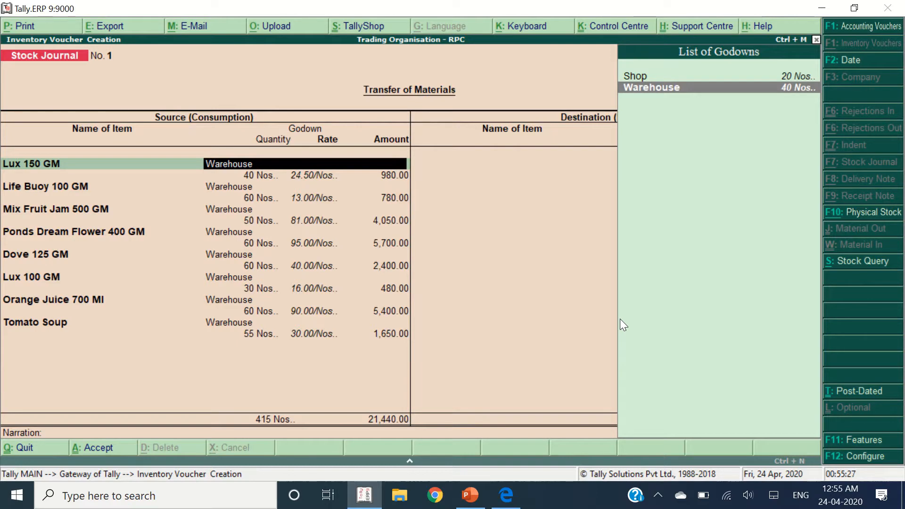
Review every source line from Lux 150 GM to Tomato Soup without changes and go on to the first destination item
key("Return")
key("Return")
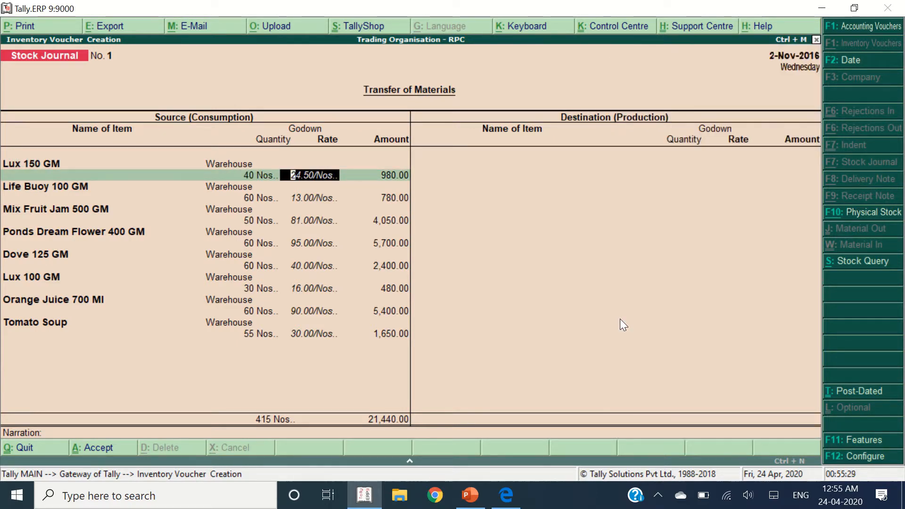
key("Return")
key("Return")
key("Return")
key("Return")
key("Return")
key("Return")
key("Return")
key("Return")
key("Return")
key("Return")
key("Return")
key("Return")
key("Return")
key("Return")
key("Return")
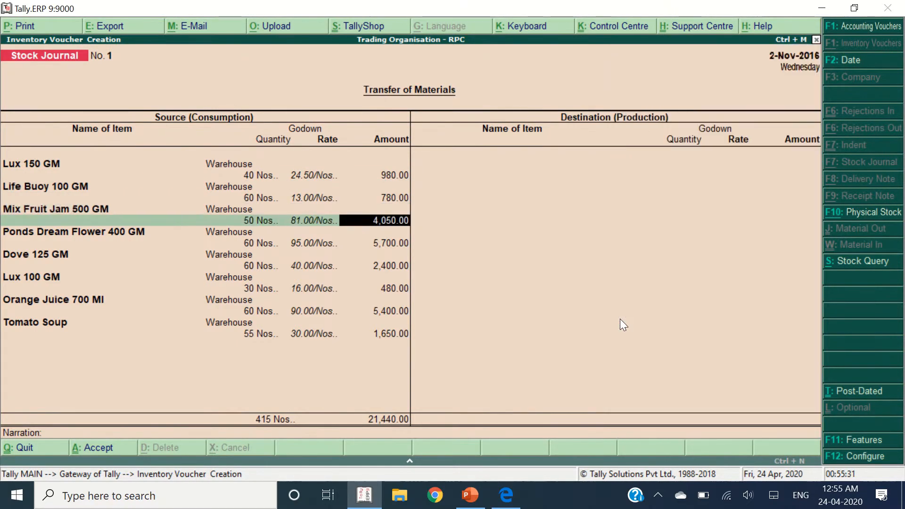
key("Return")
key("Return")
key("Return")
key("Return")
key("Return")
key("Return")
key("Return")
key("Return")
key("Return")
key("Return")
key("Return")
key("Return")
key("Return")
key("Return")
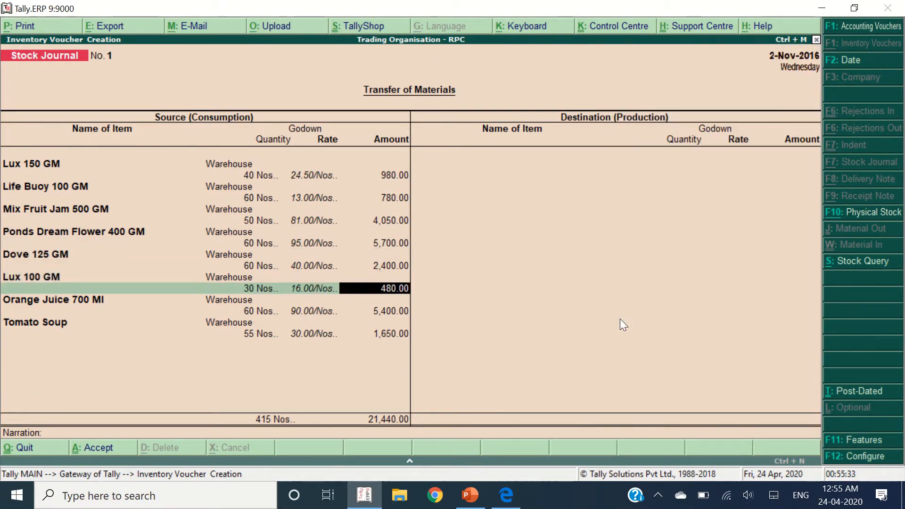
key("Return")
key("Return")
key("Return")
key("Return")
key("Return")
key("Return")
key("Return")
key("Return")
key("Return")
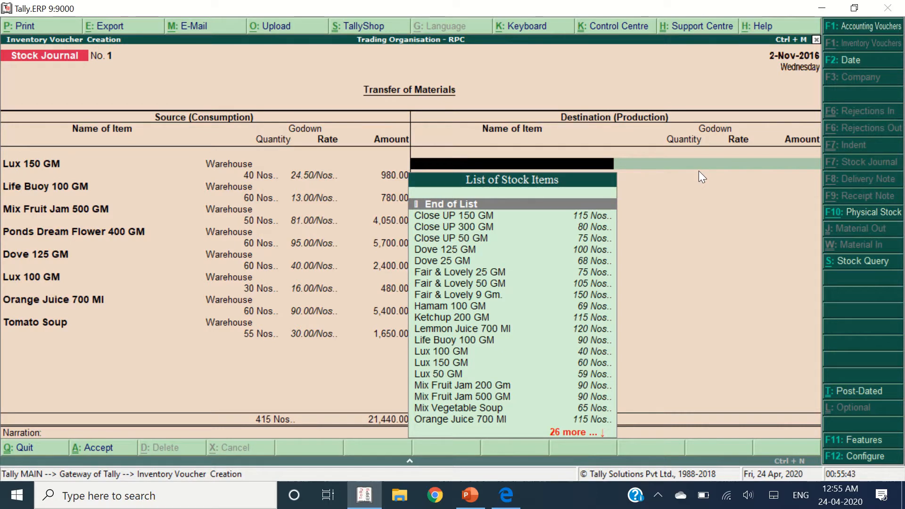
Add Lux 150 GM to the destination items in the Shop godown with quantity 40, accepting its rate and amount
type("Lux")
key("Return")
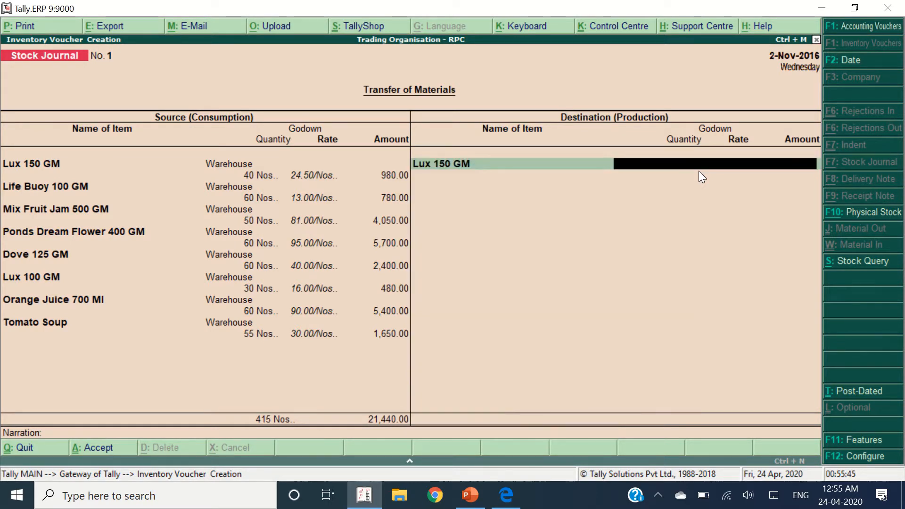
key("Return")
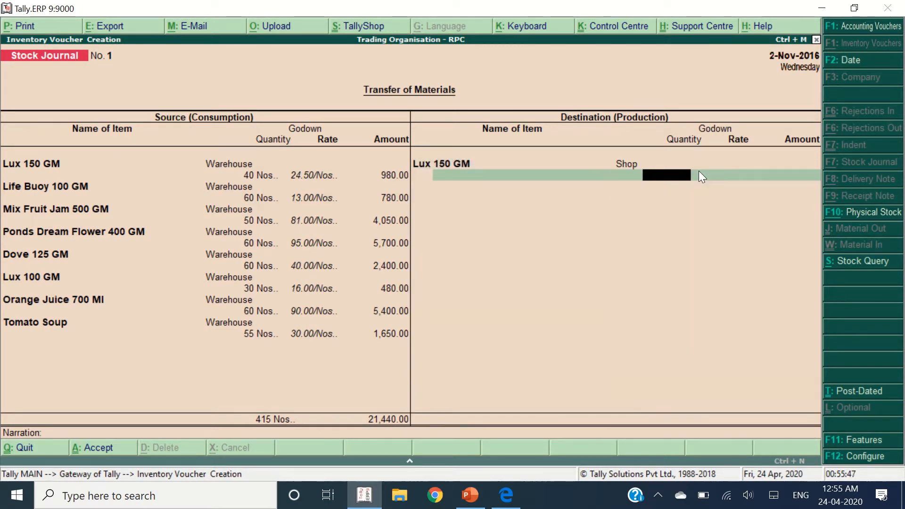
type("40")
key("Return")
key("Return")
key("Return")
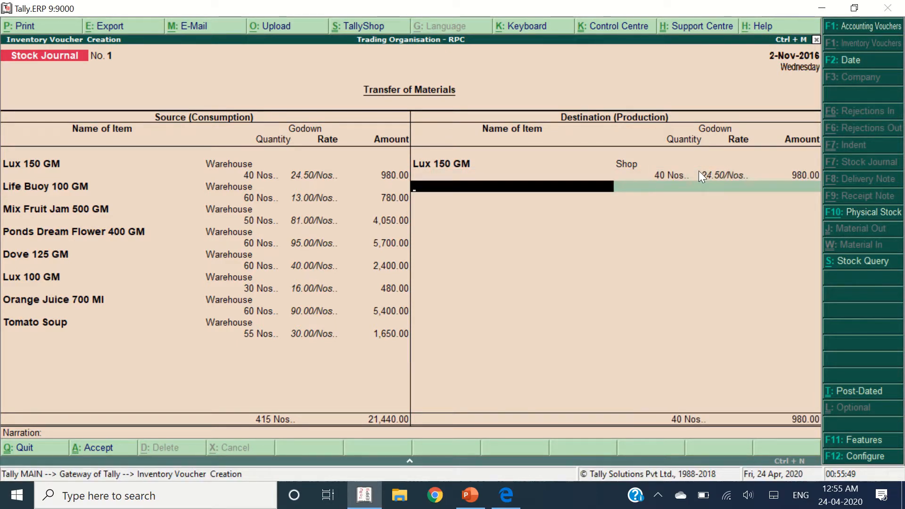
Add Life Buoy 100 GM to the destination items in the Shop godown with quantity 60, accepting its rate and amount
type("Life")
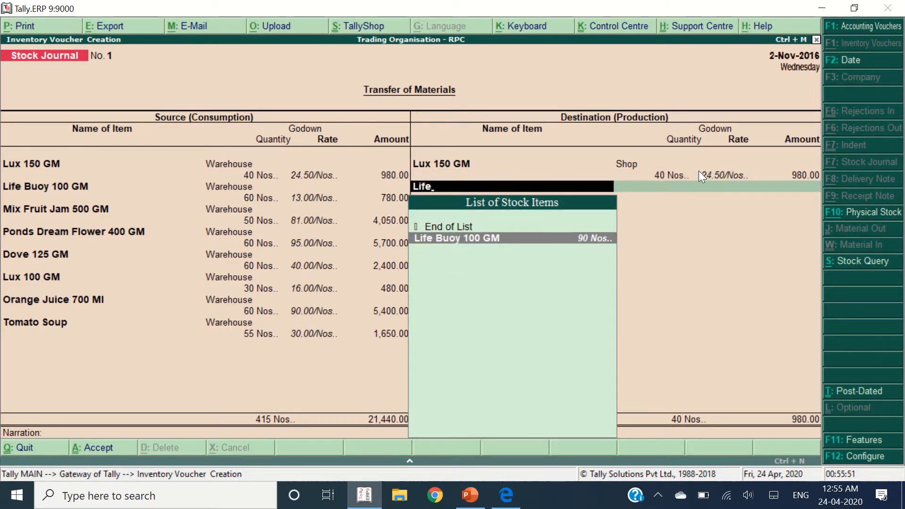
key("Return")
key("Return")
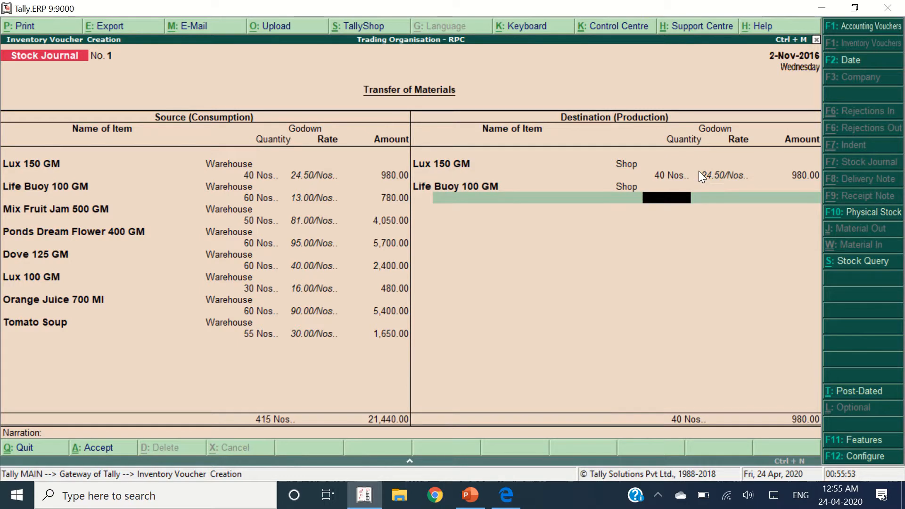
type("60")
key("Return")
key("Return")
key("Return")
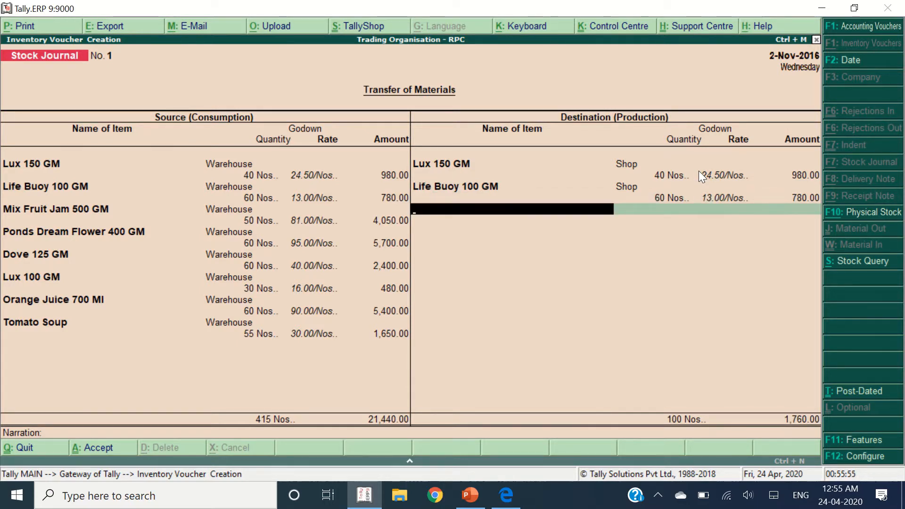
Add Mix Fruit Jam 500 GM to the destination items in the Shop godown with quantity 50, accepting its rate and amount
type("Mixfru")
key("Down")
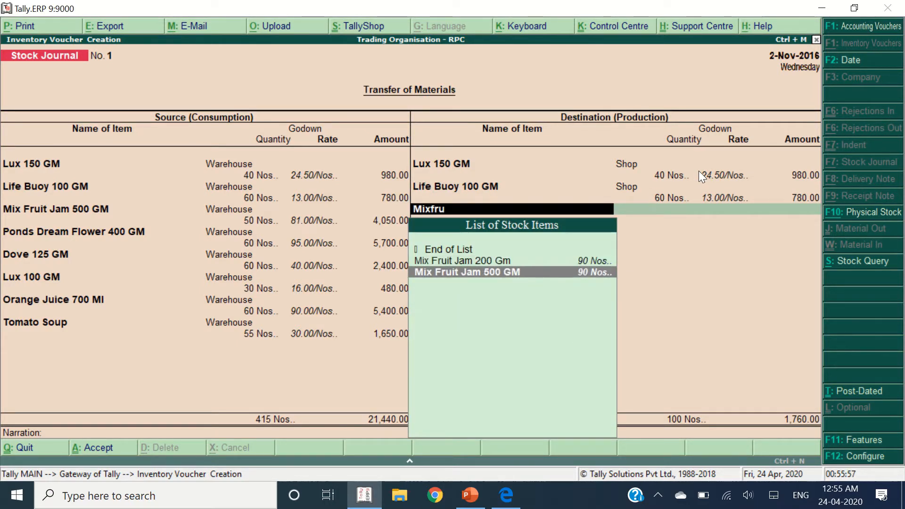
key("Return")
key("Return")
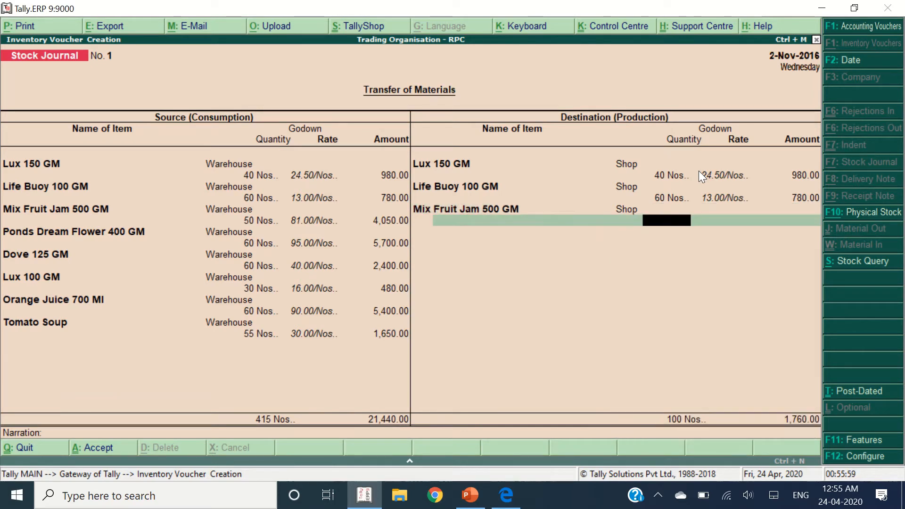
type("50")
key("Return")
key("Return")
key("Return")
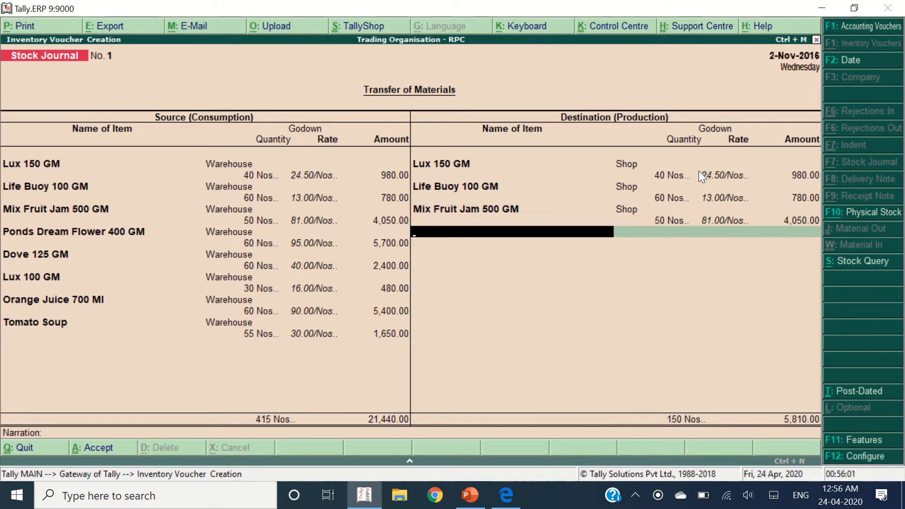
Find Ponds Dream Flower 400 GM among the stock items and add it as the fourth destination item
type("Ponds")
key("Down")
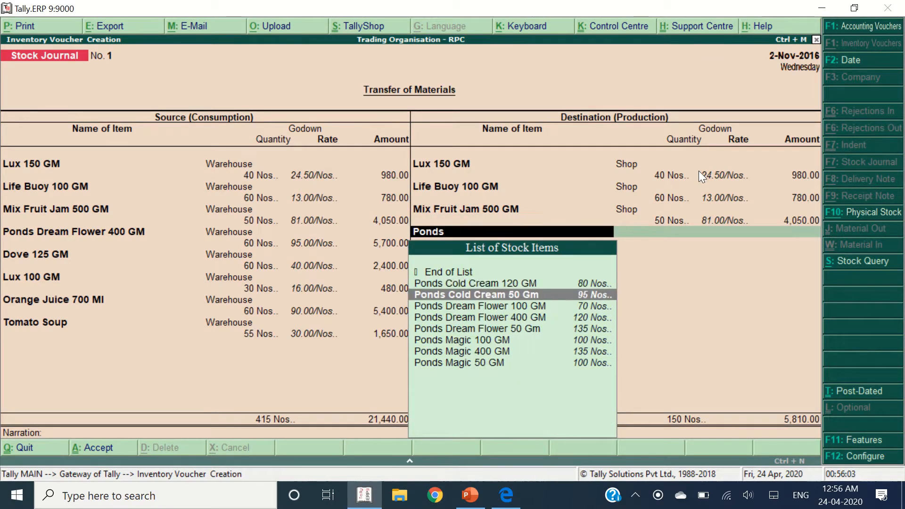
key("Down")
key("Down")
key("Down")
key("Up")
key("Return")
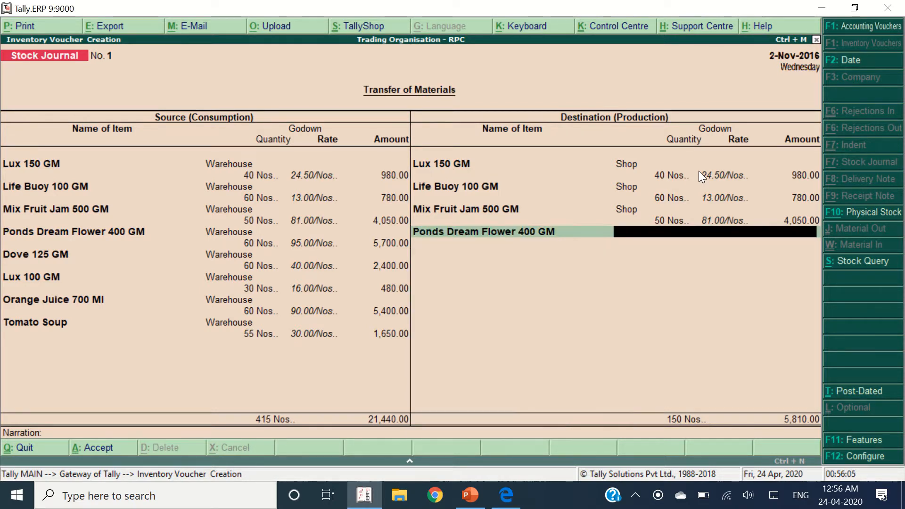
Set the destination Ponds Dream Flower 400 GM line to the Shop godown with quantity 60, accepting its rate and amount
key("Return")
type("60")
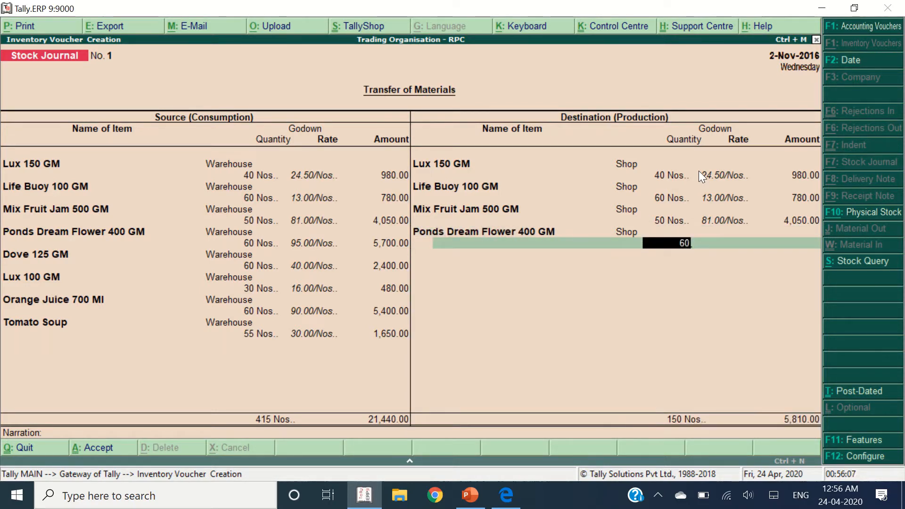
key("Return")
key("Return")
key("Return")
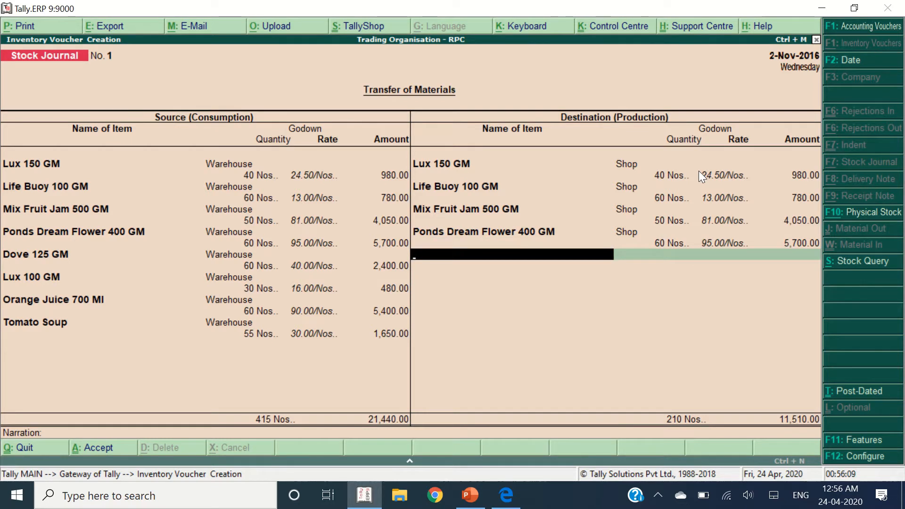
Add Dove 125 GM to the destination items in the Shop godown with quantity 60, accepting its rate and amount
type("Dove 125")
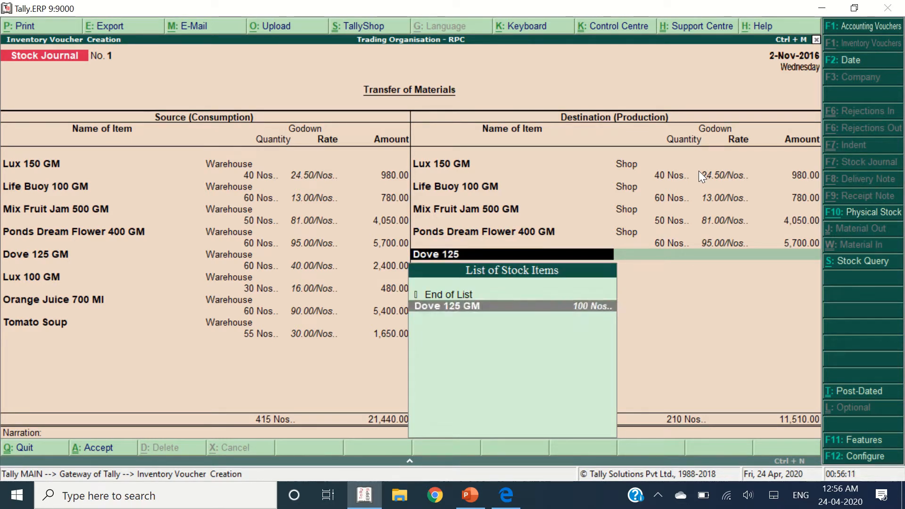
key("Return")
key("Return")
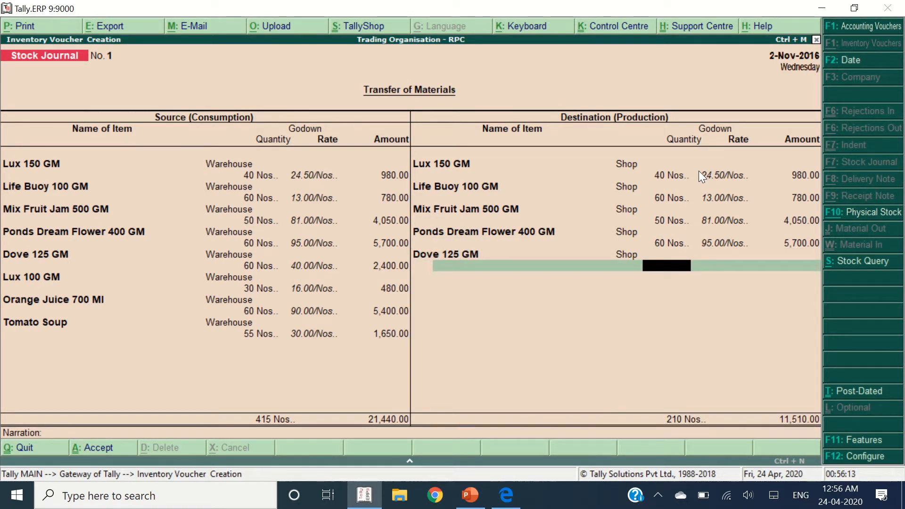
type("60")
key("Return")
key("Return")
key("Return")
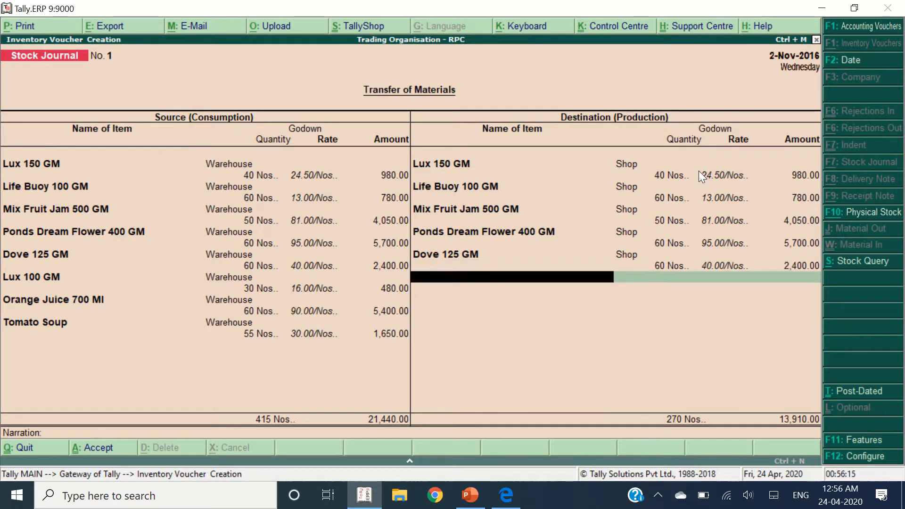
Add Lux 100 GM to the destination items in the Shop godown with quantity 30, accepting its rate and amount
type("Lux")
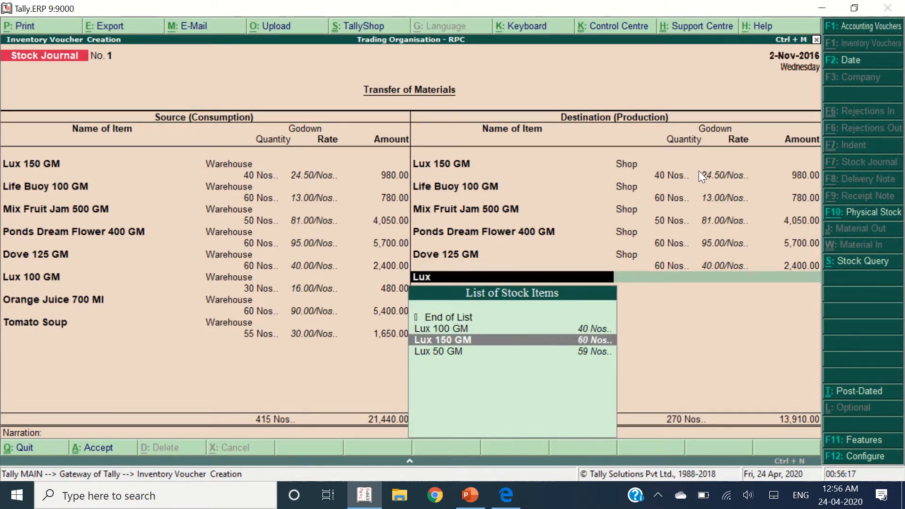
key("Return")
key("Return")
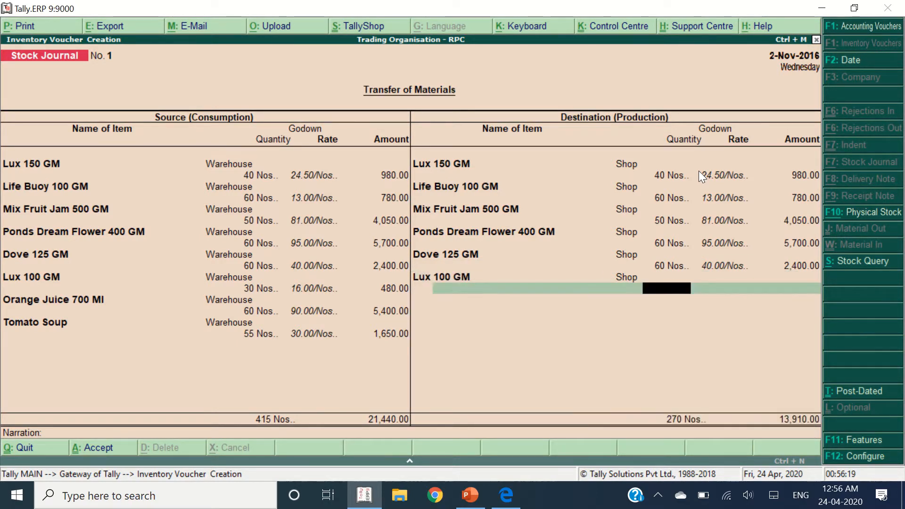
type("30")
key("Return")
key("Return")
key("Return")
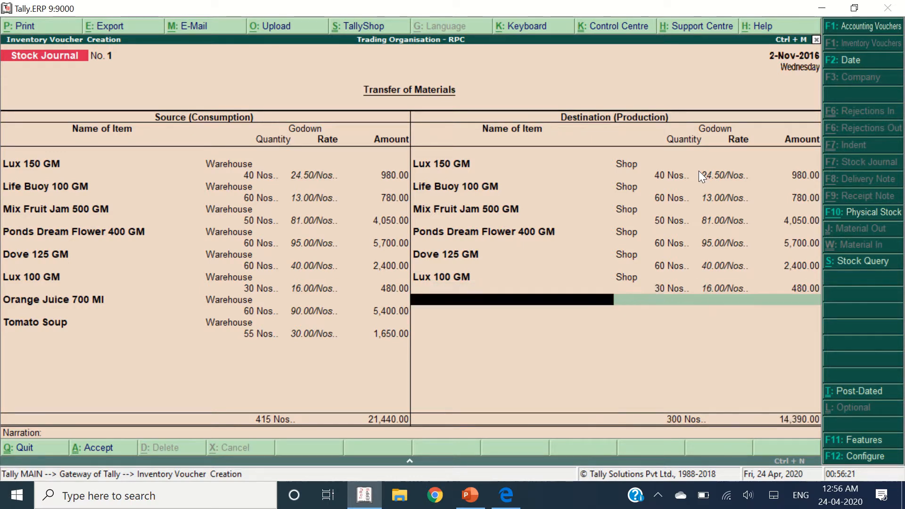
Add Orange Juice 700 Ml to the destination items in the Shop godown with quantity 60, accepting its rate and amount
type("Orange")
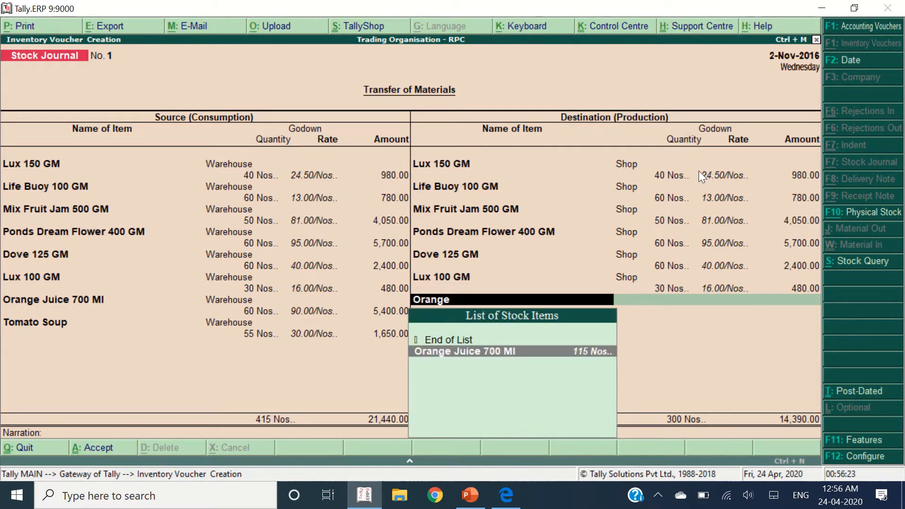
key("Return")
type("S")
key("Return")
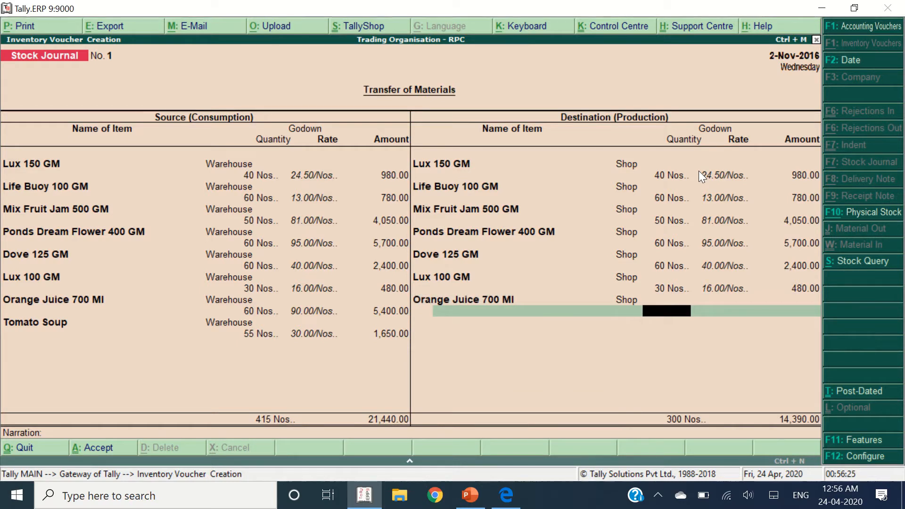
type("60")
key("Return")
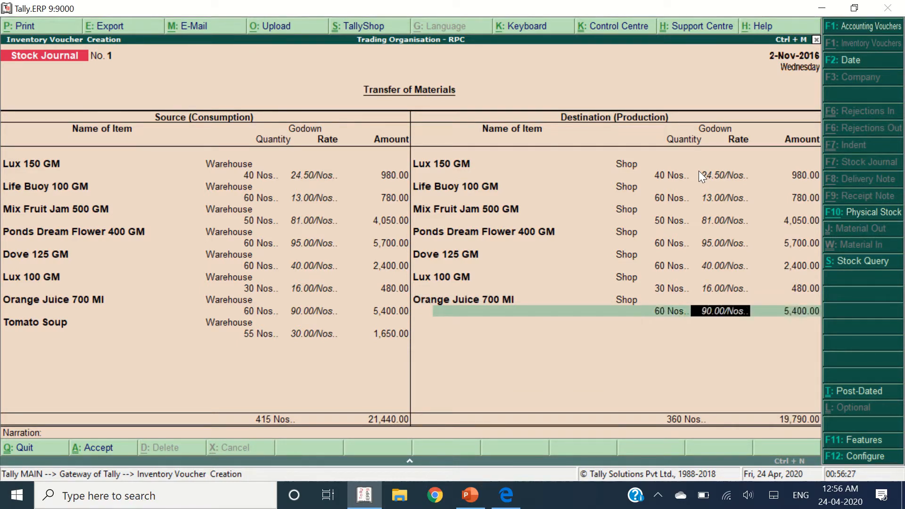
key("Return")
key("Return")
Add Tomato Soup to the destination items in the Shop godown with quantity 55, accepting its rate and amount
type("Tomato")
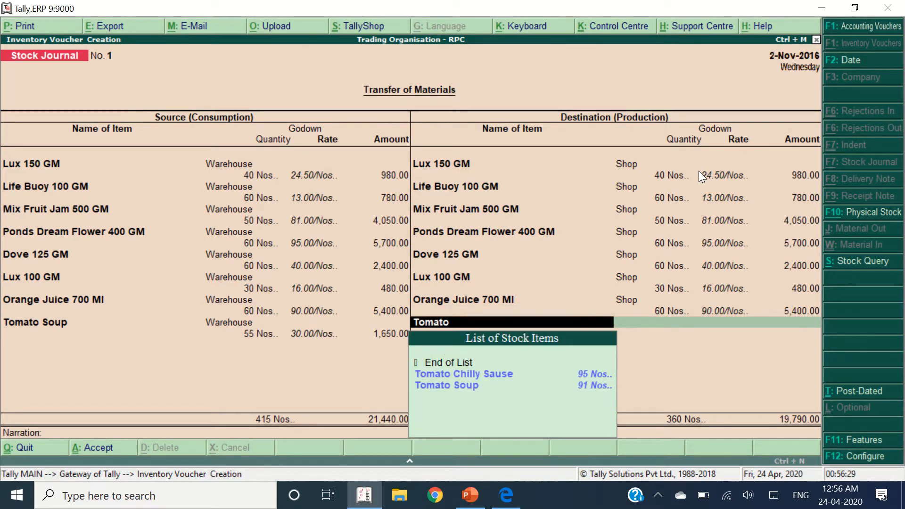
key("Down")
key("Return")
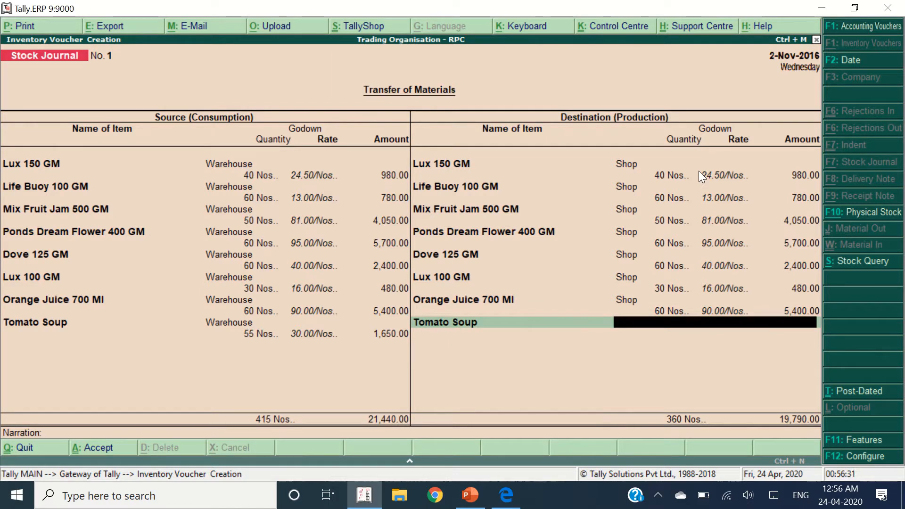
key("Return")
key("Return")
key("Return")
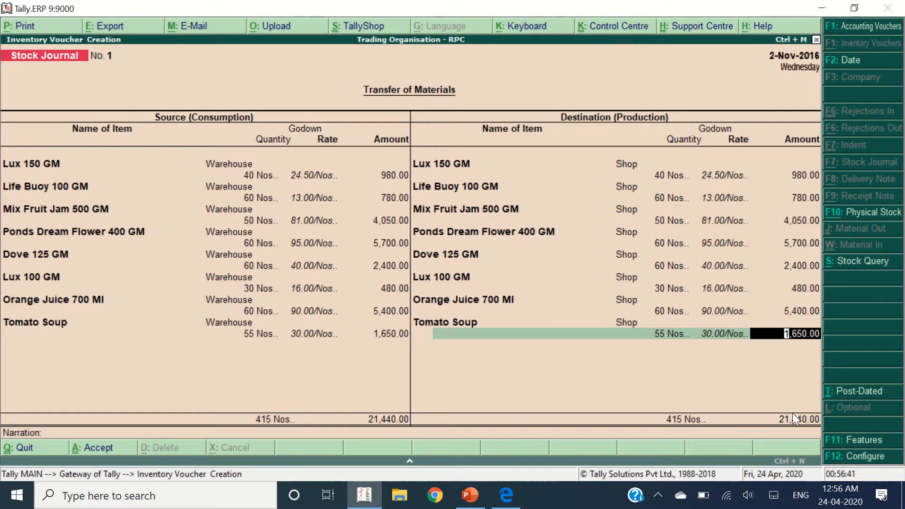
key("Return")
End the destination item list, leave the narration empty, save the Stock Journal voucher and return to the Gateway of Tally
key("Return")
key("Return")
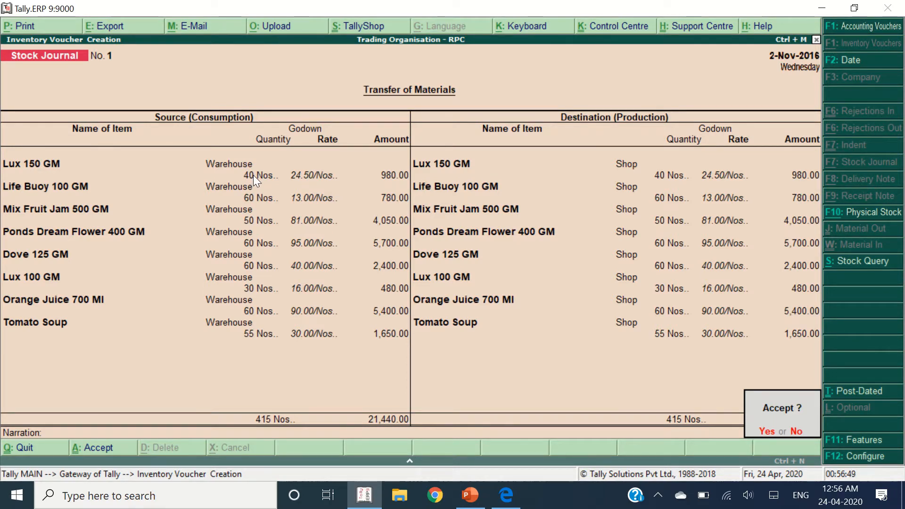
key("Return")
key("Escape")
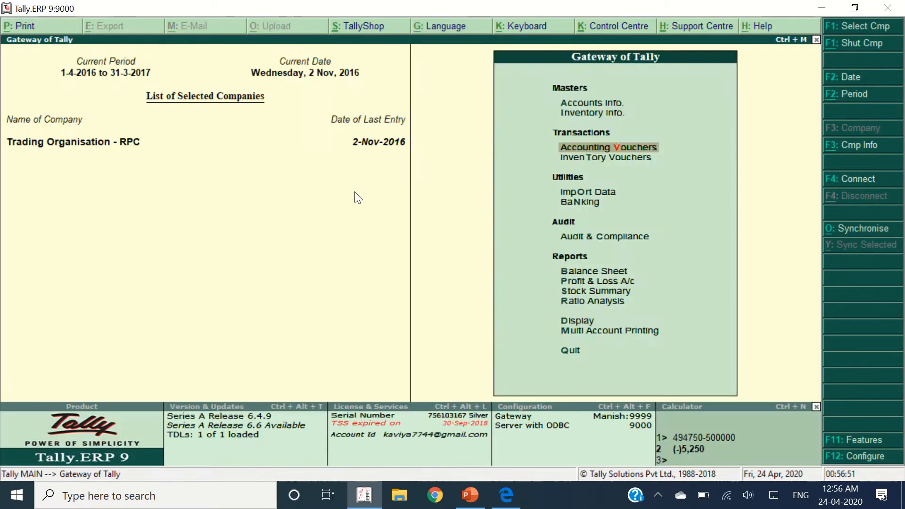
Open the Stock Summary report from the Gateway of Tally
key("Up")
key("Up")
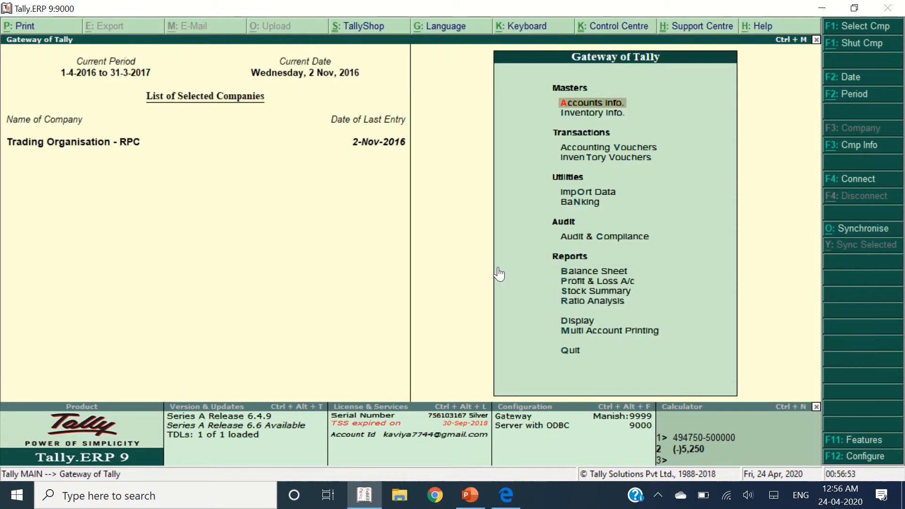
key("Up")
key("Up")
key("Up")
key("Up")
key("Up")
key("Down")
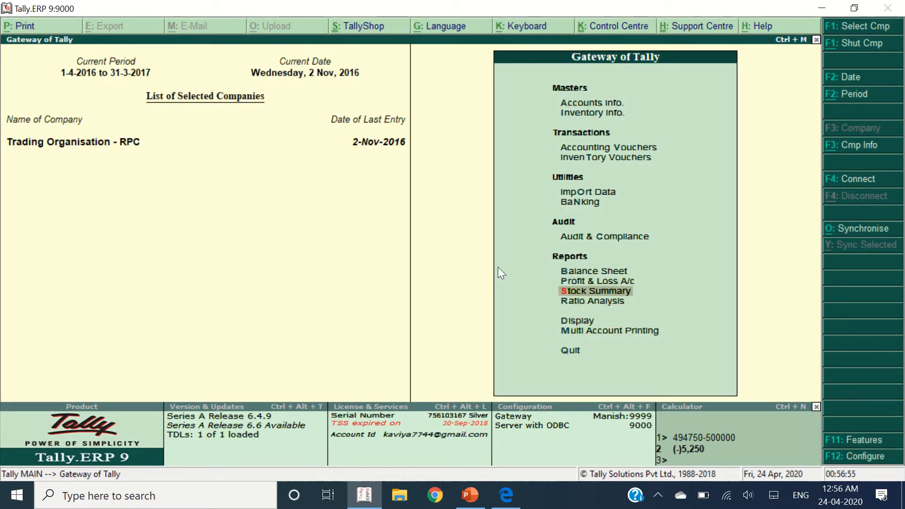
key("Return")
Look into the House Hold Products group in the Stock Summary and return to the list of stock groups
key("Down")
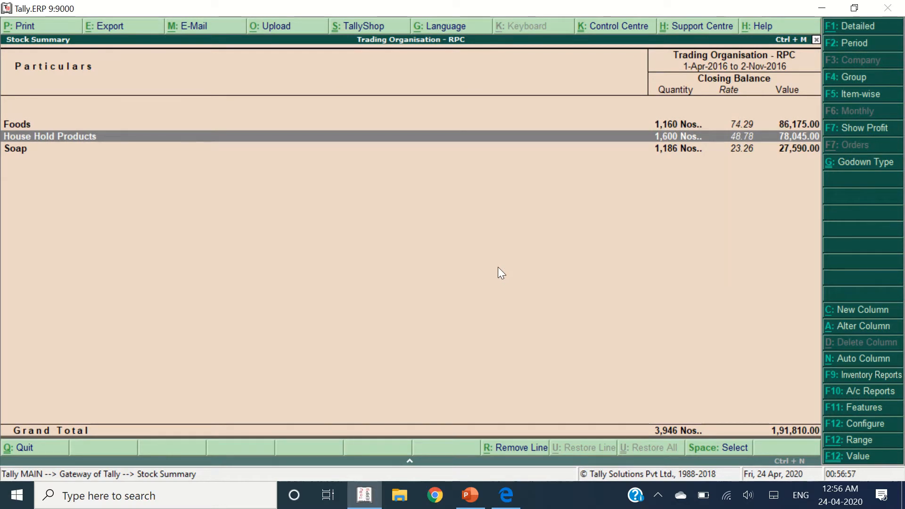
key("Return")
key("Down")
key("Down")
key("Escape")
key("Down")
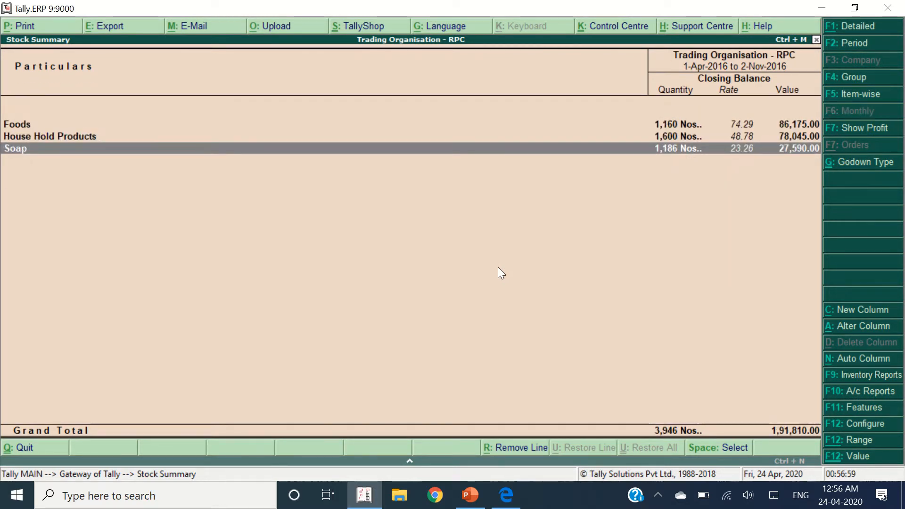
Drill down from the Soap group through Bath Soap to the individual Lux stock items
key("Return")
key("Return")
key("Down")
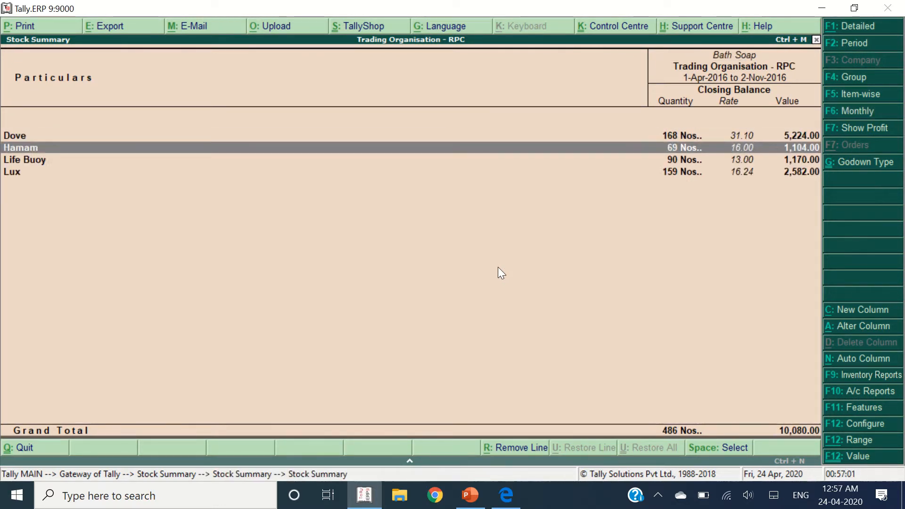
key("Down")
key("Down")
key("Return")
key("Down")
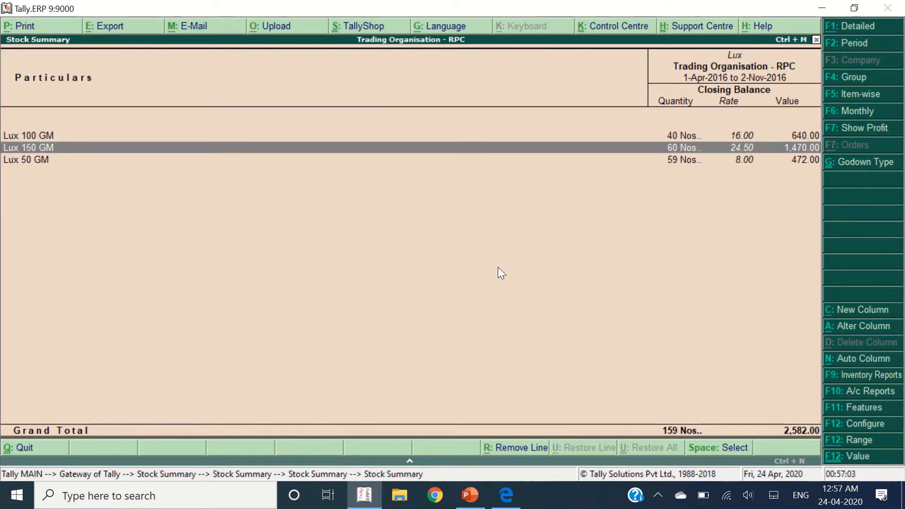
Expand the godown breakdown of Lux 150 GM and Lux 100 GM in the Stock Summary
key("shift+Return")
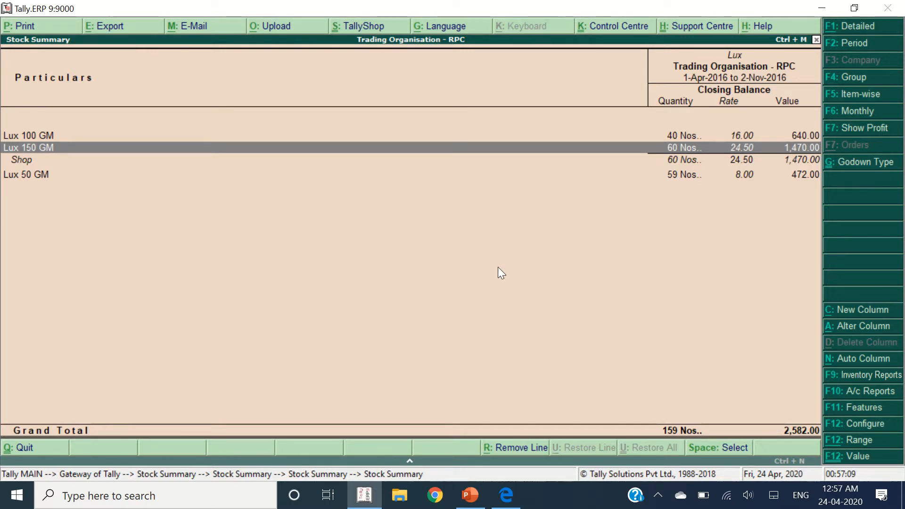
key("Down")
key("Down")
key("Up")
key("Up")
key("Up")
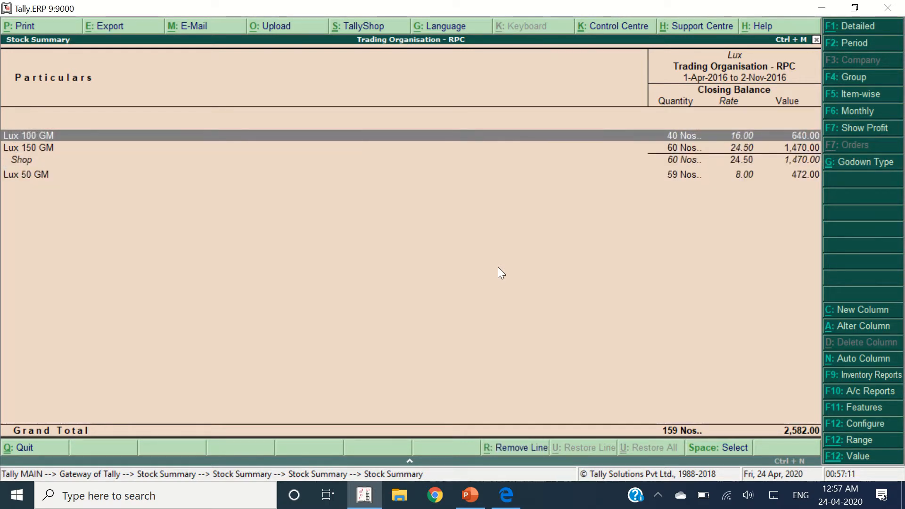
key("shift+Return")
key("Down")
key("Down")
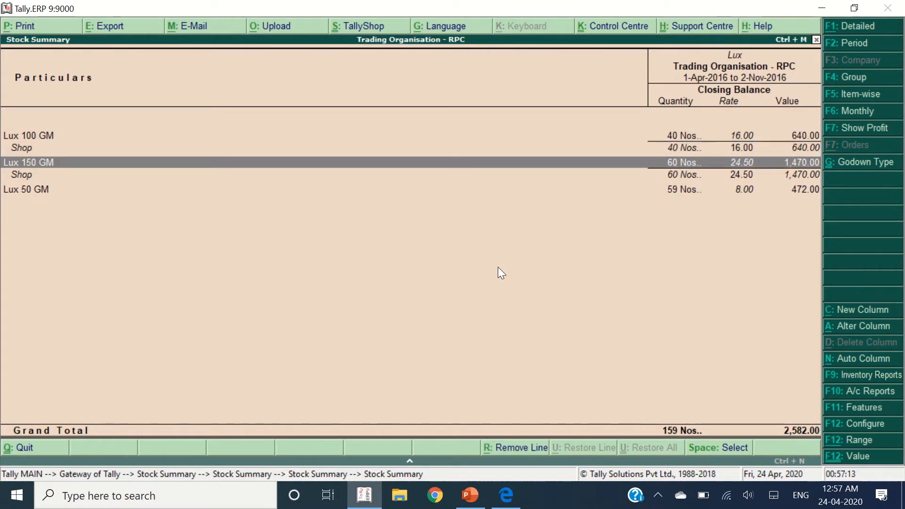
Expand the godown breakdown of Lux 50 GM in the Stock Summary
key("Down")
key("Down")
key("shift+Return")
key("Down")
key("Down")
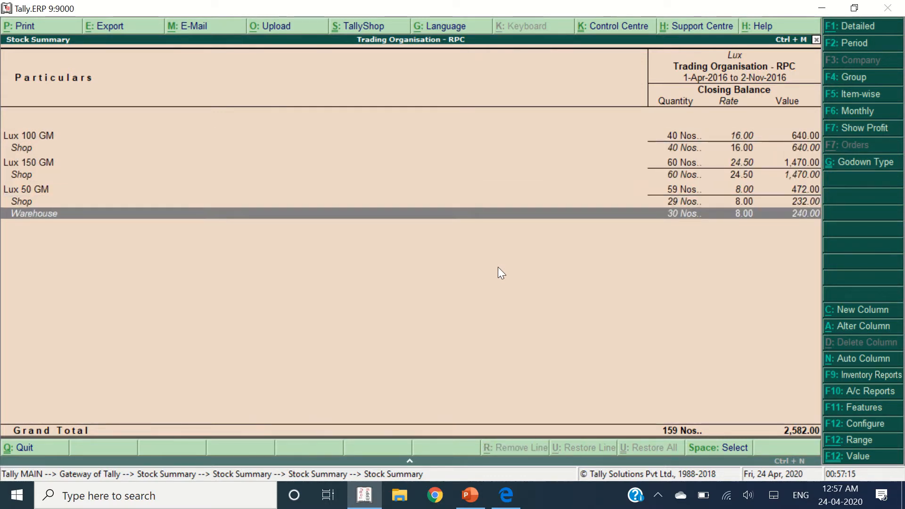
Compare the Shop and Warehouse balances of the three Lux items
key("Up")
key("Down")
key("Up")
key("Up")
key("Up")
key("Up")
key("Up")
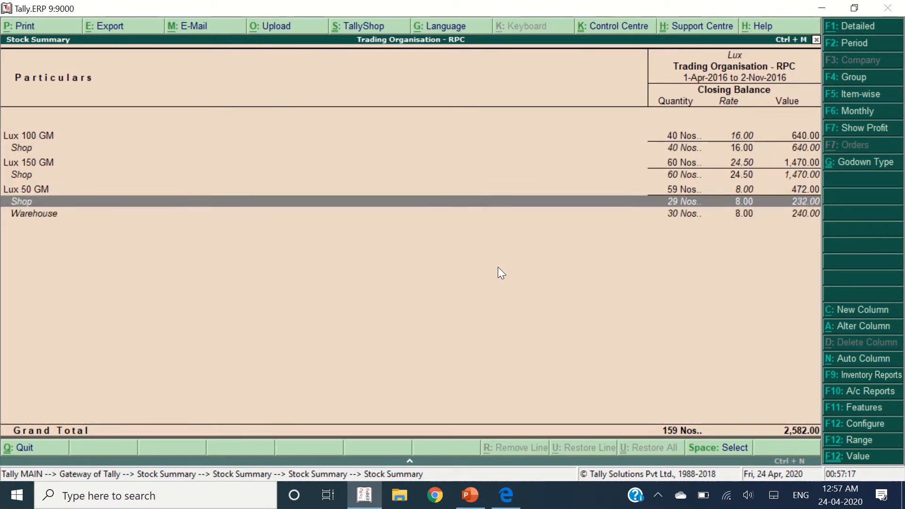
key("Down")
key("Down")
key("Up")
key("Up")
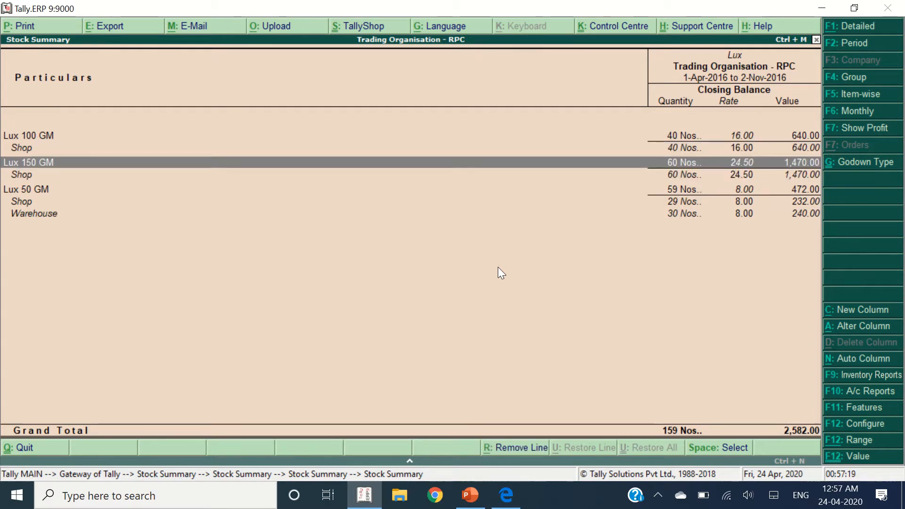
key("Down")
key("Down")
key("Down")
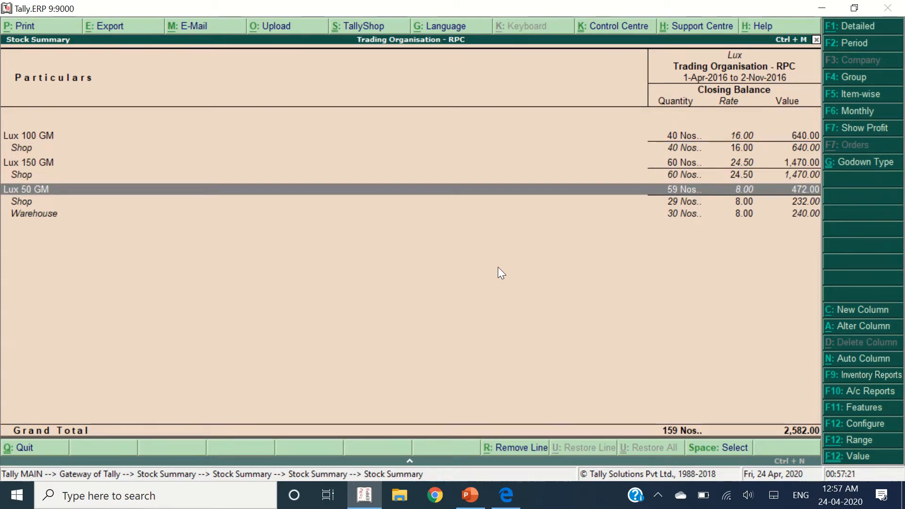
Switch to the practice PDF in Edge and find the first 01.11.2016 Warehouse to Shop transfer on page 2
key("alt+Tab")
scroll(521, 265, "down", 1)
scroll(521, 265, "down", 10)
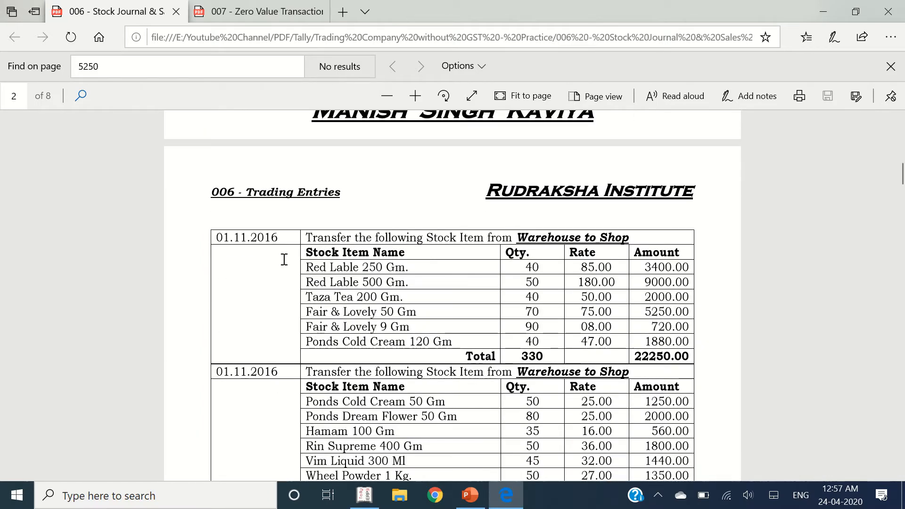
left_click_drag(222, 237, 679, 358)
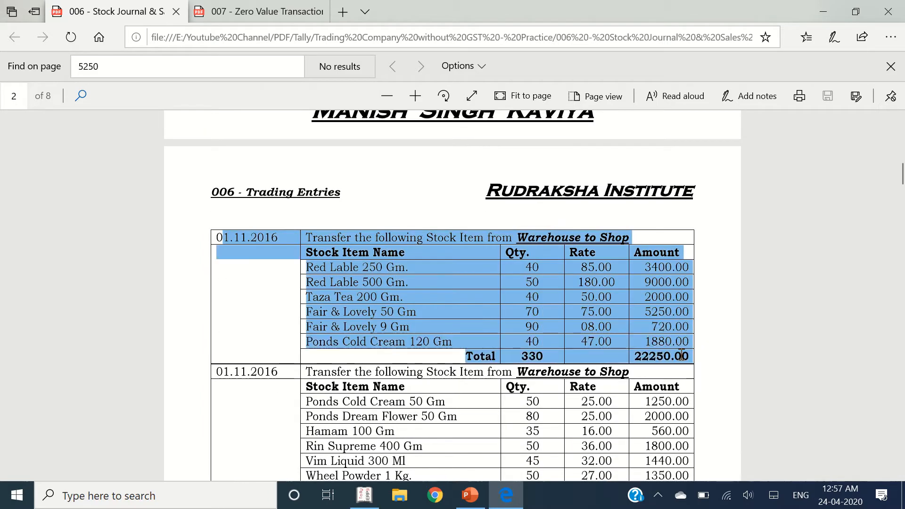
scroll(502, 301, "down", 1)
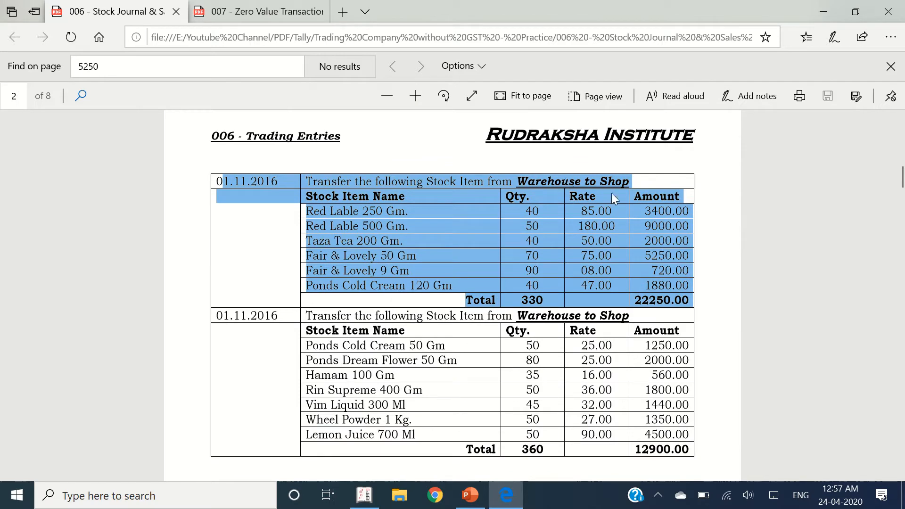
Switch back to Tally.ERP 9, leave the Stock Summary and start a new Stock Journal voucher
key("alt+Tab")
key("Escape")
key("Escape")
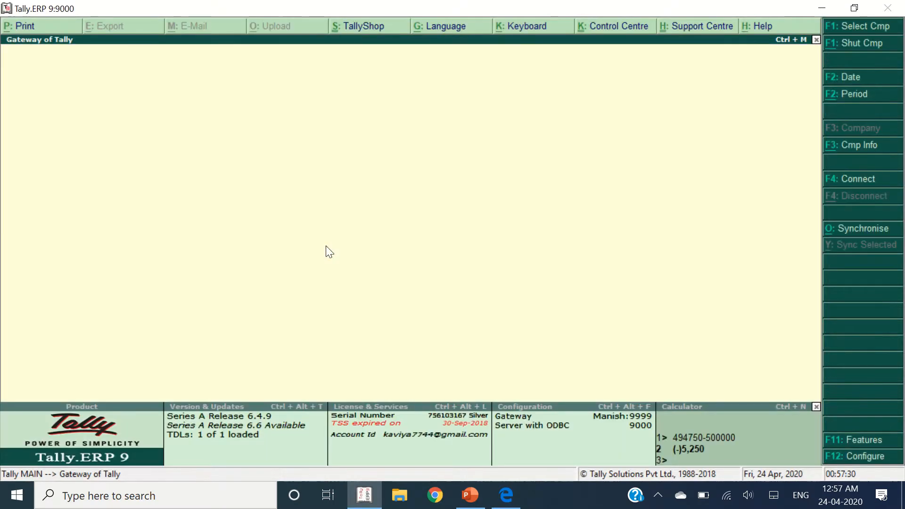
key("Down")
key("Down")
key("Return")
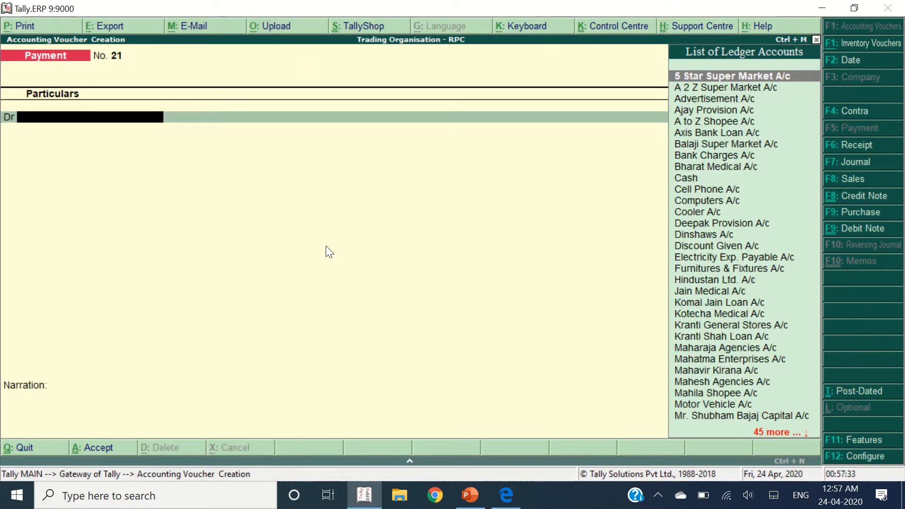
left_click(890, 46)
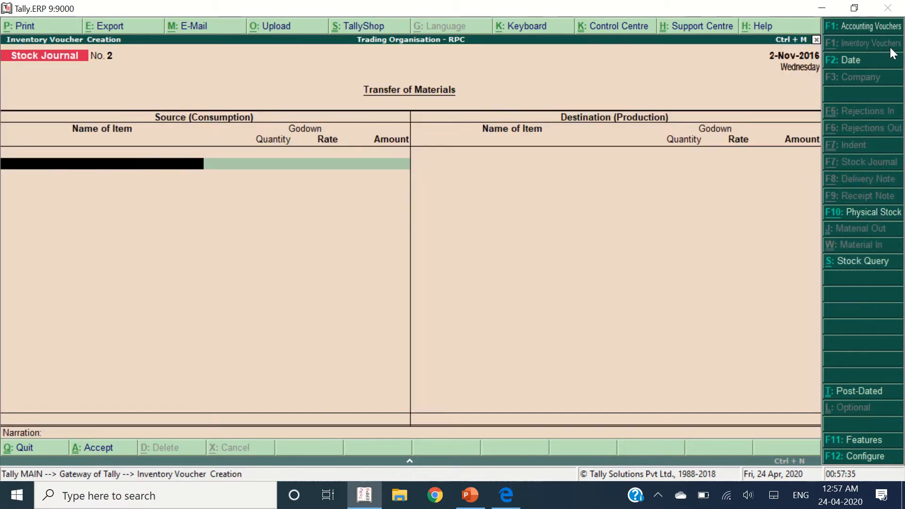
Switch to the practice PDF and read the first 01.11.2016 transfer's items, from Red Lable 250 Gm. to Ponds Cold Cream 120 Gm
key("alt+Tab")
key("alt+Tab")
key("alt+Tab")
left_click(369, 239)
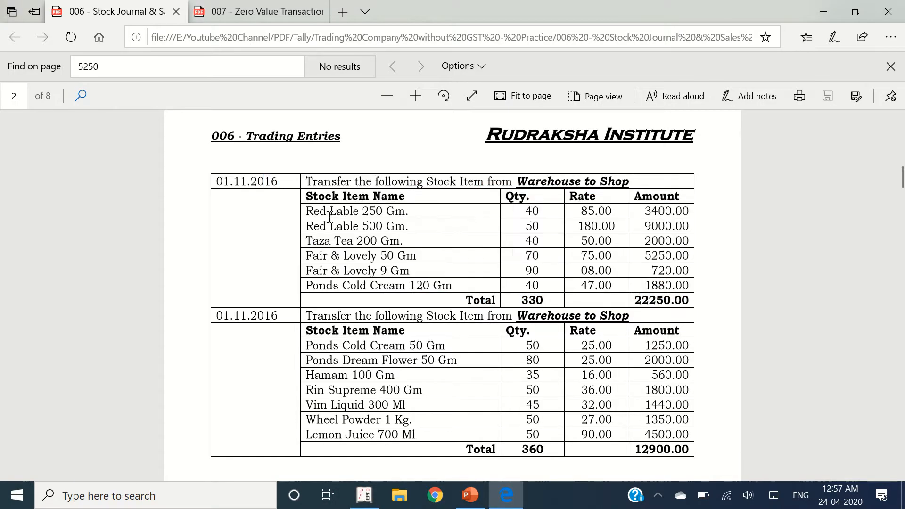
left_click_drag(306, 210, 692, 294)
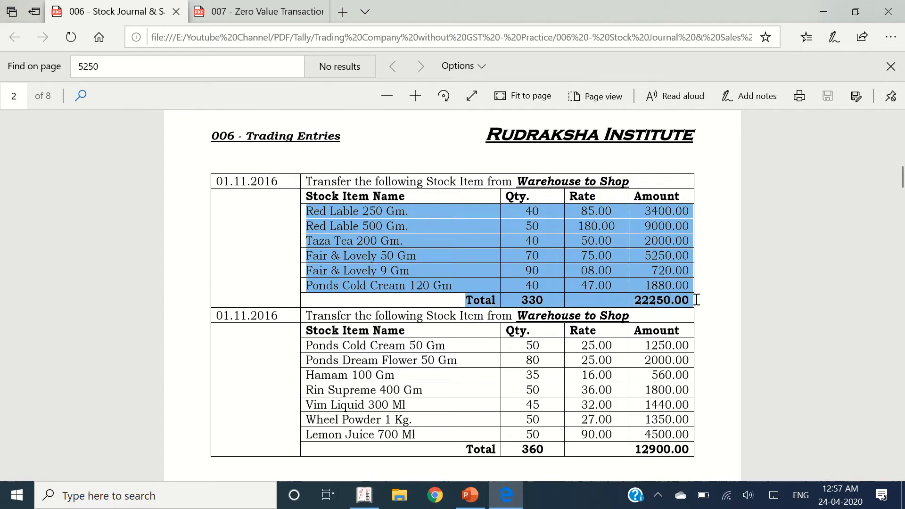
Switch back to Tally.ERP 9 and add Red Lable 250 Gm to the Stock Journal source from Warehouse, 40 Nos at 85.00
key("alt+Tab")
type("Red")
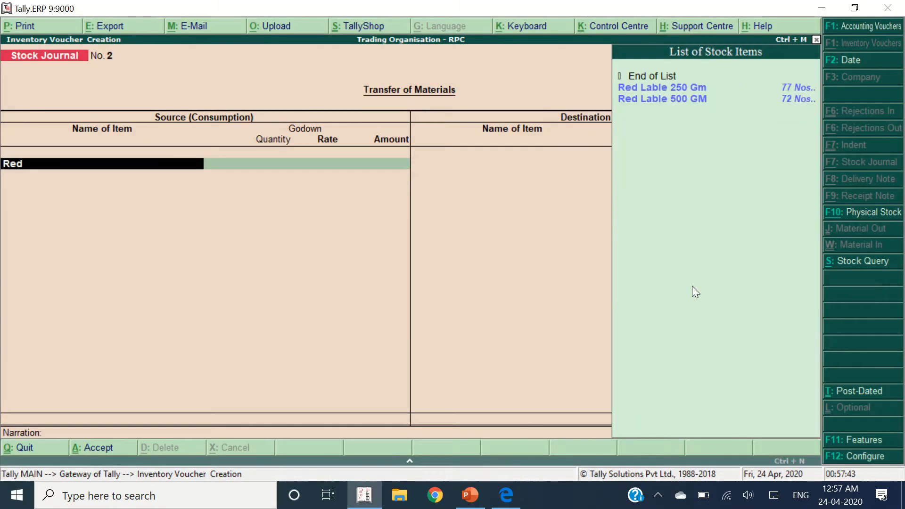
key("Down")
key("Down")
key("Up")
key("Return")
type("W")
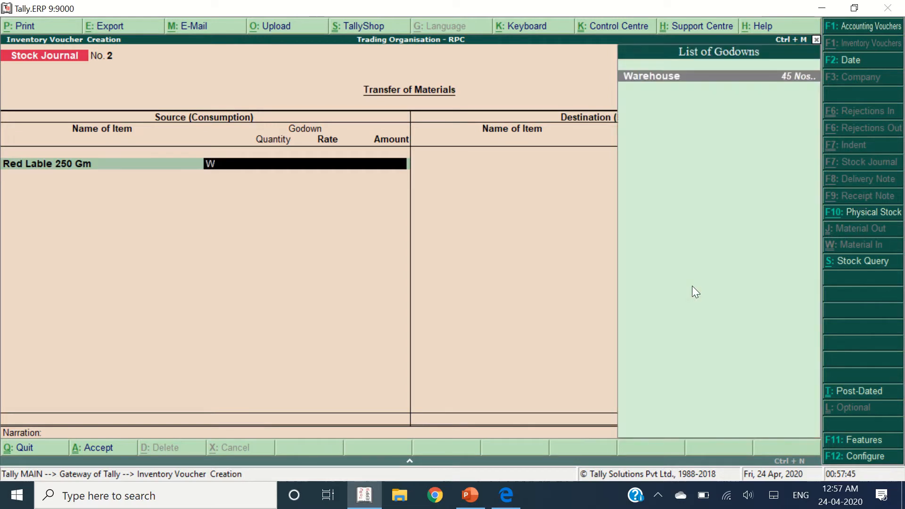
key("Return")
key("alt+Tab")
key("alt+Tab")
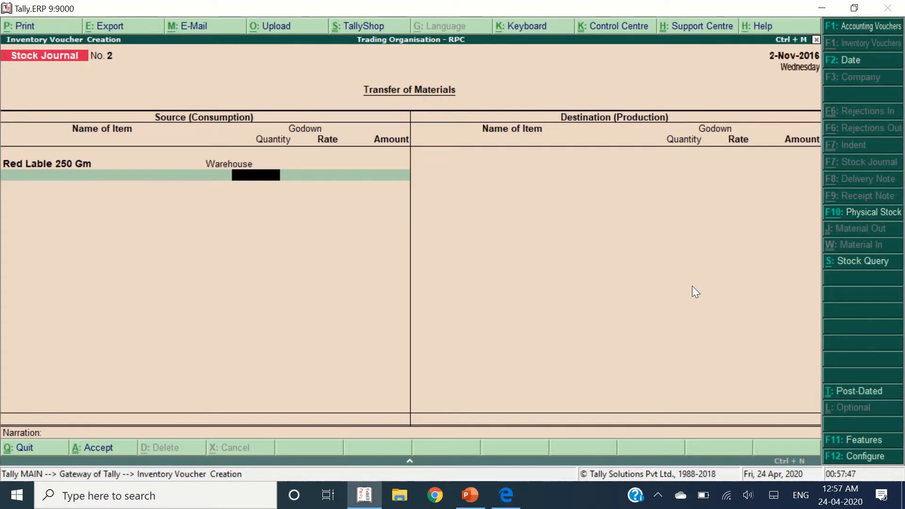
type("40")
key("Return")
key("Return")
key("Return")
Check the next item in the practice PDF and add Red Lable 500 GM to the source from Warehouse, 50 Nos at 180.00
key("alt+Tab")
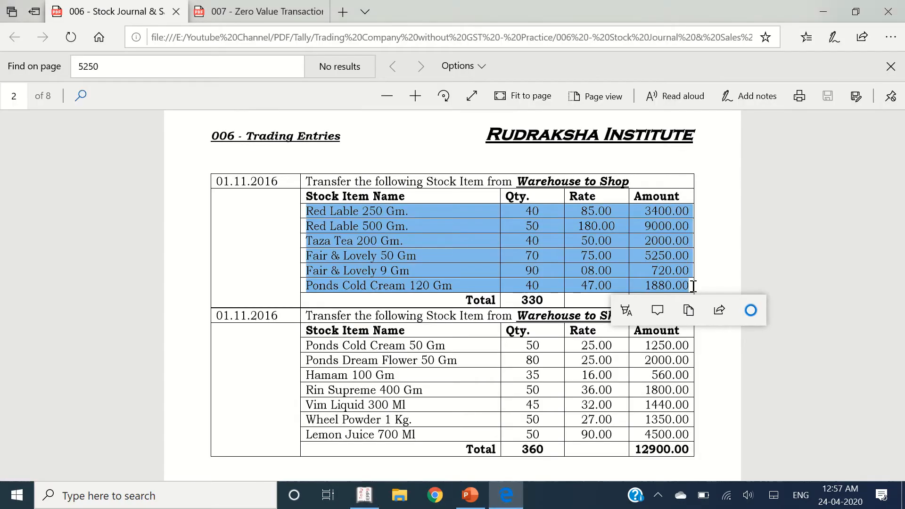
key("alt+Tab")
type("Red")
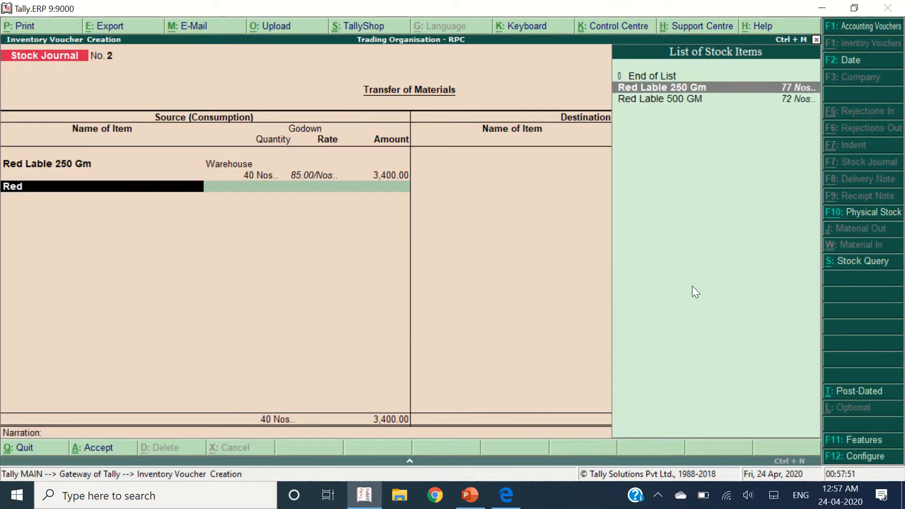
key("Down")
key("Return")
key("Return")
key("alt+Tab")
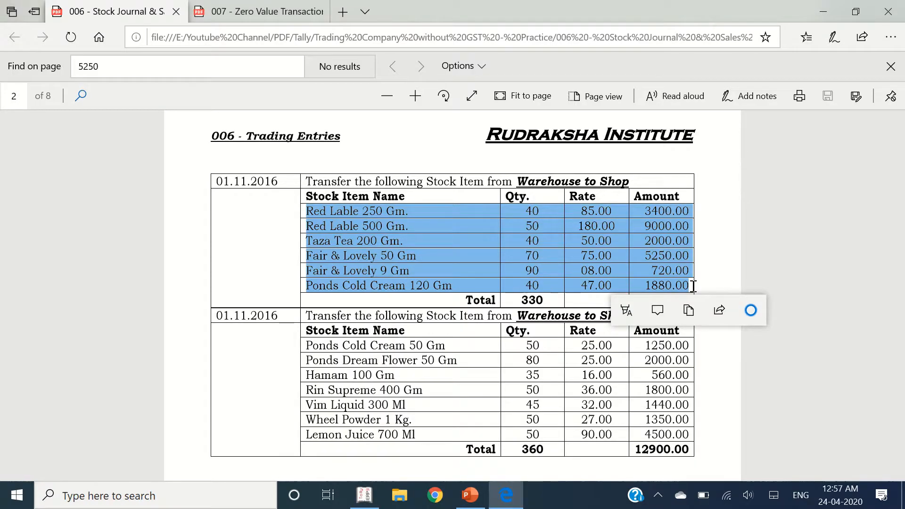
key("alt+Tab")
type("50")
key("Return")
key("Return")
key("Return")
Check the third item in the practice PDF and add Taza Tea 200 Gm to the source from Warehouse, 40 Nos at 50.00
key("alt+Tab")
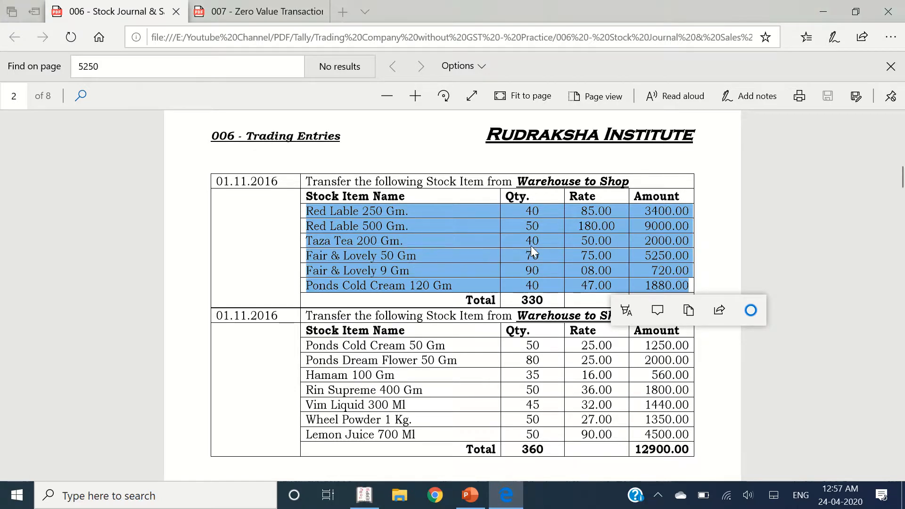
key("alt+Tab")
type("Taza")
key("Return")
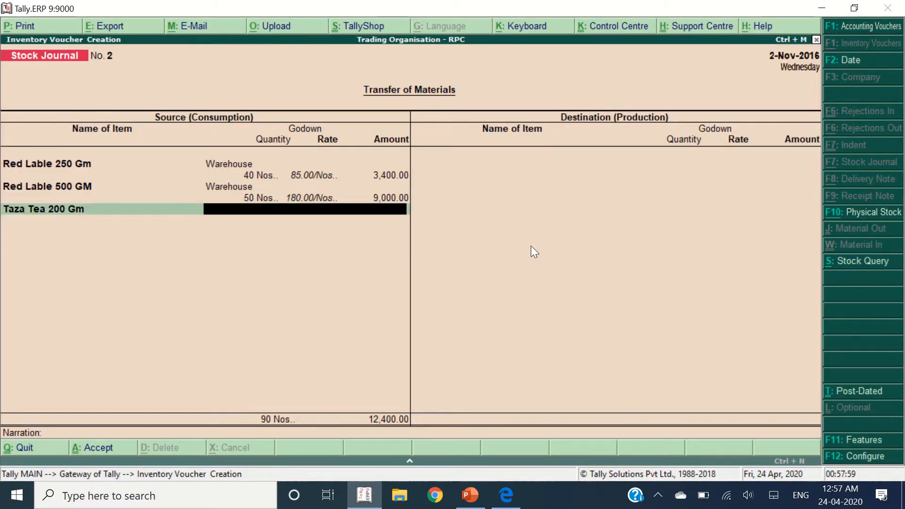
type("W")
key("Return")
type("40")
key("Return")
key("Return")
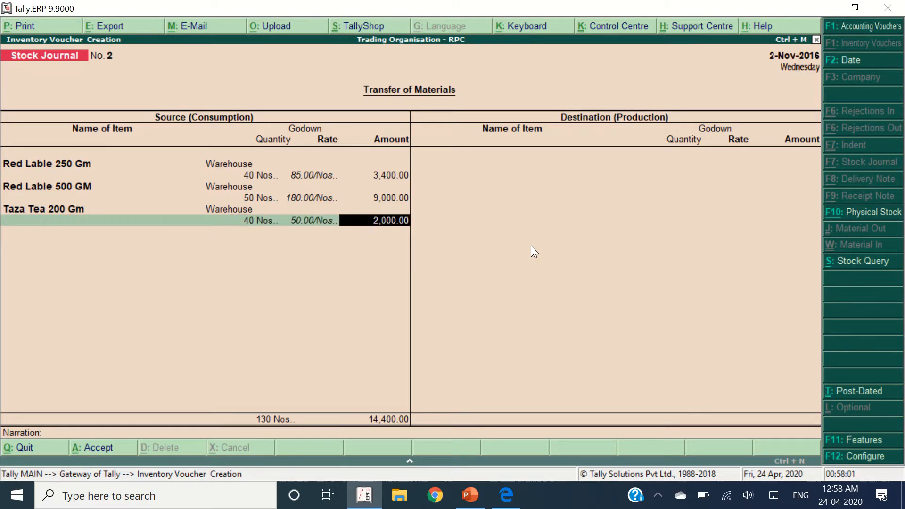
key("Return")
Check the fourth item in the practice PDF and add Fair & Lovely 50 GM to the source from Warehouse, 70 Nos at 75.00
key("alt+Tab")
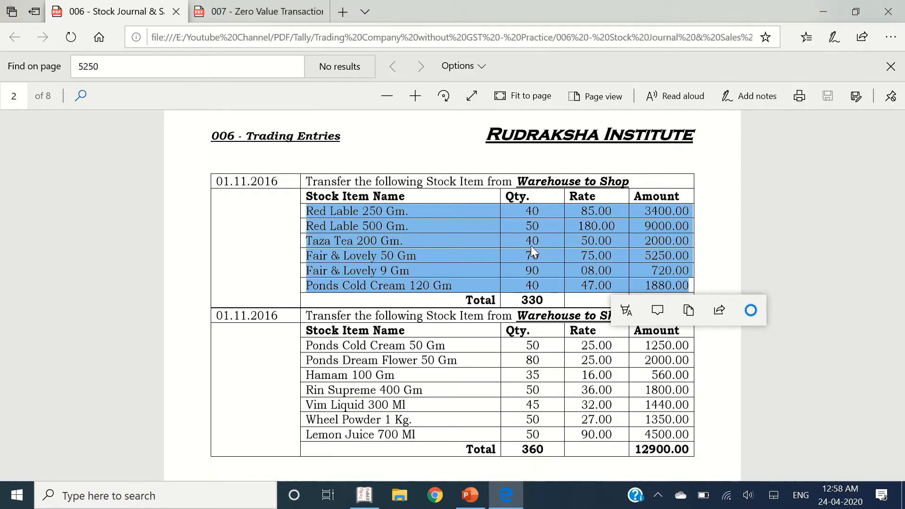
key("alt+Tab")
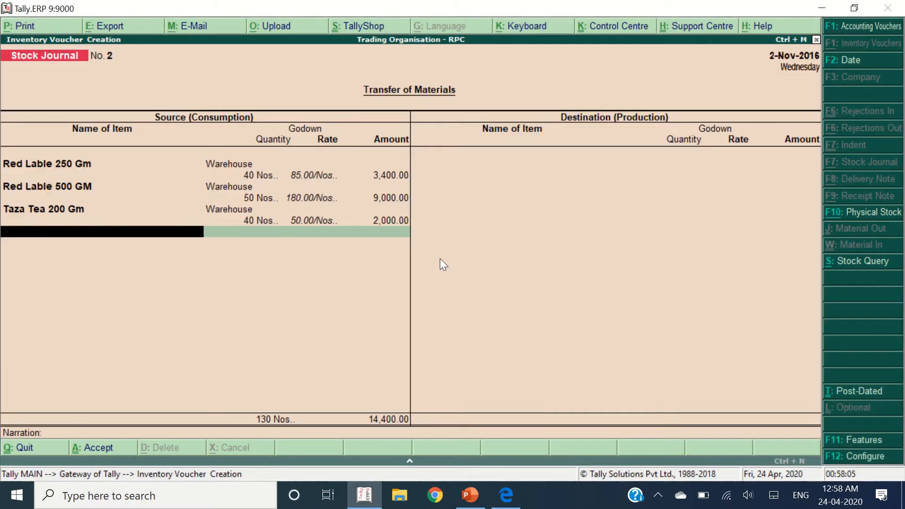
type("Fair")
key("Return")
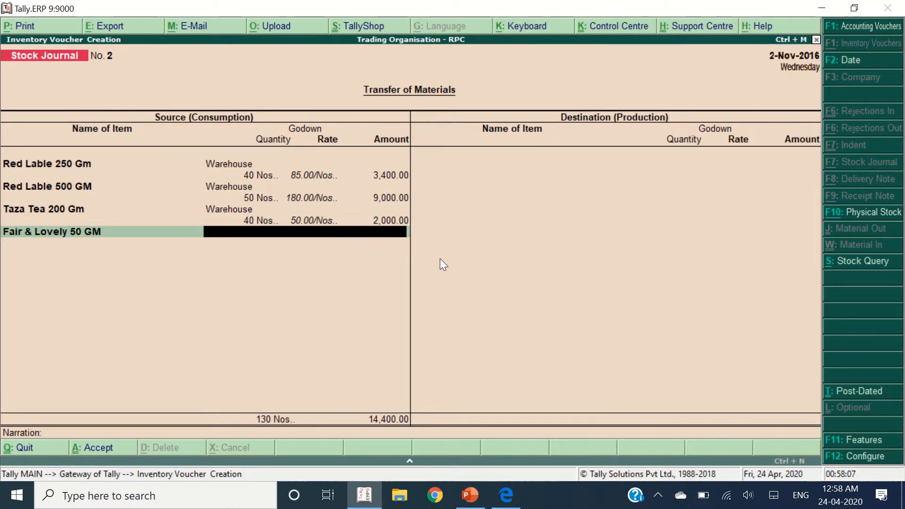
type("W")
key("Return")
type("70")
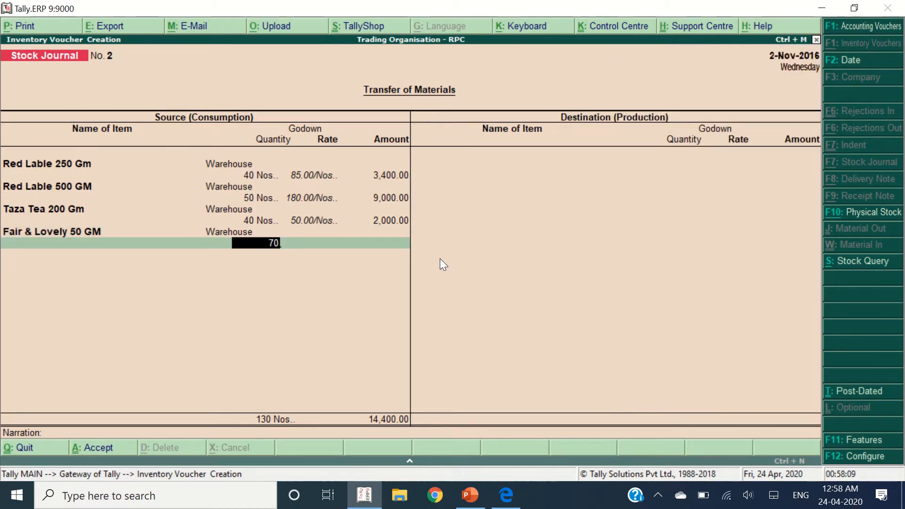
key("Return")
key("Return")
key("Return")
Check the fifth item in the practice PDF and add Fair & Lovely 9 Gm. to the source from Warehouse, 90 Nos at 8.00
key("alt+Tab")
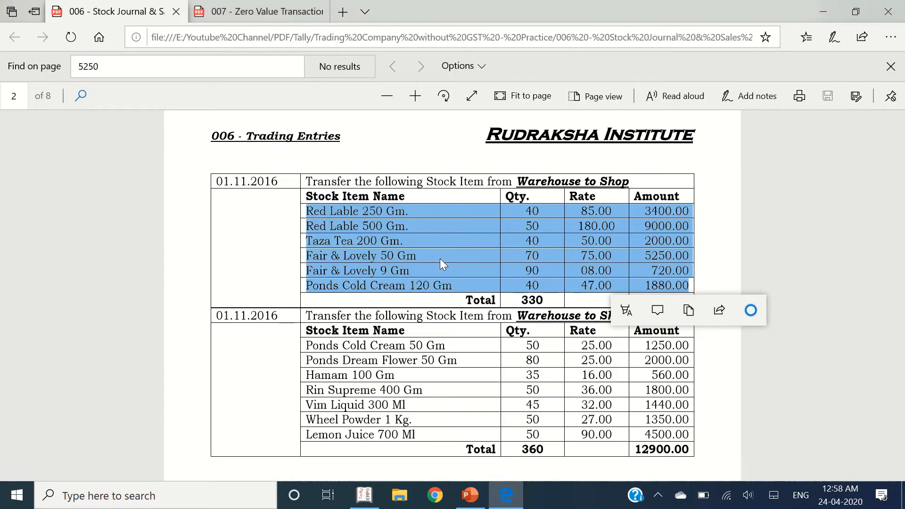
key("alt+Tab")
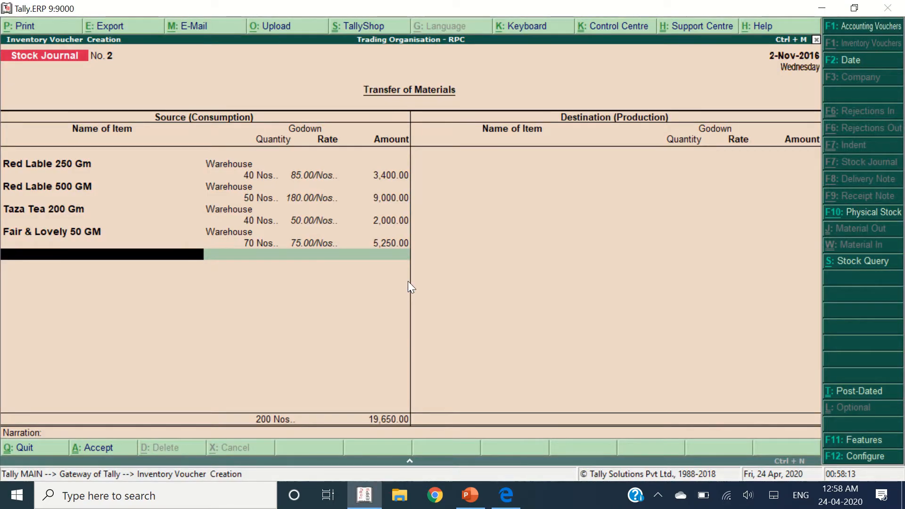
type("Fair")
key("Down")
key("Down")
key("Down")
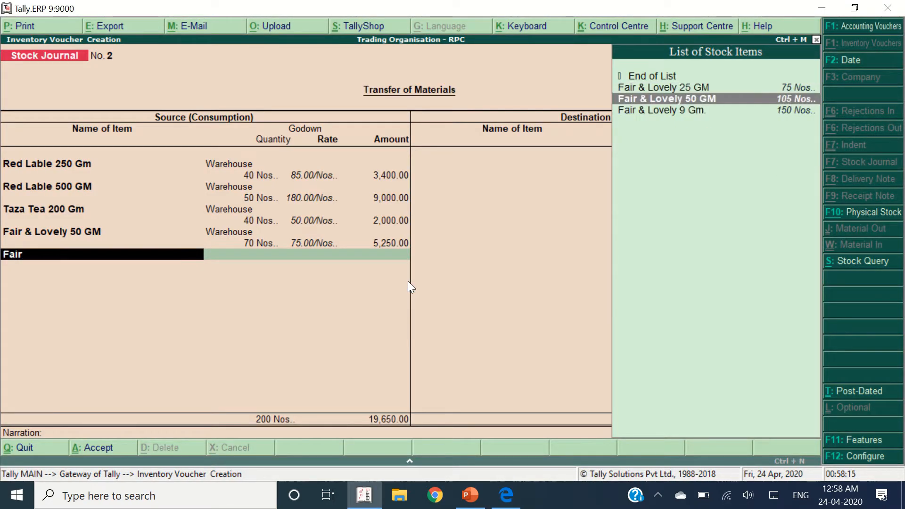
key("Return")
type("W")
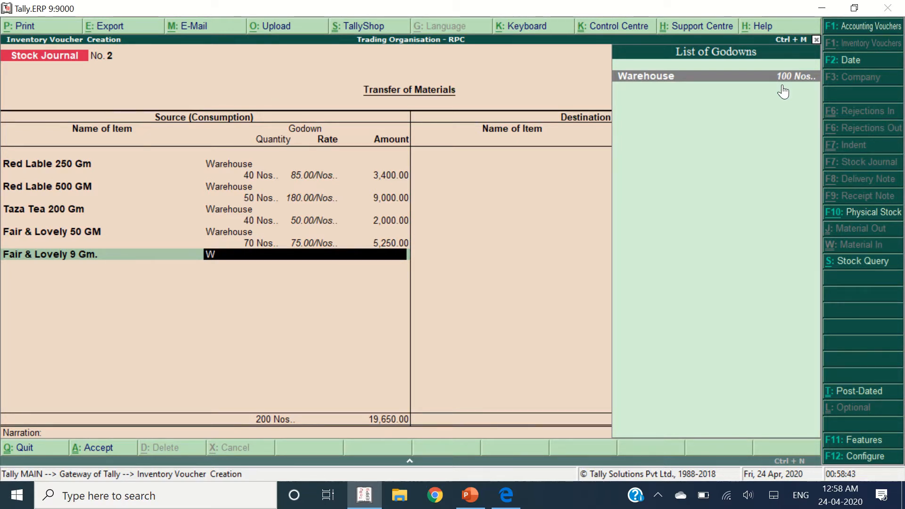
key("Return")
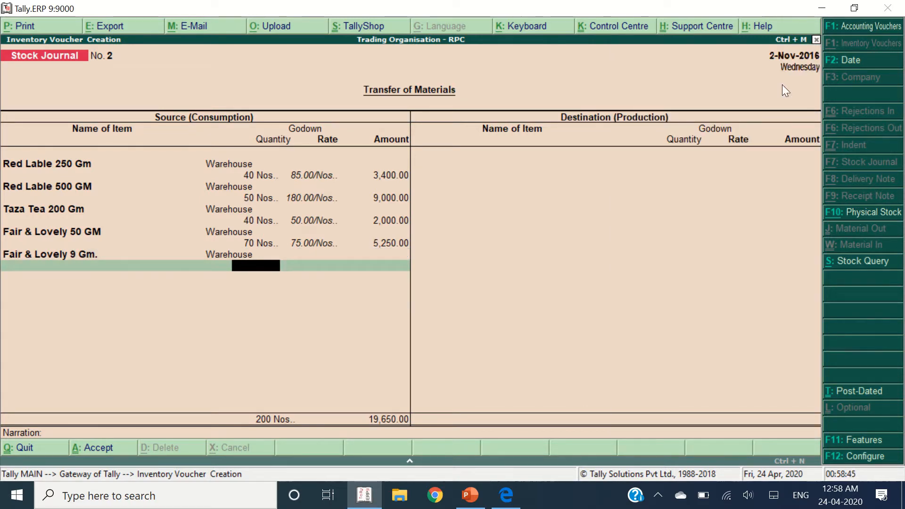
type("90")
key("Return")
type("8")
key("Return")
key("Return")
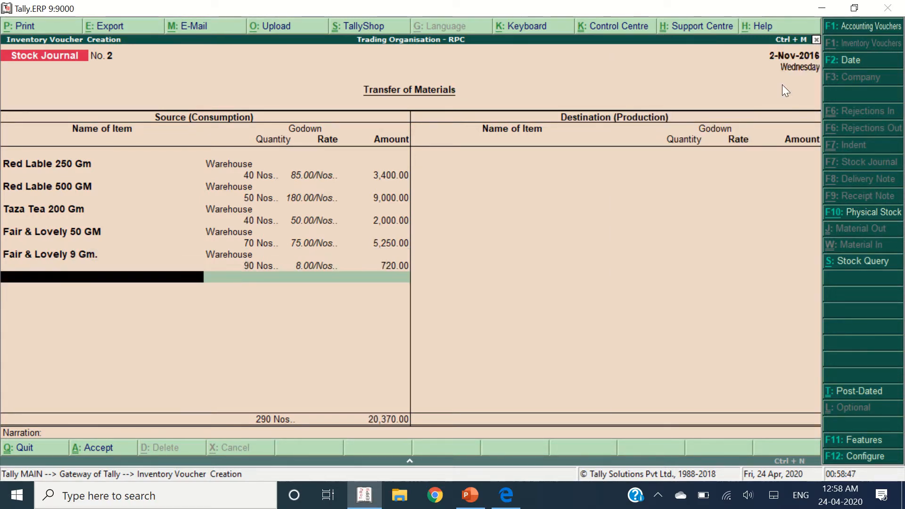
Check the PDF, add Ponds Cold Cream 120 GM from Warehouse, 40 Nos at 47.00, and end the source item list
key("alt+Tab")
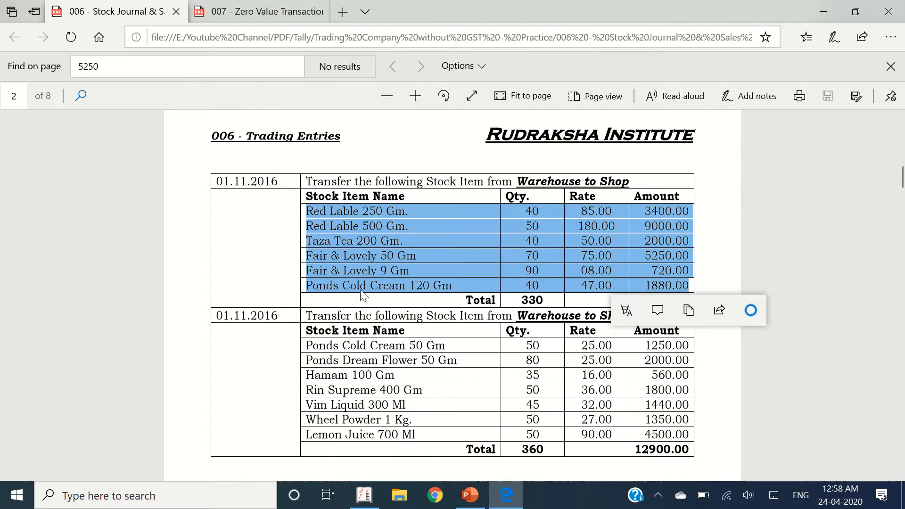
key("alt+Tab")
type("po")
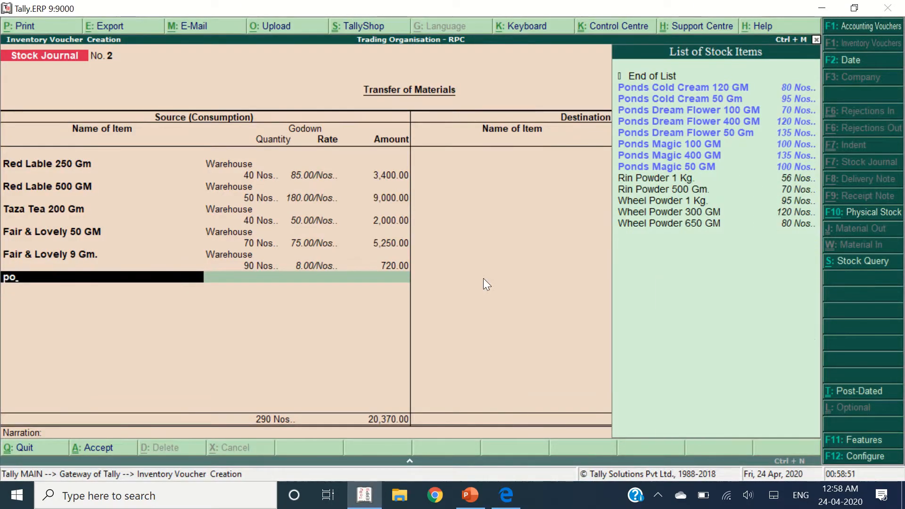
key("Return")
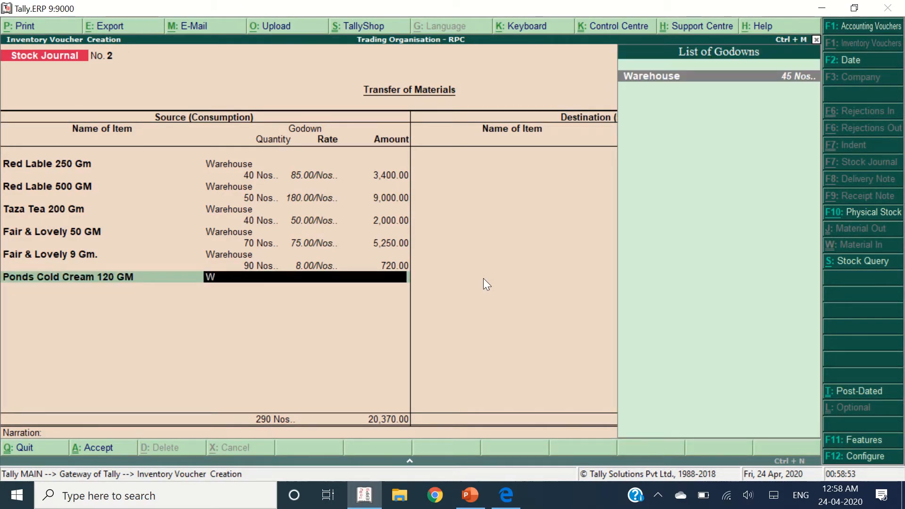
key("alt+Tab")
key("alt+Tab")
key("Return")
type("40")
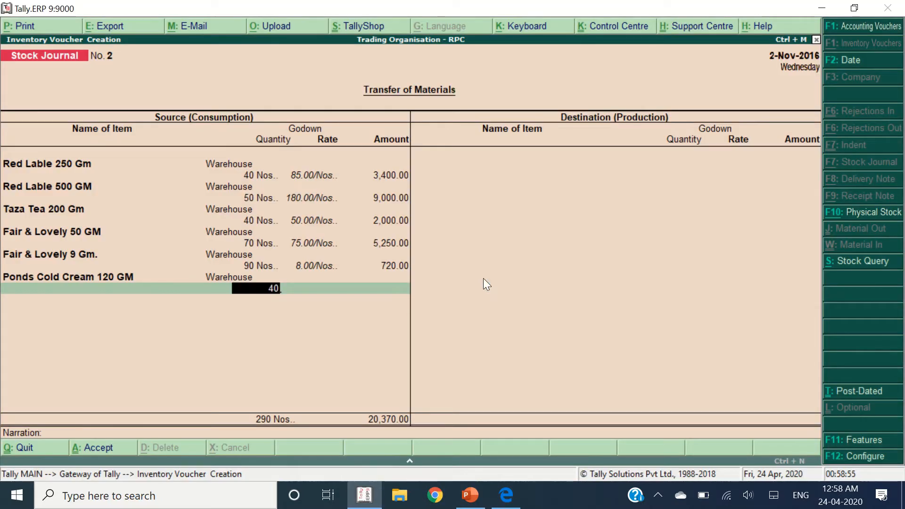
key("Return")
type("47")
key("Return")
key("Return")
key("Return")
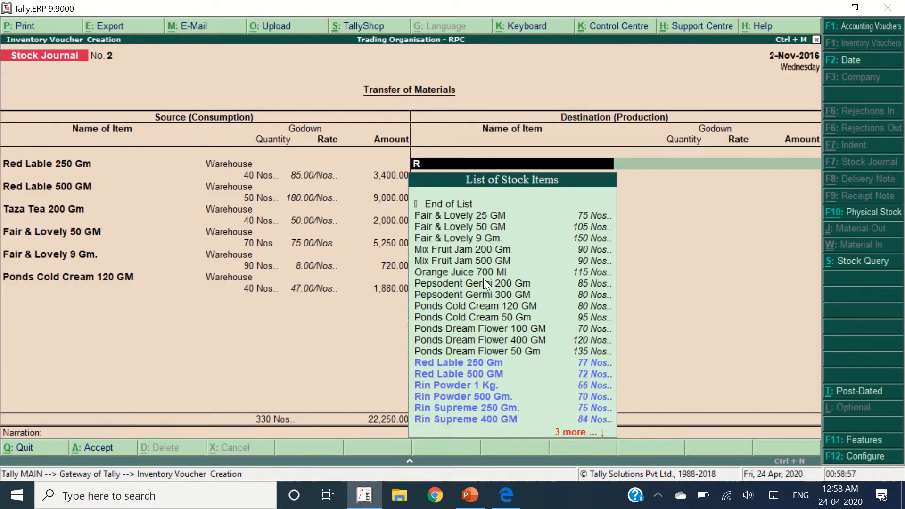
Add Red Lable 250 Gm as the first destination item in the Shop godown, 40 Nos at 85.00
type("Red Lab")
key("Return")
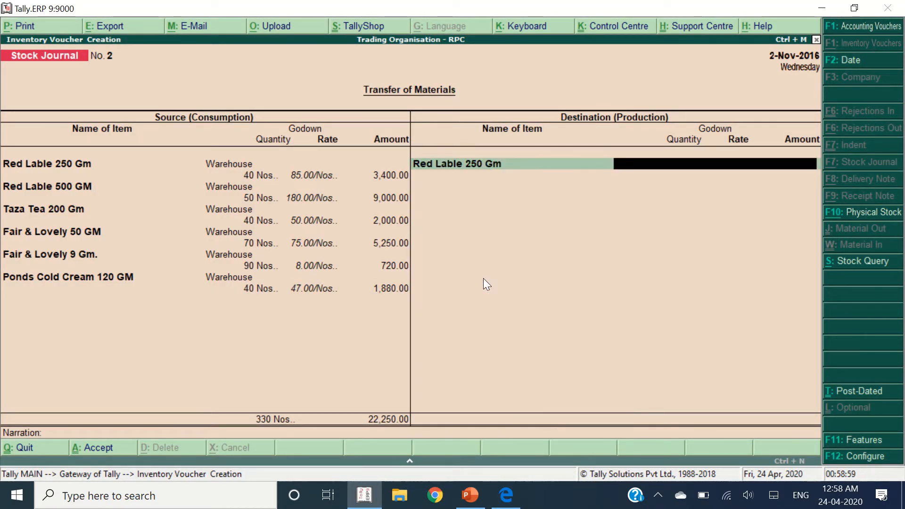
key("Return")
type("409")
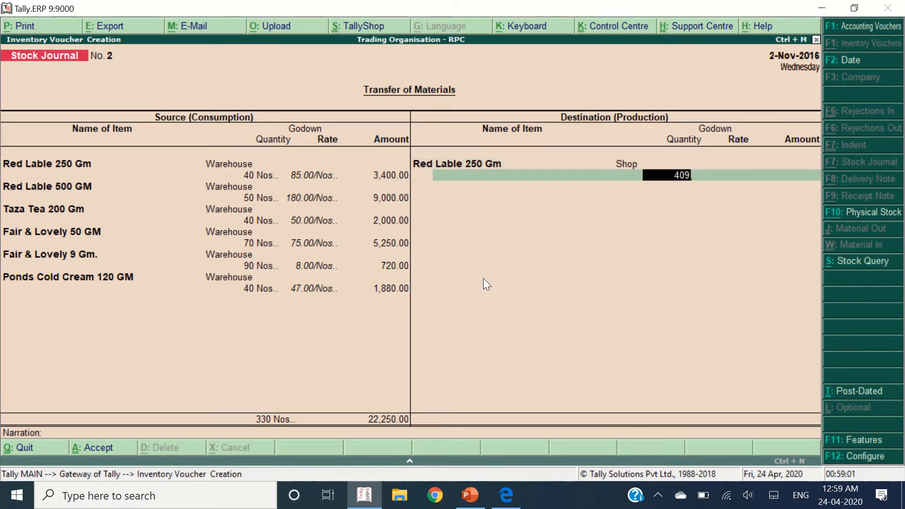
key("Return")
key("Return")
key("Return")
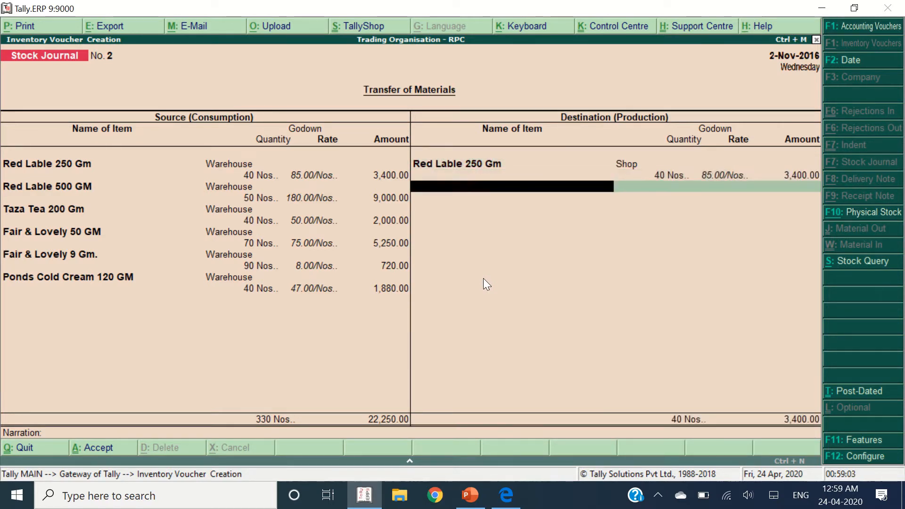
Add Red Lable 500 GM to the destination side in the Shop godown, 50 Nos at 180.00
type("Red Lab")
key("Down")
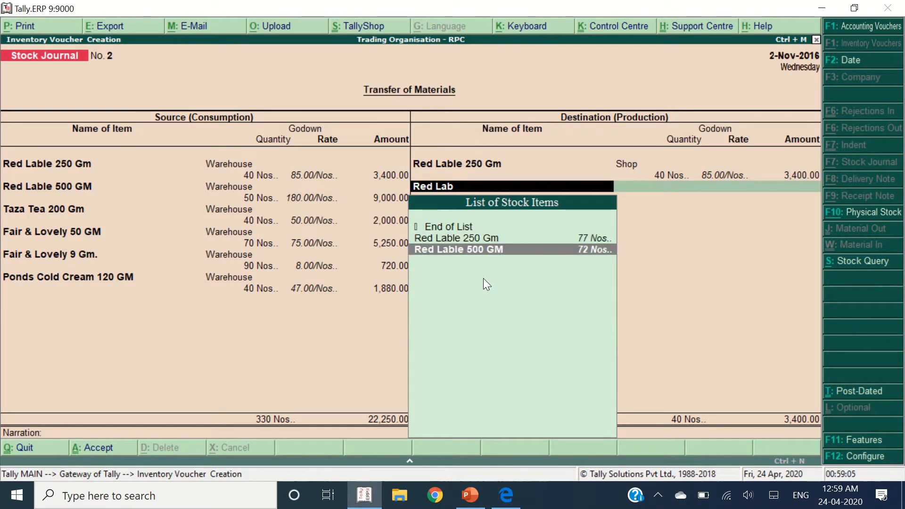
key("Return")
key("Return")
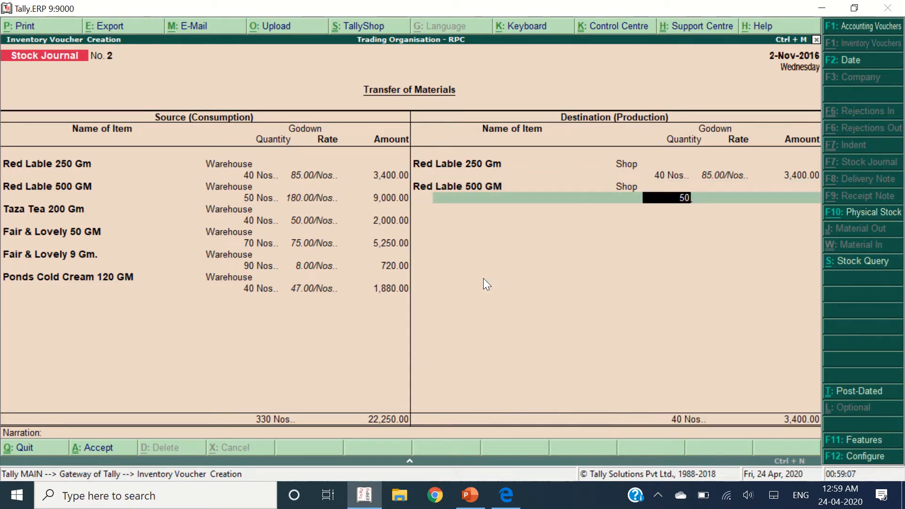
key("Return")
key("Return")
key("Return")
Add Taza Tea 200 Gm to the destination side in the Shop godown, 40 Nos at 50.00
type("Taza")
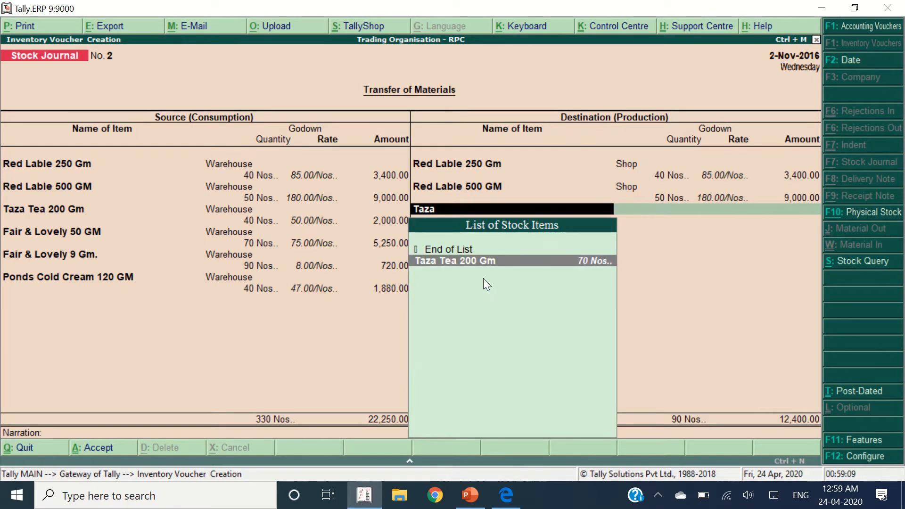
key("Return")
key("Return")
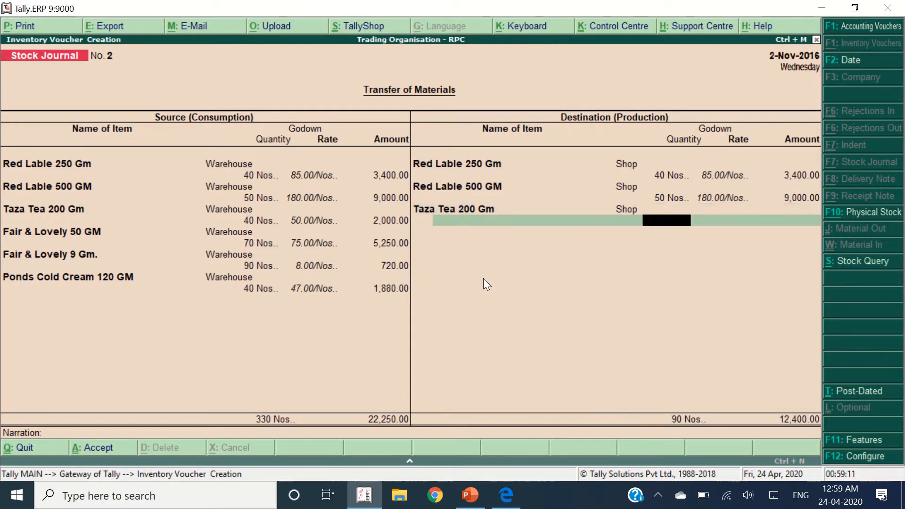
type("40")
key("Return")
key("Return")
key("Return")
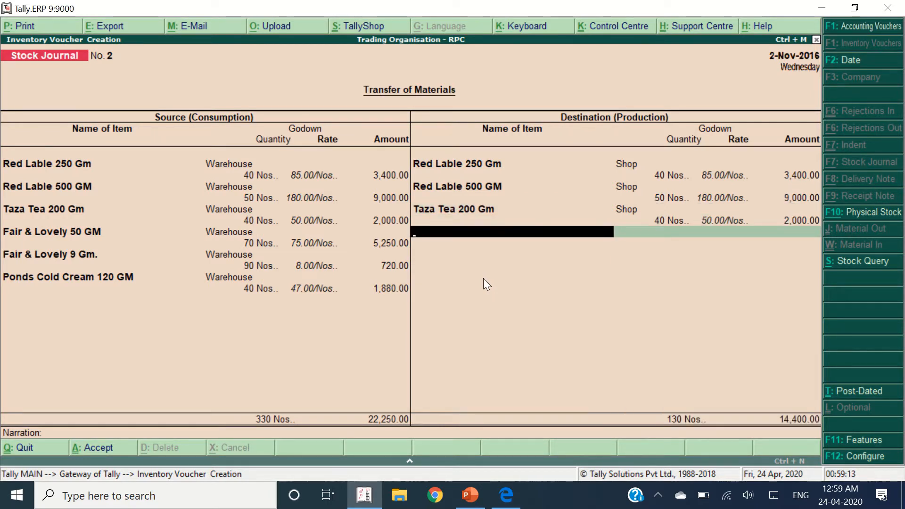
Add Fair & Lovely 50 GM to the destination side in the Shop godown, 70 Nos at 75.00
type("Fair")
key("Return")
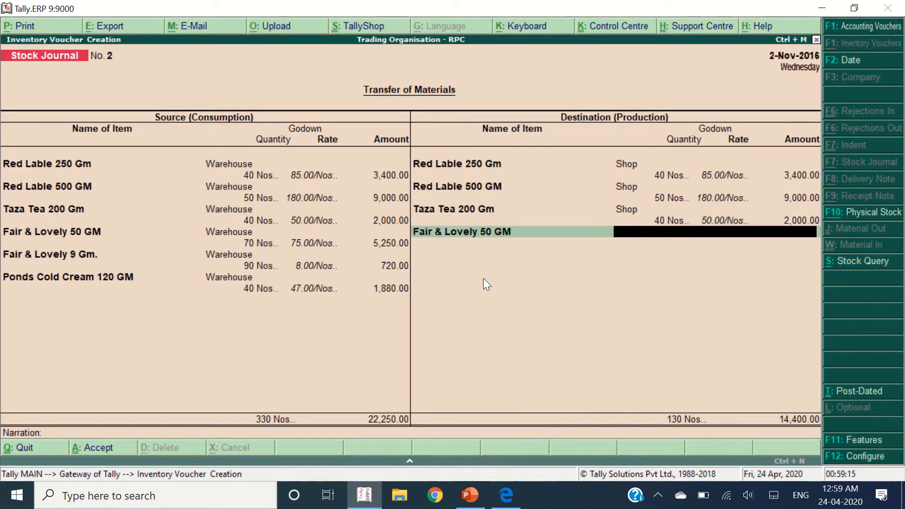
key("Return")
type("7")
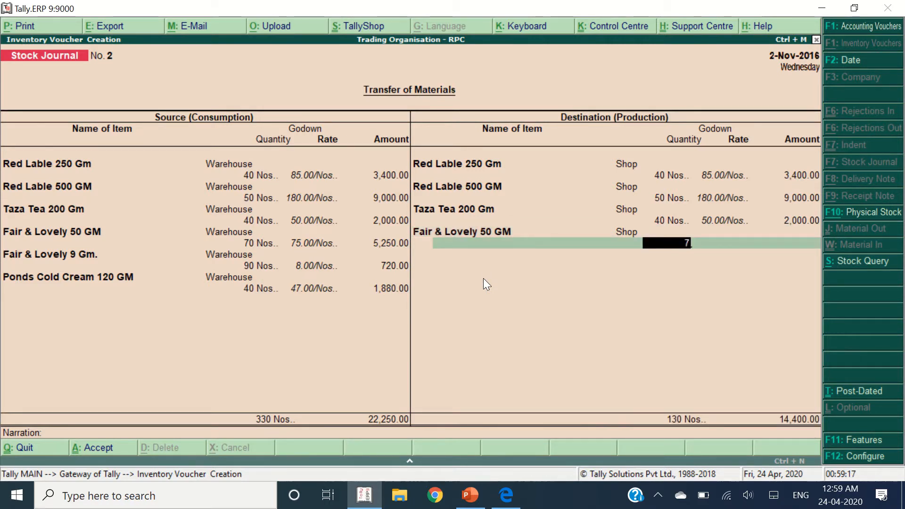
type("0")
key("Return")
key("Return")
key("Return")
Add Fair & Lovely 9 Gm. to the destination side in the Shop godown, 90 Nos at 8.00
type("Fair")
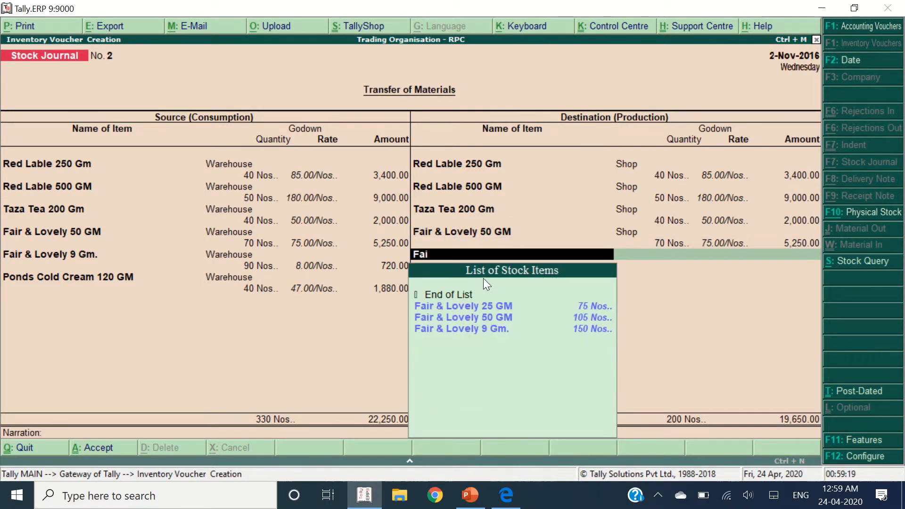
key("Down")
key("Down")
key("Down")
key("Return")
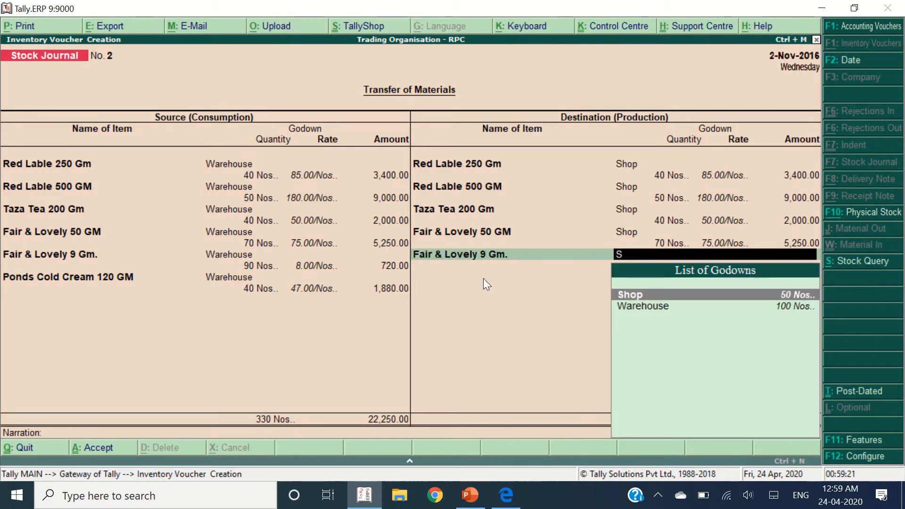
key("Return")
type("90")
key("Return")
key("Return")
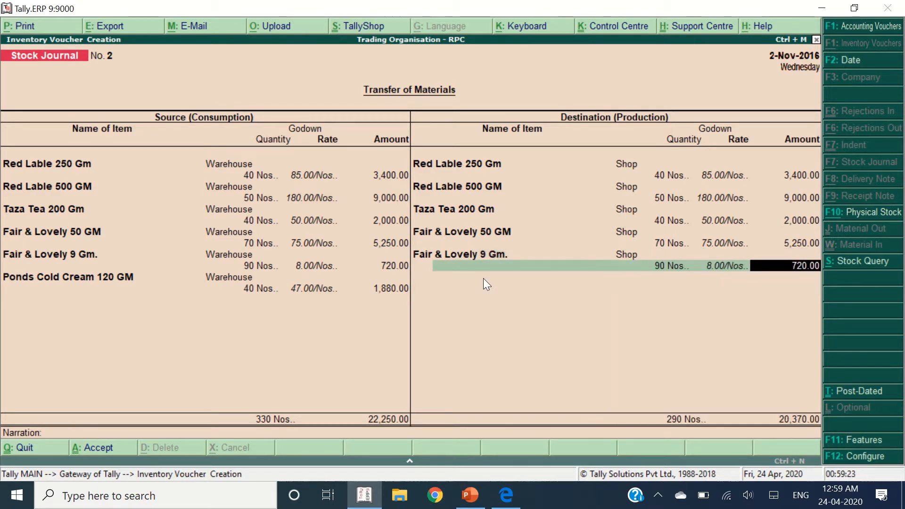
key("Return")
Add Ponds Cold Cream 120 GM to the destination side in the Shop godown, 40 Nos at 47.00
type("Ponds c")
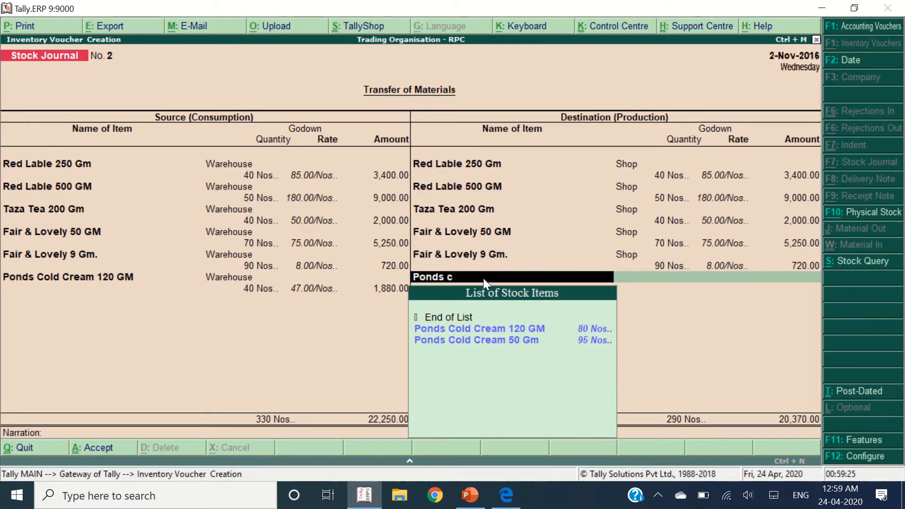
key("Down")
key("Down")
key("Up")
key("Return")
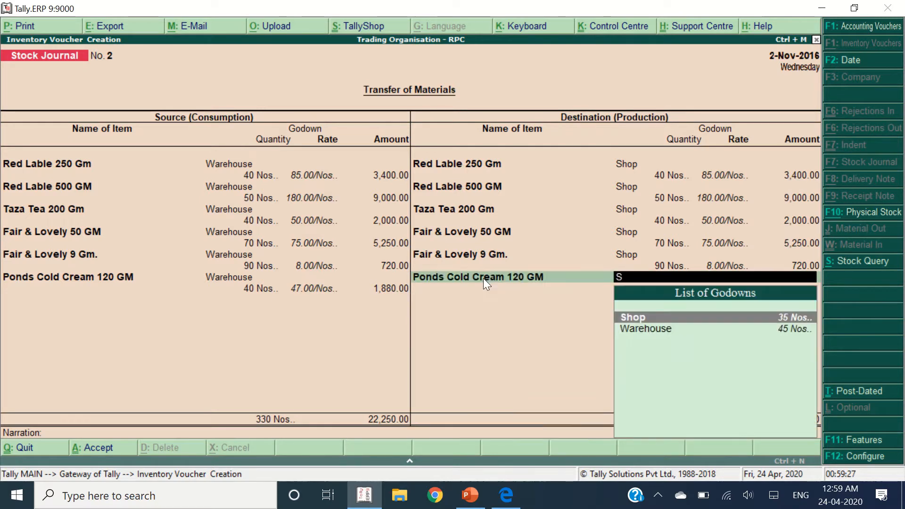
key("Return")
type("40")
key("Return")
key("Return")
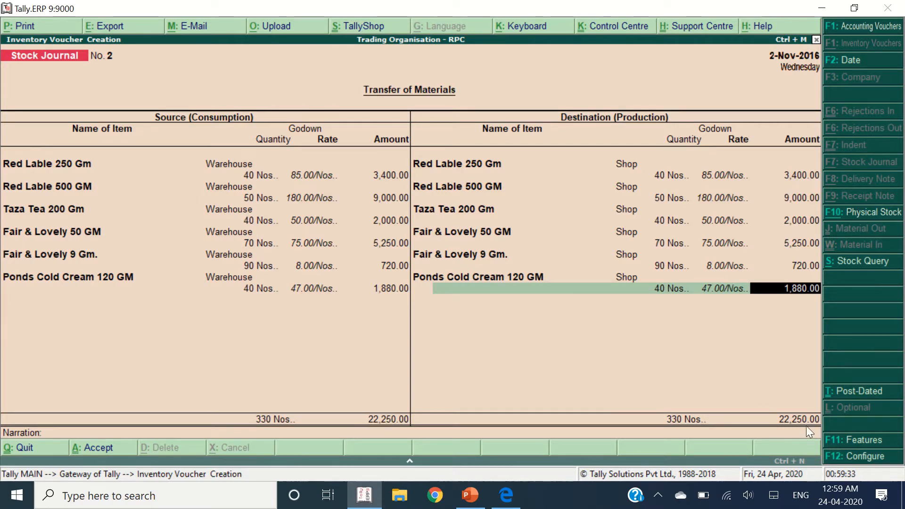
Finish the destination entries and accept Stock Journal voucher No. 2
key("Return")
key("Return")
key("Return")
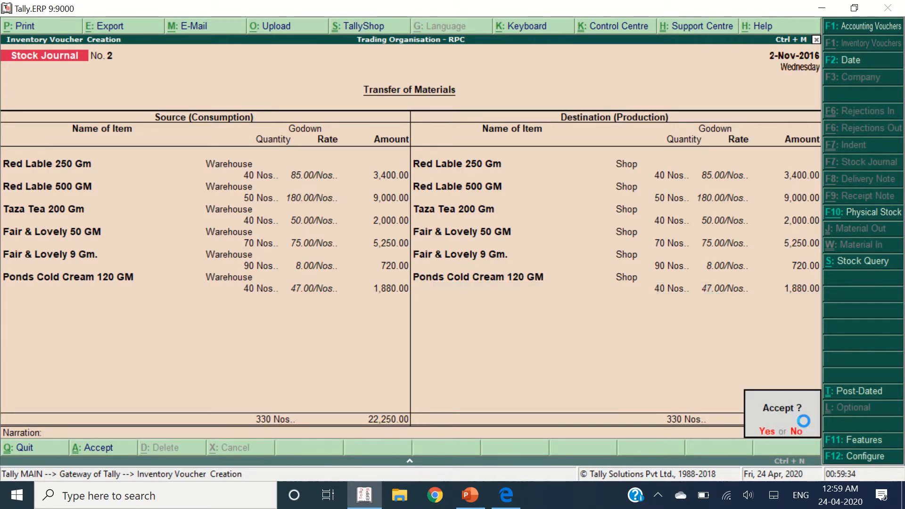
Switch to the practice PDF and highlight the second Warehouse to Shop list, from Ponds Cold Cream 50 Gm through its total row
key("alt+Tab")
scroll(400, 266, "down", 1)
left_click_drag(384, 282, 385, 278)
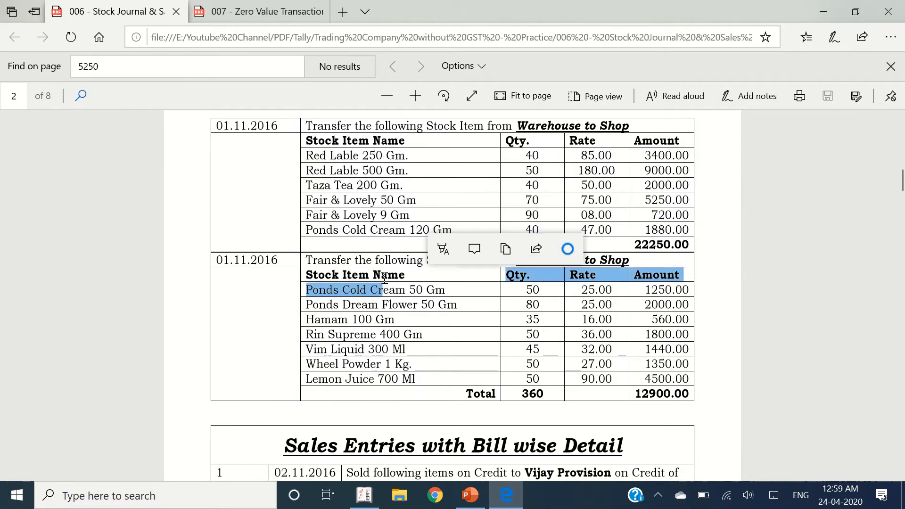
left_click(322, 303)
left_click_drag(310, 292, 692, 335)
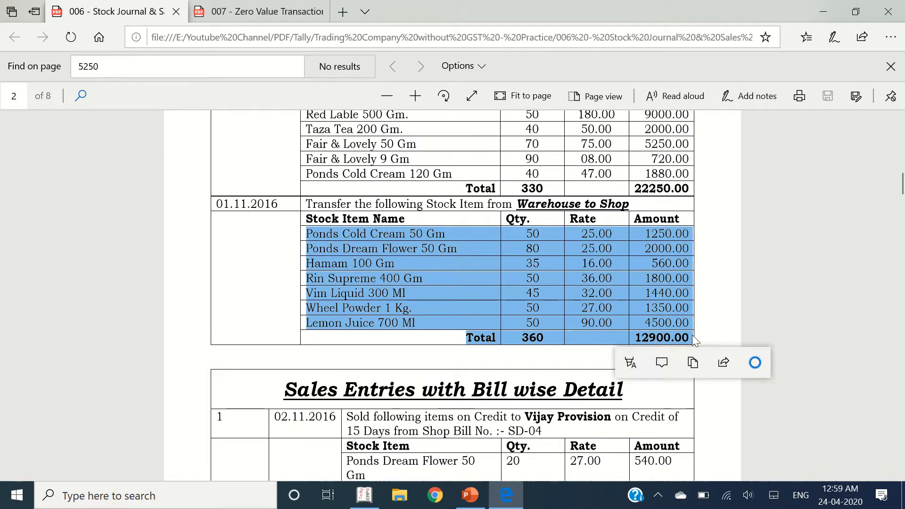
Switch back to Tally.ERP 9 and open a new Stock Journal voucher for the second transfer list
key("alt+Tab")
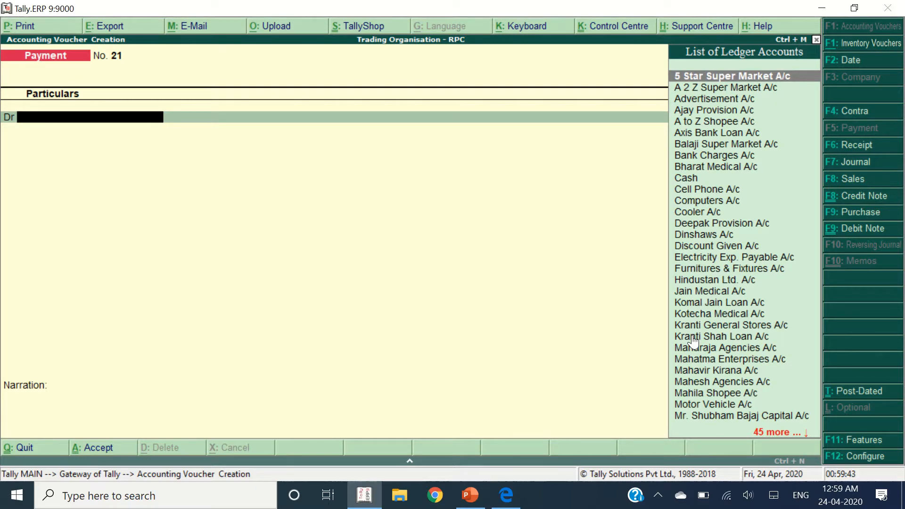
key("alt+F7")
key("alt+Tab")
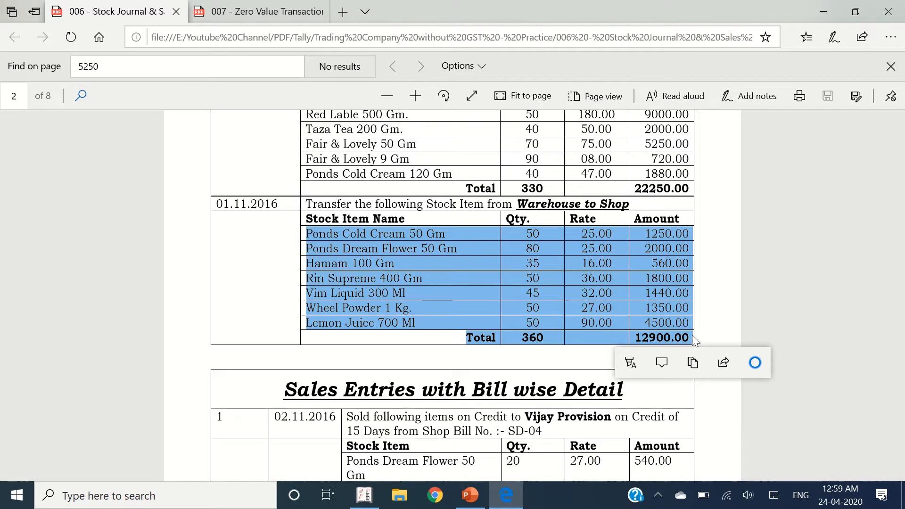
Add Ponds Cold Cream 50 Gm as the first source item from the Warehouse godown, 50 Nos at 25.00
key("alt+Tab")
type("Ponds c")
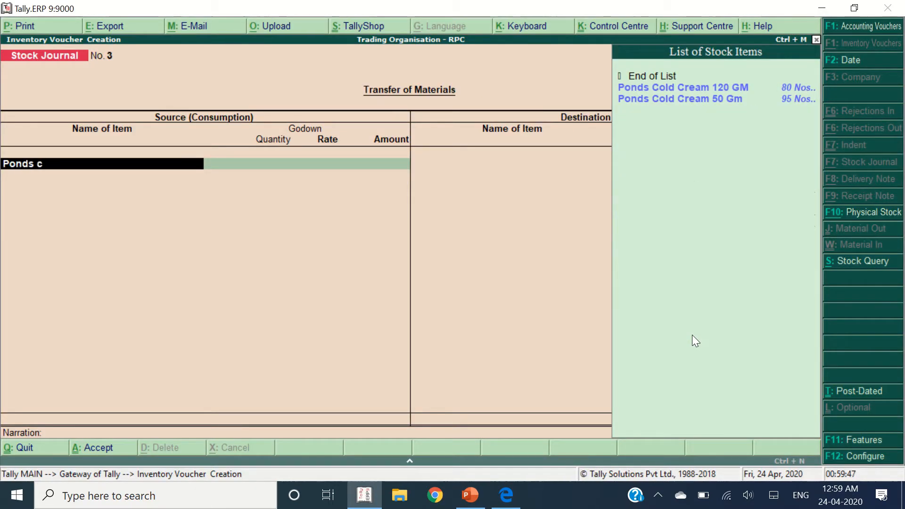
key("Down")
key("Return")
key("Return")
key("alt+Tab")
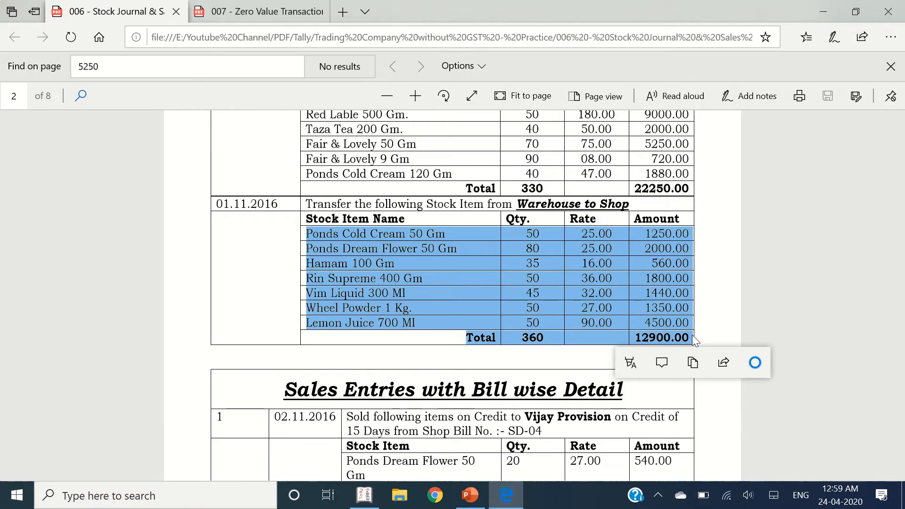
key("alt+Tab")
key("Return")
key("Return")
key("Return")
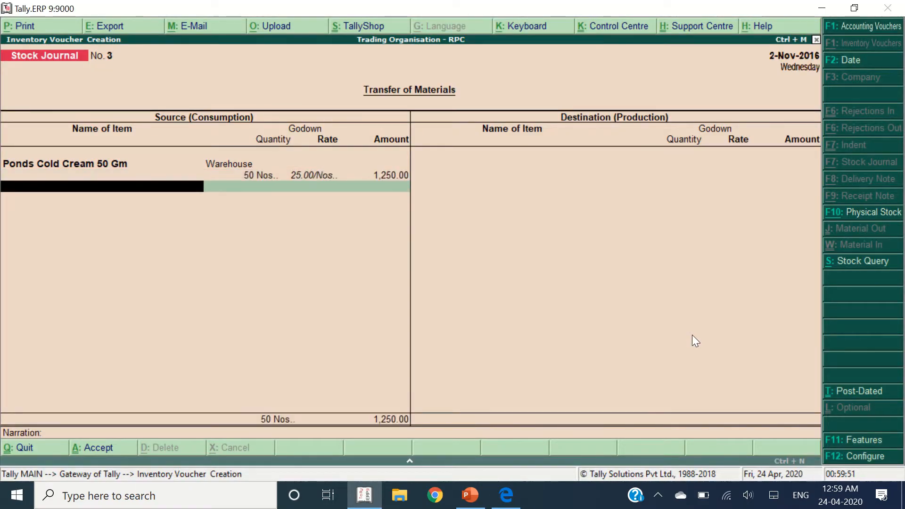
key("Return")
key("BackSpace")
Add Ponds Dream Flower 50 Gm to the source side from the Warehouse godown, 80 Nos at 25.00
key("alt+Tab")
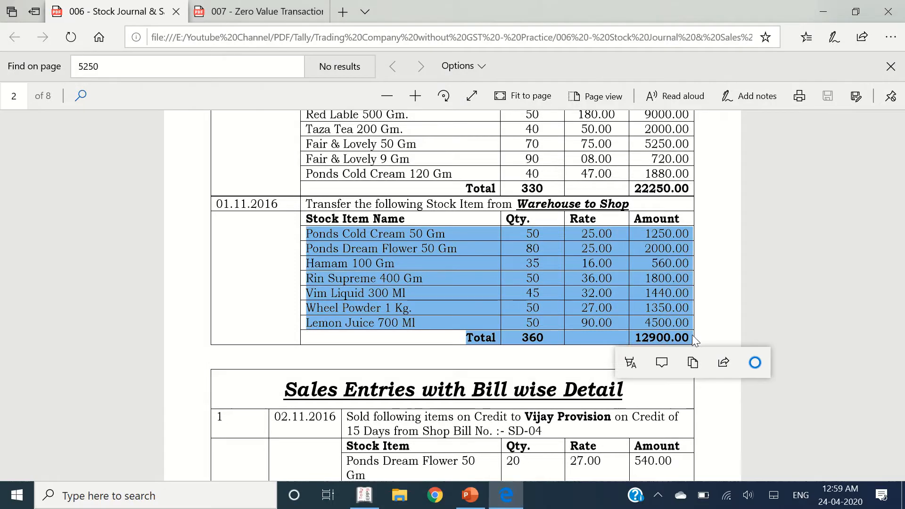
key("alt+Tab")
type("Ponds Dre")
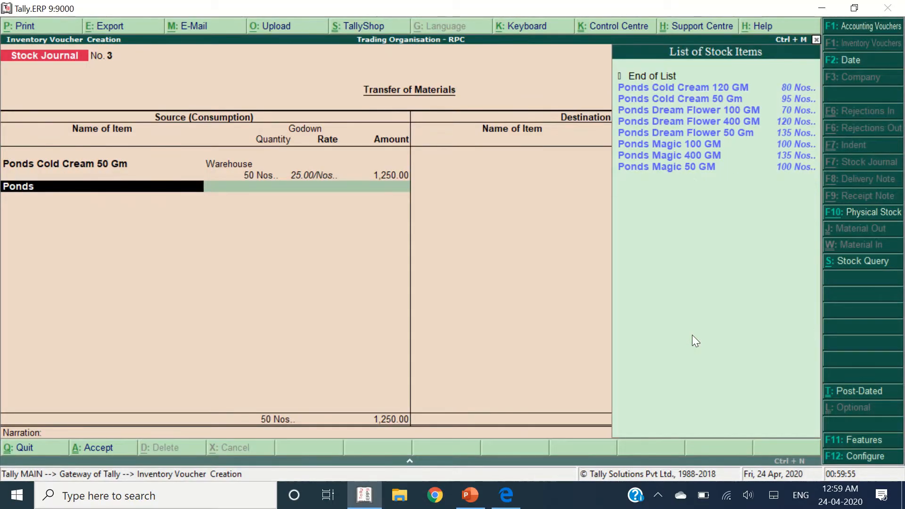
key("Down")
key("Down")
key("Down")
key("Return")
type("W")
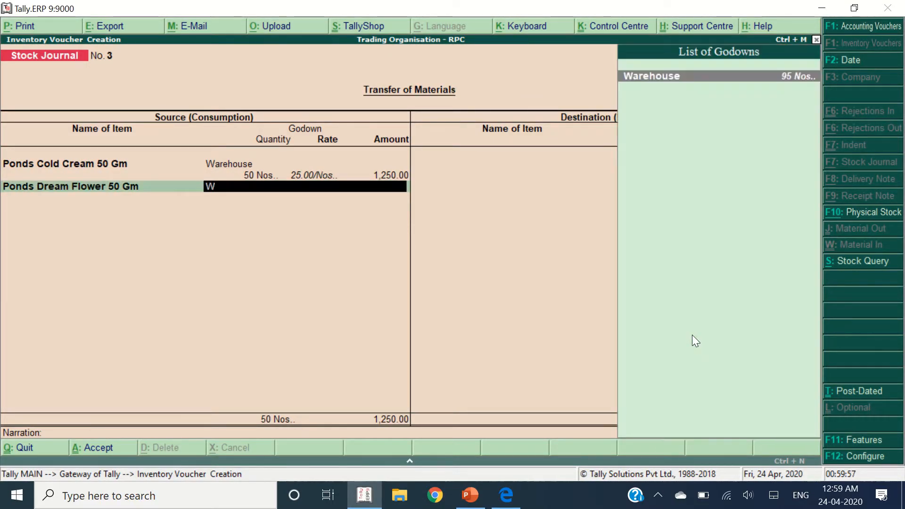
key("alt+Tab")
key("alt+Tab")
key("Return")
type("80")
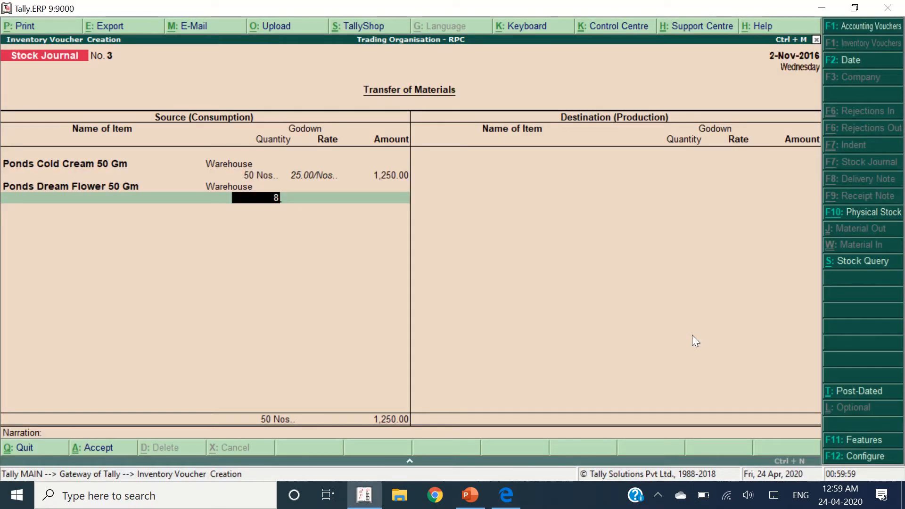
key("Return")
key("Return")
key("Return")
Add Hamam 100 GM to the source side from the Warehouse godown, 35 Nos at 16.00
key("alt+Tab")
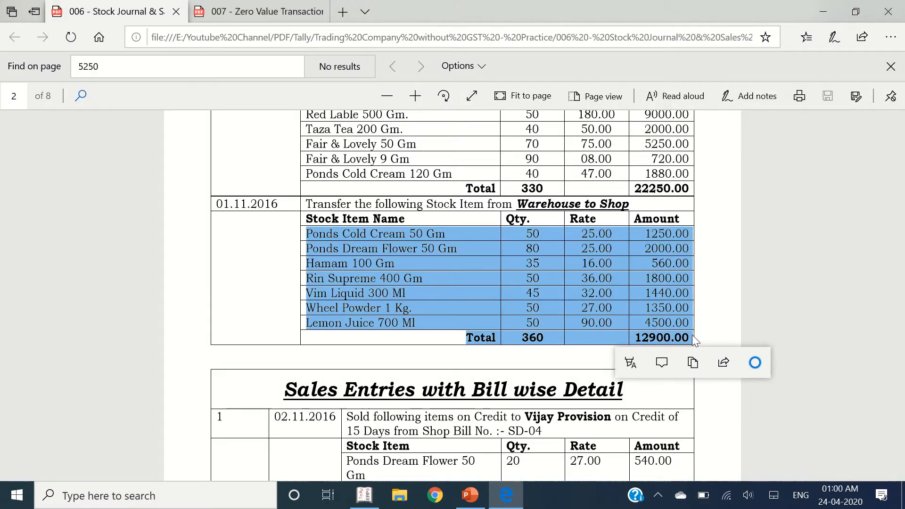
key("alt+Tab")
type("Hama")
key("Return")
type("W")
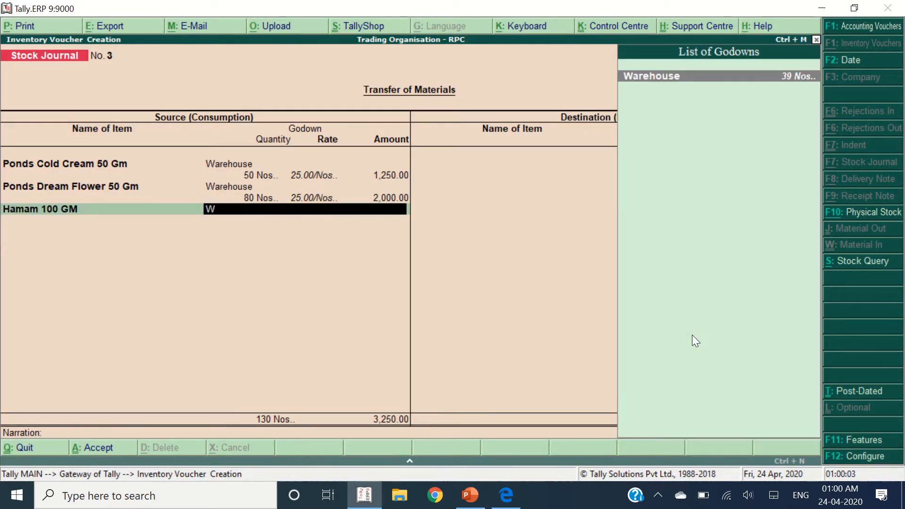
key("alt+Tab")
key("alt+Tab")
key("Return")
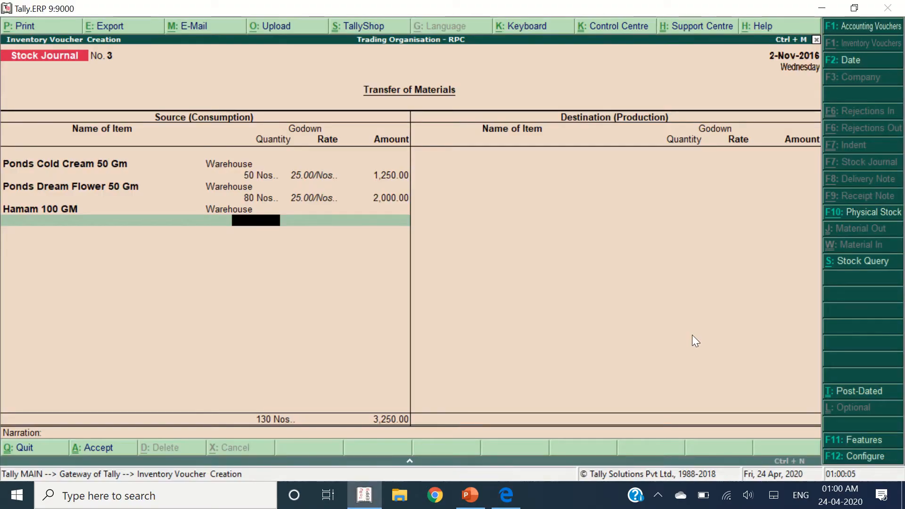
key("Return")
key("Return")
key("Return")
key("Return")
key("BackSpace")
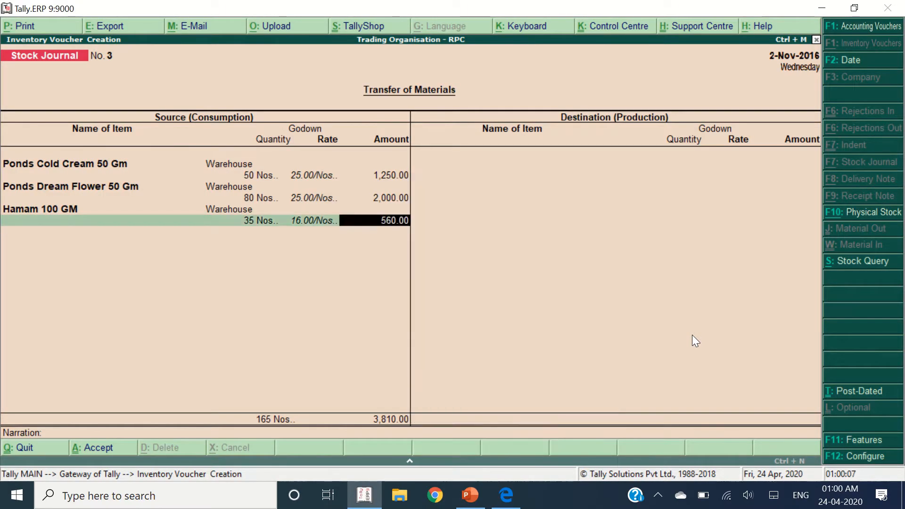
key("Return")
Add Rin Supreme 400 GM to the source side from the Warehouse godown, 50 Nos at 36.00
key("alt+Tab")
key("alt+Tab")
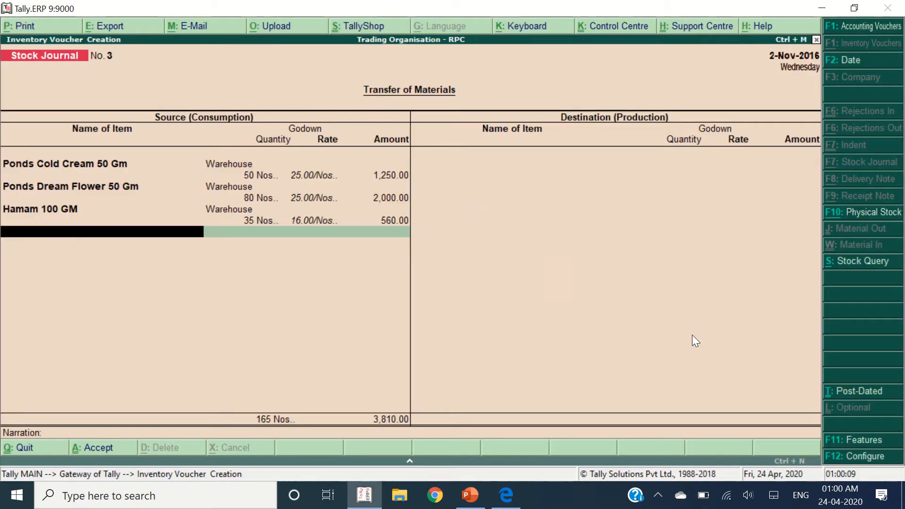
type("Rin")
key("Down")
key("Down")
key("Down")
key("Return")
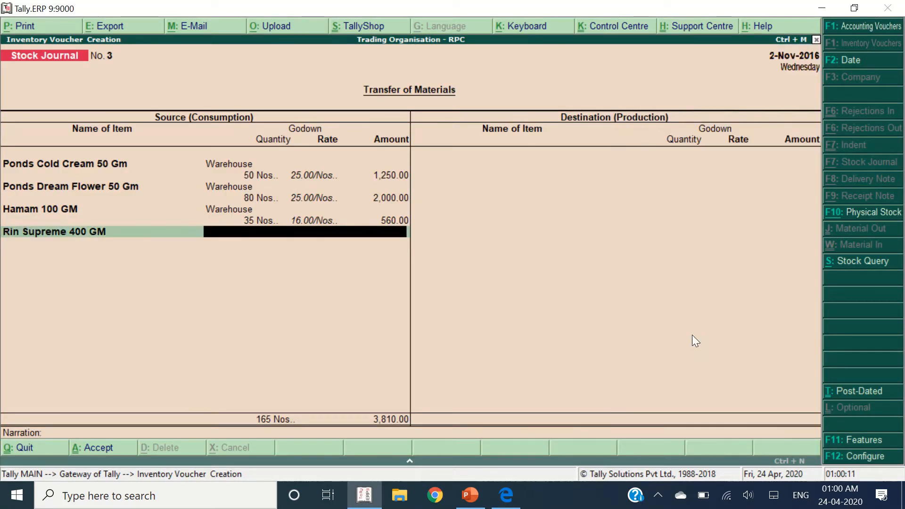
key("Return")
key("alt+Tab")
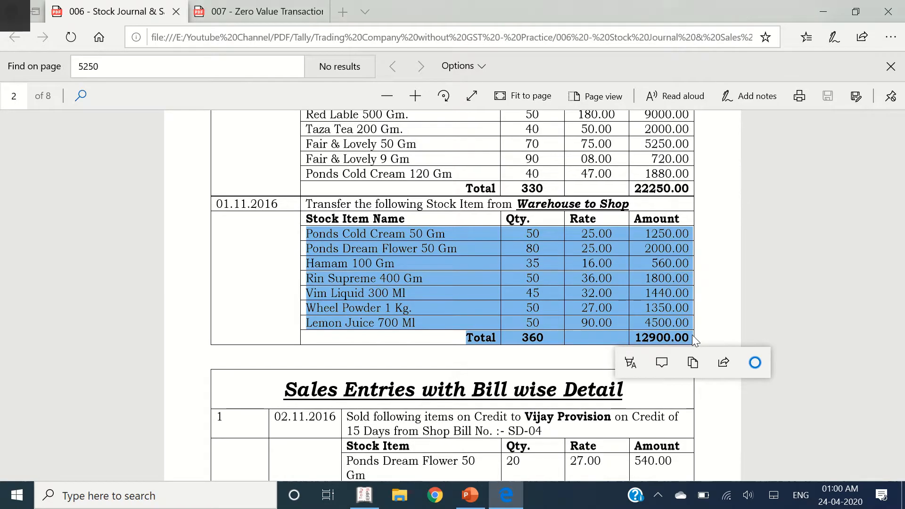
key("alt+Tab")
type("560")
type("0")
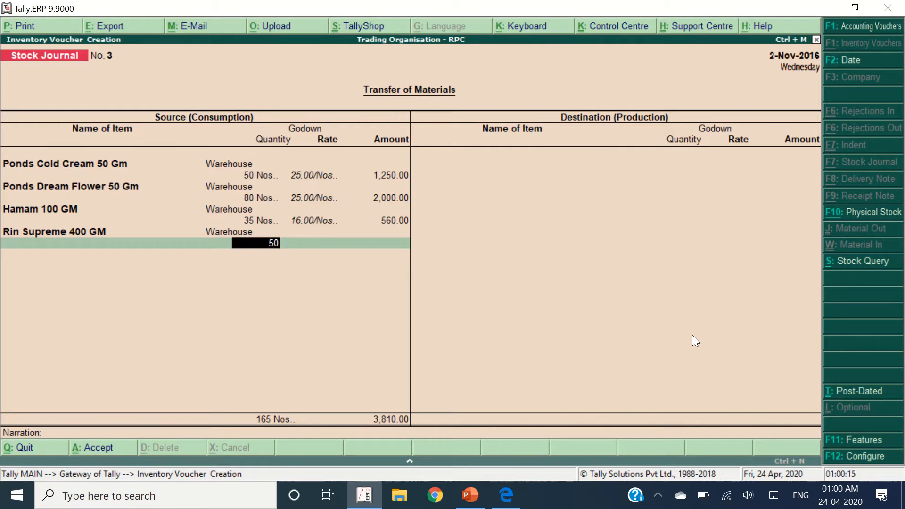
key("Return")
key("Return")
key("Return")
Add Vim Liquid 300 Ml. to the source side from the Warehouse godown, 45 Nos at 32.00
key("alt+Tab")
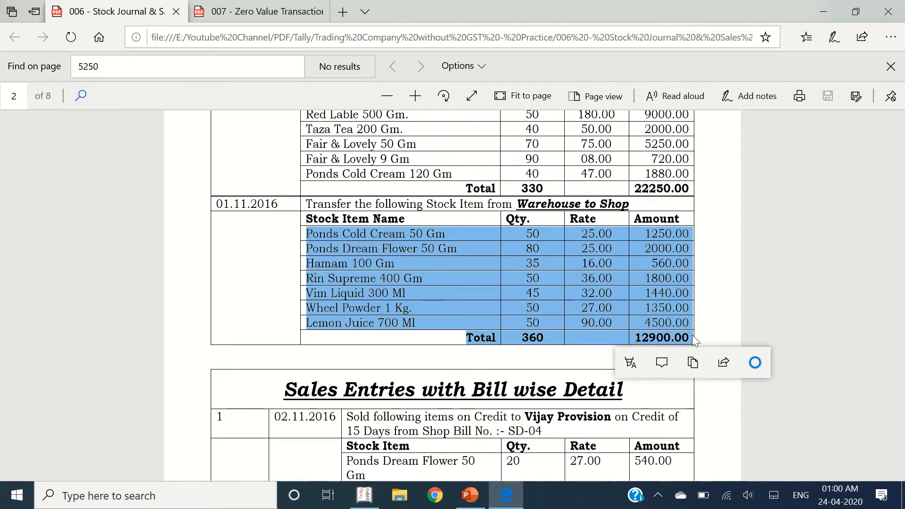
key("alt+Tab")
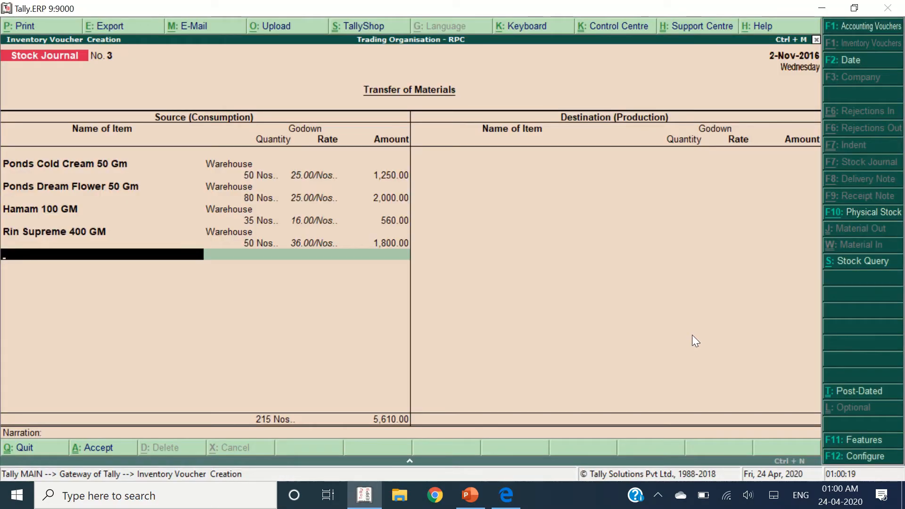
type("vim li")
key("Down")
key("Return")
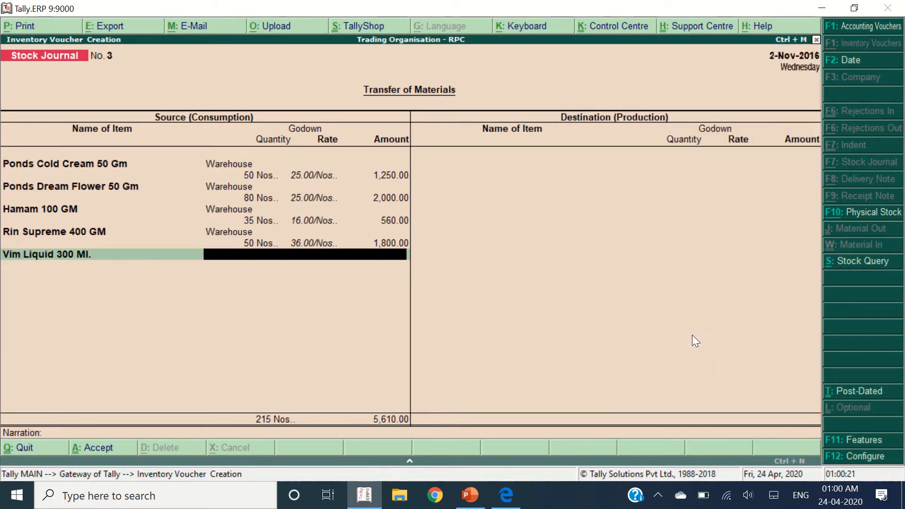
key("Return")
type("45")
key("Return")
key("Return")
key("Return")
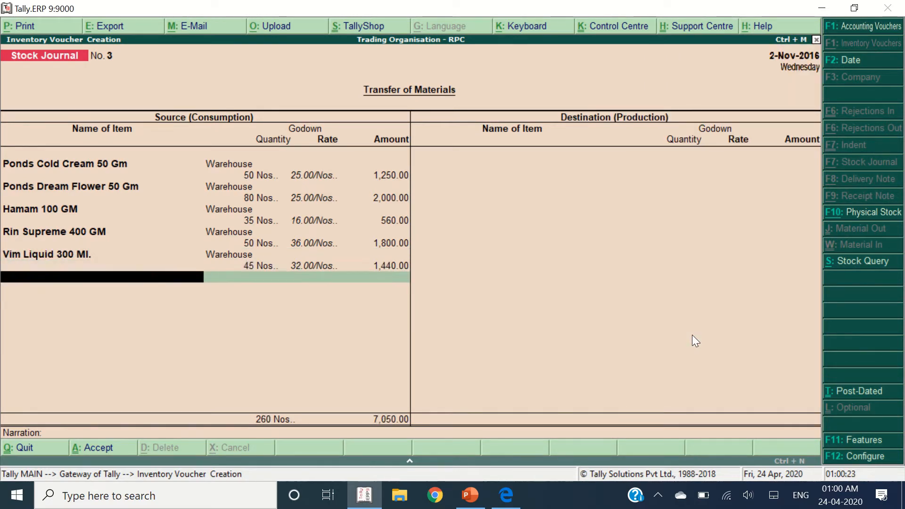
Add Wheel Powder 1 Kg. to the source side from the Warehouse godown, 50 Nos at 27.00
key("alt+Tab")
key("alt+Tab")
type("fe,")
key("BackSpace")
key("BackSpace")
key("BackSpace")
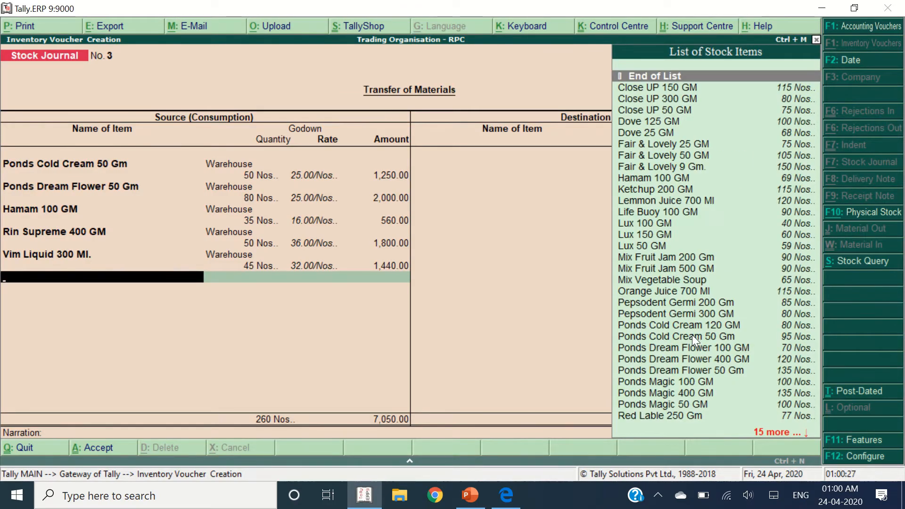
type("wheel")
key("Down")
key("Up")
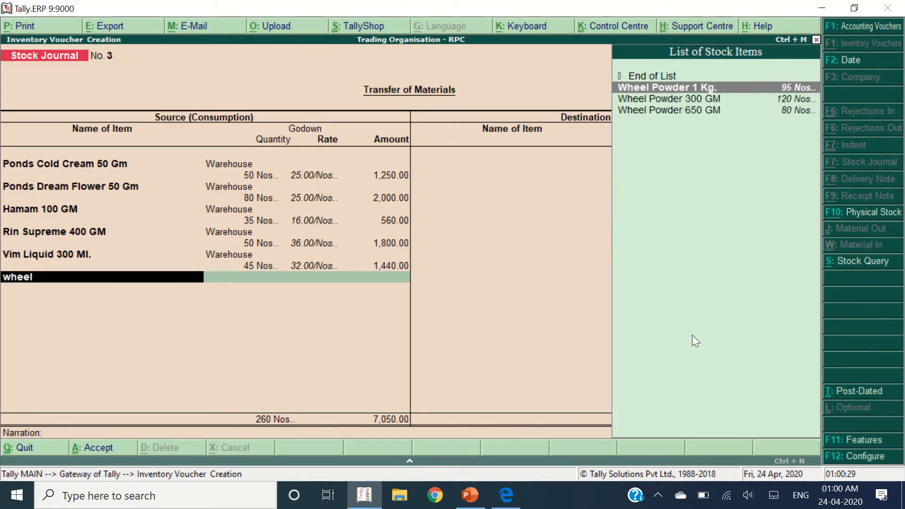
key("Return")
key("alt+Tab")
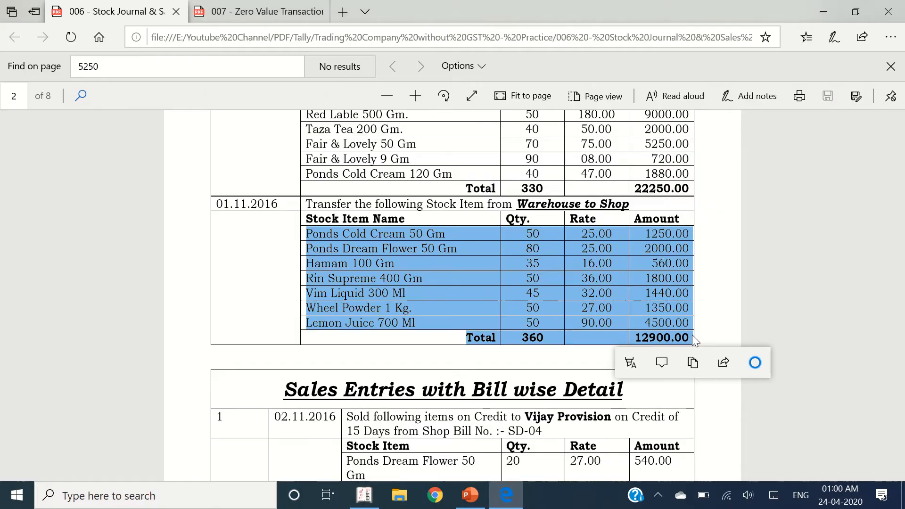
key("alt+Tab")
key("Return")
type("50")
key("Return")
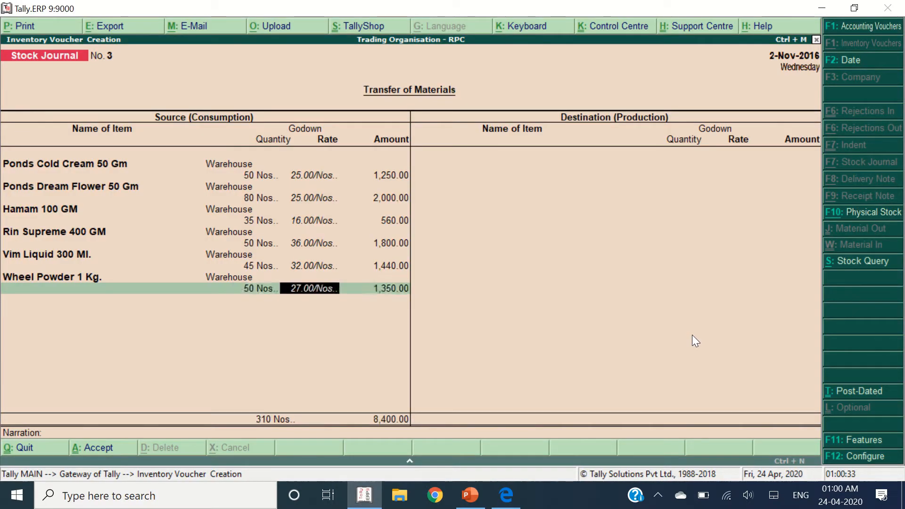
key("Return")
key("Return")
key("alt+Tab")
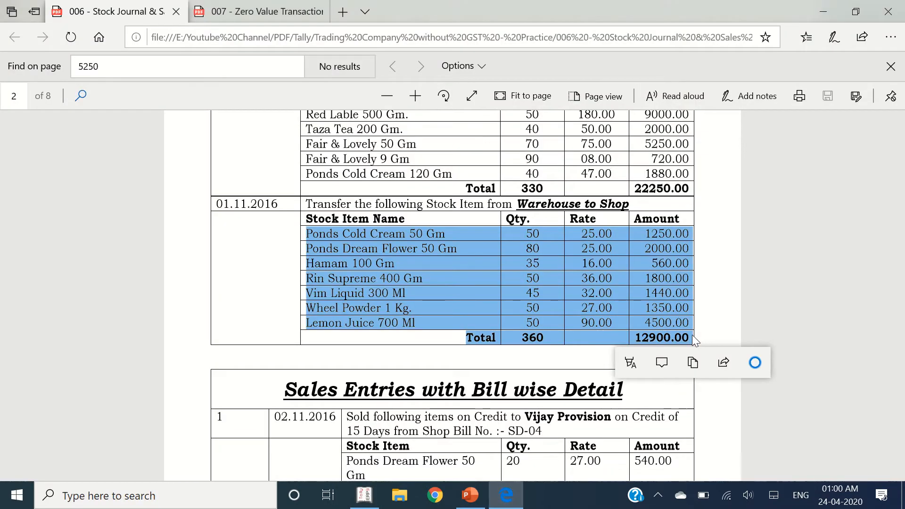
Add Lemmon Juice 700 Ml to the source side from the Warehouse godown, 50 Nos at 90.00, and end the source list
key("alt+Tab")
type("lu")
key("BackSpace")
type("em")
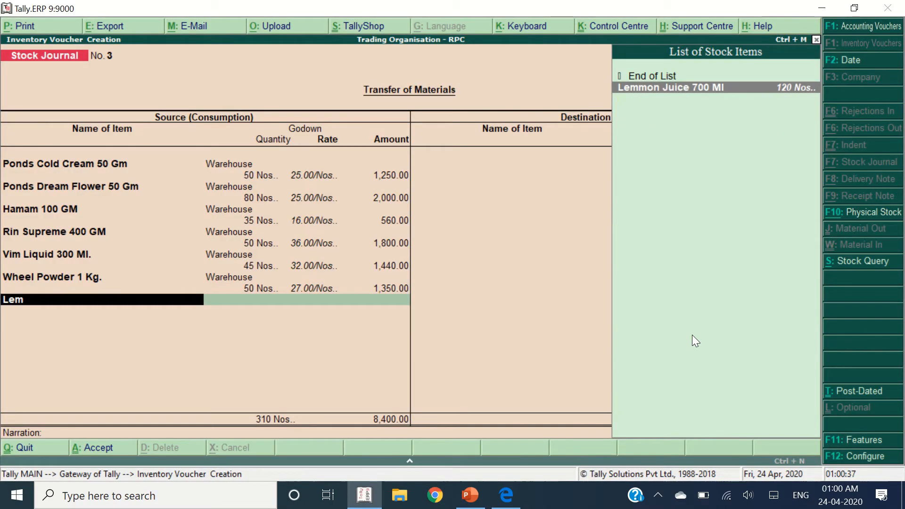
key("Return")
key("Return")
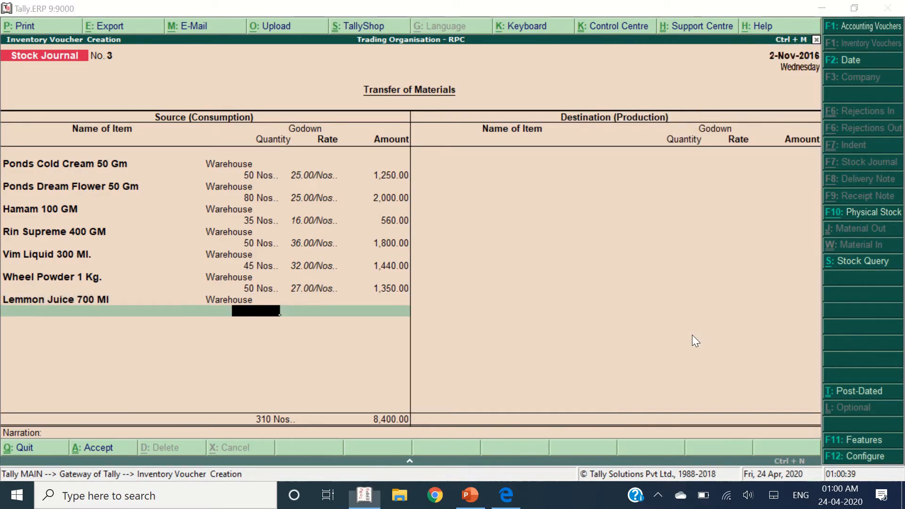
key("alt+Tab")
key("alt+Tab")
type("50")
key("Return")
type("90.00/Nos..")
key("Return")
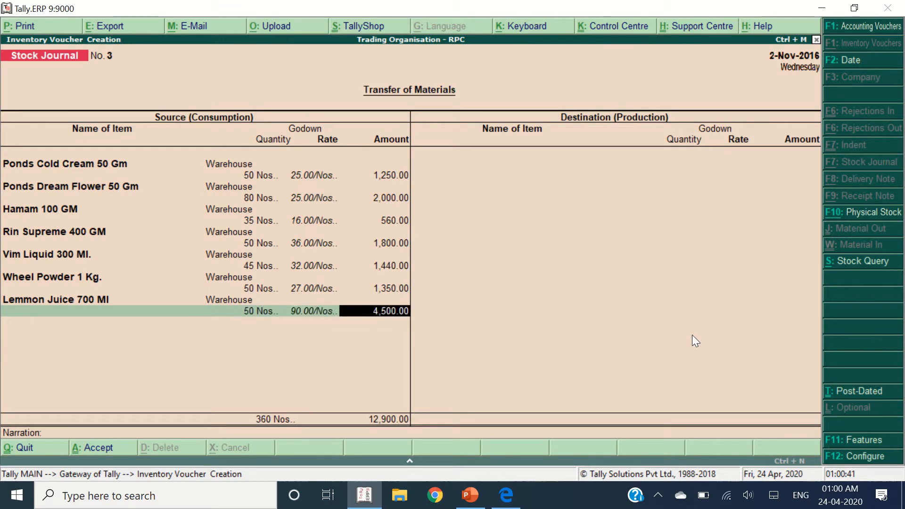
key("Return")
key("alt+Tab")
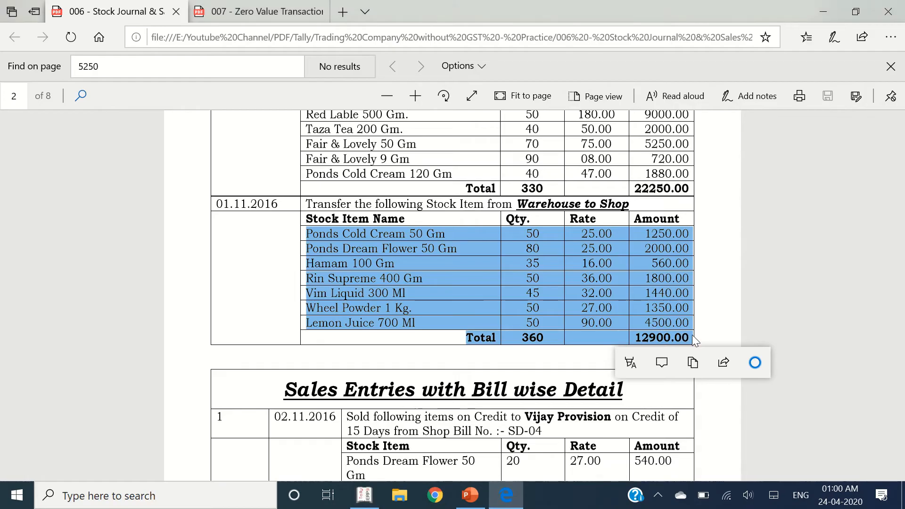
key("alt+Tab")
key("Return")
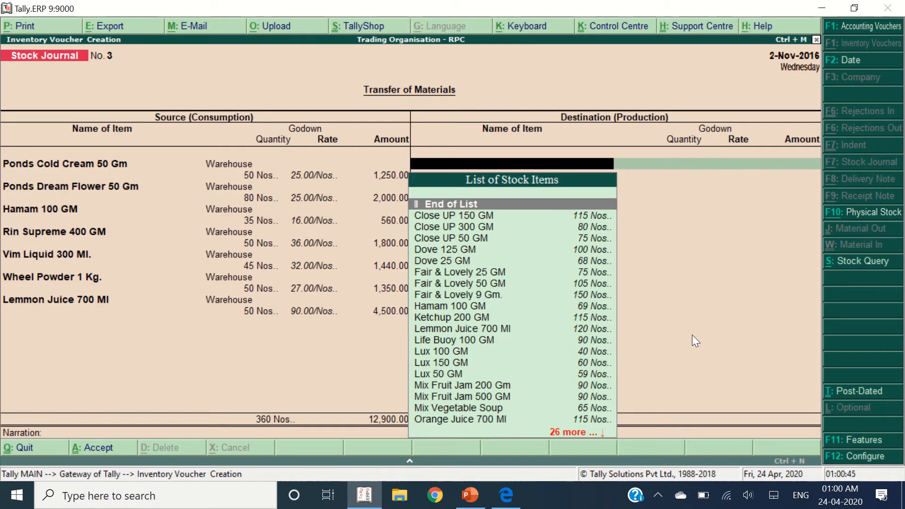
Add Ponds Cold Cream 50 Gm to the destination side in the Shop godown, 50 Nos at 25.00
type("Ponds c")
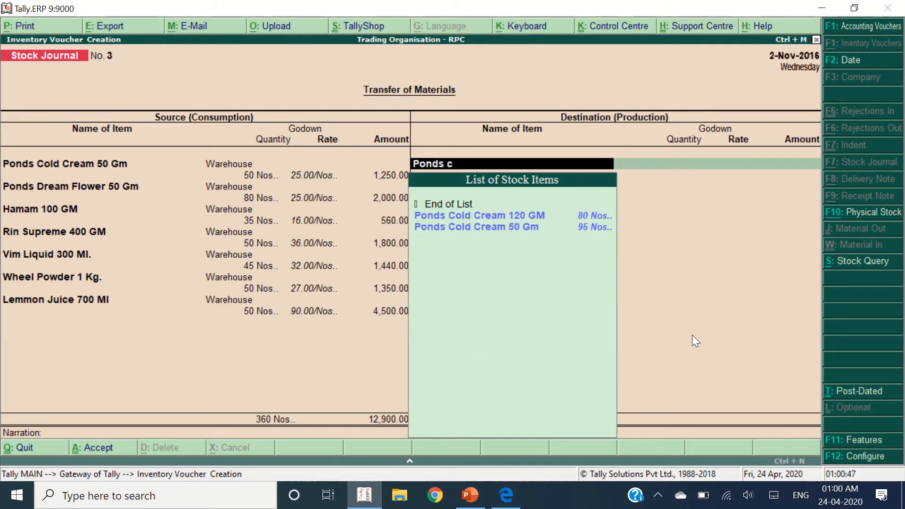
key("Down")
key("Return")
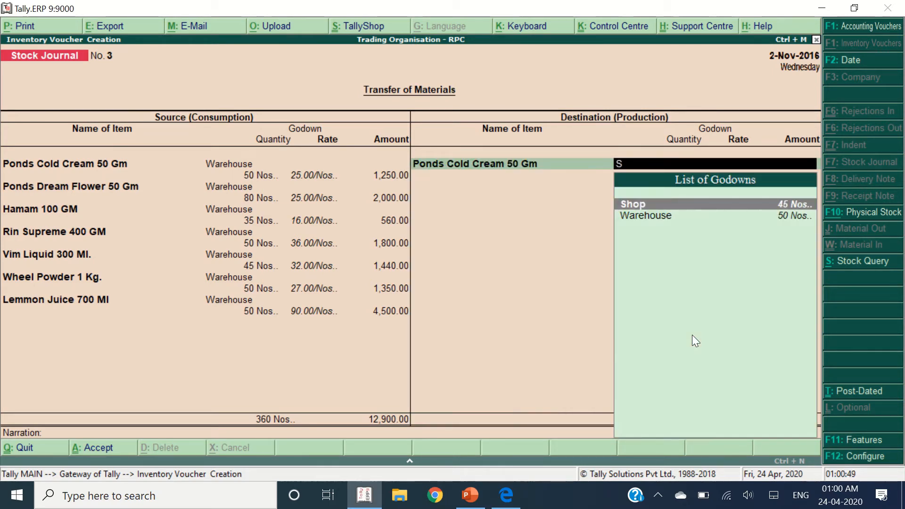
key("Return")
type("50")
key("Return")
key("Return")
key("Return")
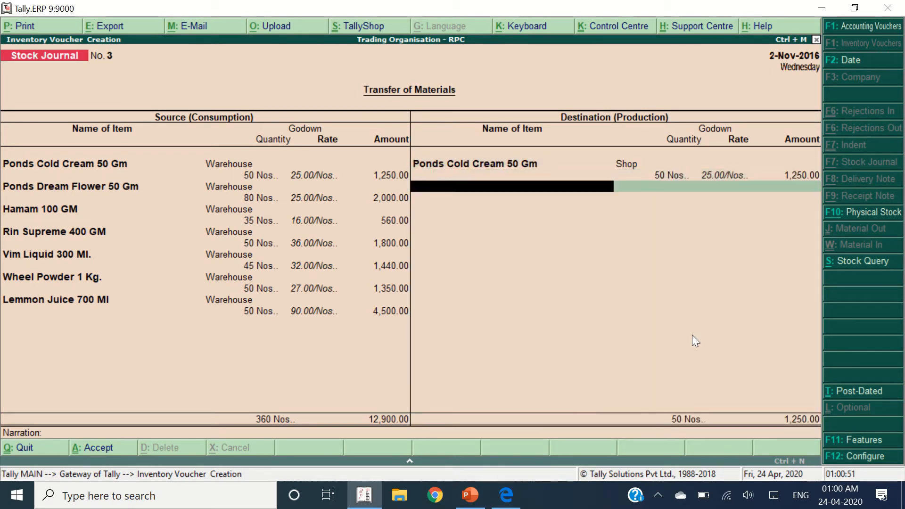
Add Ponds Dream Flower 50 Gm to the destination side in the Shop godown, 80 Nos at 25.00
type("Ponds dre")
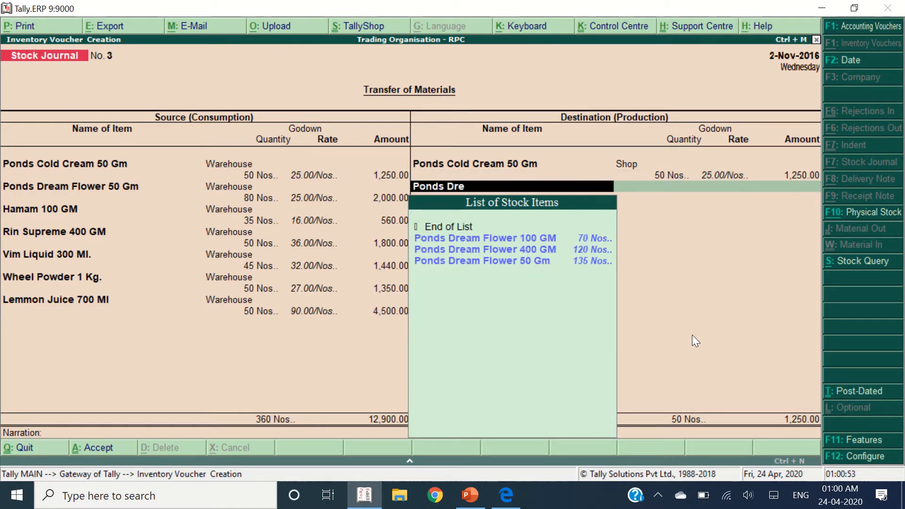
key("Down")
key("Down")
key("Return")
key("Return")
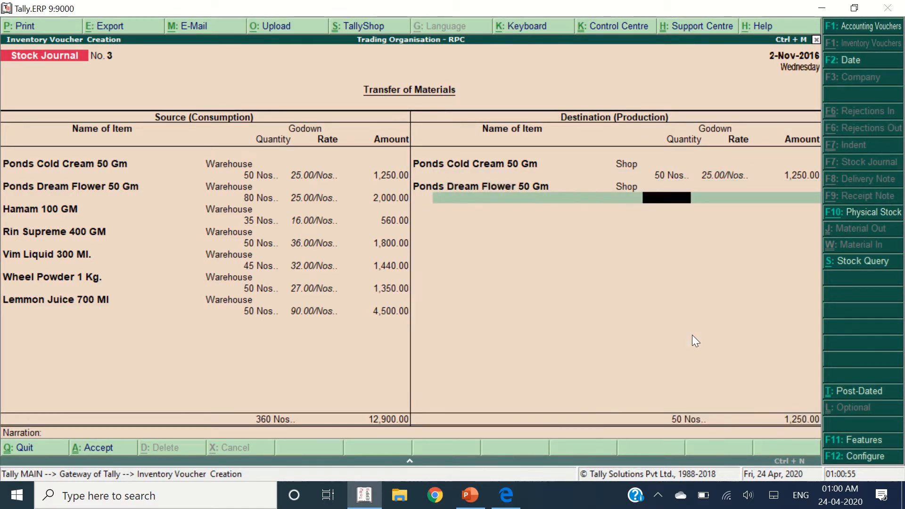
type("80")
key("Return")
key("Return")
key("Return")
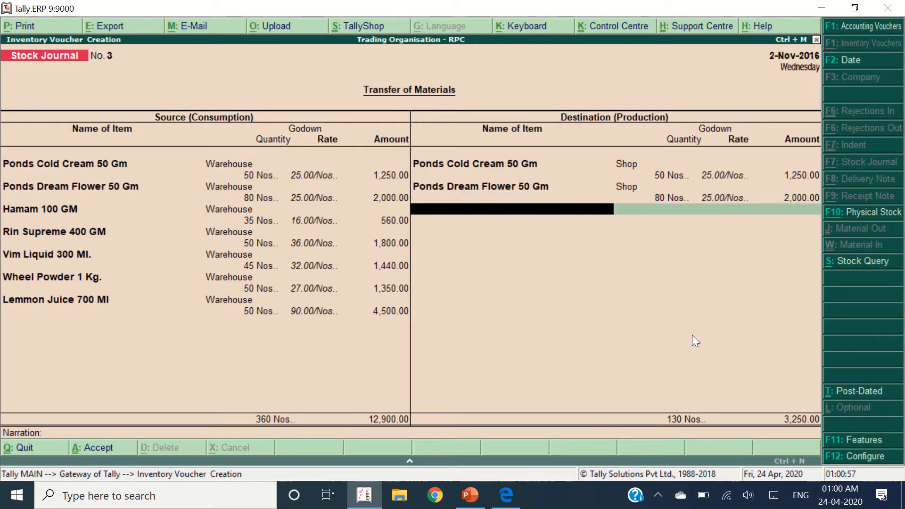
Add Hamam 100 GM to the destination side in the Shop godown, 35 Nos at 16.00
type("Hamam")
key("Return")
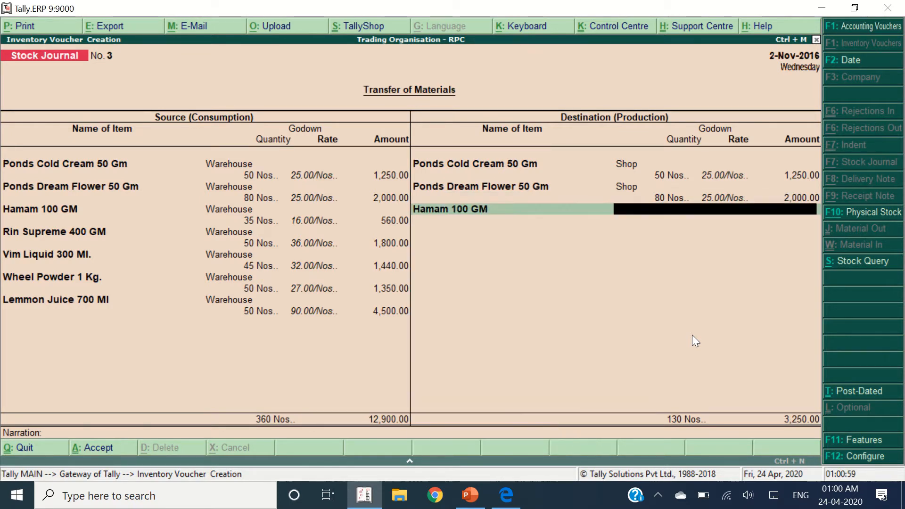
type("S")
key("Return")
type("35")
key("Return")
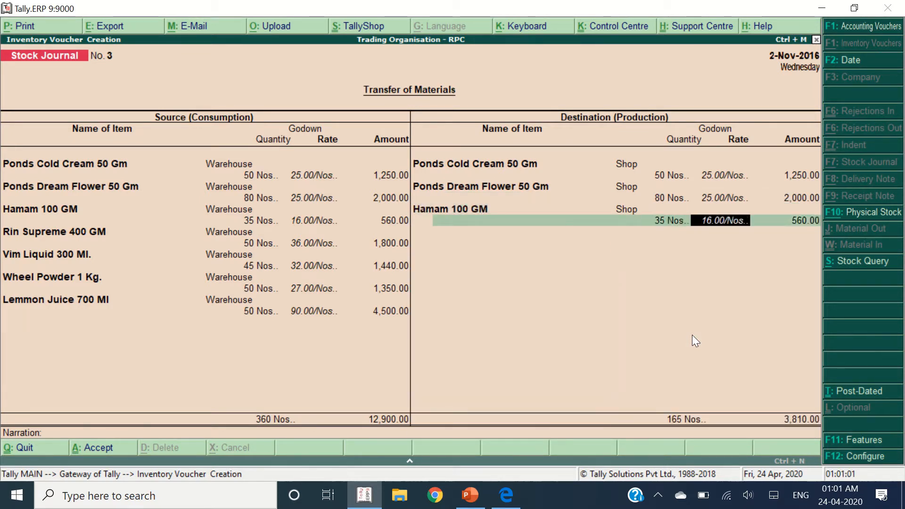
key("Return")
key("Return")
Add Rin Supreme 400 GM to the destination side in the Shop godown, 50 Nos at 36.00
type("Rin Sup")
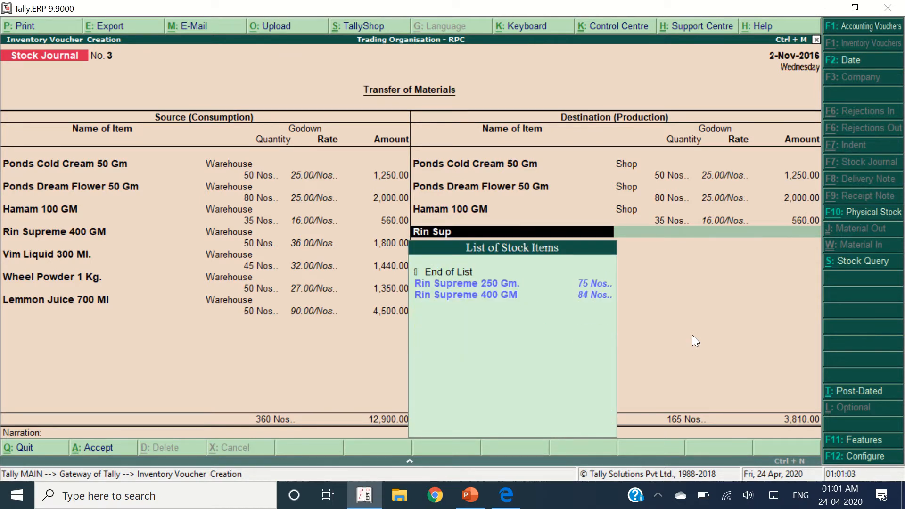
key("Down")
key("Down")
key("Return")
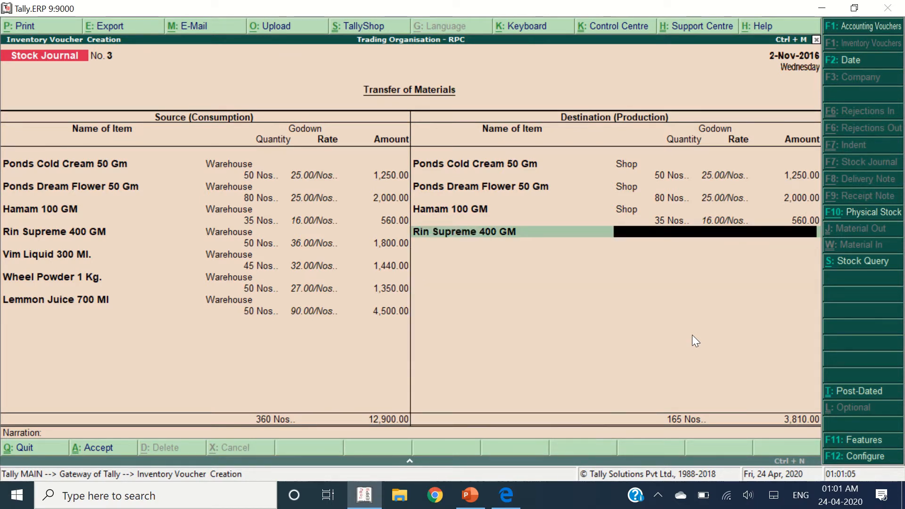
key("Return")
type("50")
key("Return")
key("Return")
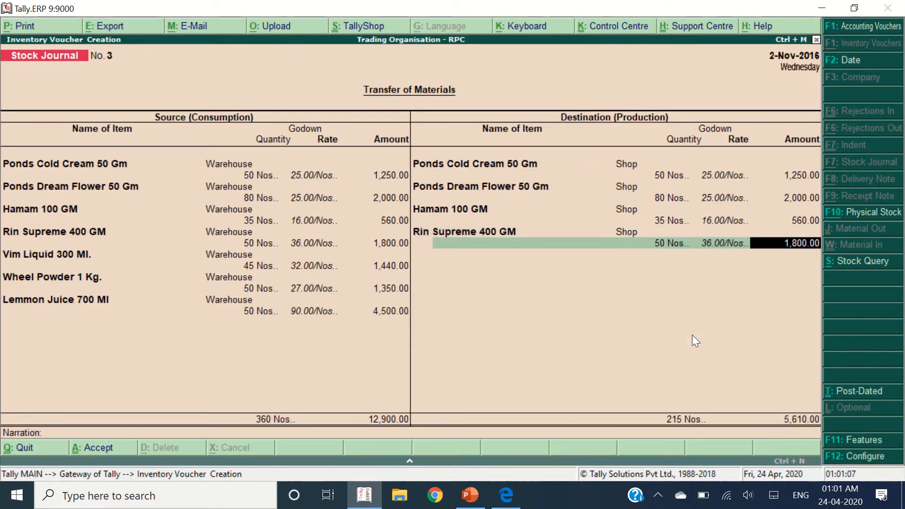
key("Return")
Add Vim Liquid 300 Ml. to the destination side in the Shop godown, 45 Nos at 32.00
type("vim li")
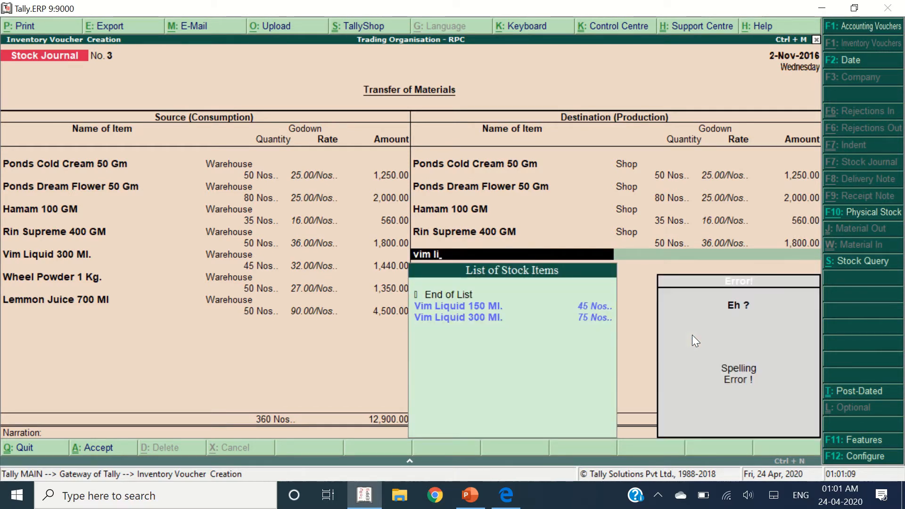
key("Down")
key("Down")
key("Return")
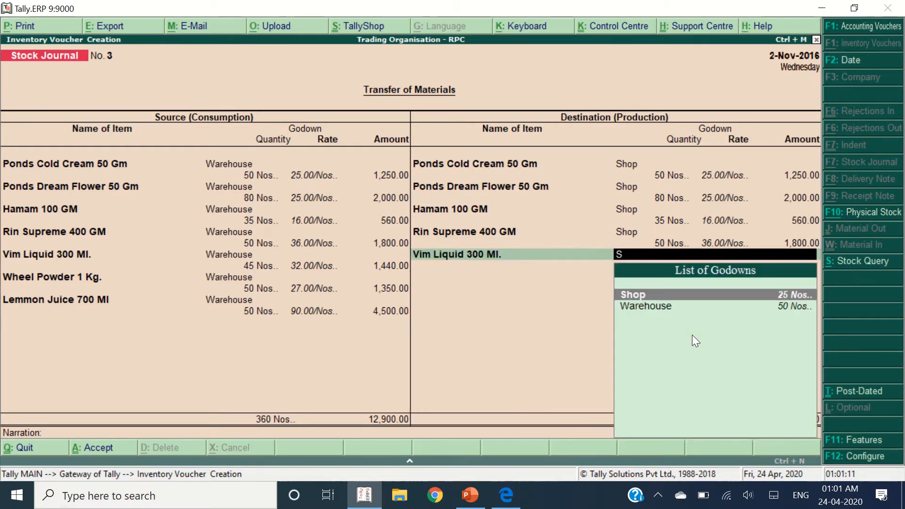
key("Return")
type("45")
key("Return")
key("Return")
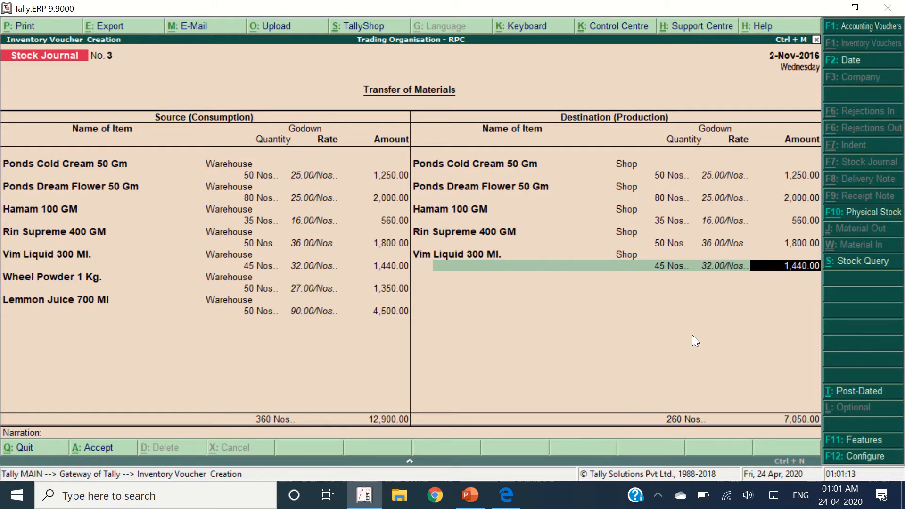
key("Return")
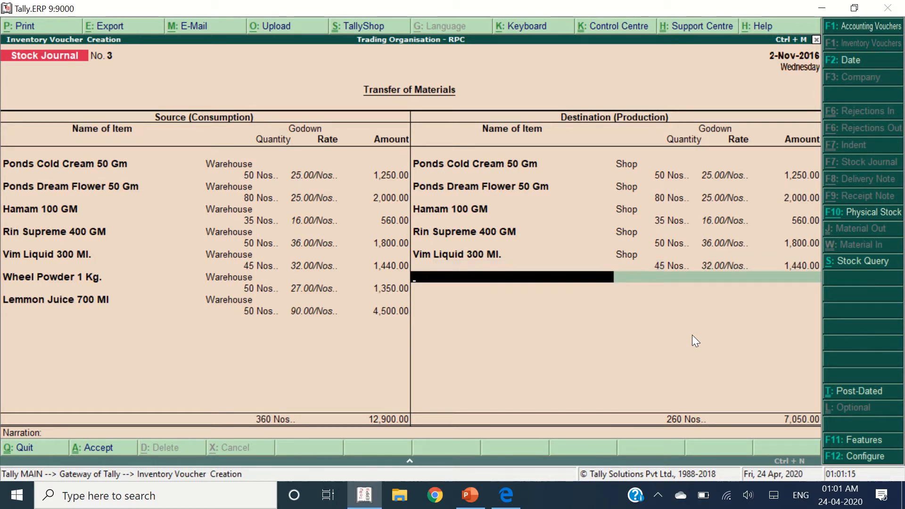
Add Wheel Powder 1 Kg. to the destination side in the Shop godown, 50 Nos at 27.00
type("Wheel")
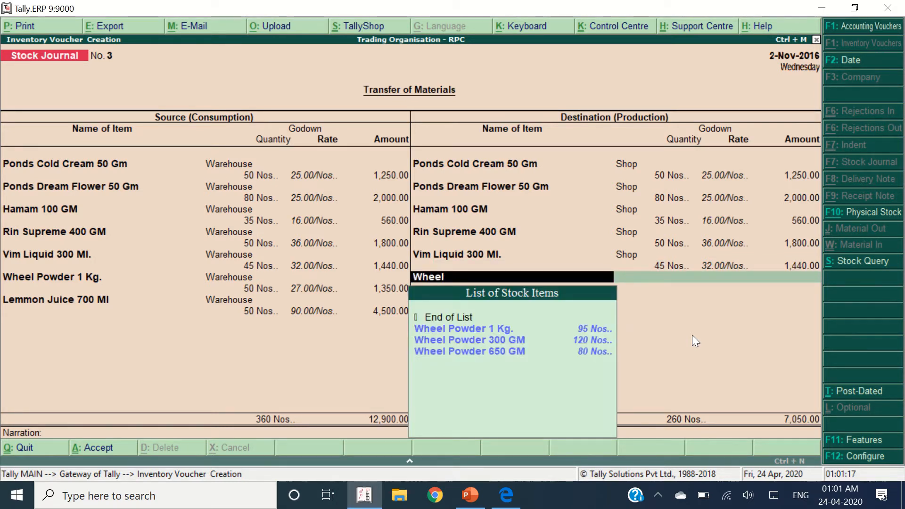
key("Down")
key("Down")
key("Up")
key("Return")
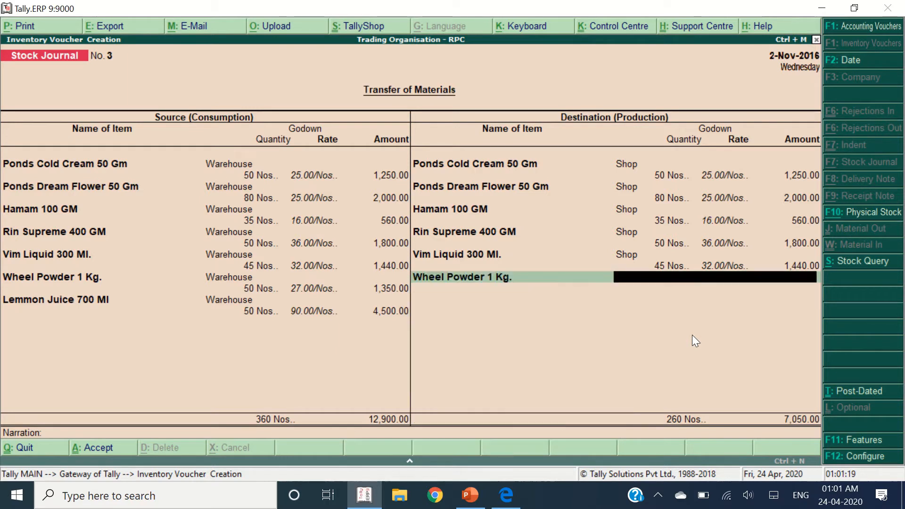
key("Return")
type("50")
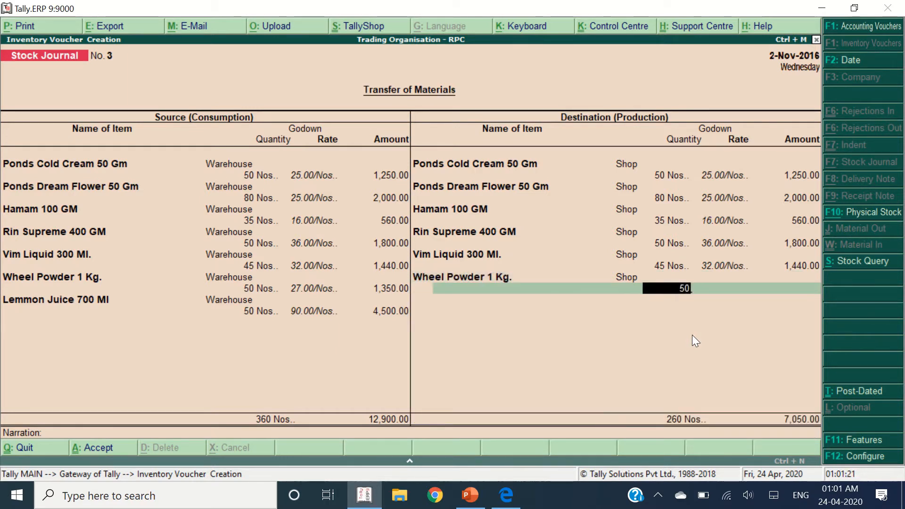
key("Return")
key("Return")
key("Return")
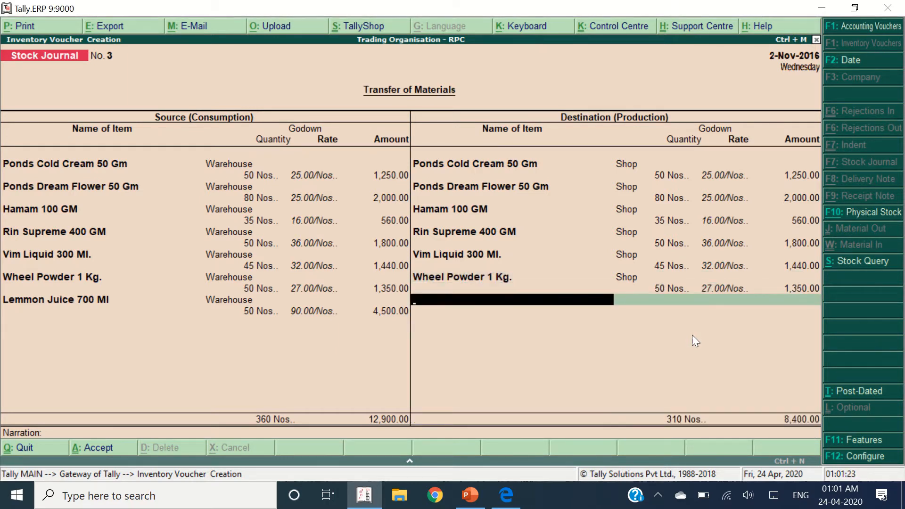
Add Lemmon Juice 700 Ml to the destination side in the Shop godown, 50 Nos at 90.00, and save the Stock Journal voucher
type("lem")
key("Return")
key("Return")
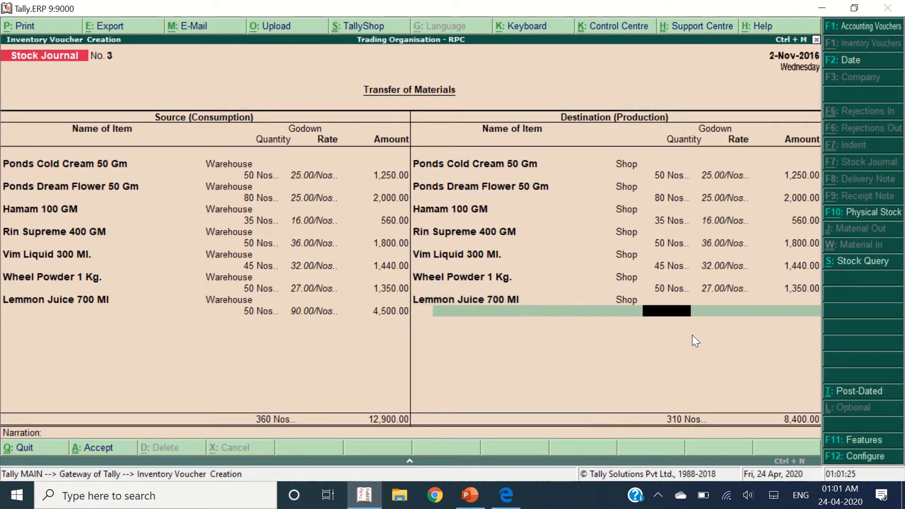
key("BackSpace")
key("Return")
type("50")
key("Return")
key("Return")
key("Return")
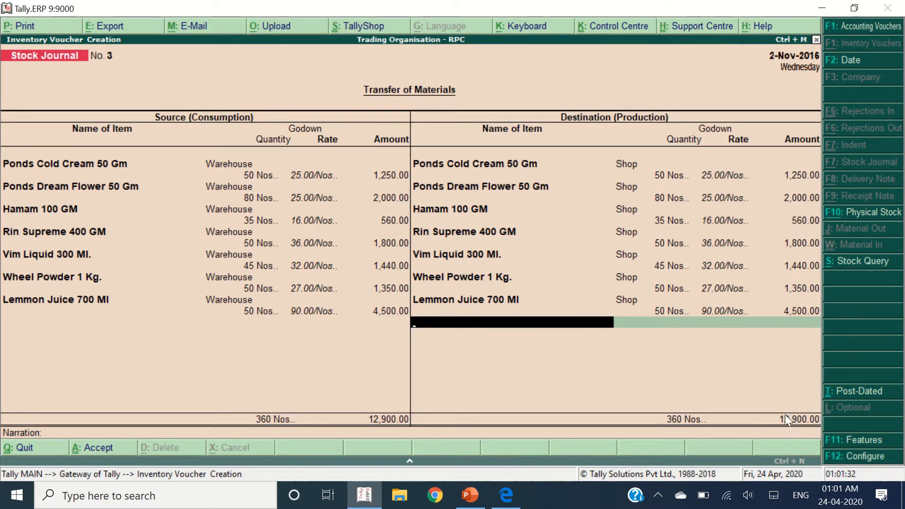
key("Return")
key("Return")
Review the first bill-wise sales entry in the practice PDF and open a new Sales voucher in Tally.ERP 9
key("alt+Tab")
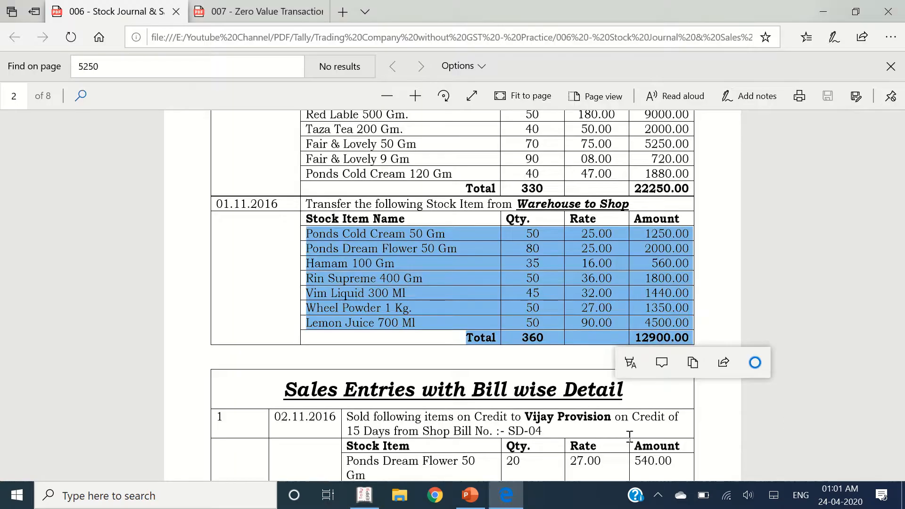
scroll(476, 327, "down", 3)
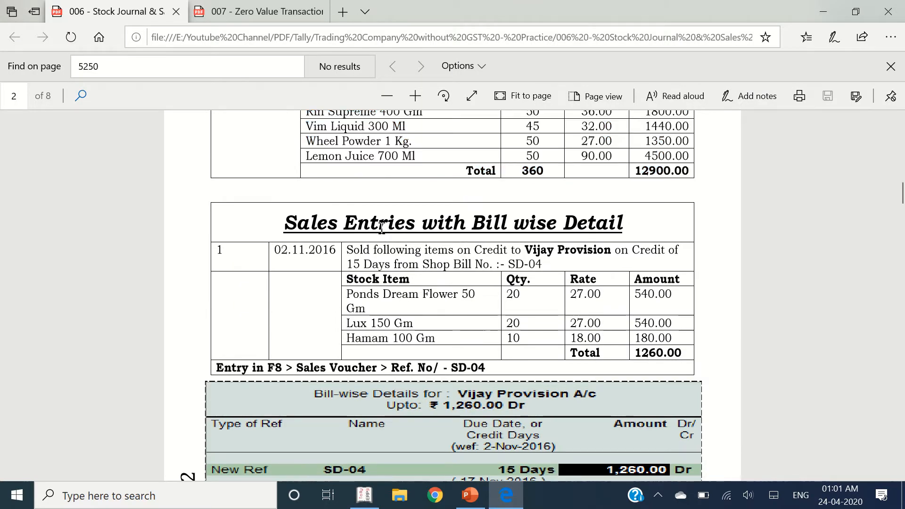
left_click_drag(382, 227, 559, 228)
left_click(367, 251)
scroll(366, 252, "down", 1)
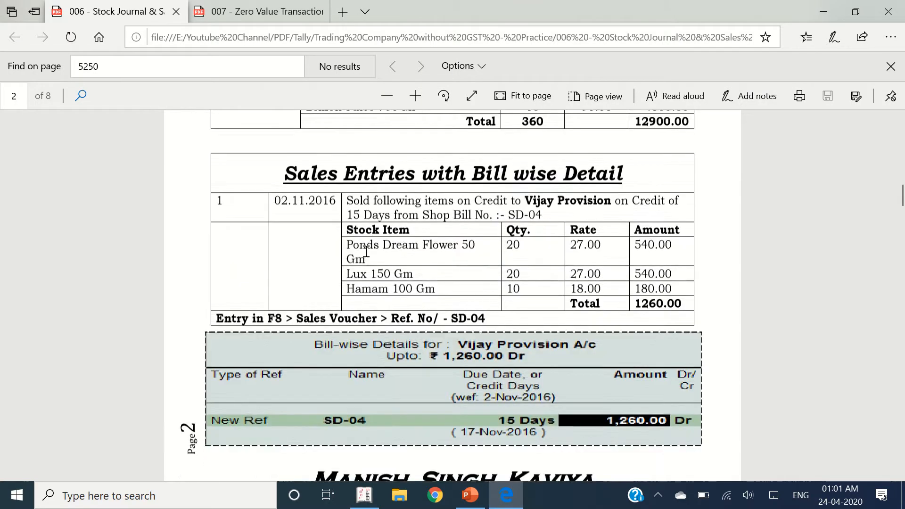
scroll(365, 252, "down", 1)
left_click_drag(355, 137, 611, 140)
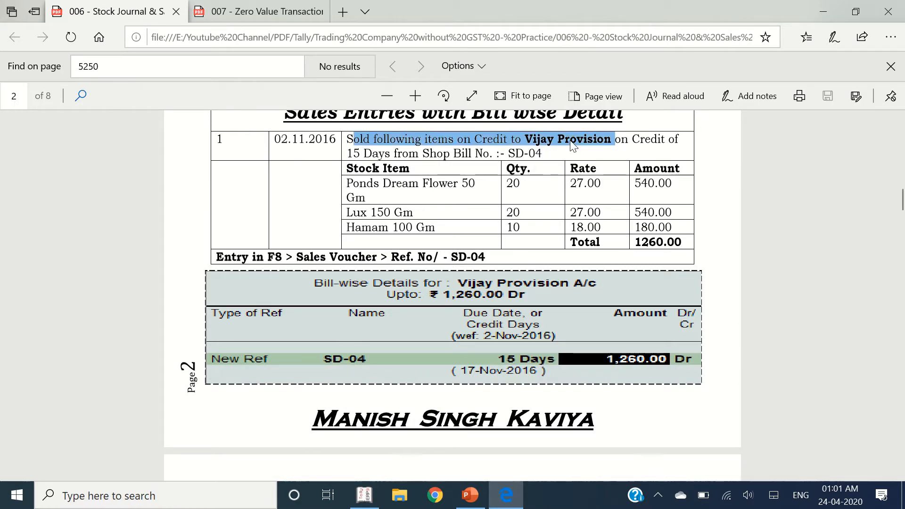
key("alt+Tab")
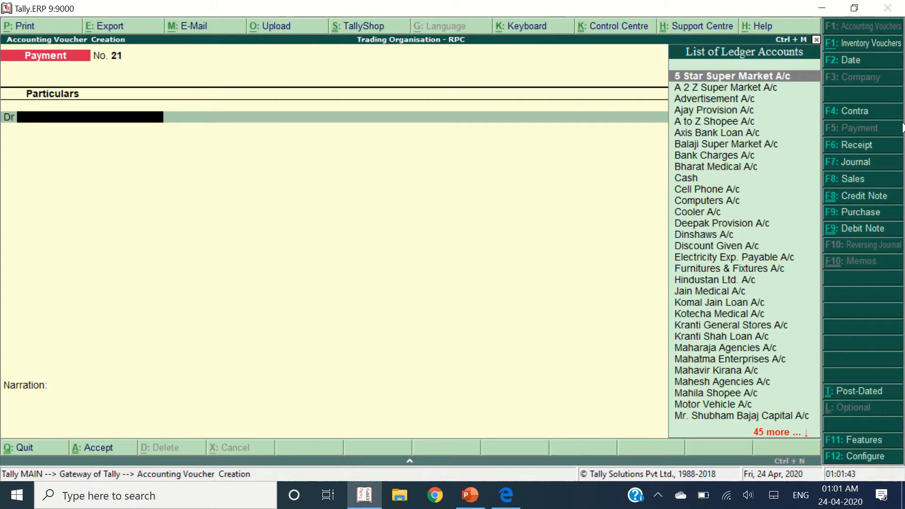
left_click(865, 183)
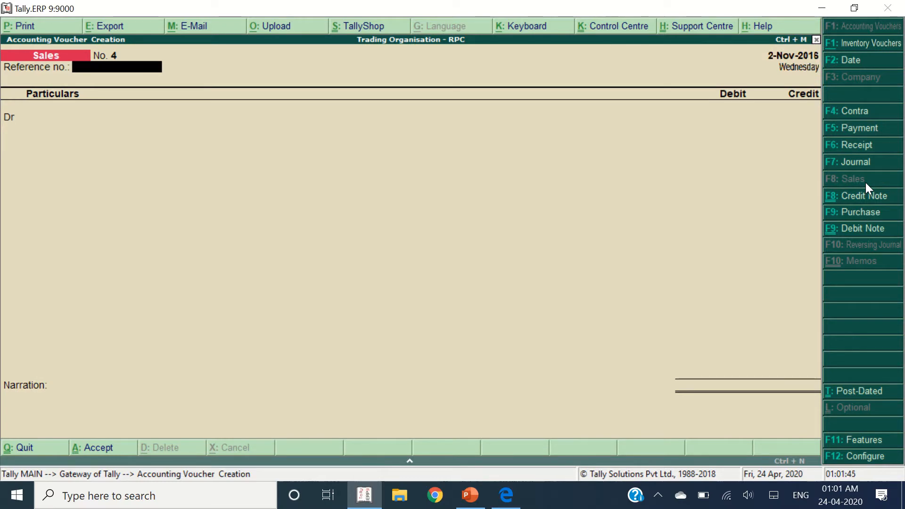
Look up the shop bill number of the Vijay Provision sale in the practice PDF and return to the Sales voucher
key("alt+Tab")
left_click(542, 150)
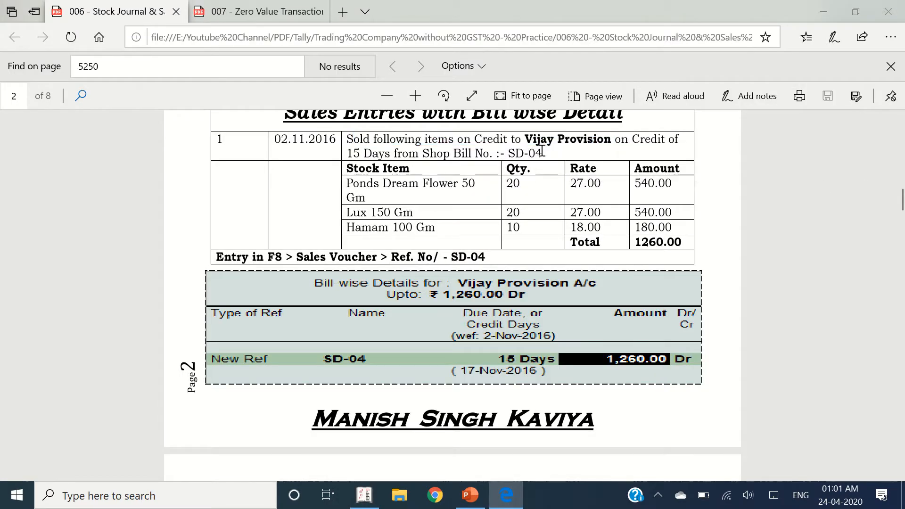
left_click_drag(542, 151, 507, 154)
scroll(437, 213, "up", 1)
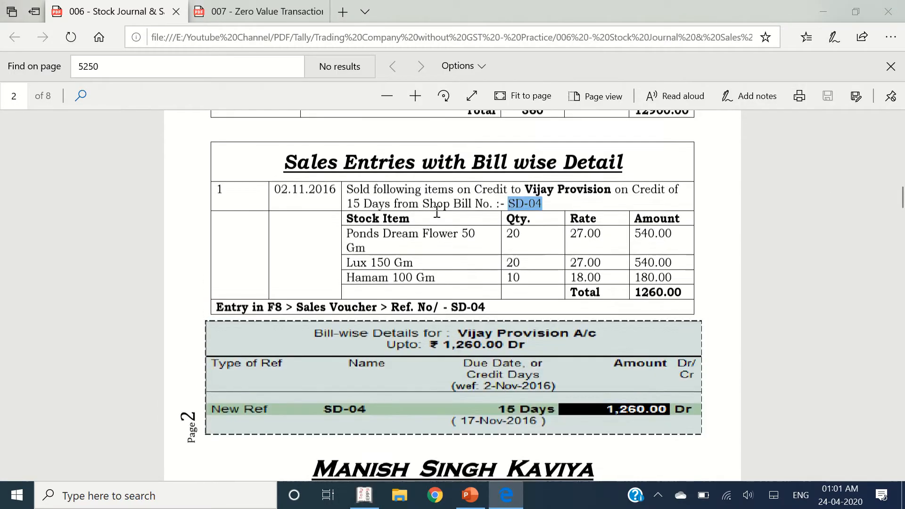
scroll(437, 213, "up", 1)
key("alt+Tab")
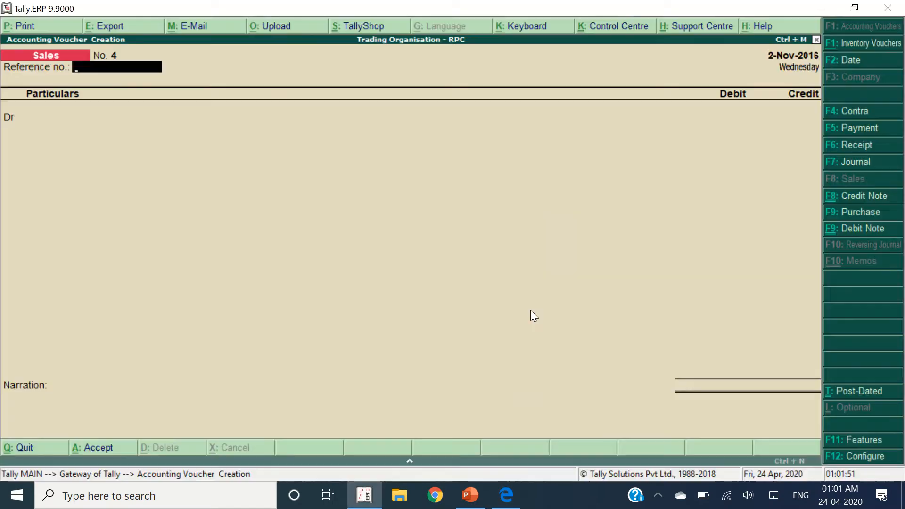
Set the Sales voucher's reference number to SD-04 and check the Vijay Provision entry and sample voucher in the practice PDF
type("SD-04")
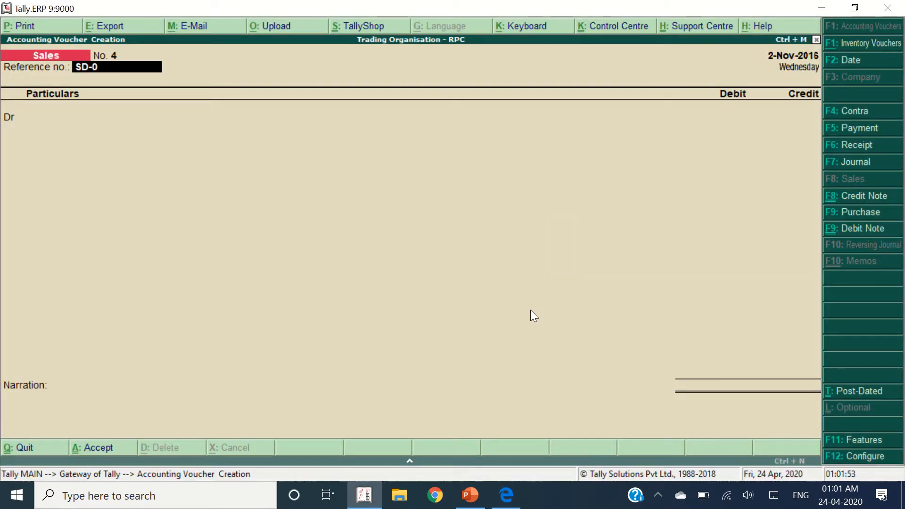
key("Return")
key("alt+Tab")
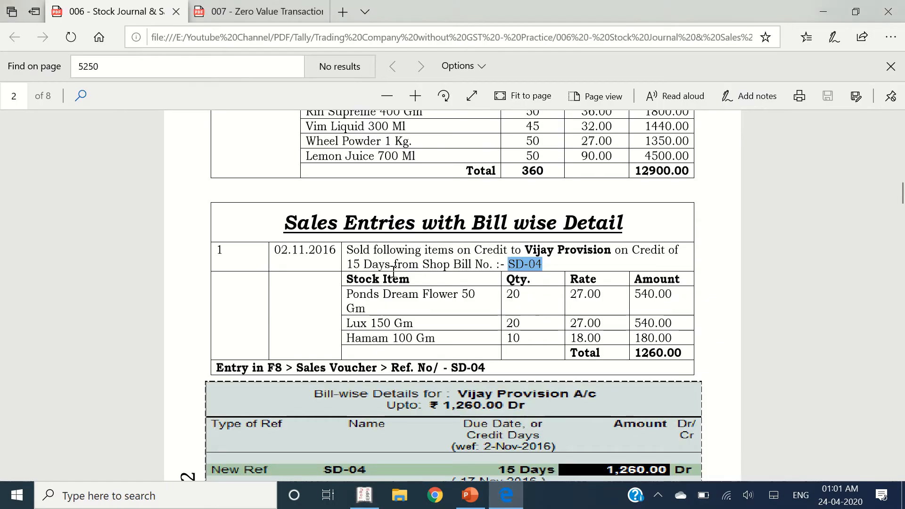
scroll(485, 314, "down", 5)
scroll(483, 308, "down", 4)
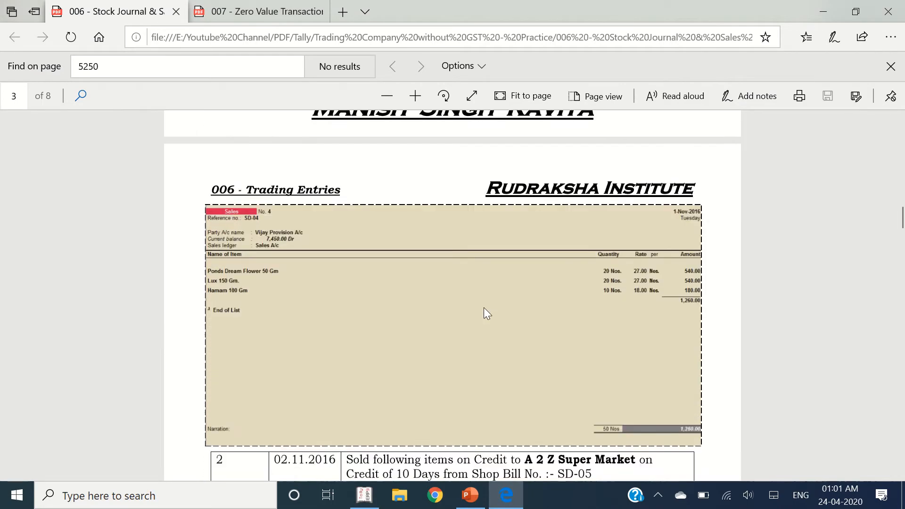
scroll(520, 313, "up", 6)
scroll(520, 314, "up", 3)
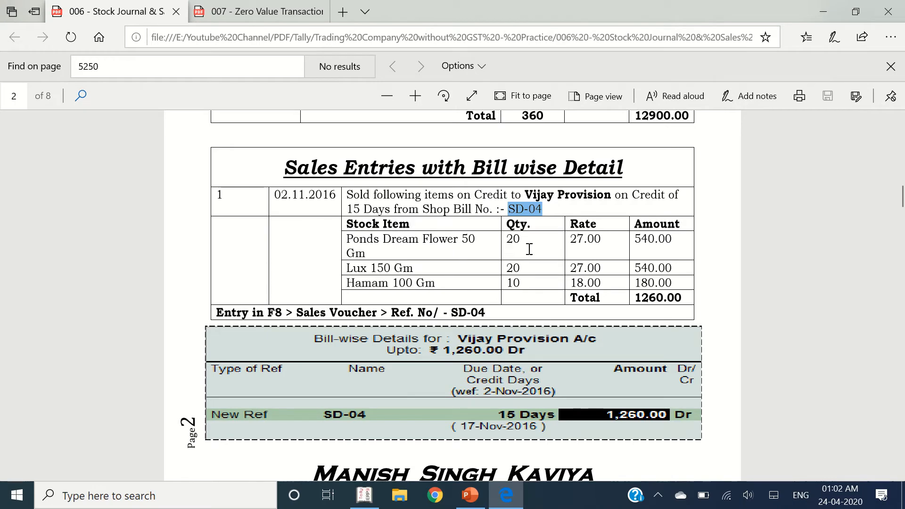
key("alt+Tab")
type("pn")
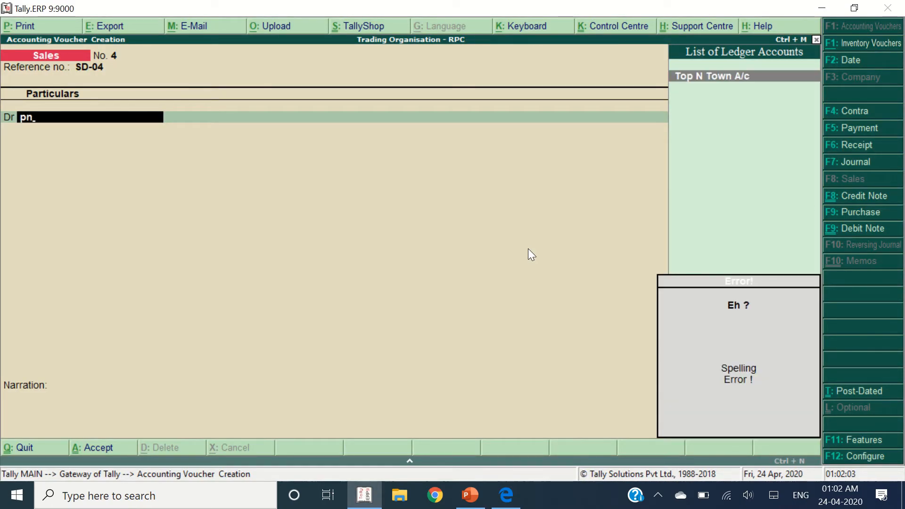
key("BackSpace")
key("BackSpace")
key("alt+Tab")
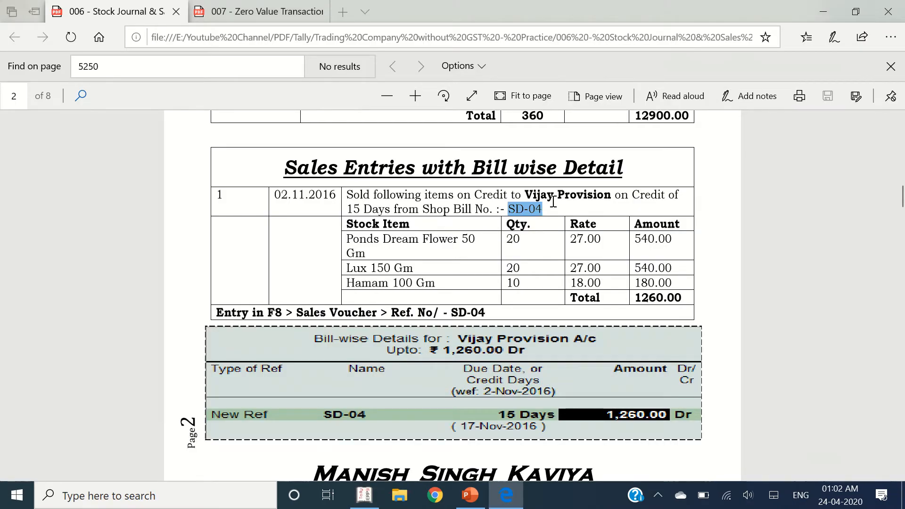
Debit Vijay Provision A/c in Tally.ERP 9, look up the sale's total in the PDF, and accept the default party details
key("alt+Tab")
type("vijay pro")
key("alt+Tab")
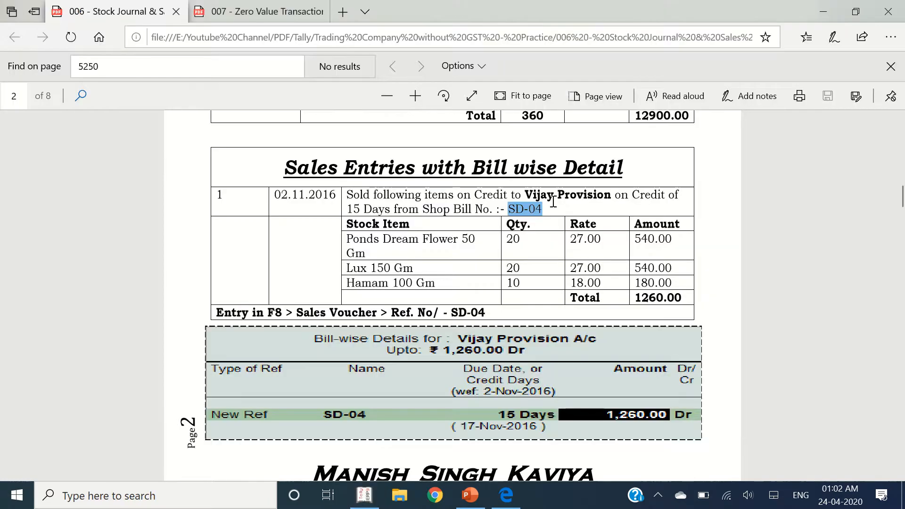
double_click(664, 297)
key("alt+Tab")
key("Return")
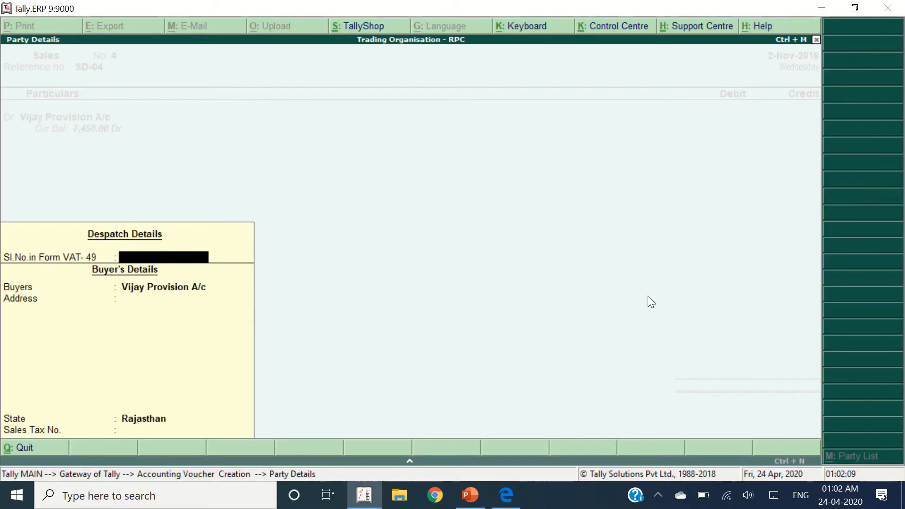
key("Return")
key("Return")
key("Return")
key("Return")
key("Return")
Set the Vijay Provision debit to 1,260 and allocate it to a new bill reference with 15 credit days, as given in the PDF
type("1")
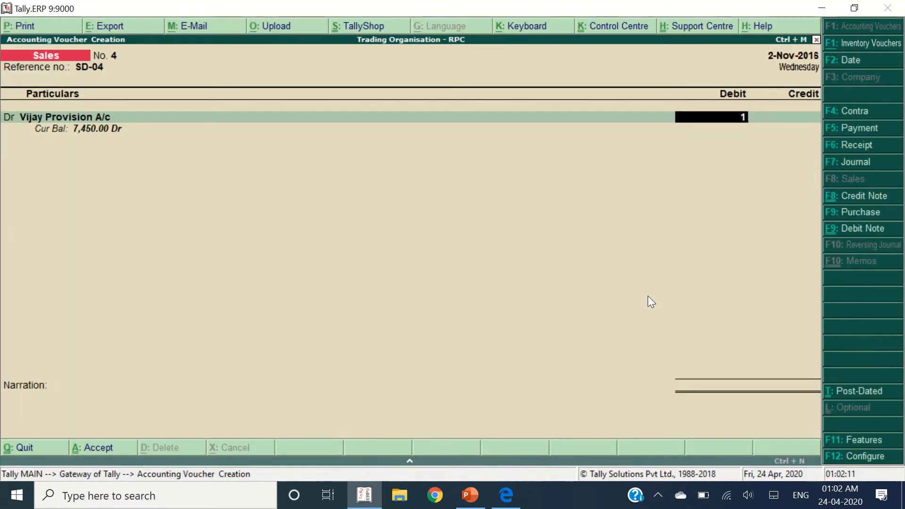
type(",260")
key("Return")
key("Return")
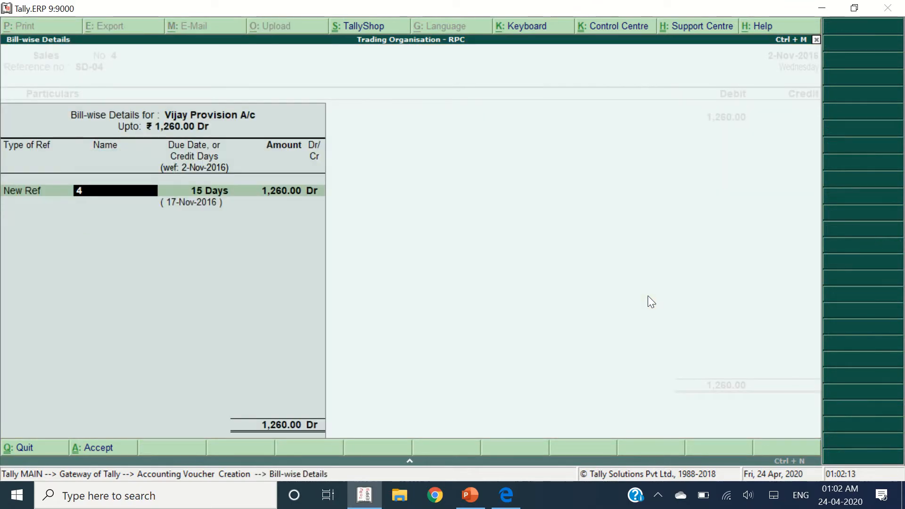
key("Return")
key("alt+Tab")
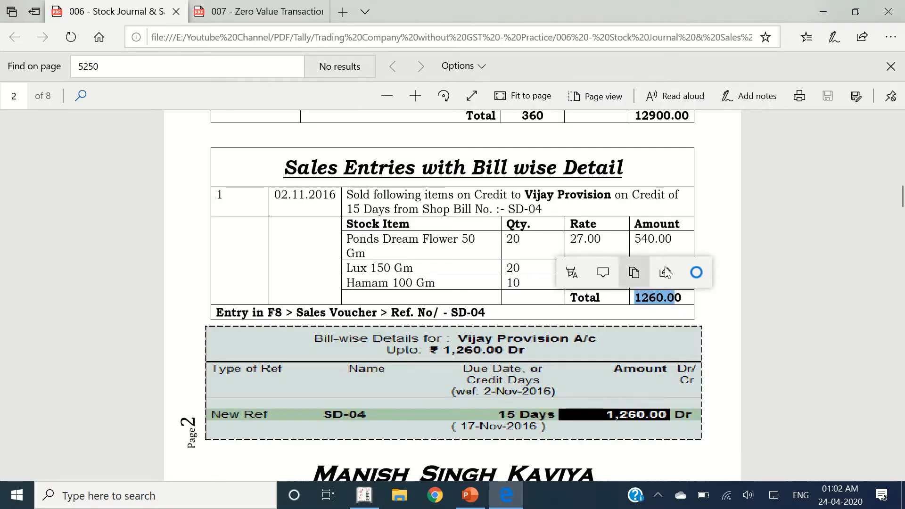
double_click(352, 209)
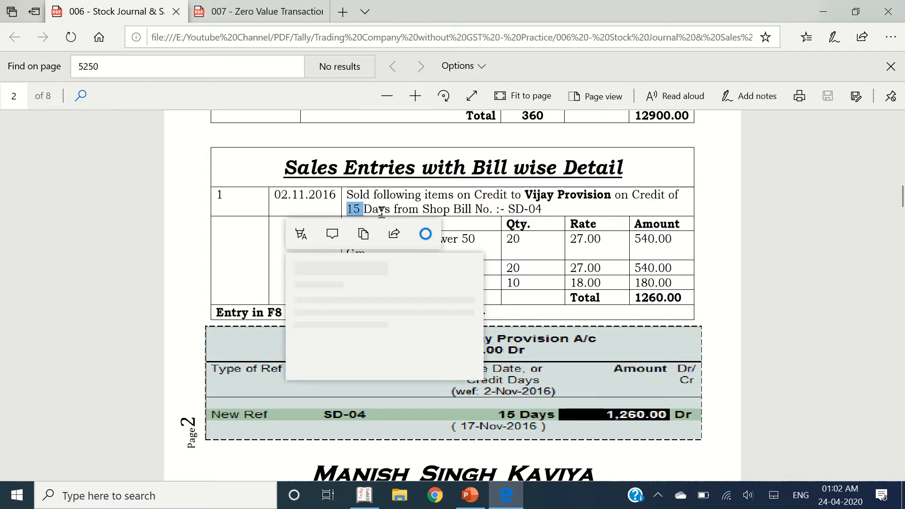
key("alt+Tab")
key("Return")
key("Return")
key("Return")
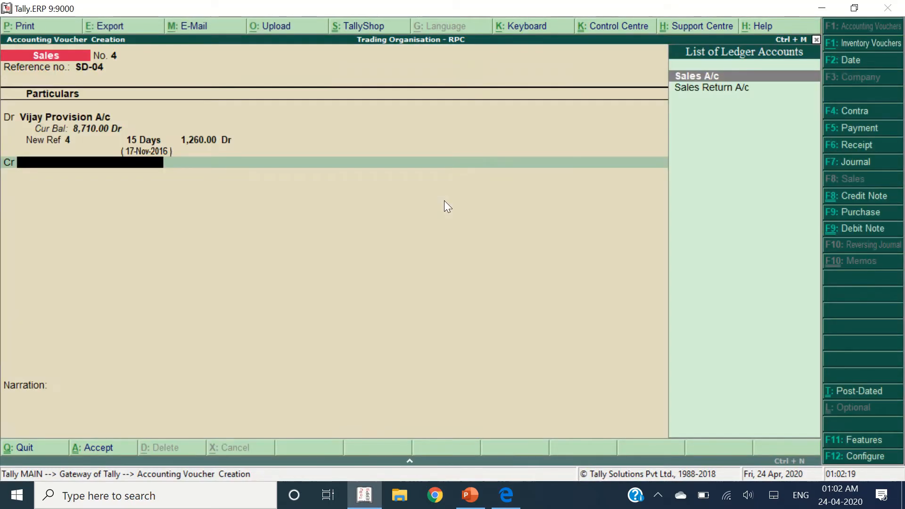
Rename Vijay Provision's new bill reference to SD-04
key("BackSpace")
key("BackSpace")
key("BackSpace")
key("BackSpace")
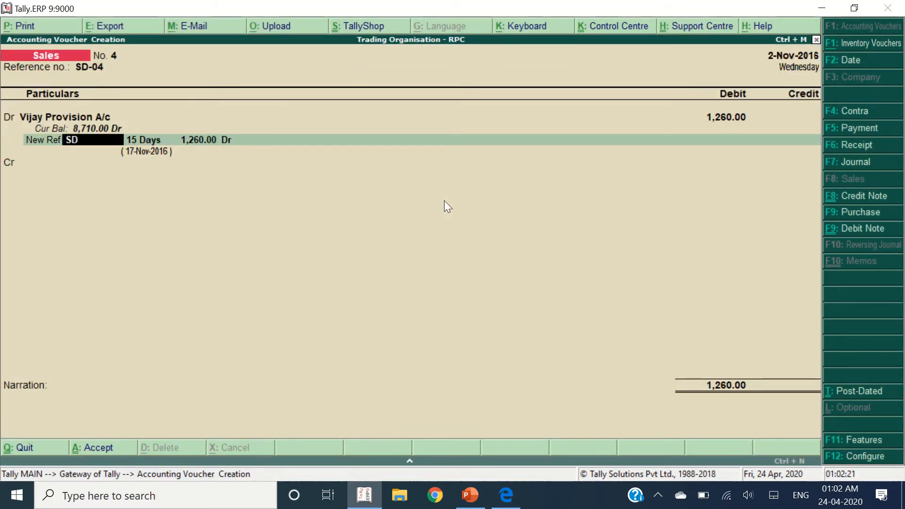
type("SD-04")
key("Return")
key("Return")
key("Return")
key("Return")
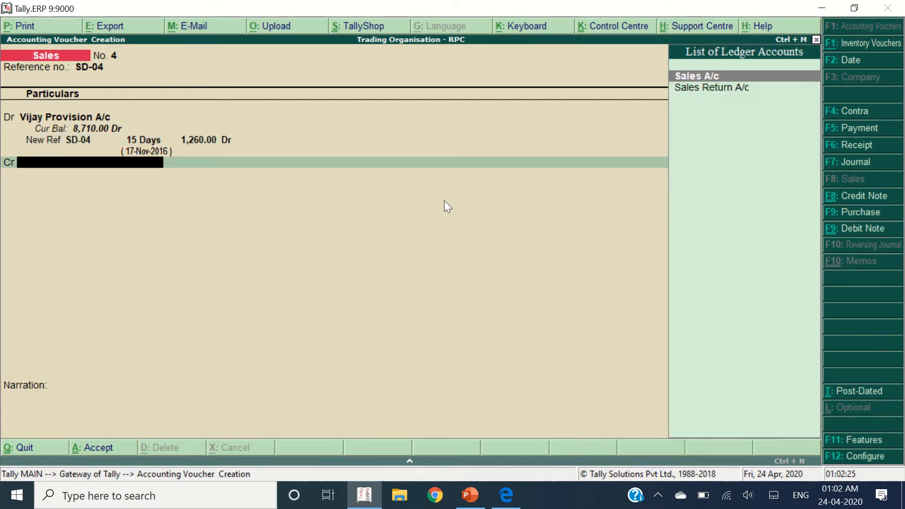
Credit Sales A/c in the voucher and open its inventory allocations
key("alt+Tab")
key("alt+Tab")
type("S")
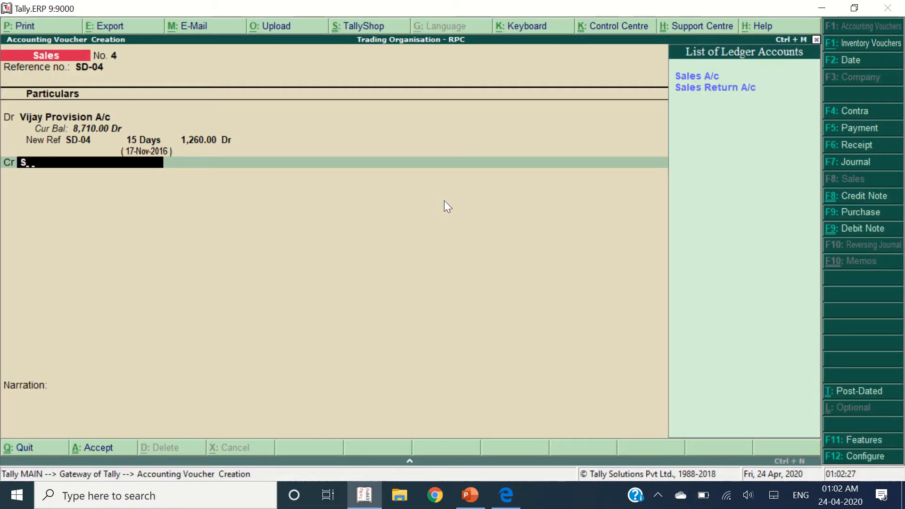
type("ales")
key("Down")
key("Return")
key("Return")
key("Return")
key("BackSpace")
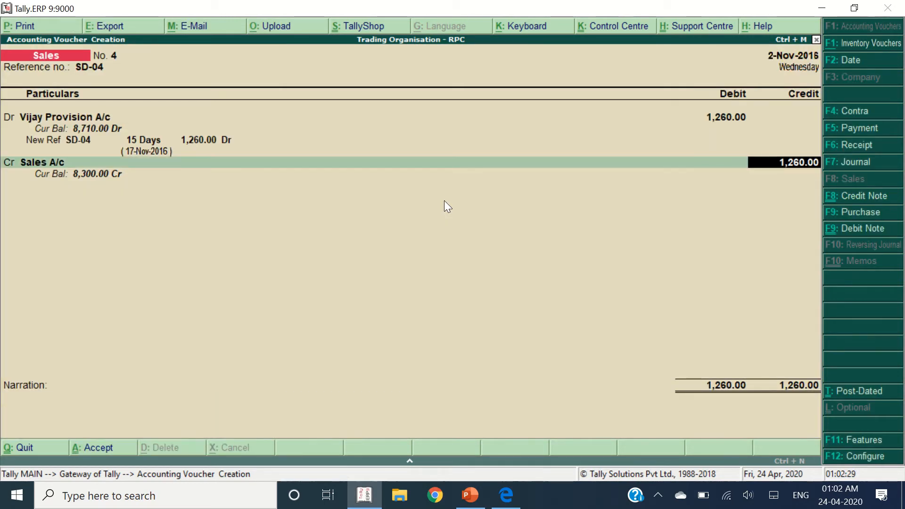
key("Return")
Check the PDF's item table and allocate 20 Nos of Ponds Dream Flower 50 Gm from the Shop godown at 27.00
key("alt+Tab")
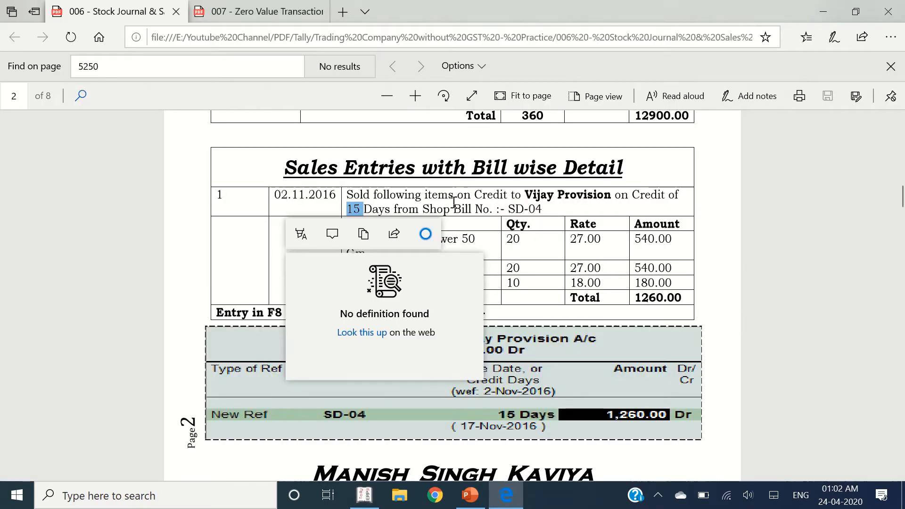
left_click(522, 247)
left_click_drag(349, 245, 691, 297)
key("alt+Tab")
type("Ponds Dr")
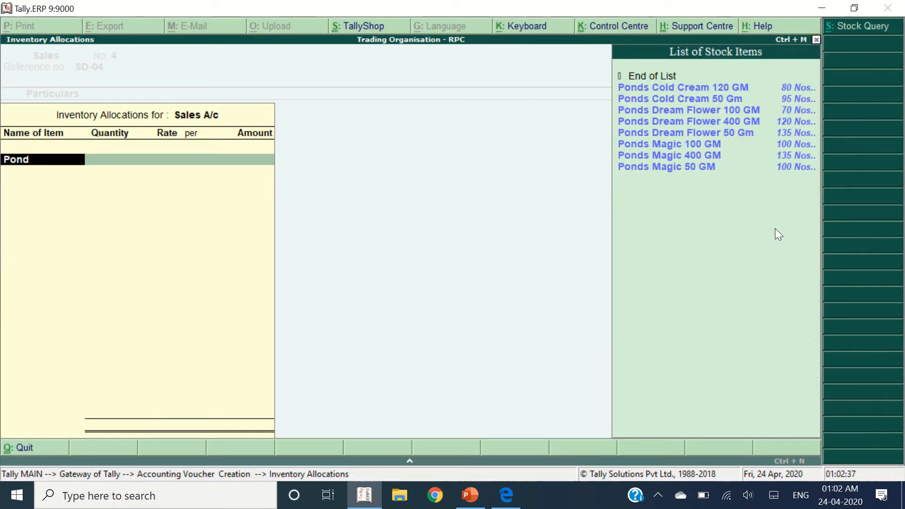
key("Down")
key("Down")
key("Return")
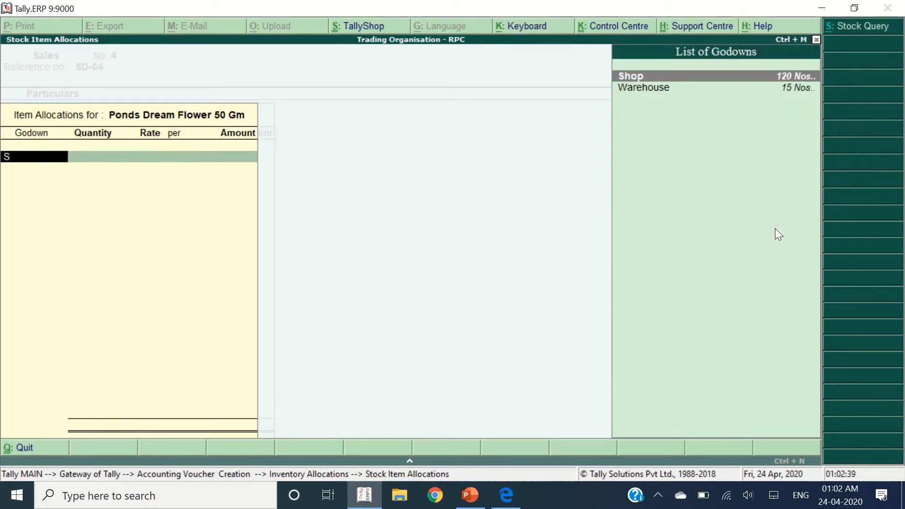
key("Return")
type("20")
key("Return")
key("Return")
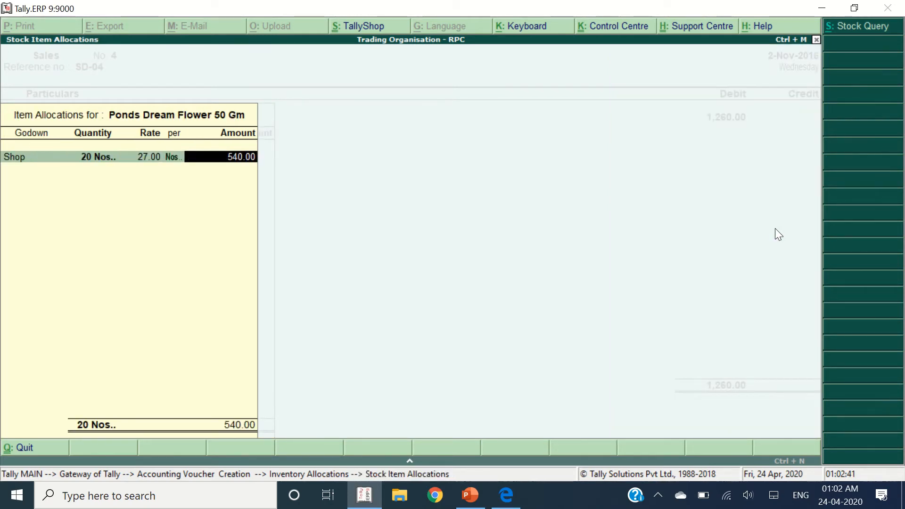
key("Return")
key("Return")
key("Return")
Allocate 20 Nos of Lux 150 GM from the Shop godown at 27.00
key("alt+Tab")
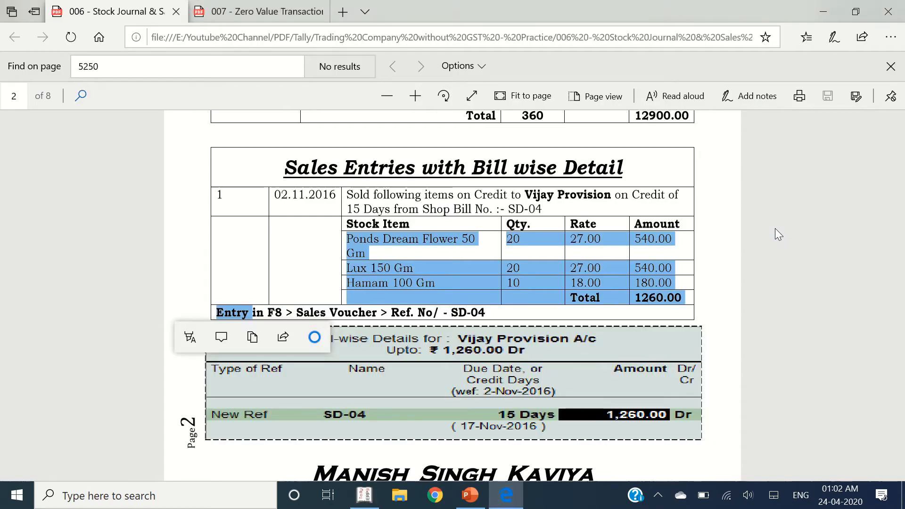
key("alt+Tab")
type("Lux")
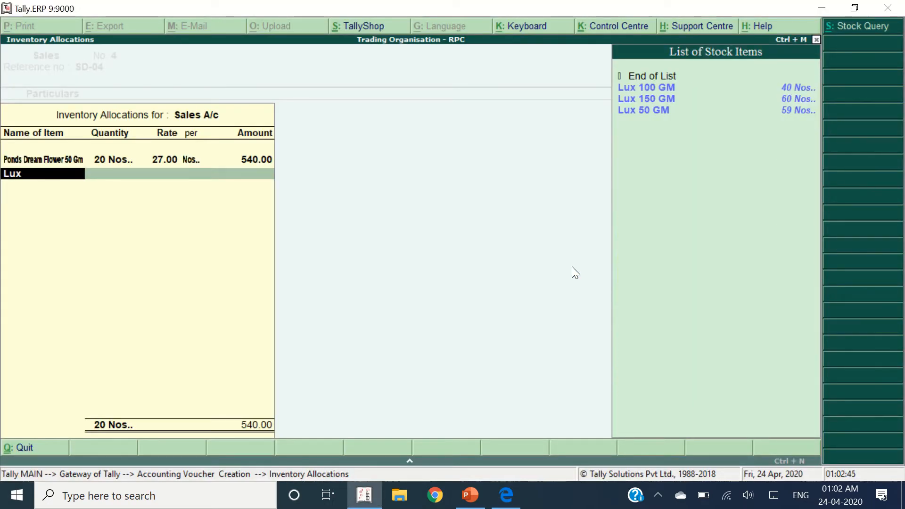
type(" 150")
key("Return")
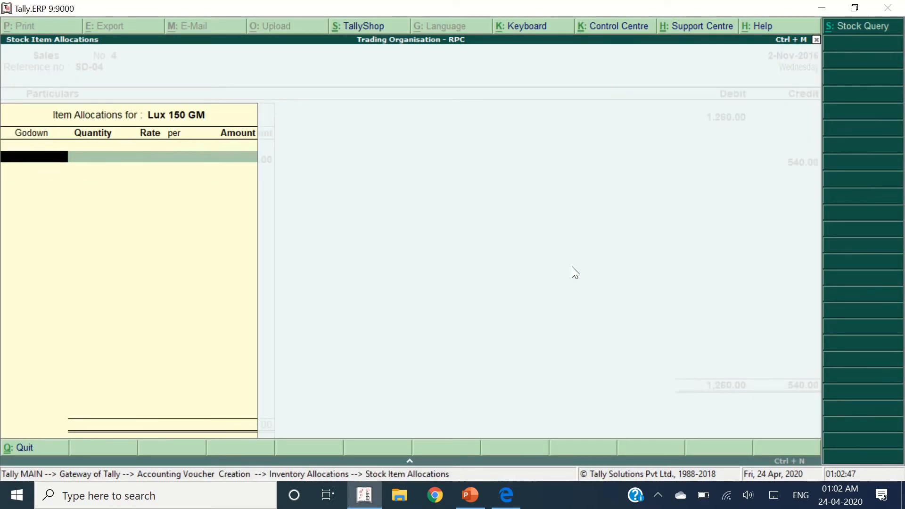
type("S")
key("Return")
type("20")
key("Return")
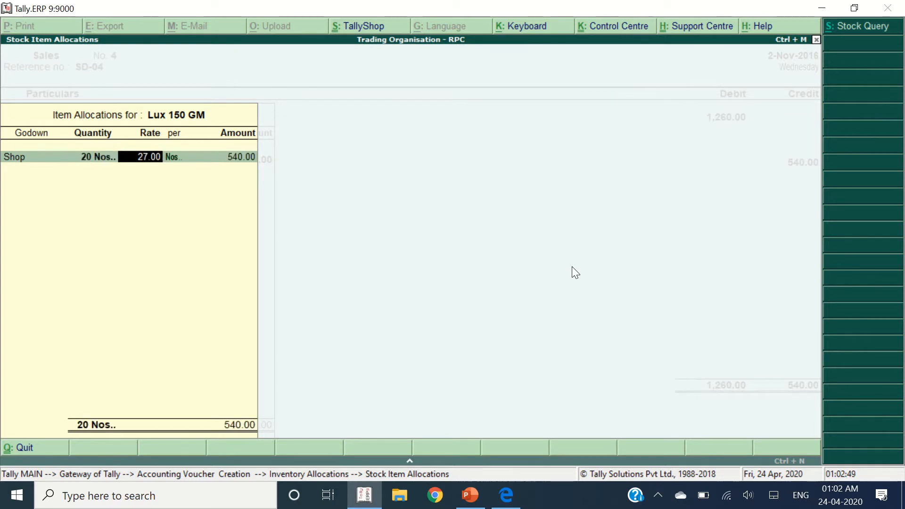
key("Return")
key("Return")
key("Return")
Allocate 10 Nos of Hamam 100 GM from the Shop godown at 18.00 and save the Sales voucher
key("alt+Tab")
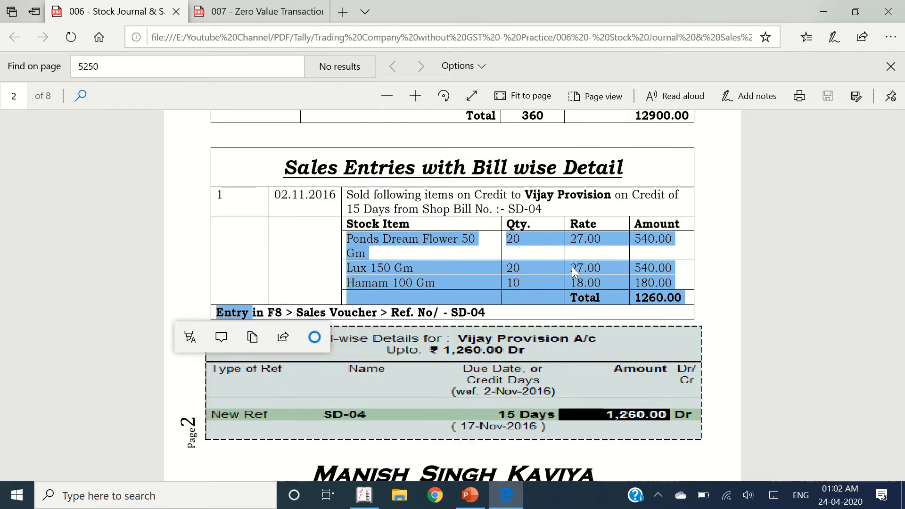
key("alt+Tab")
type("Hamam")
key("Return")
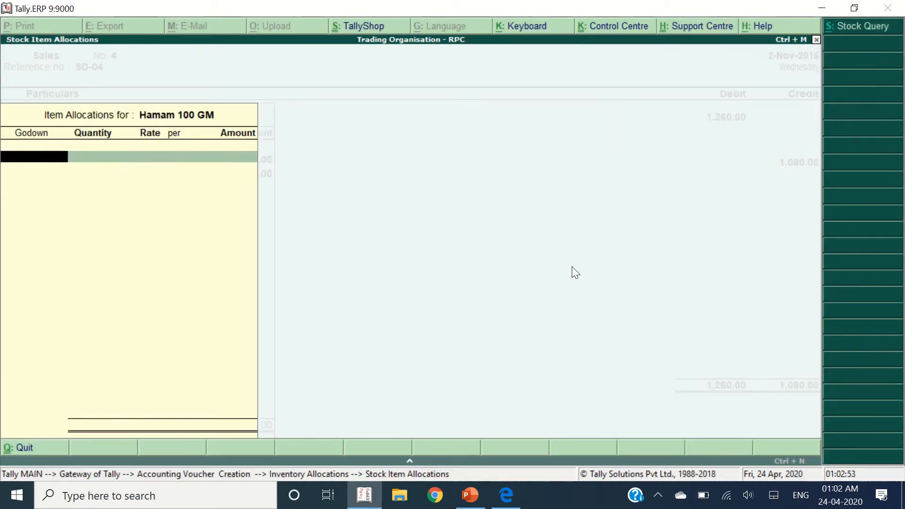
type("S")
key("Return")
key("alt+Tab")
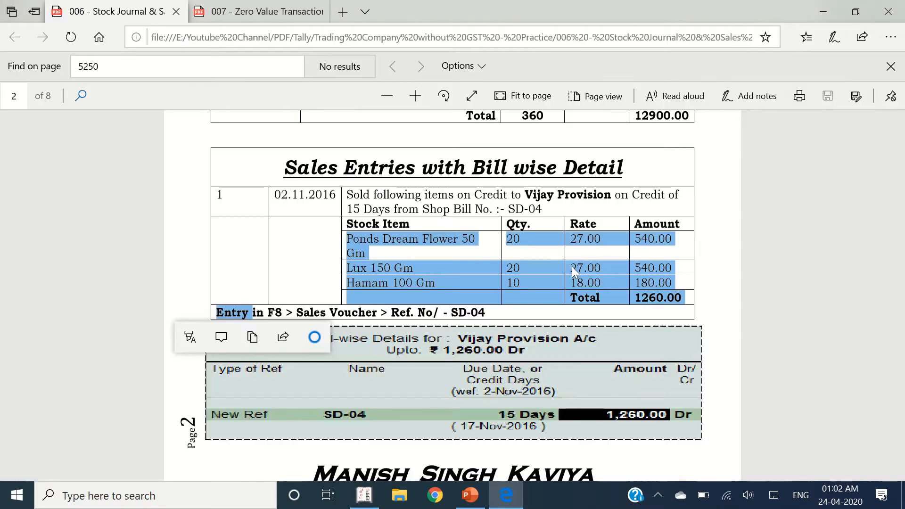
key("alt+Tab")
key("Return")
key("Return")
key("Return")
key("Return")
key("Return")
key("Return")
key("Return")
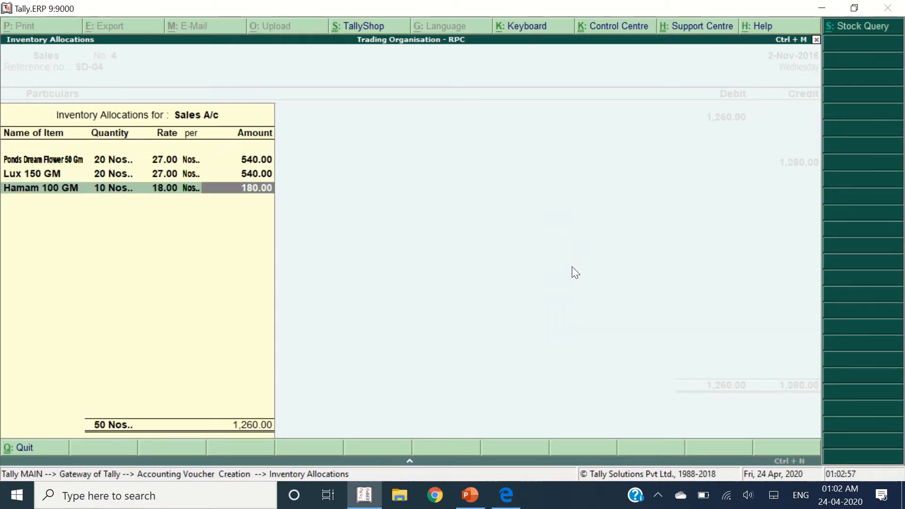
key("Return")
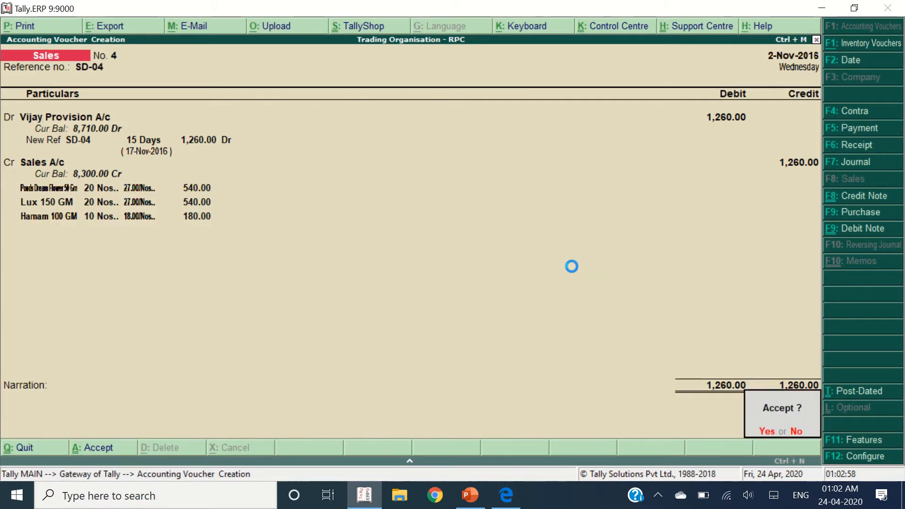
Review the Vijay Provision bill-wise details and sample Sales voucher in the practice PDF, and return to Tally.ERP 9
key("alt+Tab")
left_click(439, 283)
scroll(432, 285, "down", 9)
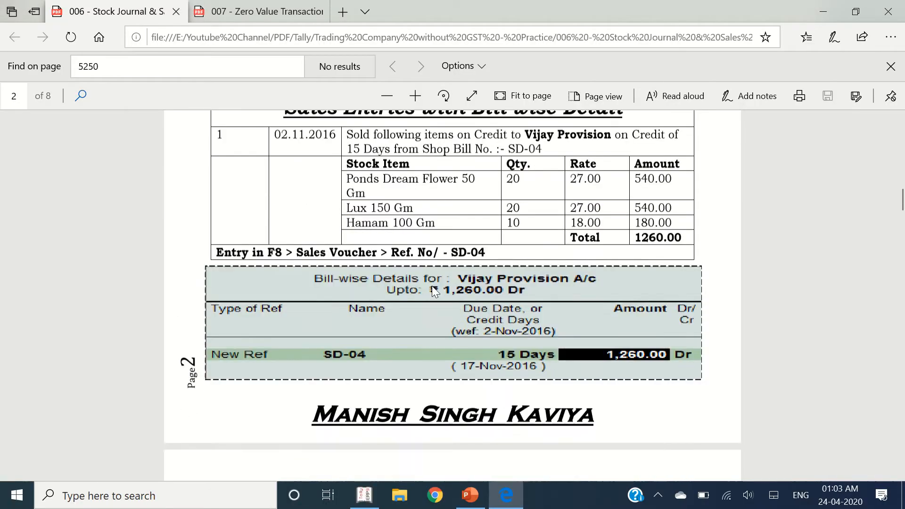
scroll(279, 242, "down", 2)
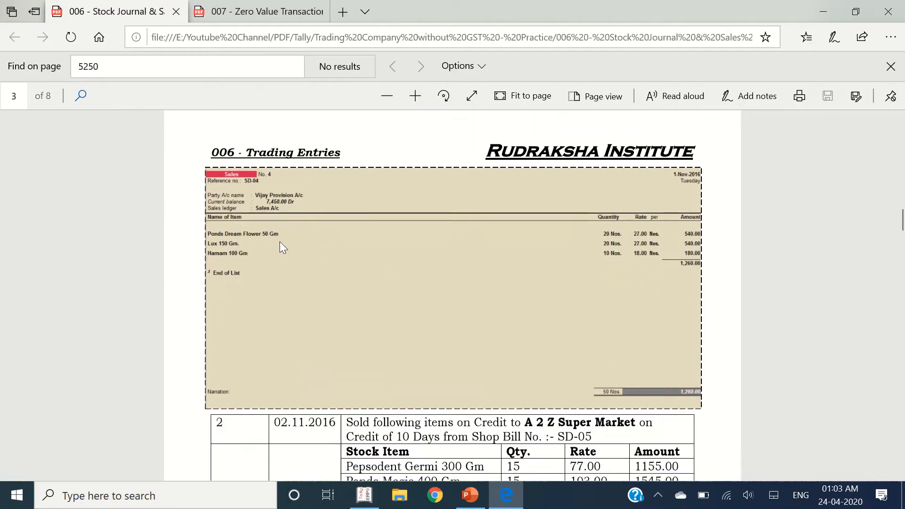
scroll(290, 241, "up", 5)
scroll(291, 241, "up", 5)
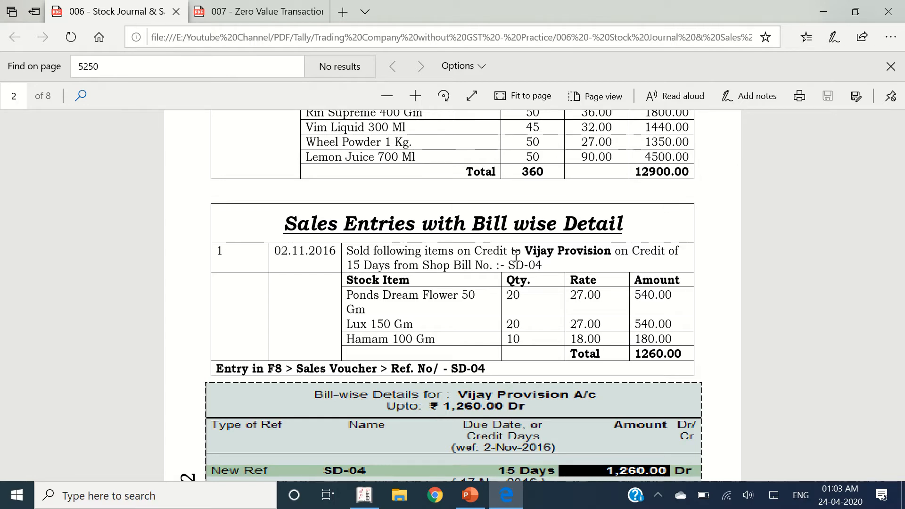
scroll(556, 308, "down", 10)
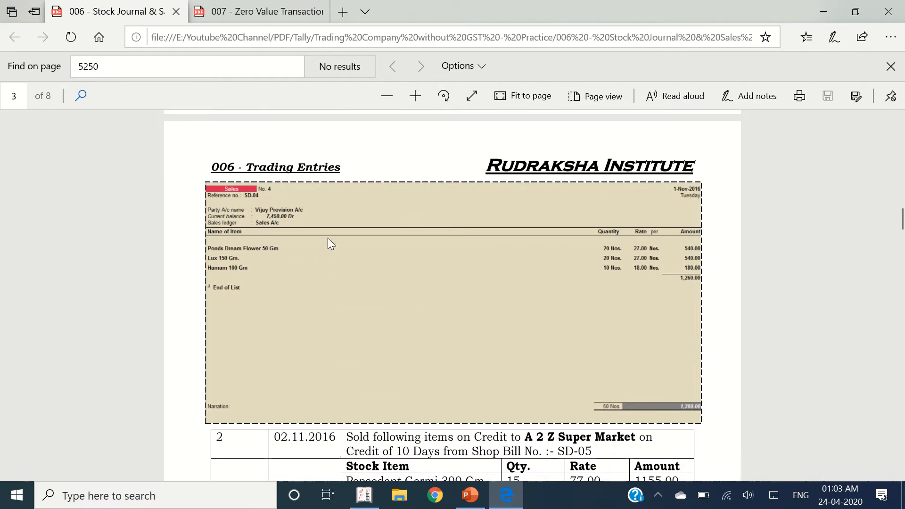
key("alt+Tab")
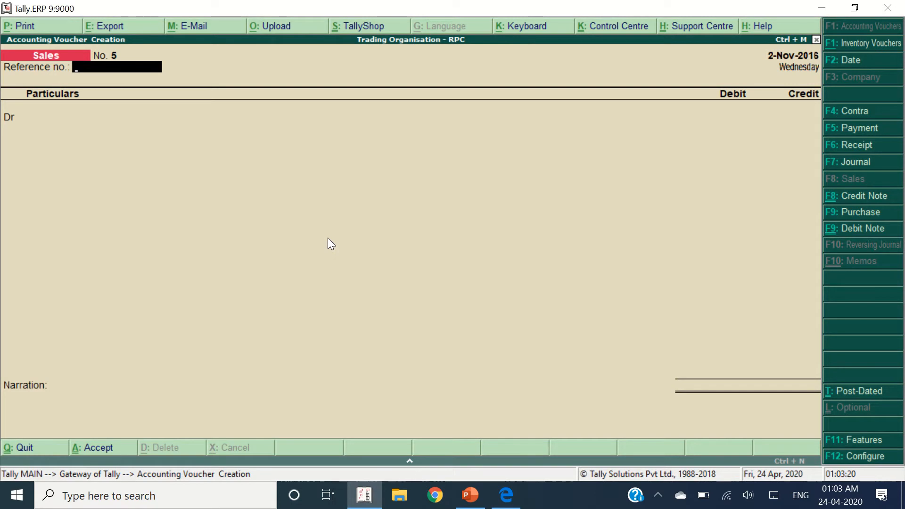
Delete the saved SD-04 Sales voucher for Vijay Provision A/c and return to the Gateway of Tally
key("Page_Up")
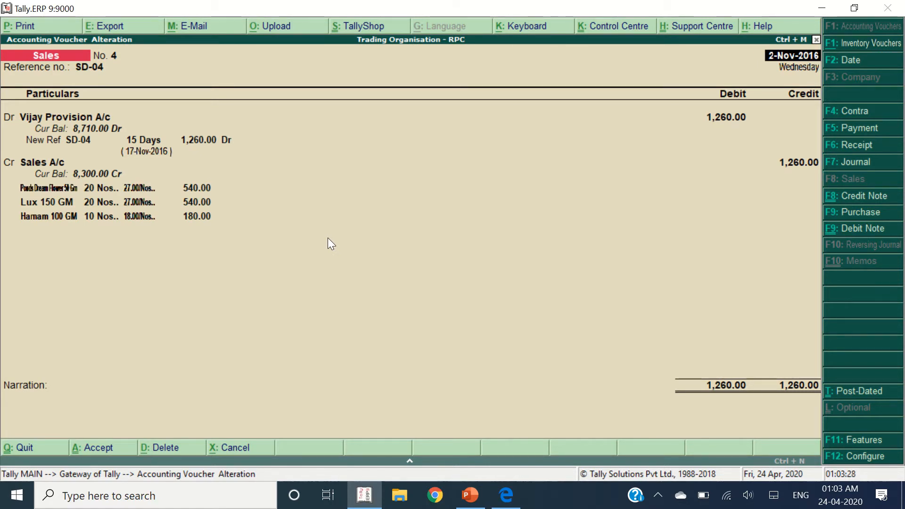
key("alt+d")
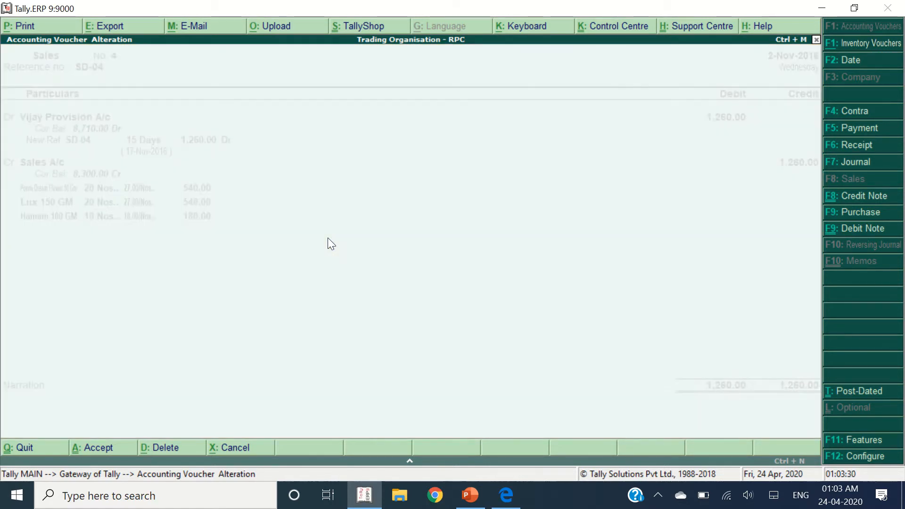
key("y")
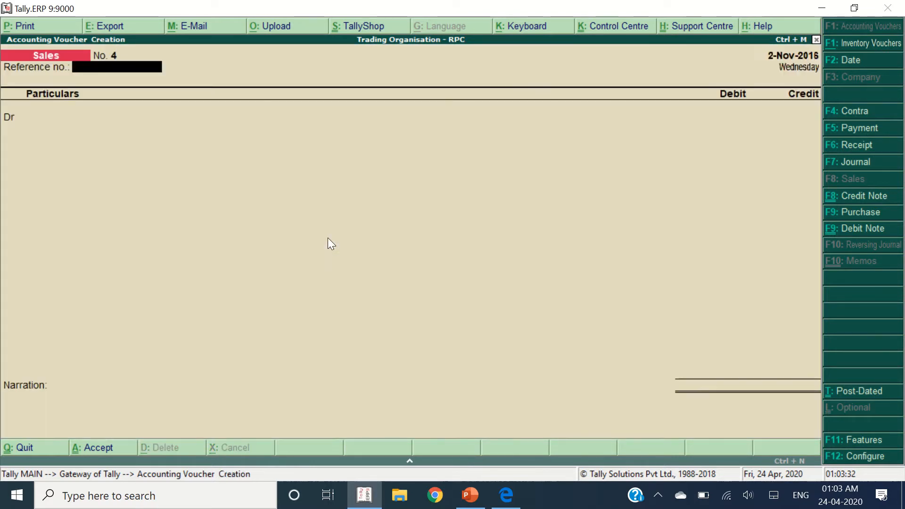
key("Escape")
key("Escape")
key("Escape")
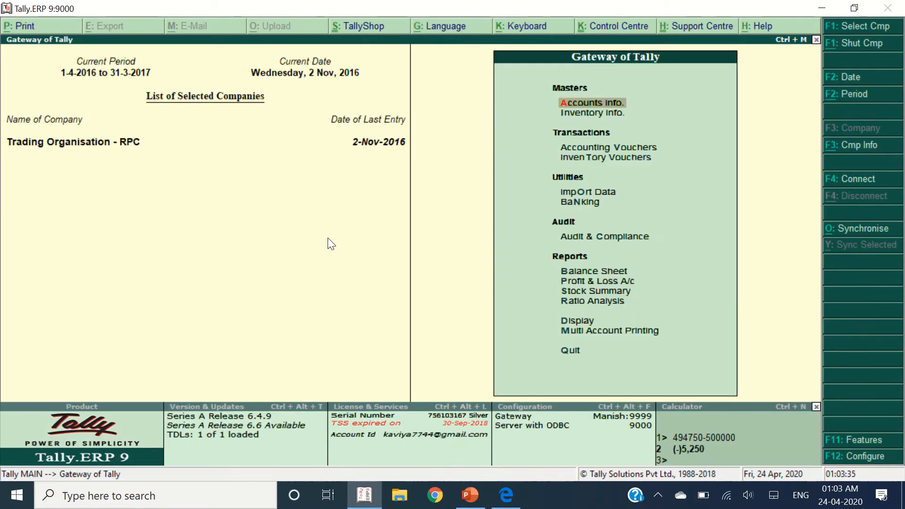
key("v")
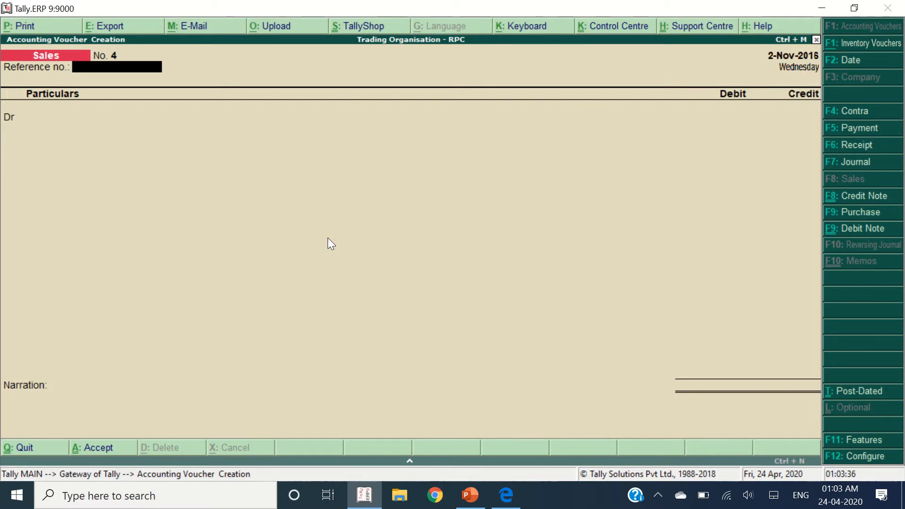
key("Escape")
key("Escape")
key("Escape")
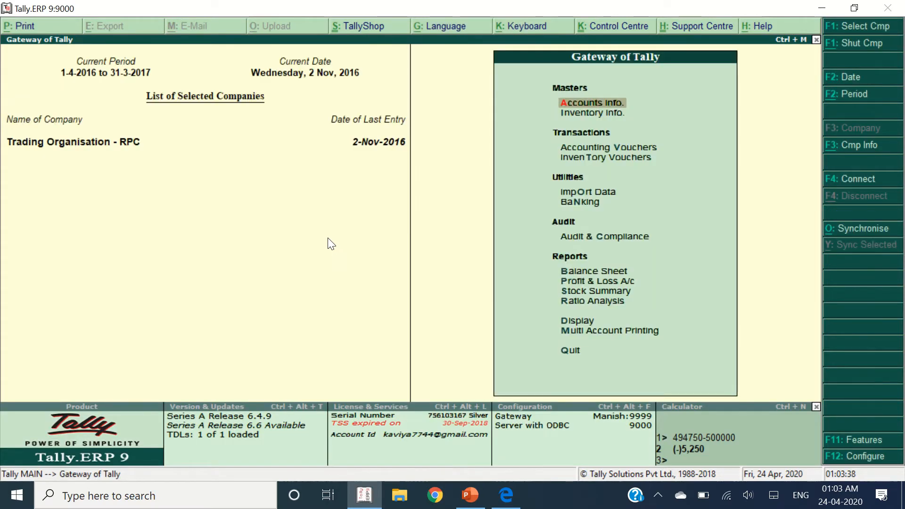
Enable invoicing in the company's Accounting Features
left_click(877, 445)
key("Return")
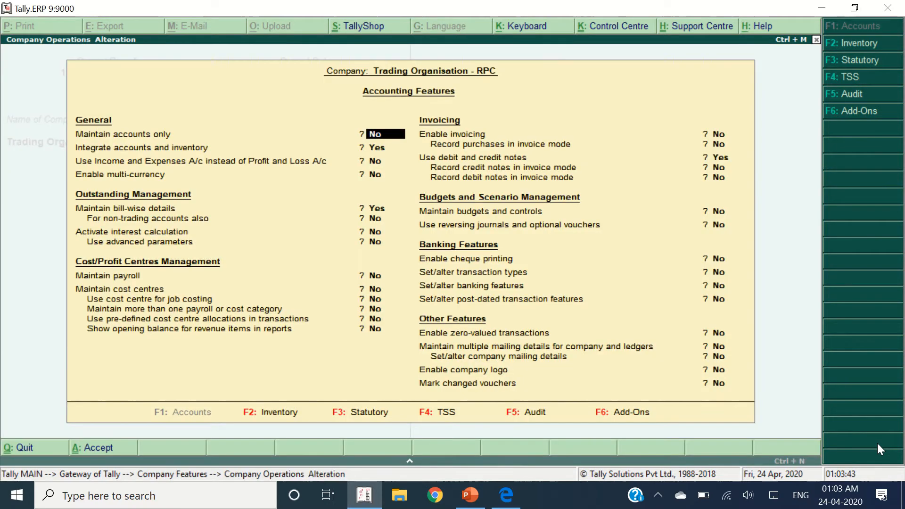
key("Return")
key("Return")
key("Return")
key("Return")
key("Return")
key("Return")
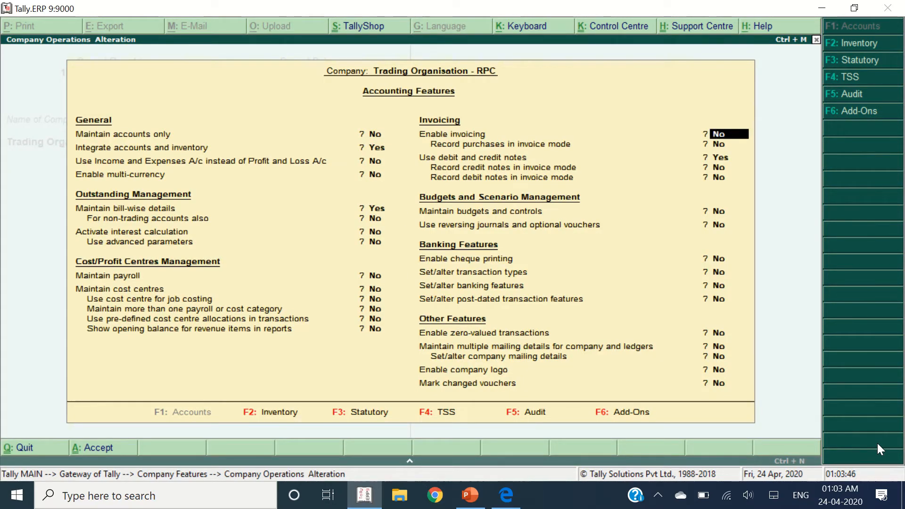
type("y")
key("Return")
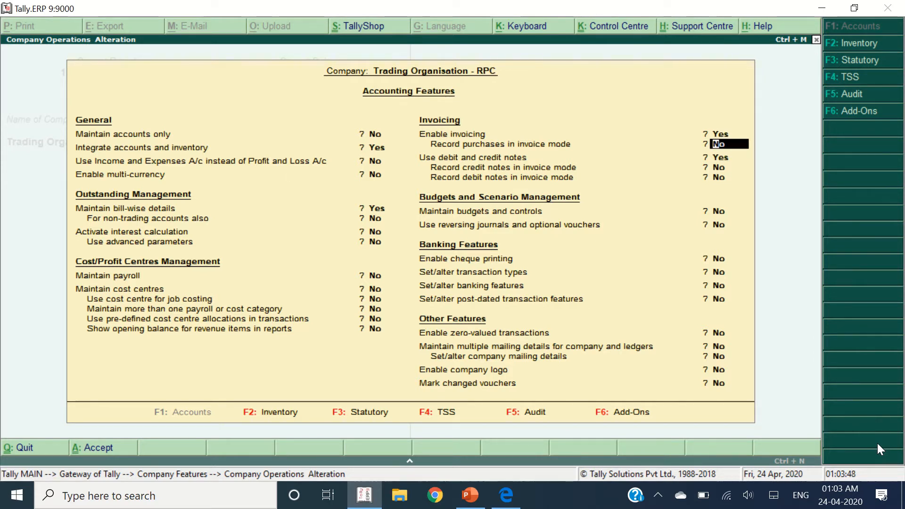
Enable recording purchases in invoice mode, save the Accounting Features, and return to the Gateway of Tally
type("y")
key("Return")
key("Return")
key("Return")
key("Return")
key("Return")
key("Return")
key("Return")
key("Return")
key("Return")
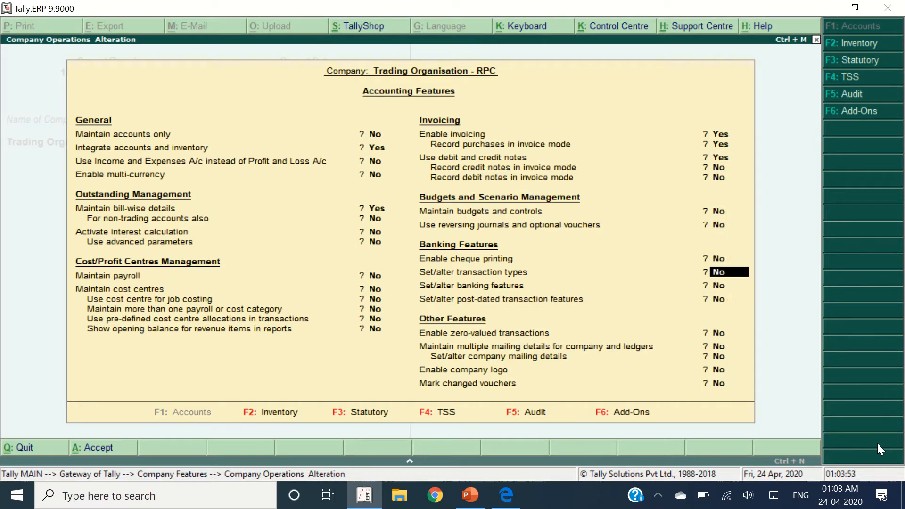
key("Return")
key("Return")
key("Return")
key("Return")
key("Return")
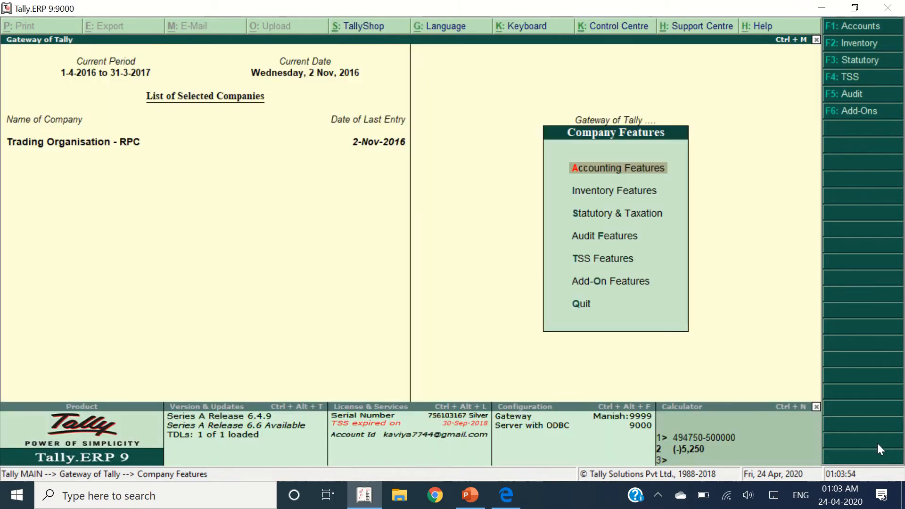
key("Escape")
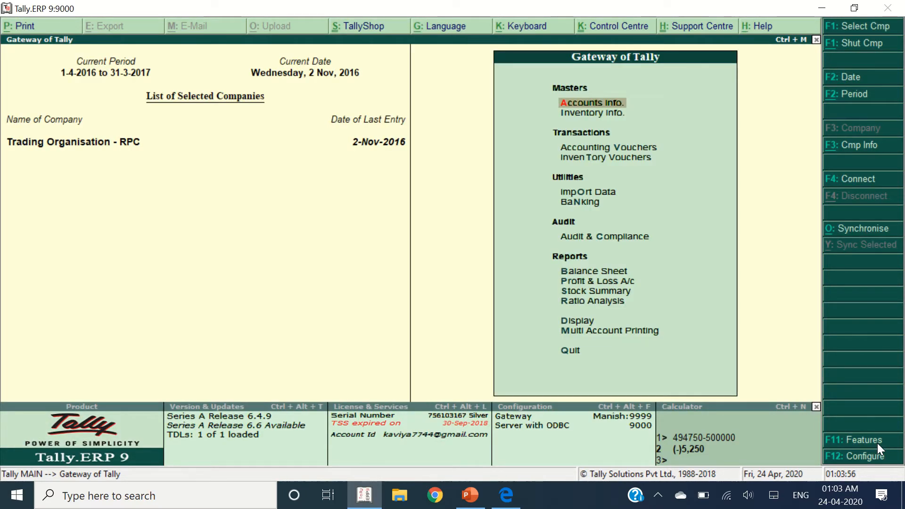
Open a new Sales voucher and switch its entry screen to invoice mode
key("Down")
key("Down")
key("Down")
key("Up")
key("Return")
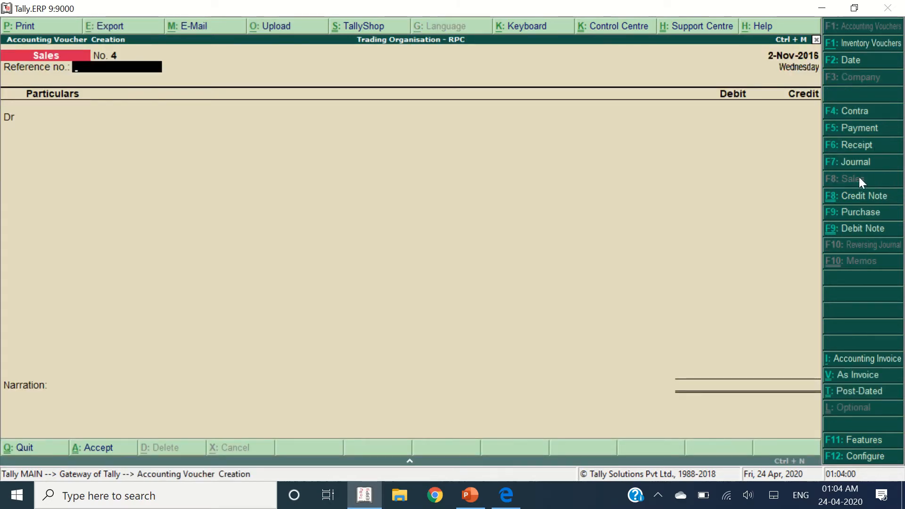
key("Return")
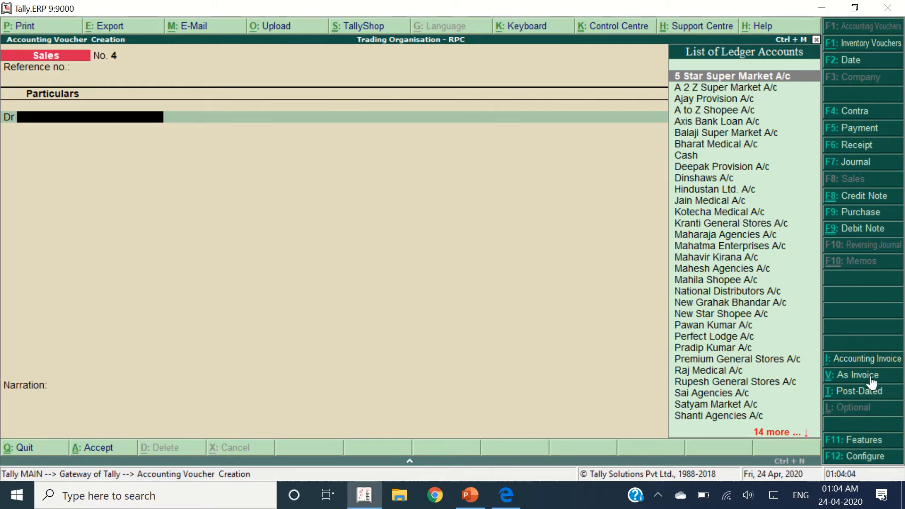
left_click(847, 377)
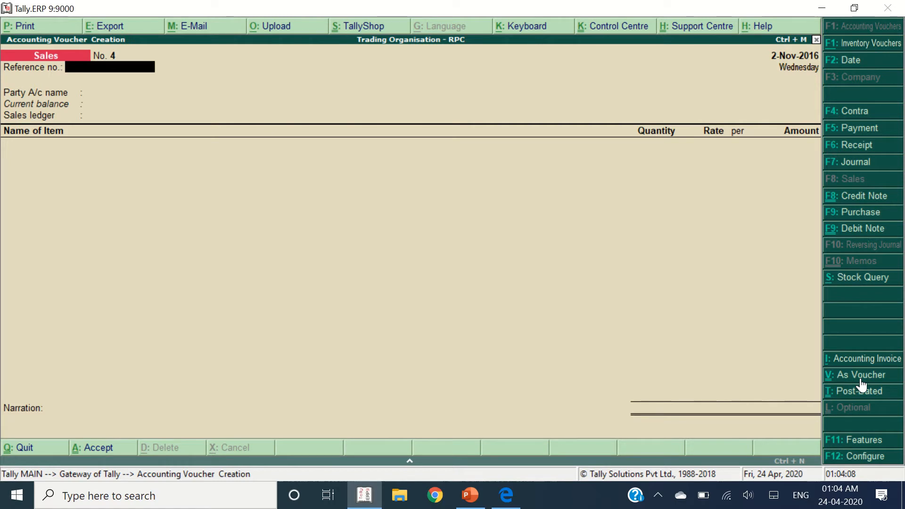
Toggle the Sales entry screen between voucher and invoice modes, leaving it in invoice mode
left_click(860, 380)
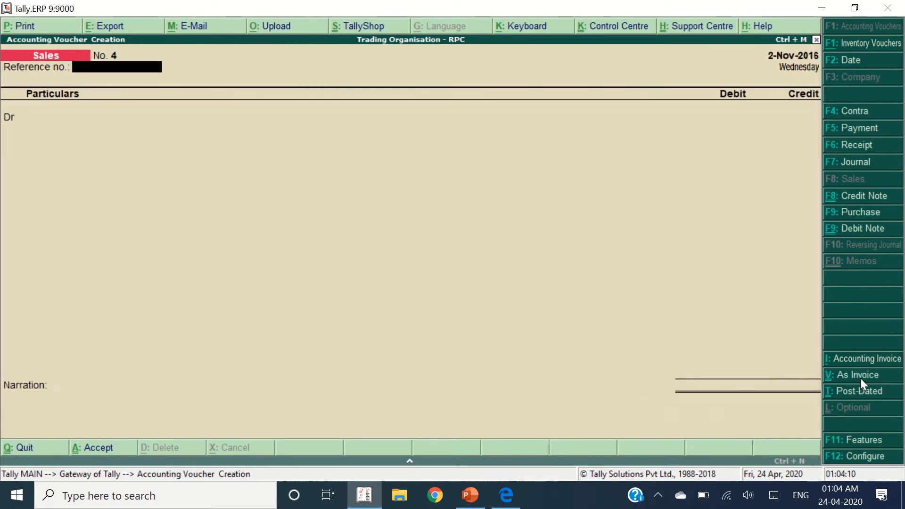
left_click(860, 380)
left_click(861, 378)
left_click(860, 378)
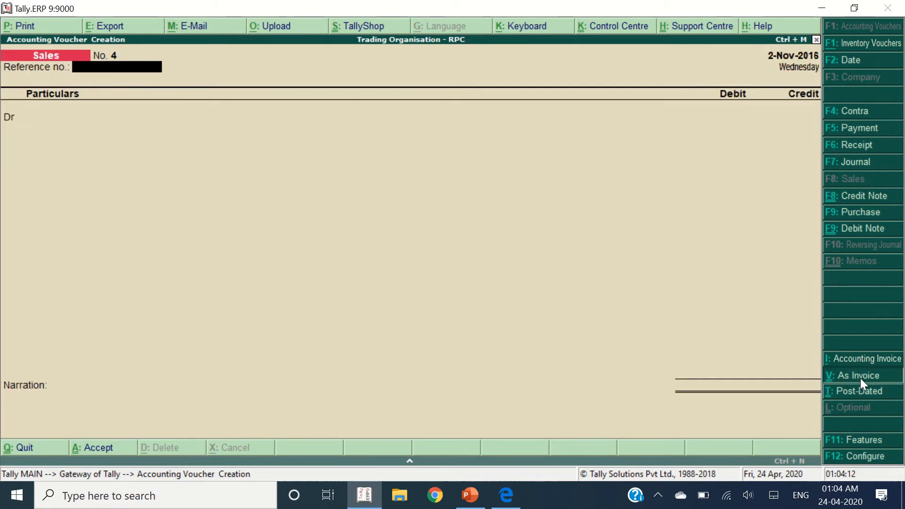
left_click(860, 378)
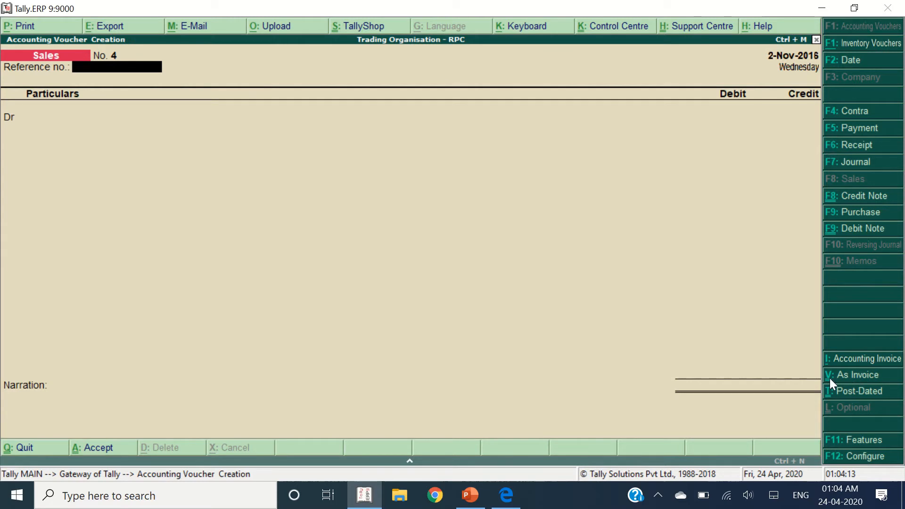
left_click(855, 377)
left_click(855, 377)
left_click(854, 375)
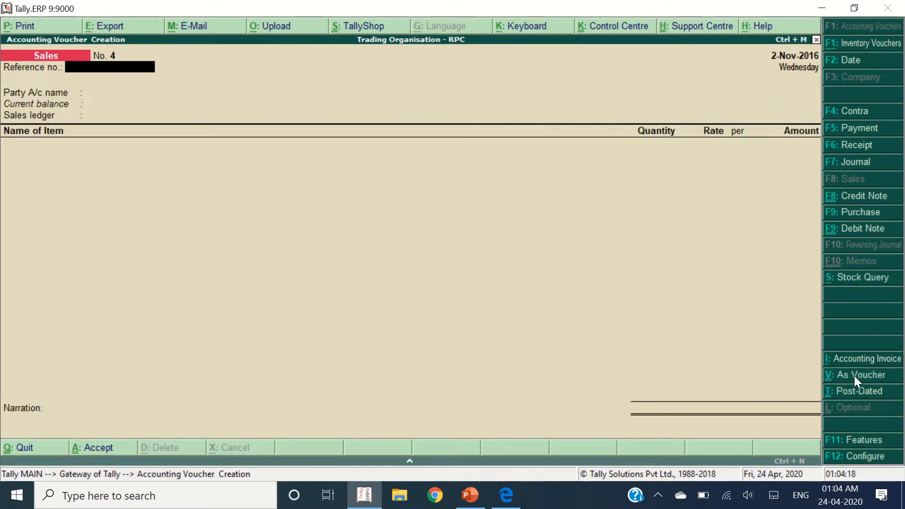
Fill the Sales invoice header with reference SD-04, party Vijay Provision A/c and sales ledger Sales A/c
type("SD-04")
key("Return")
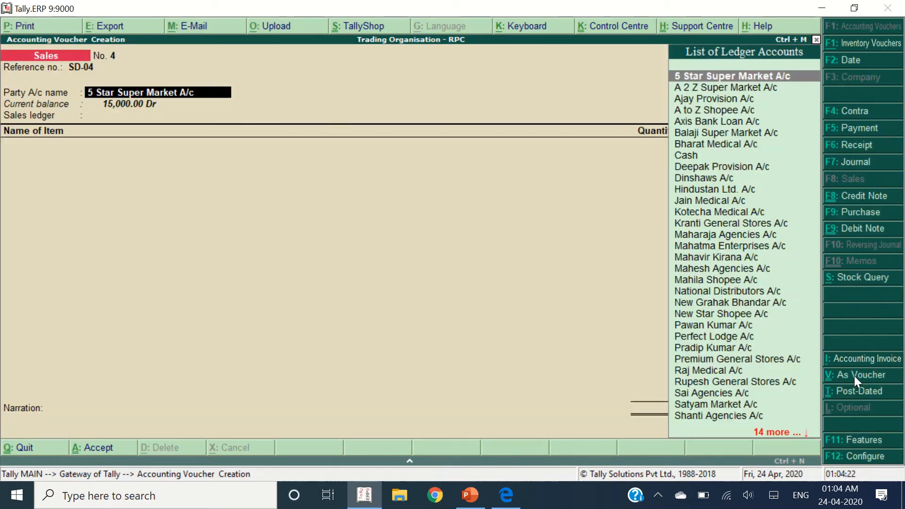
key("alt+Tab")
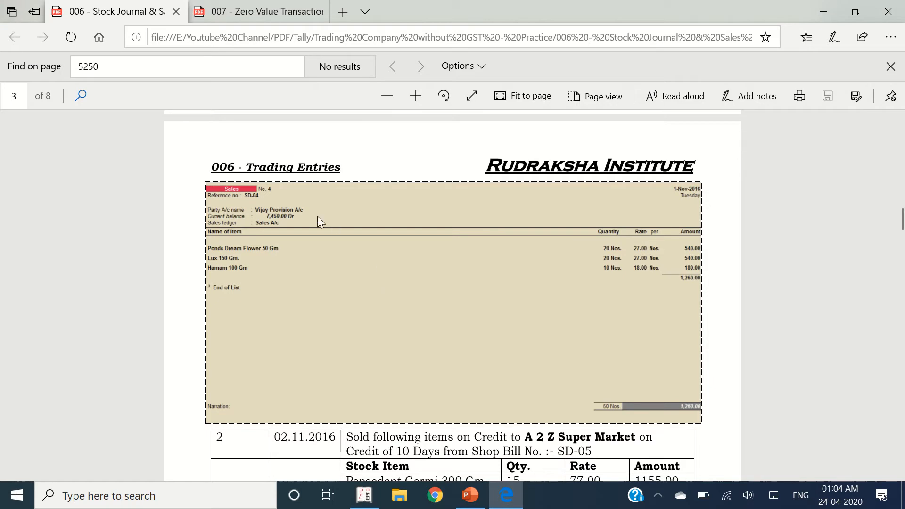
key("alt+Tab")
type("Vijay Pro")
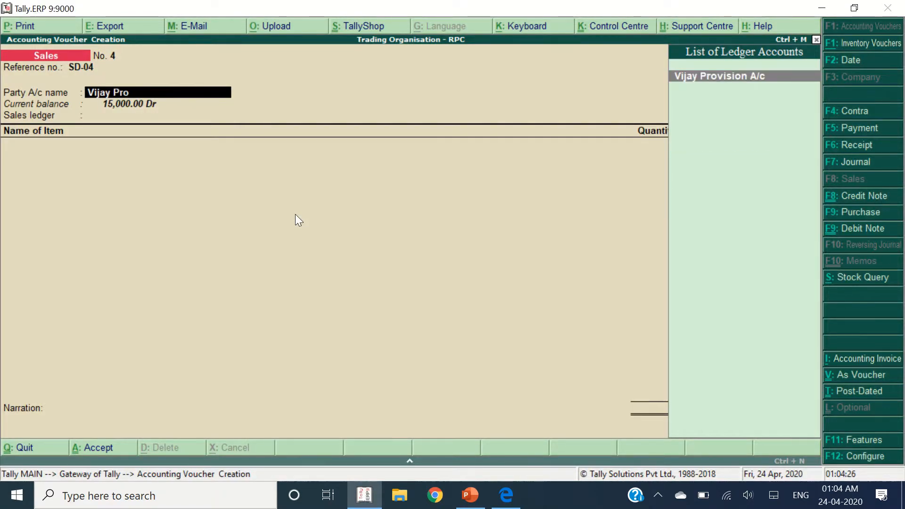
key("Return")
key("Return")
key("Return")
key("Return")
key("Return")
key("Return")
key("Return")
key("Return")
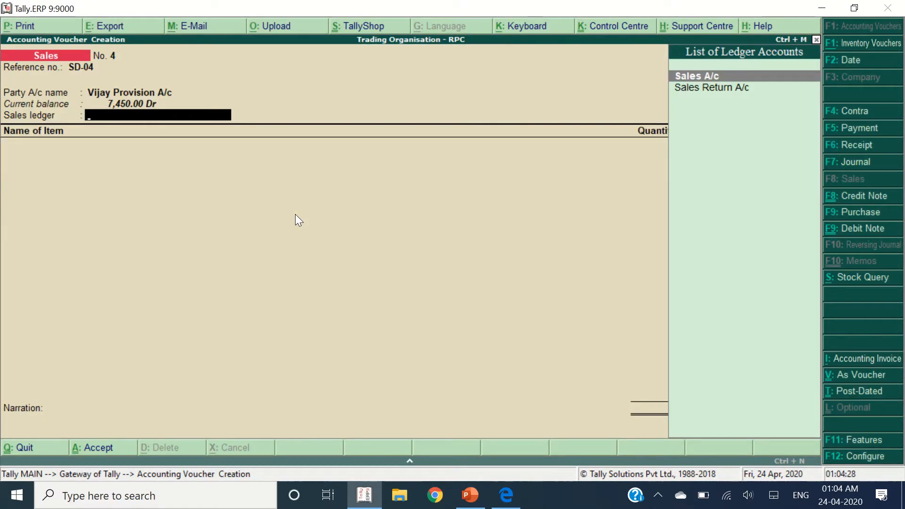
key("Return")
Check the Vijay Provision item table in the practice PDF and select Ponds Dream Flower 50 Gm as the invoice's first item
key("alt+Tab")
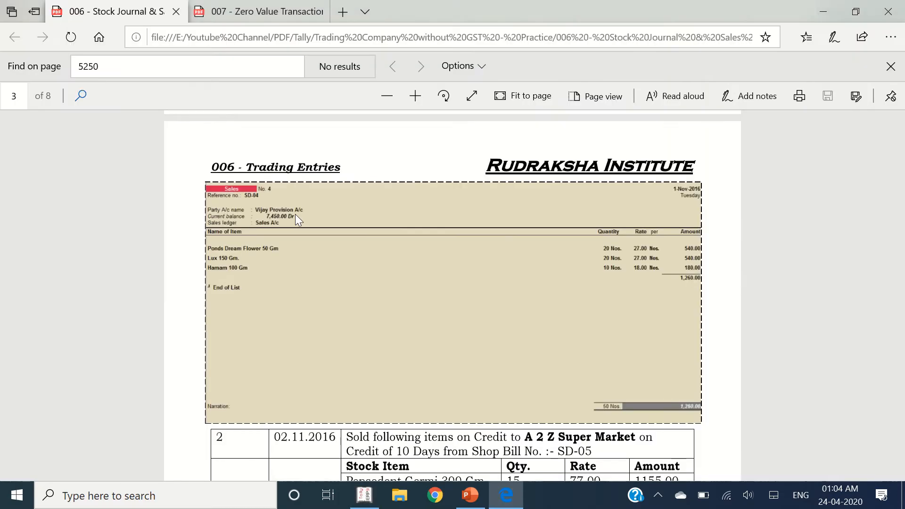
scroll(295, 214, "up", 8)
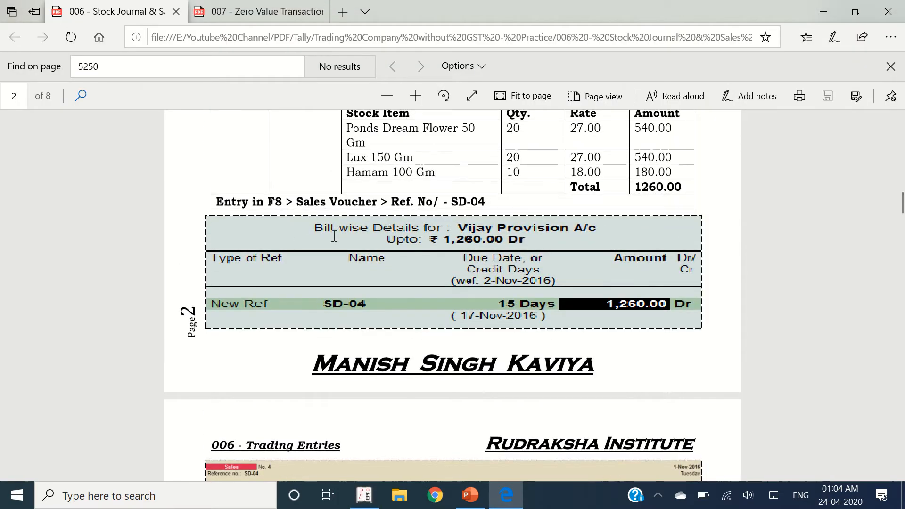
left_click_drag(354, 238, 685, 289)
key("alt+Tab")
type("Po")
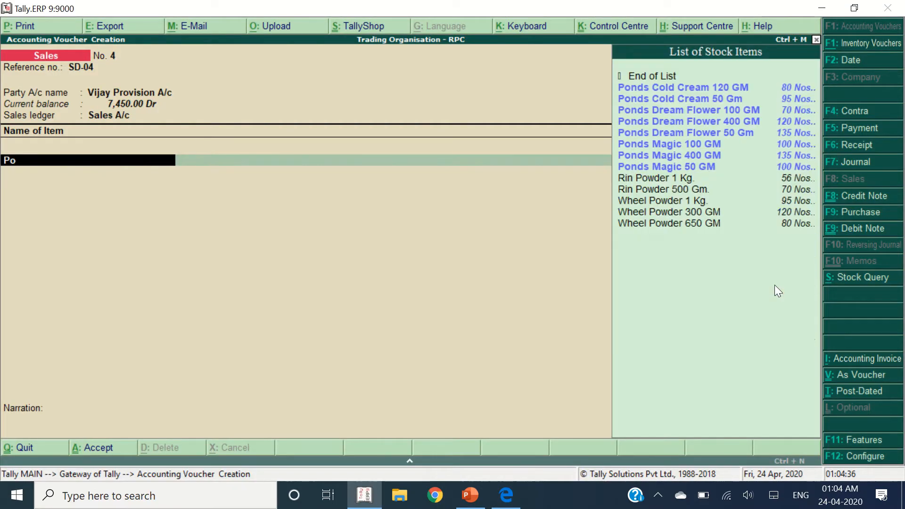
type("nds Dre")
key("Down")
key("Down")
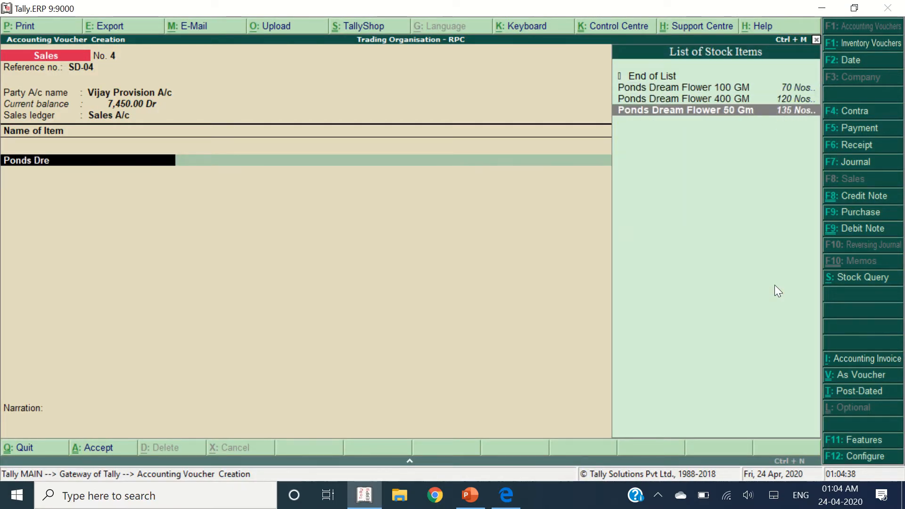
key("Return")
type("w")
key("BackSpace")
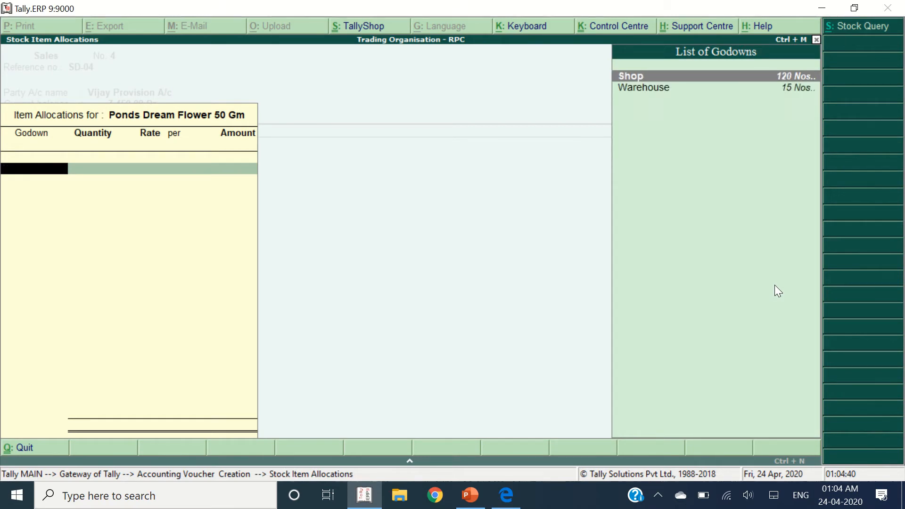
Allocate 20 Nos of Ponds Dream Flower 50 Gm from the Shop godown at 27.00
key("Return")
key("alt+Tab")
key("alt+Tab")
type("20")
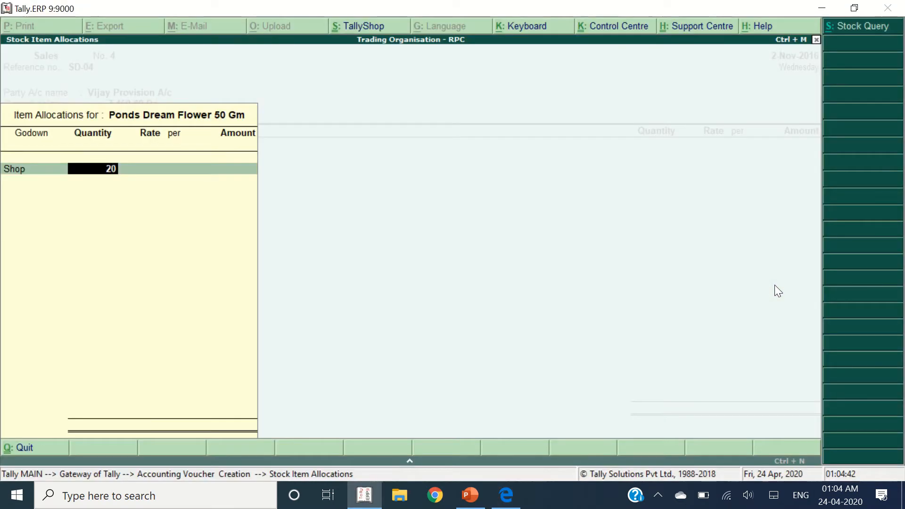
key("Return")
key("Return")
key("Return")
key("Return")
key("Return")
key("Return")
Check the PDF and add 20 Nos of Lux 150 GM from the Shop godown at 27.00
key("alt+Tab")
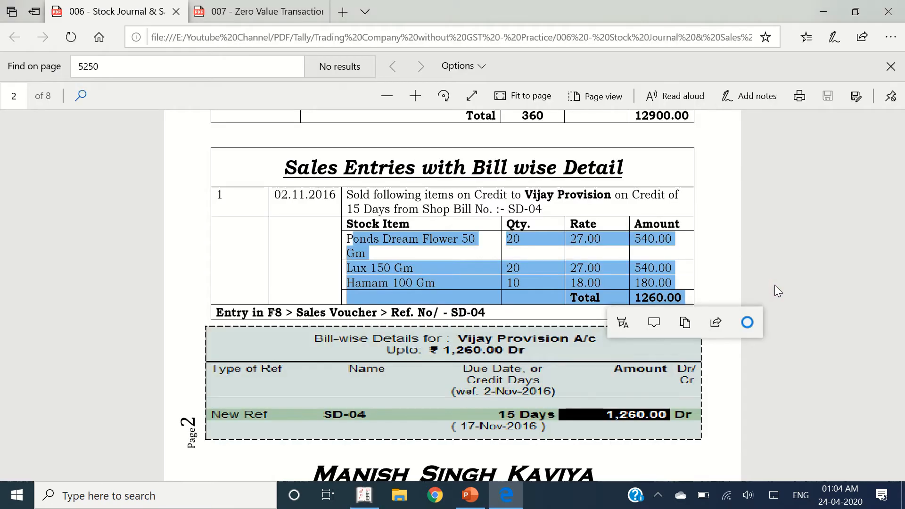
key("alt+Tab")
type("Lux")
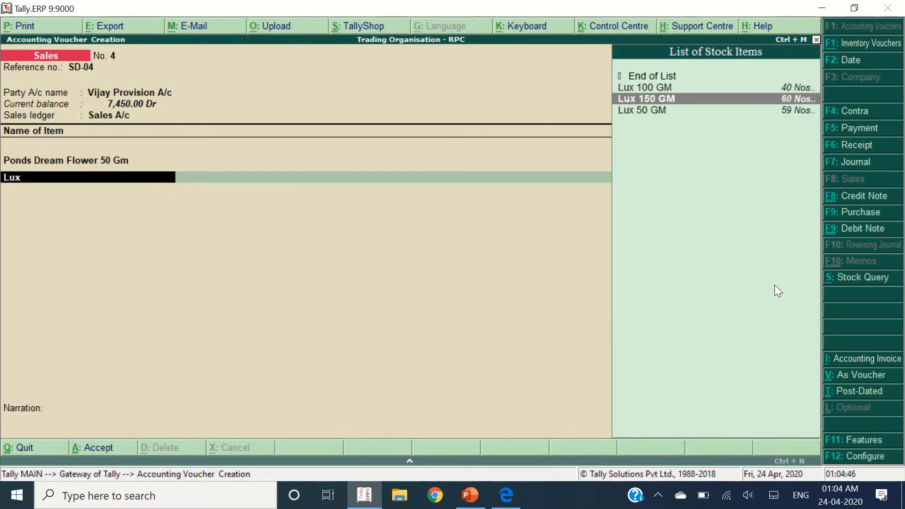
key("Return")
key("Return")
key("alt+Tab")
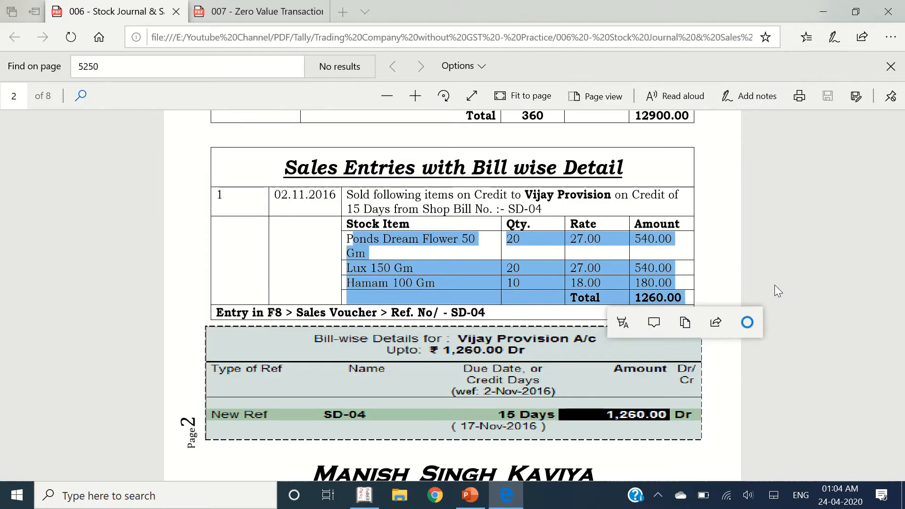
key("alt+Tab")
type("20")
key("Return")
key("Return")
key("Return")
key("Return")
key("Return")
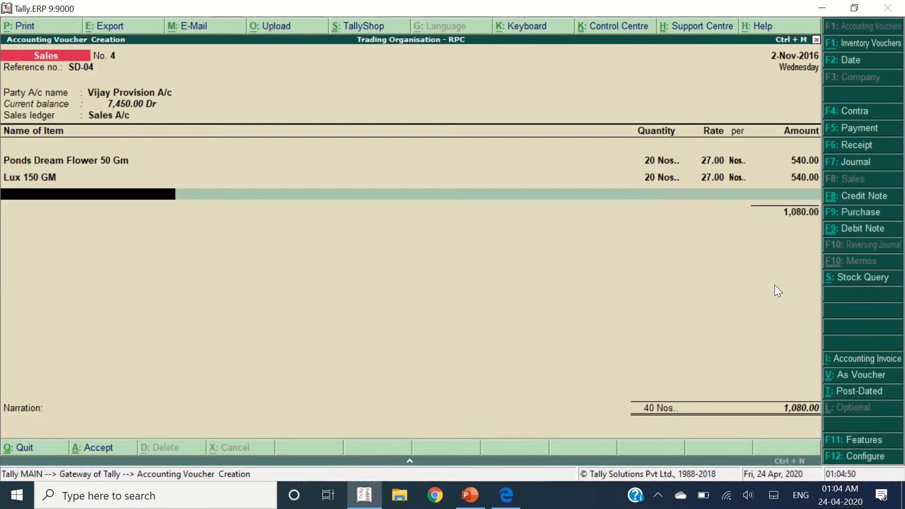
Check the practice PDF and select Hamam 100 GM as the third item of the Vijay Provision invoice
key("alt+Tab")
key("alt+Tab")
type("Hamam")
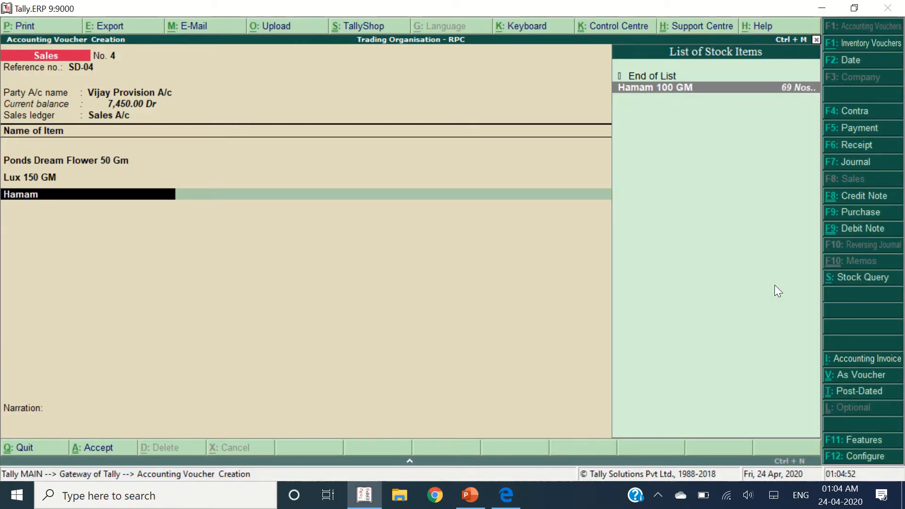
key("Return")
Check the PDF quantity and allocate 10 Nos of Hamam 100 GM from the Shop godown at 18.00
type("S")
key("Return")
key("alt+Tab")
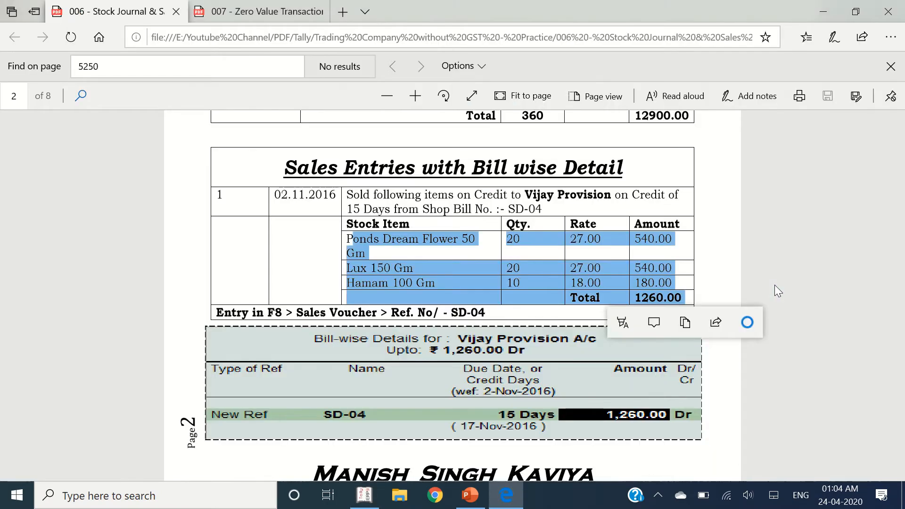
key("alt+Tab")
type("10")
key("Return")
key("Return")
key("Return")
key("Return")
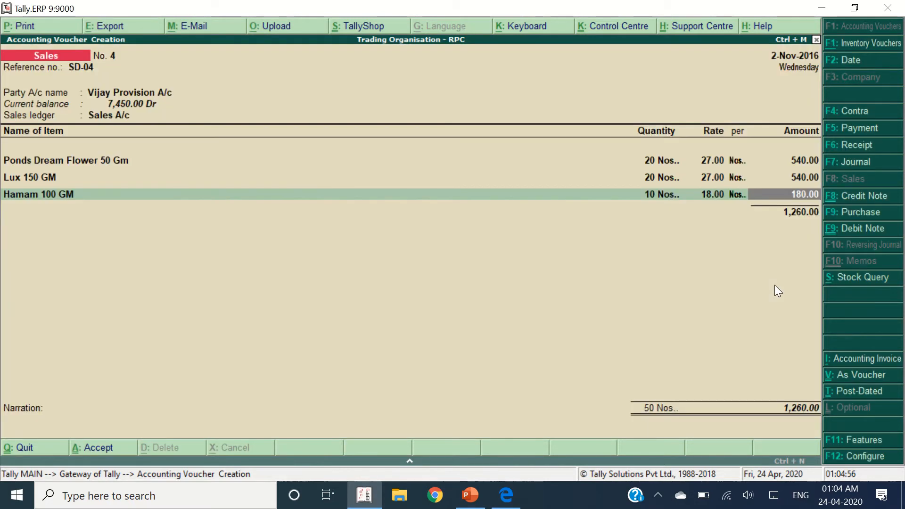
key("Return")
key("Return")
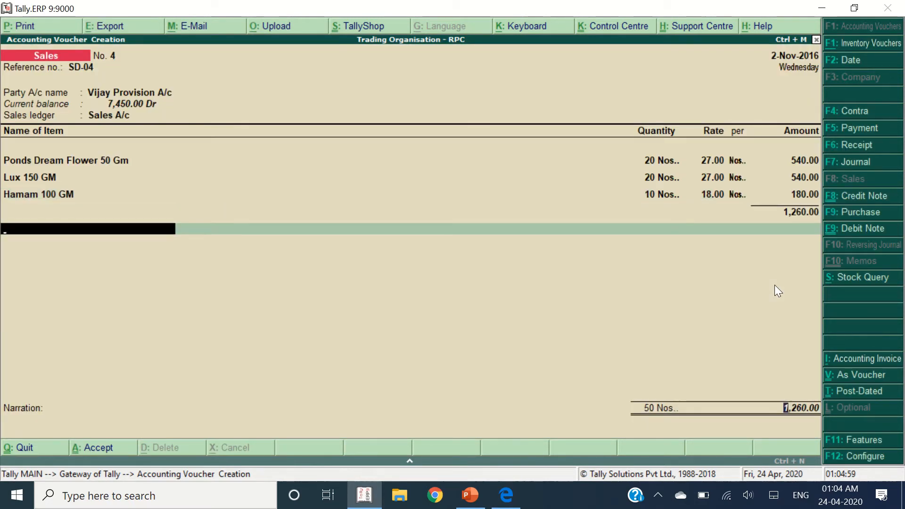
Set the bill-wise New Ref to SD-04 with 15 Days credit for 1,260.00 Dr and save the invoice
key("Return")
key("Return")
key("Return")
key("Return")
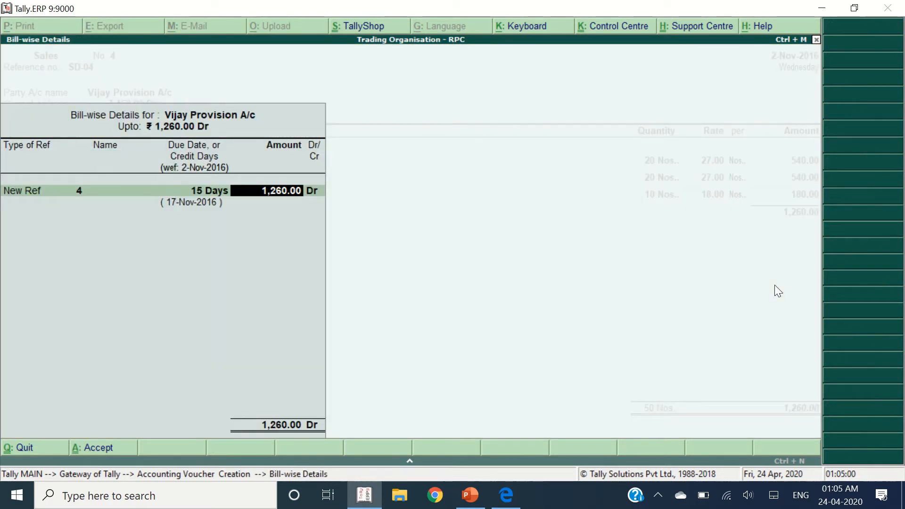
key("BackSpace")
key("BackSpace")
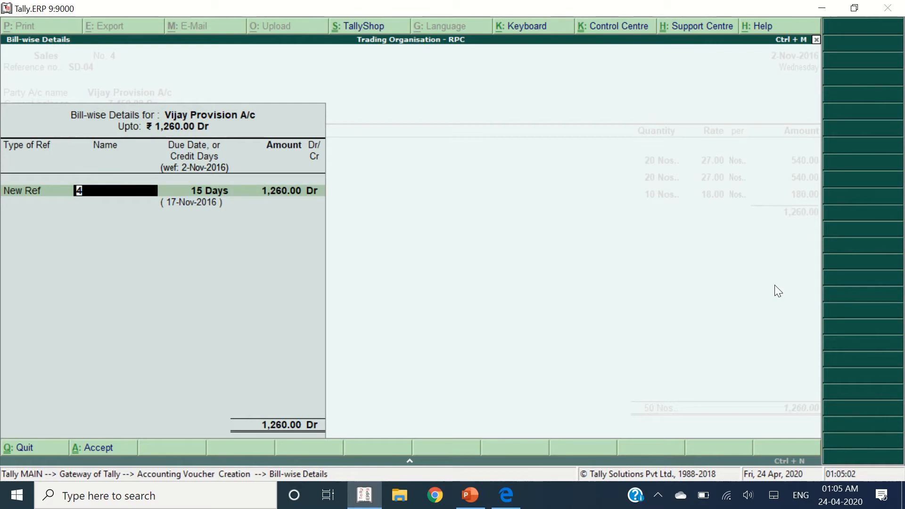
type("SD-04")
key("Return")
key("Return")
key("Return")
key("Return")
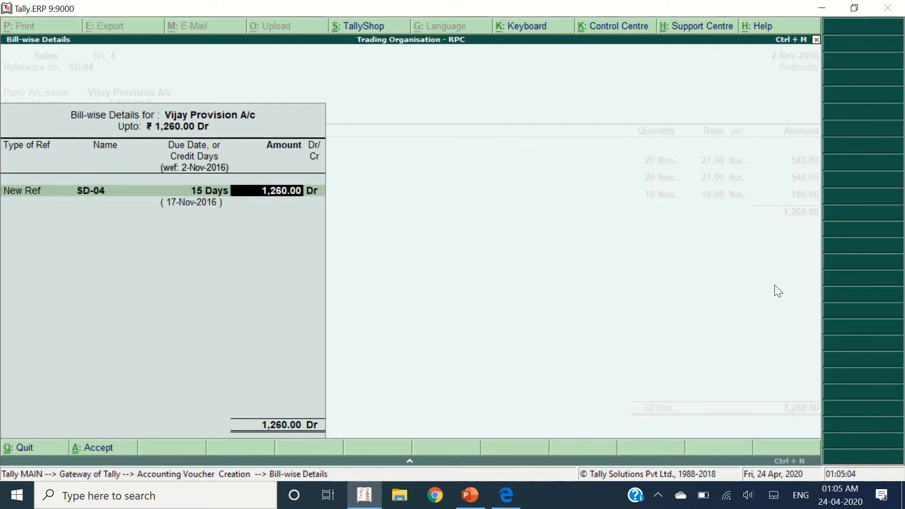
Find the A 2 Z Super Market sale in the practice PDF and enter SD-05 as the new Sales invoice's reference
key("alt+Tab")
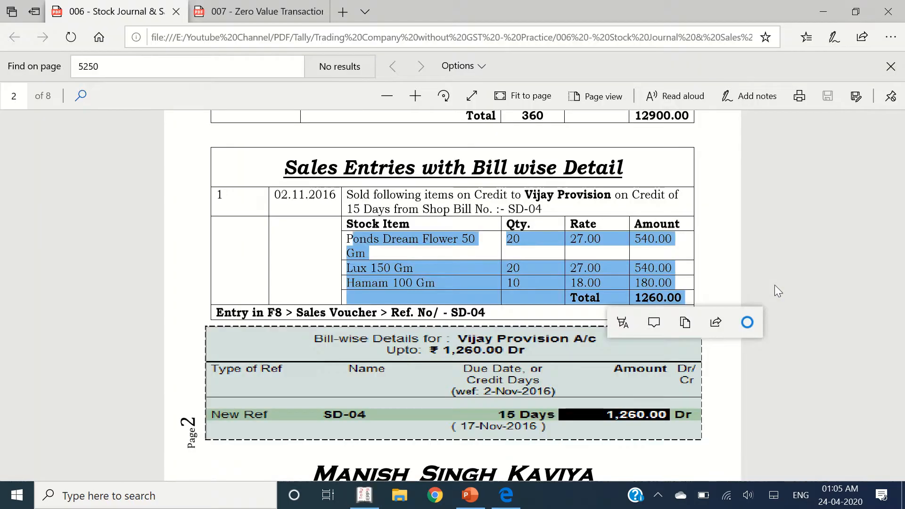
scroll(367, 273, "down", 8)
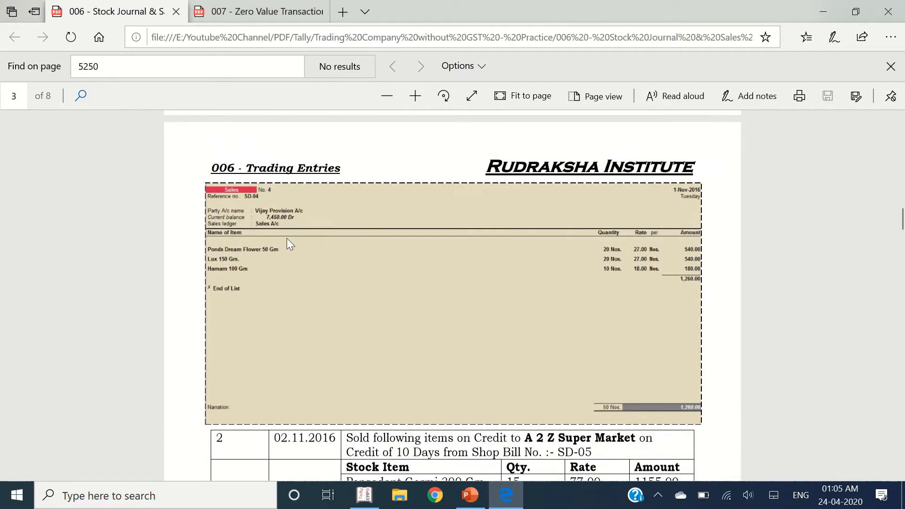
scroll(289, 243, "down", 5)
left_click_drag(356, 225, 636, 215)
key("alt+Tab")
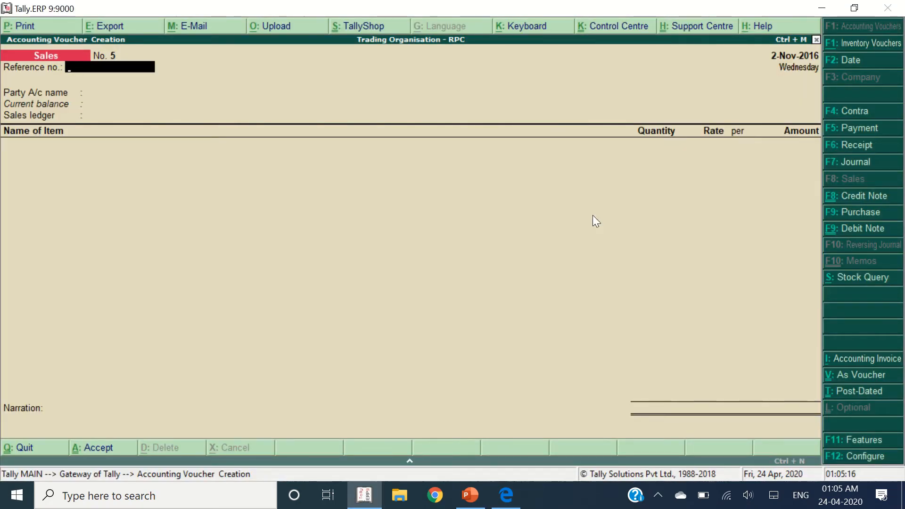
type("SD-05")
key("Return")
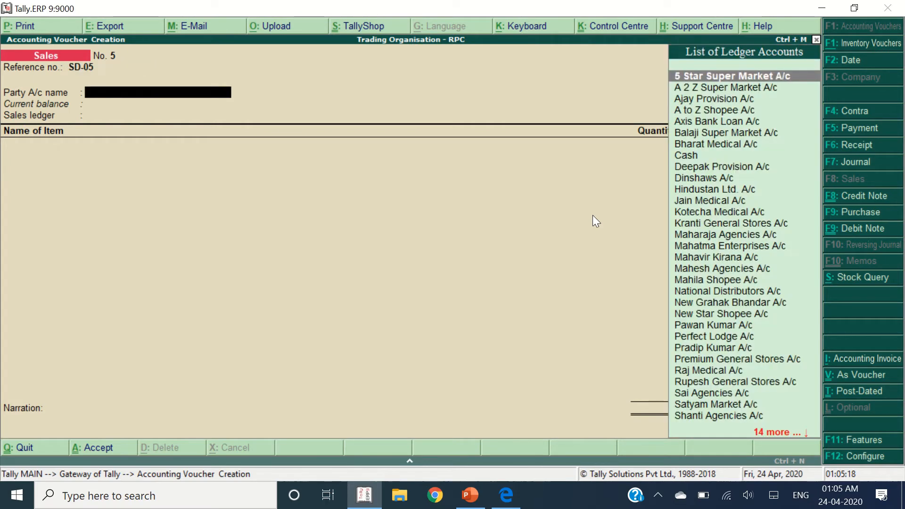
Choose A 2 Z Super Market A/c as the party, accept its default details, and choose Sales A/c as the sales ledger
type("A2z")
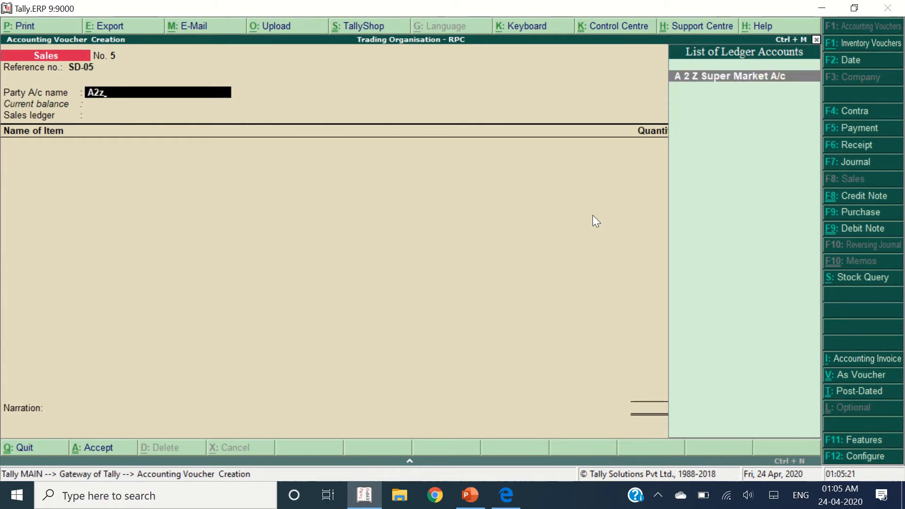
key("Return")
key("Return")
key("Return")
key("Return")
key("Return")
key("Return")
key("Return")
key("Return")
key("Return")
key("Return")
key("Return")
key("Return")
key("Return")
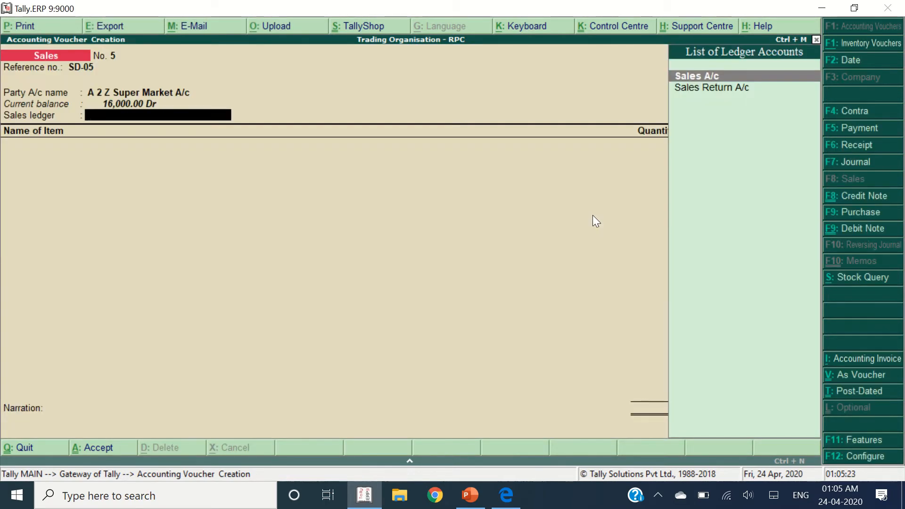
key("Return")
Check the A 2 Z Super Market item table in the PDF and select Pepsodent Germi 300 GM as the first item
key("alt+Tab")
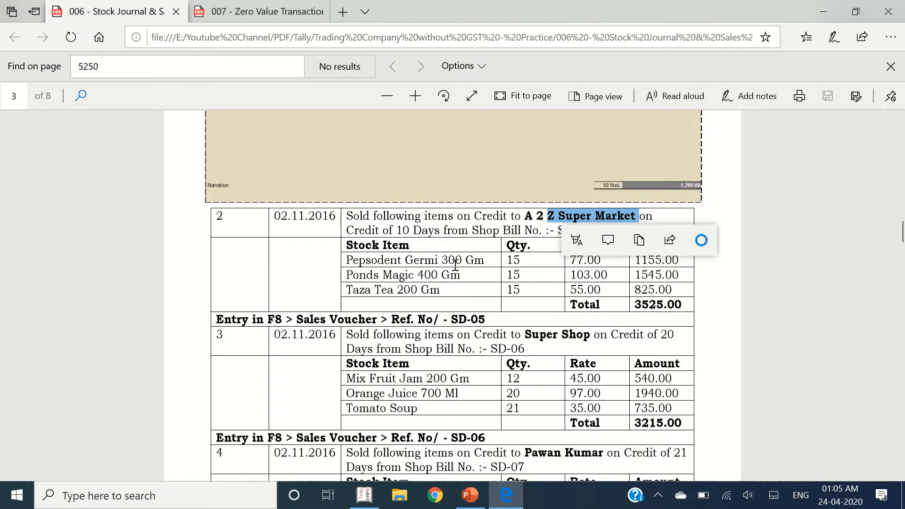
left_click_drag(354, 262, 681, 294)
key("alt+Tab")
type("Pep")
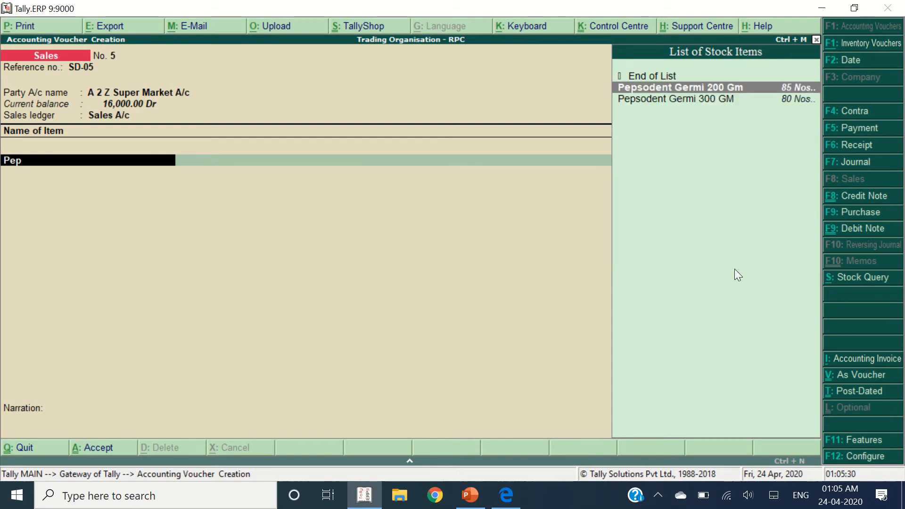
key("Down")
key("Return")
Check the PDF quantity and allocate 15 Nos of Pepsodent Germi 300 GM from the Shop godown at 77.00
type("s")
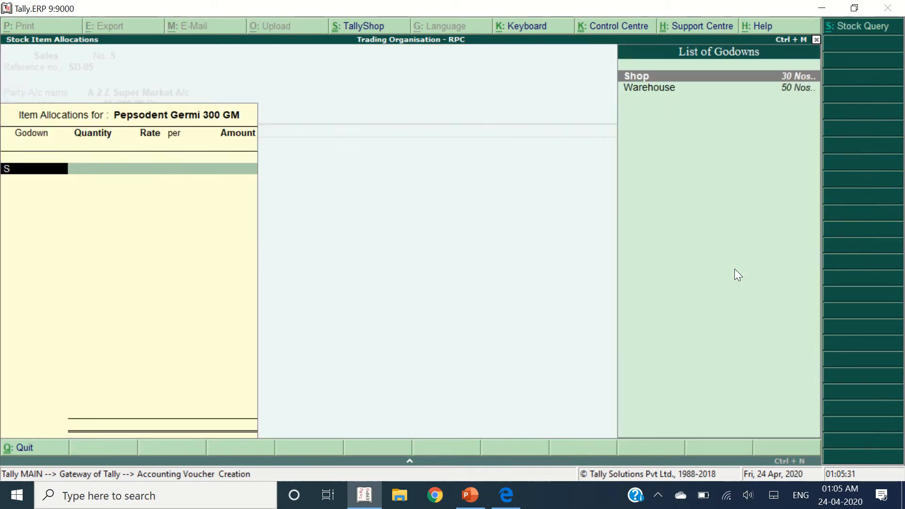
key("Return")
key("alt+Tab")
key("alt+Tab")
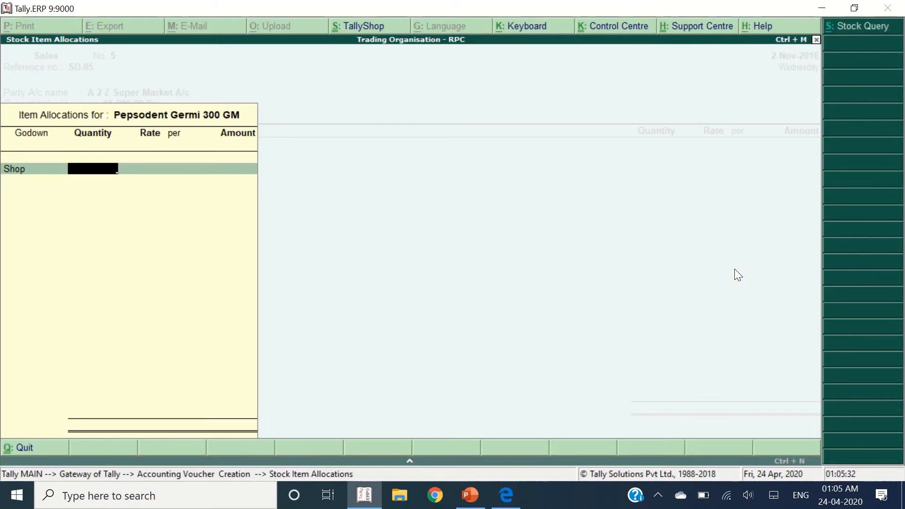
type("15")
key("Return")
key("Return")
key("Return")
key("Return")
key("Return")
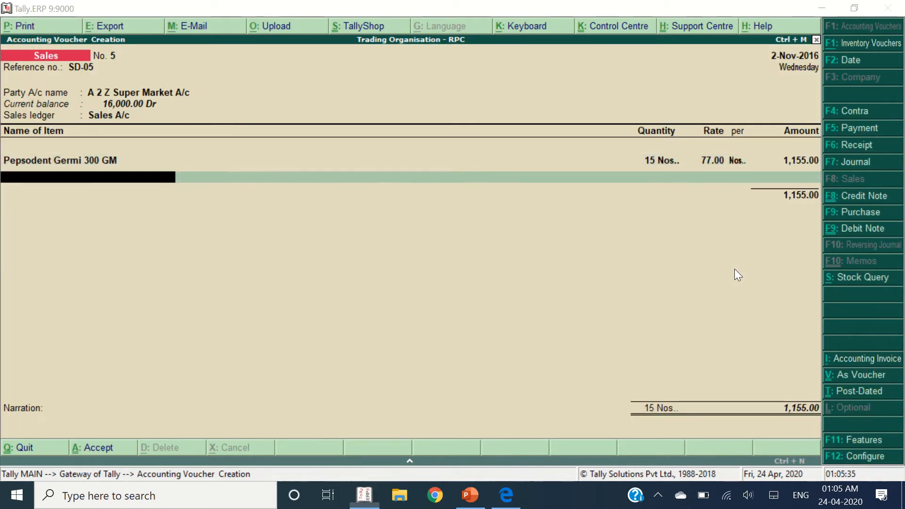
Check the PDF and select Ponds Magic 400 GM as the invoice's second item
key("alt+Tab")
key("alt+Tab")
type("Pon")
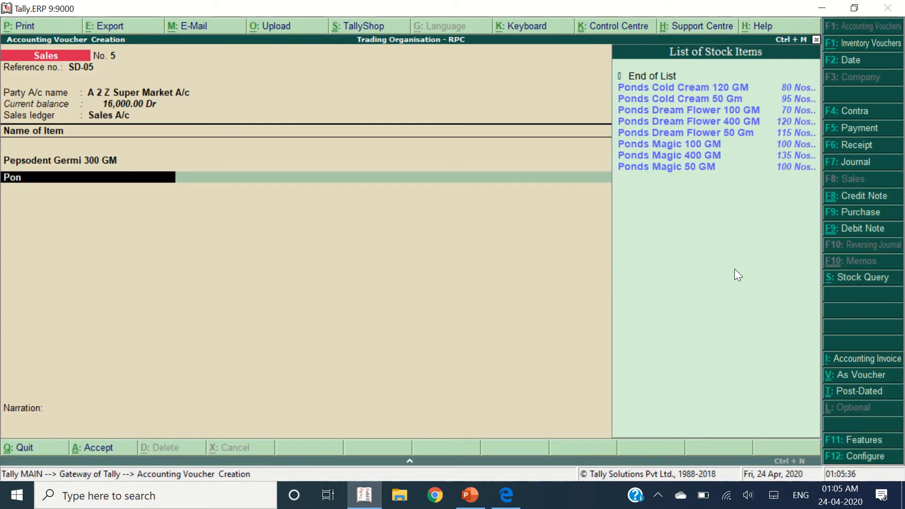
type("ds Magi")
key("Down")
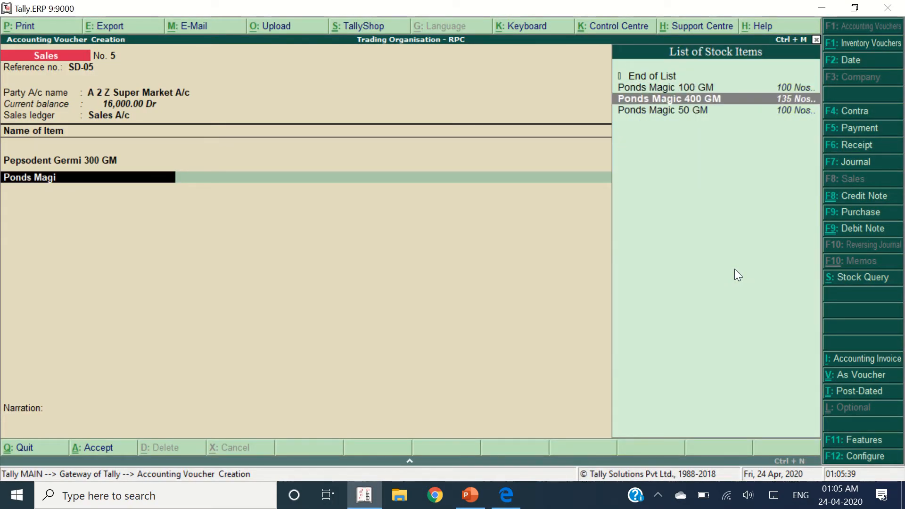
key("Return")
Check the PDF quantity and allocate 15 Nos of Ponds Magic 400 GM from the Shop godown at 103.00
key("Return")
key("alt+Tab")
key("alt+Tab")
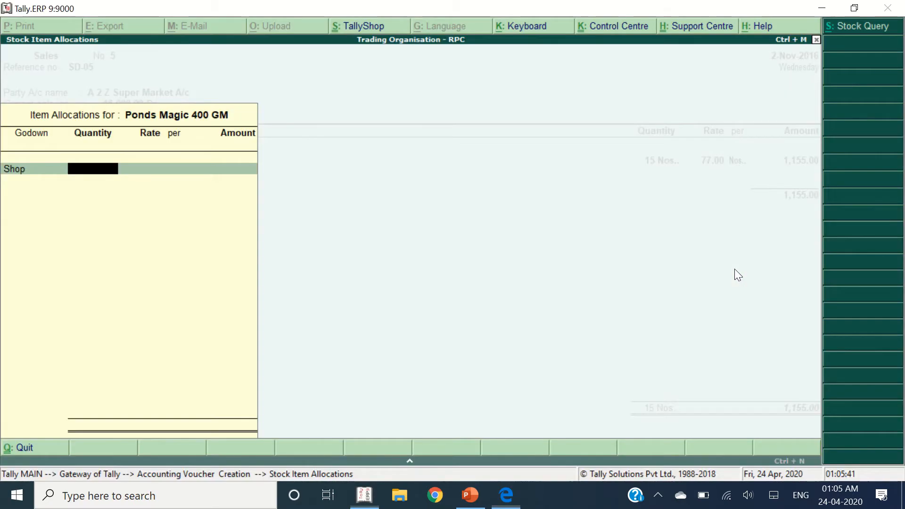
type("15")
key("Return")
key("Return")
key("Return")
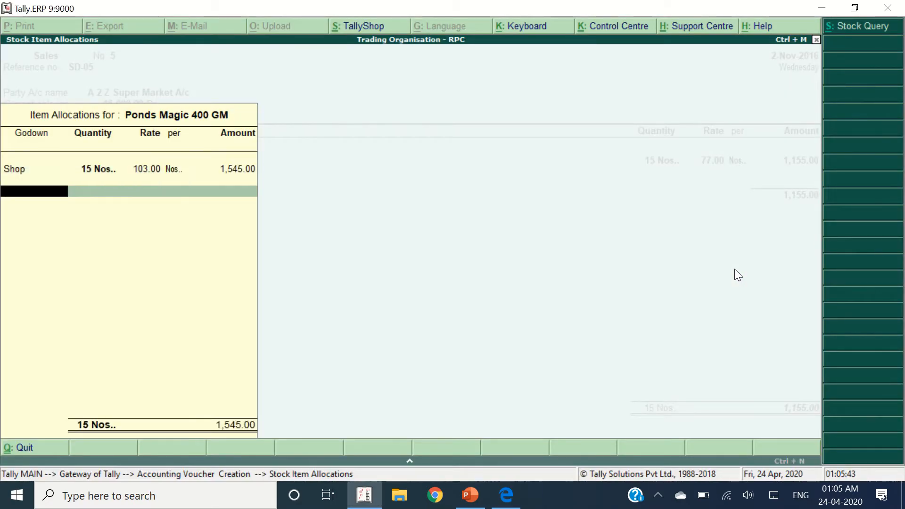
key("Return")
Check the PDF and select Taza Tea 200 Gm as the invoice's third item
key("alt+Tab")
key("alt+Tab")
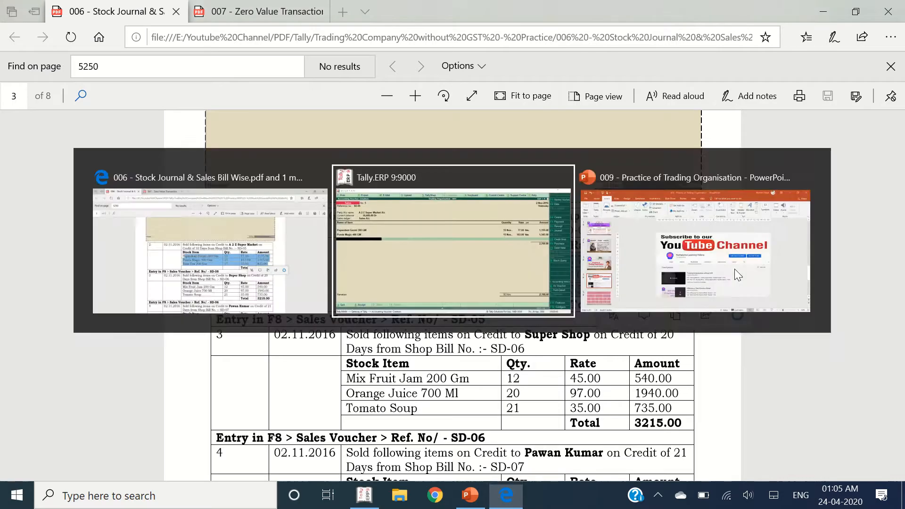
type("Taza")
key("Return")
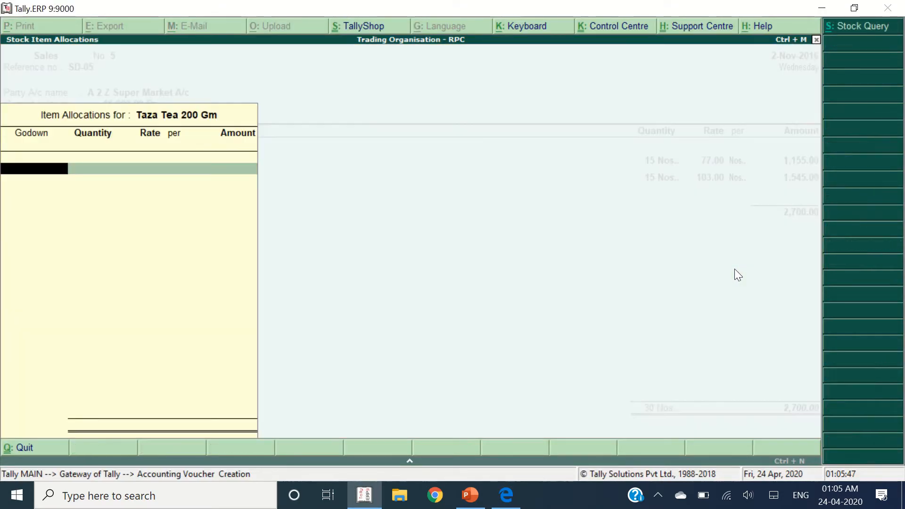
Allocate 15 Nos of Taza Tea 200 Gm from the Shop godown at a rate of 55.00
key("Return")
key("alt+Tab")
key("alt+Tab")
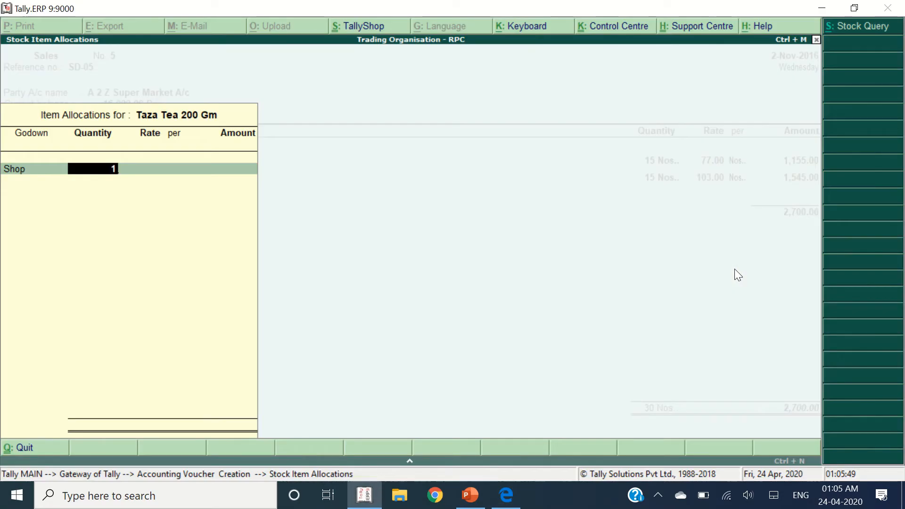
type("15")
key("Return")
key("Return")
key("Return")
key("Return")
key("Return")
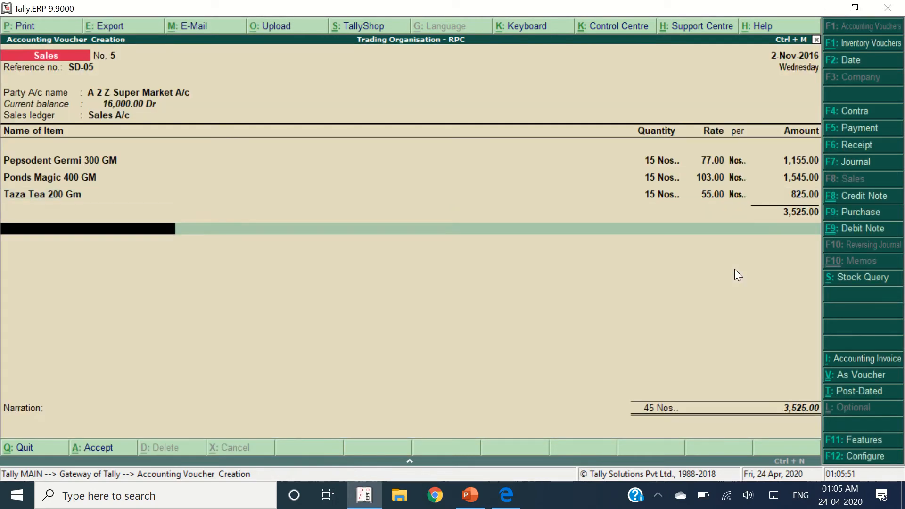
Check the voucher total against the PDF, enter SD-05 as the new bill reference with 10 credit days, and save the voucher
key("alt+Tab")
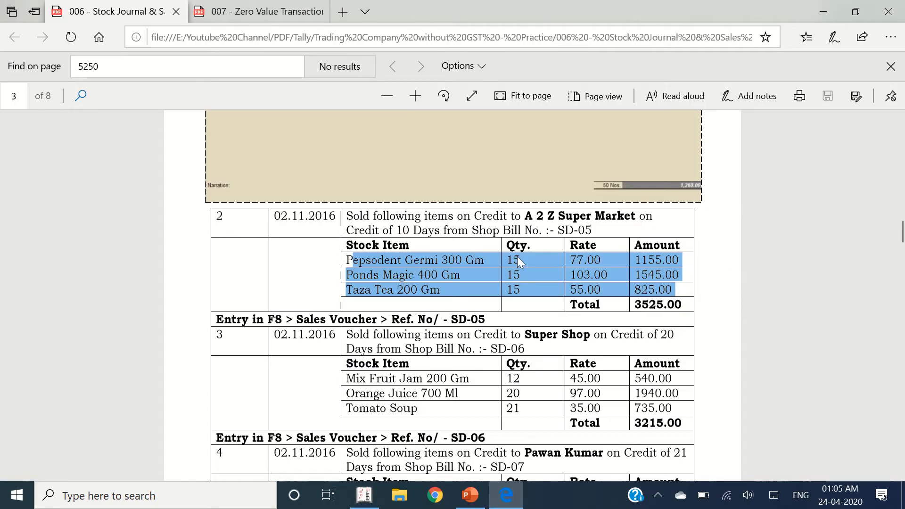
left_click(516, 257)
double_click(683, 306)
key("alt+Tab")
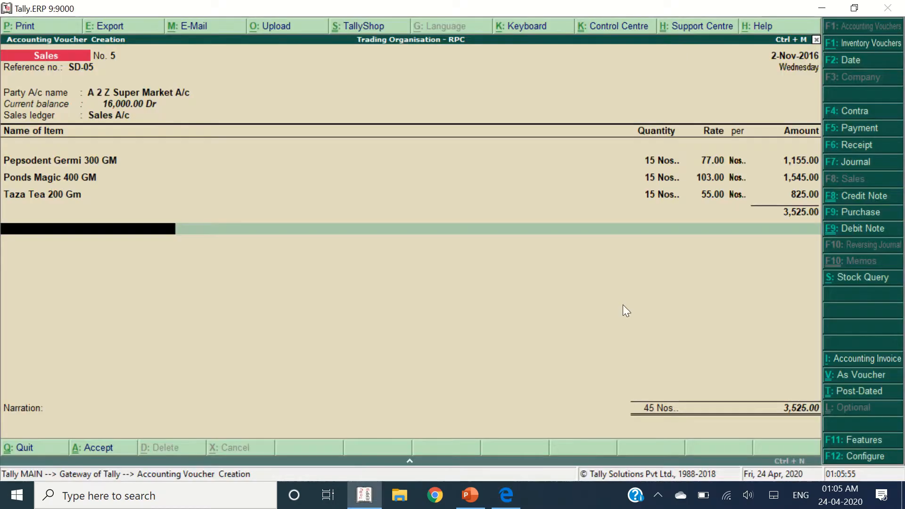
key("Return")
key("Return")
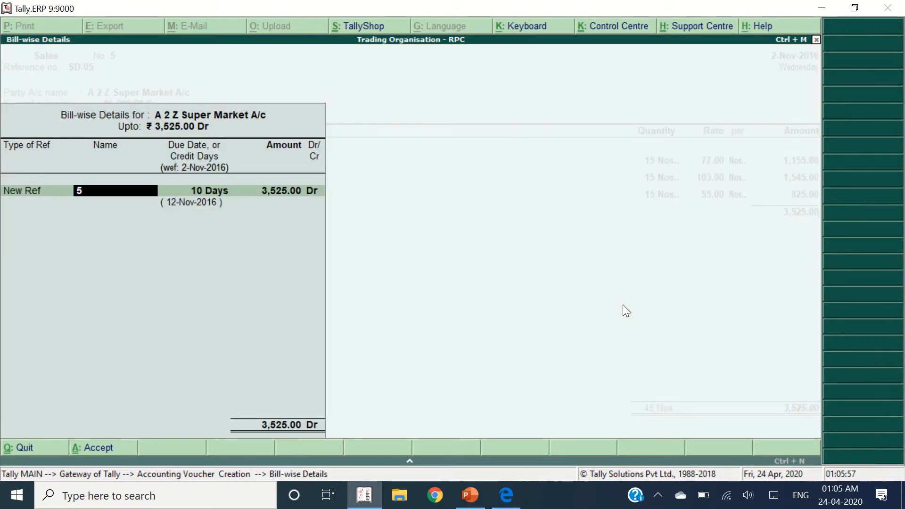
key("Return")
key("Return")
key("Return")
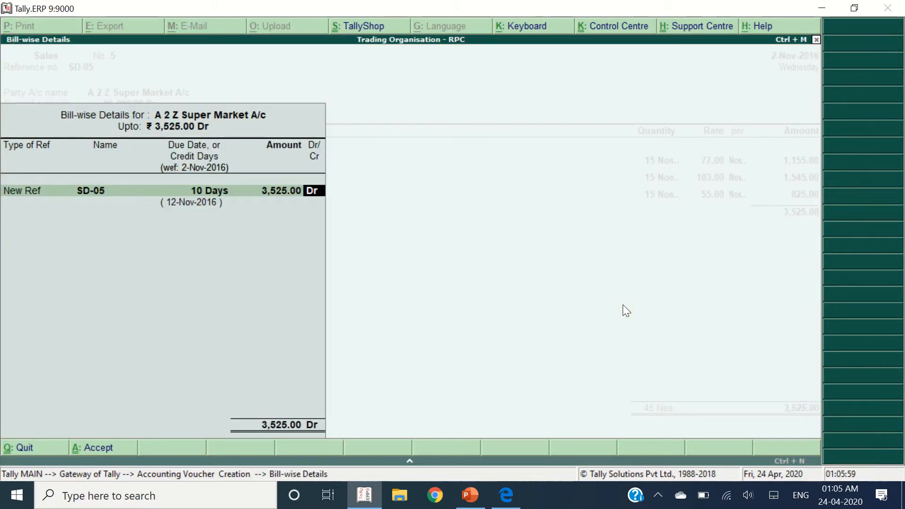
Read entry 3 in the PDF and set the new sales voucher's reference to SD-06 and party to Super Shop A/c
key("alt+Tab")
scroll(377, 265, "down", 3)
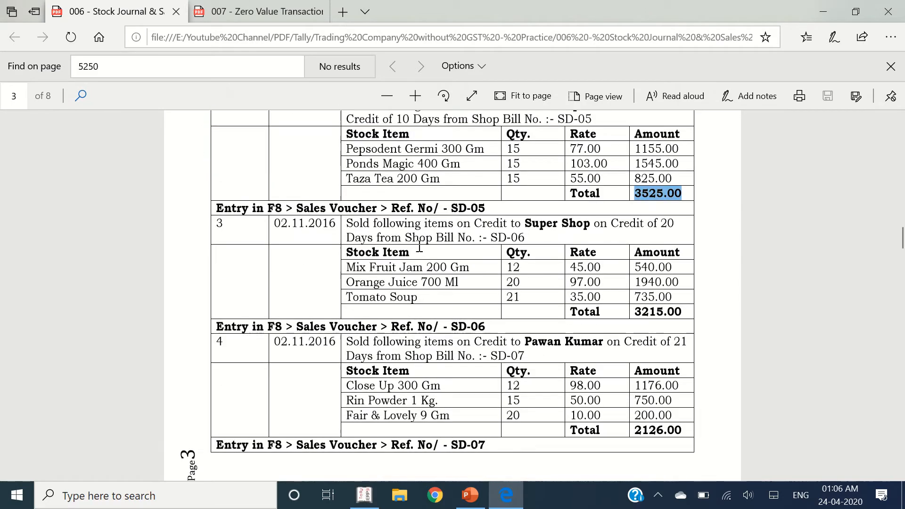
left_click_drag(377, 223, 561, 224)
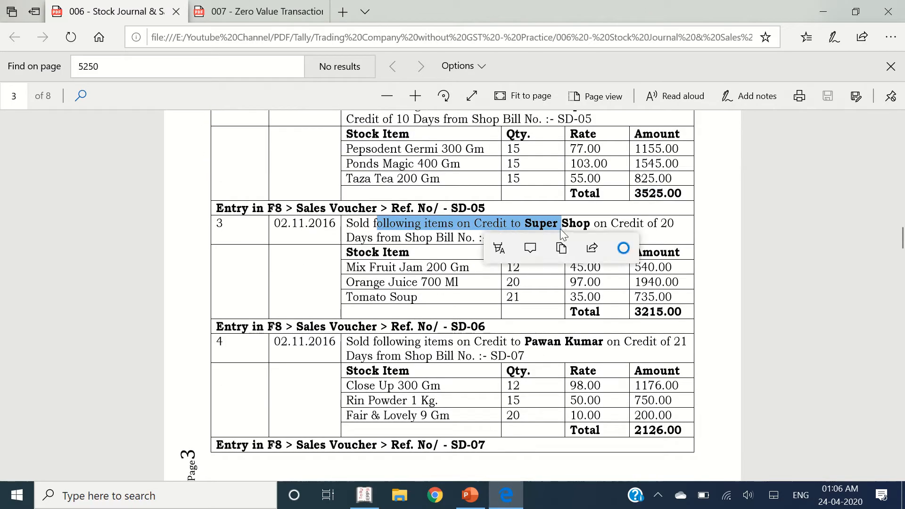
left_click(662, 222)
key("alt+Tab")
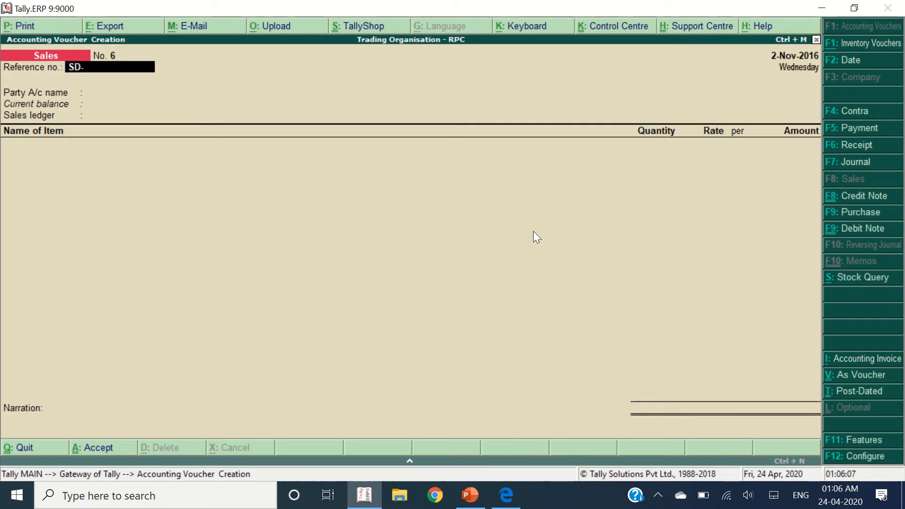
type("6")
key("Return")
type("Super")
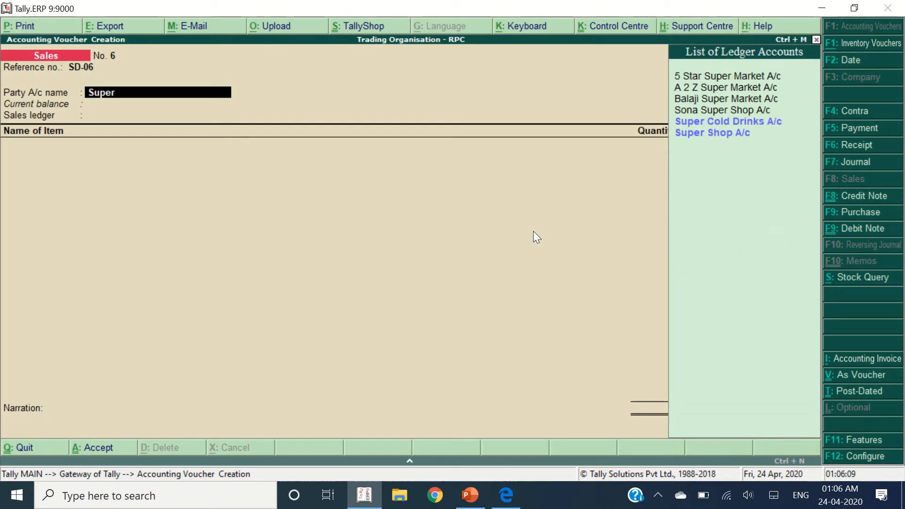
key("Down")
key("Return")
Accept the Super Shop party details without despatch information and use Sales A/c as the sales ledger
key("Return")
key("Return")
key("Return")
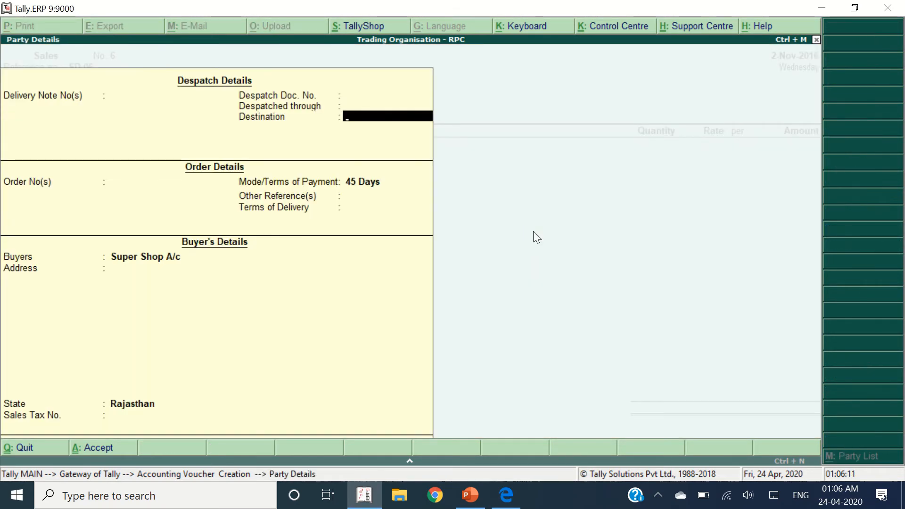
key("ctrl+a")
key("Return")
Consult the SD-06 item list in the PDF and select Mix Fruit Jam 200 Gm as the voucher's first item
key("alt+Tab")
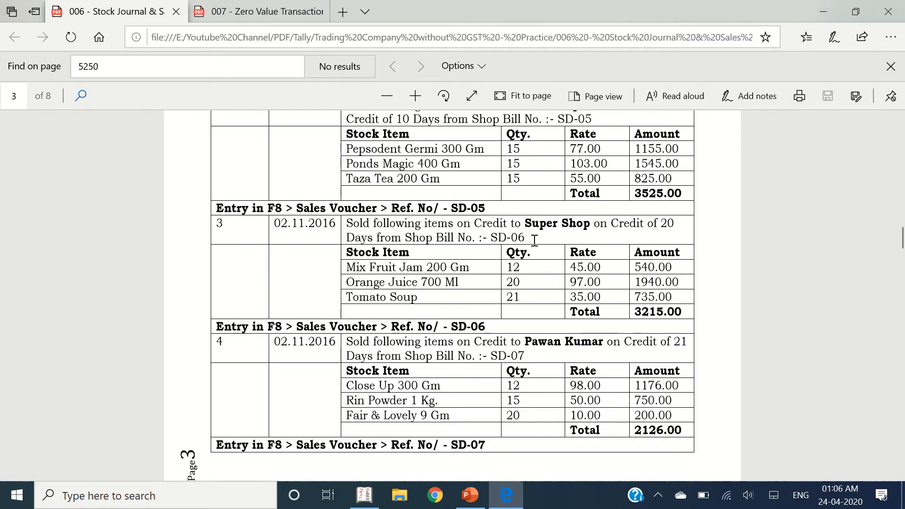
scroll(490, 237, "down", 3)
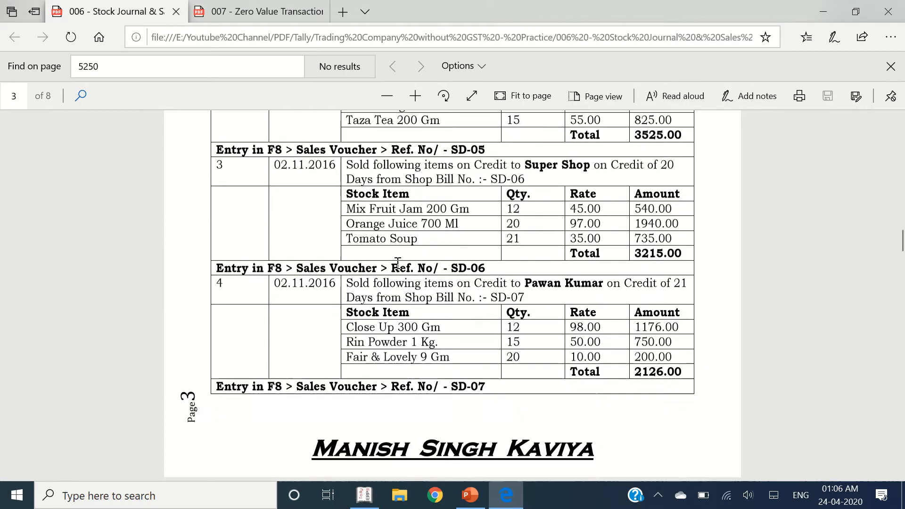
left_click_drag(350, 156, 683, 185)
key("alt+Tab")
type("Mix")
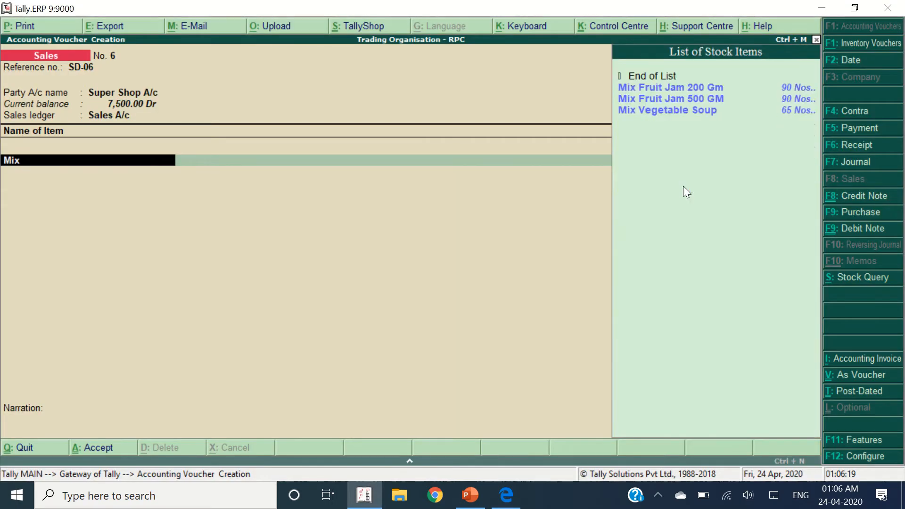
key("Return")
type("S")
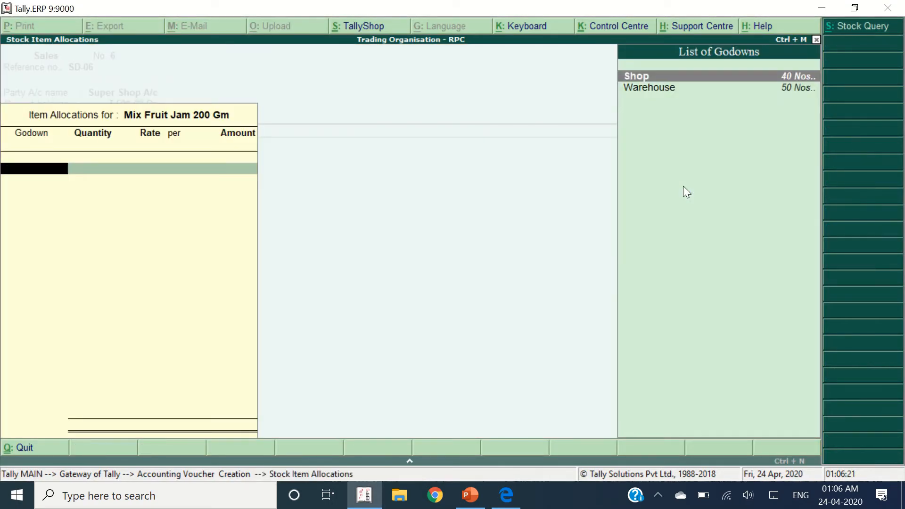
key("Escape")
key("alt+Tab")
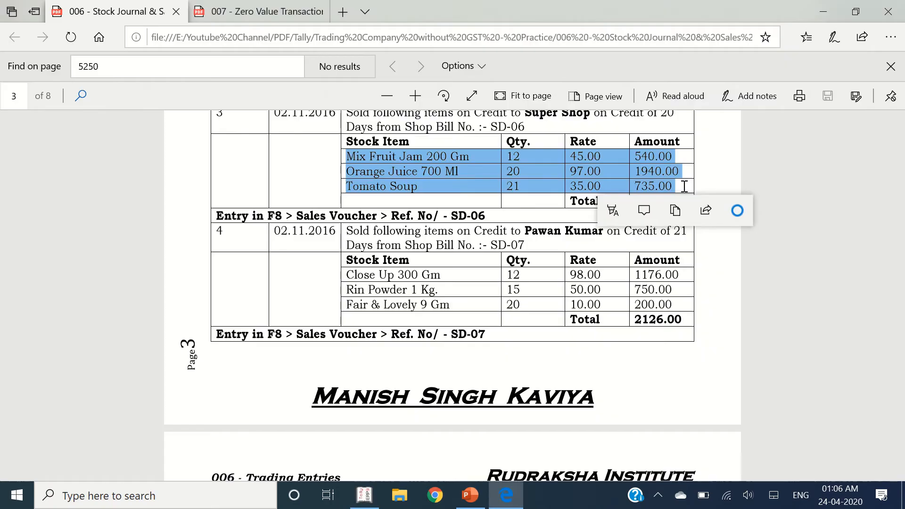
key("alt+Tab")
key("alt+Tab")
key("alt+Tab")
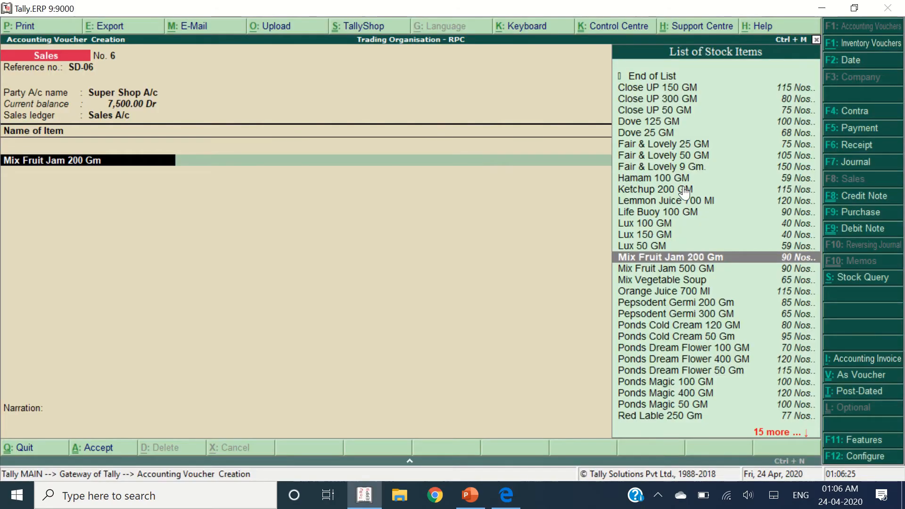
Allocate 12 Nos of Mix Fruit Jam 200 Gm from the Shop godown at a rate of 45.00
key("Return")
type("S")
key("Return")
key("alt+Tab")
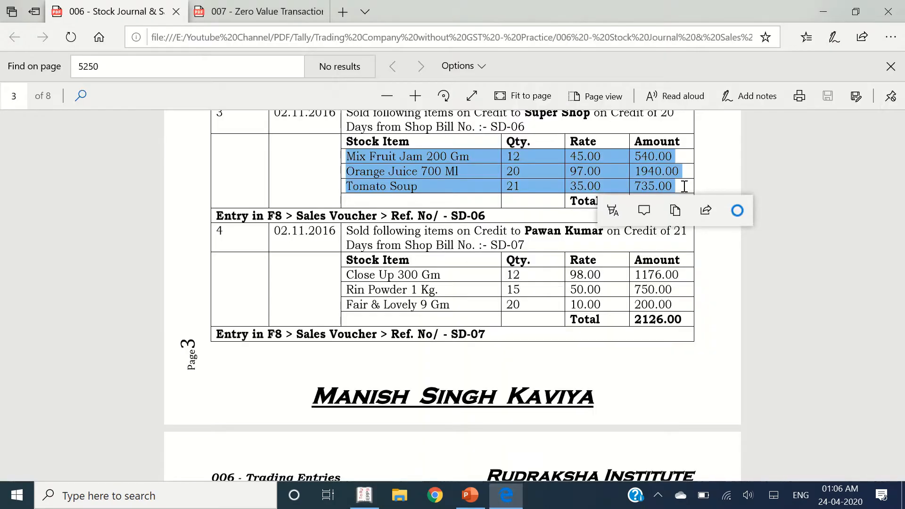
key("alt+Tab")
key("Return")
key("Return")
key("Return")
key("Return")
key("Return")
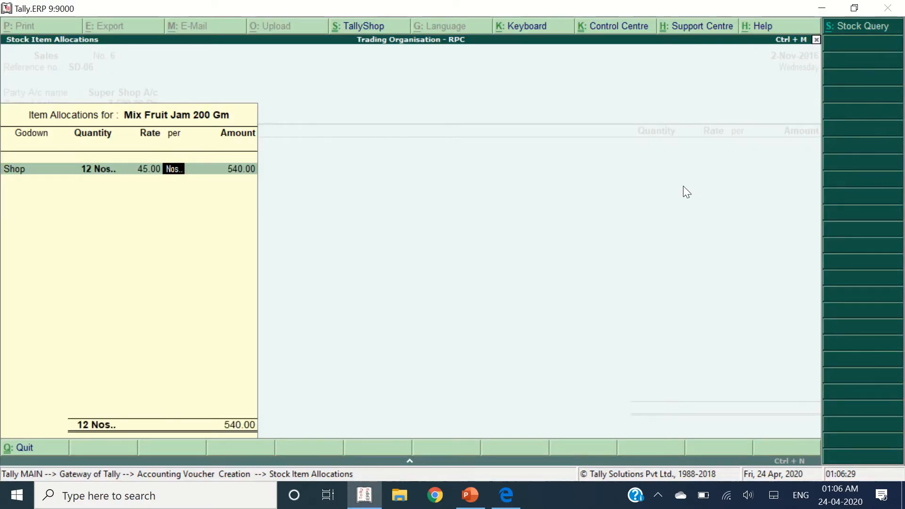
Add Orange Juice 700 Ml as the second item, supplied from the Shop godown
key("alt+Tab")
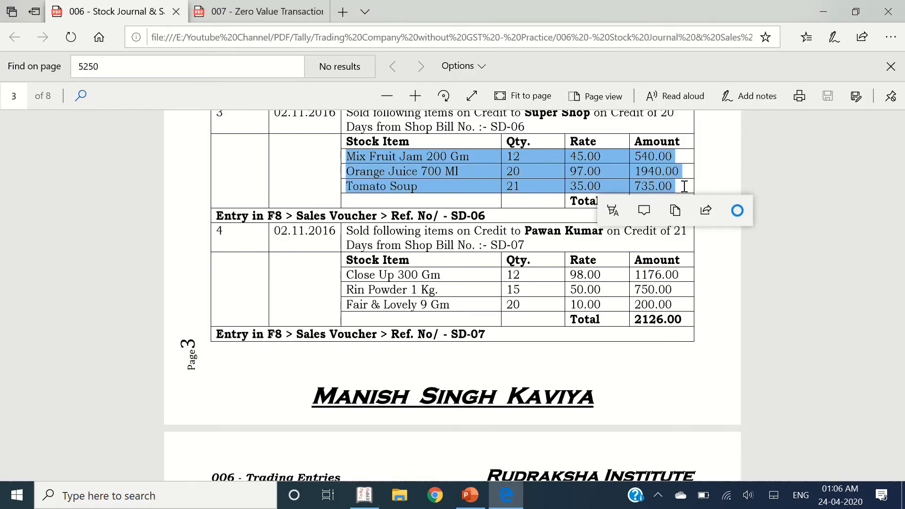
key("alt+Tab")
type("Orang")
key("Return")
type("S")
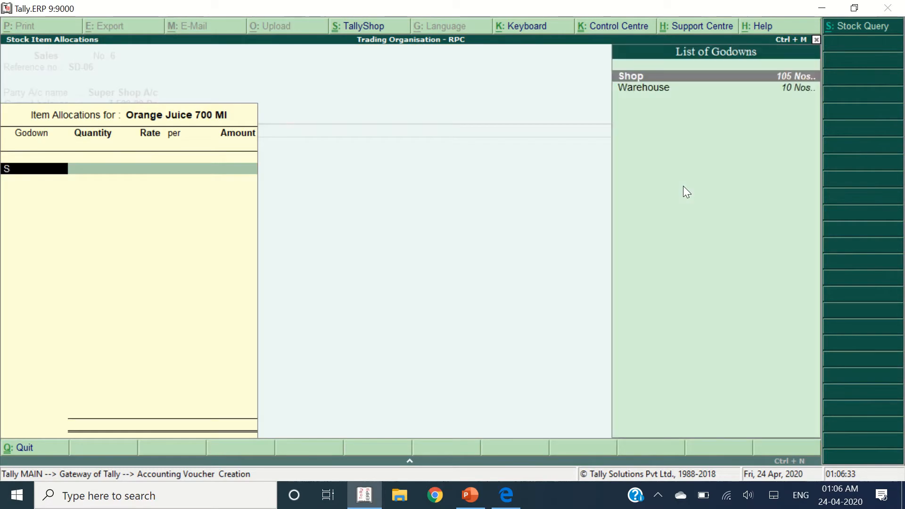
key("Return")
Set the Orange Juice quantity to 20 Nos and its rate to 97.00, as listed in the PDF
key("alt+Tab")
key("alt+Tab")
type("20")
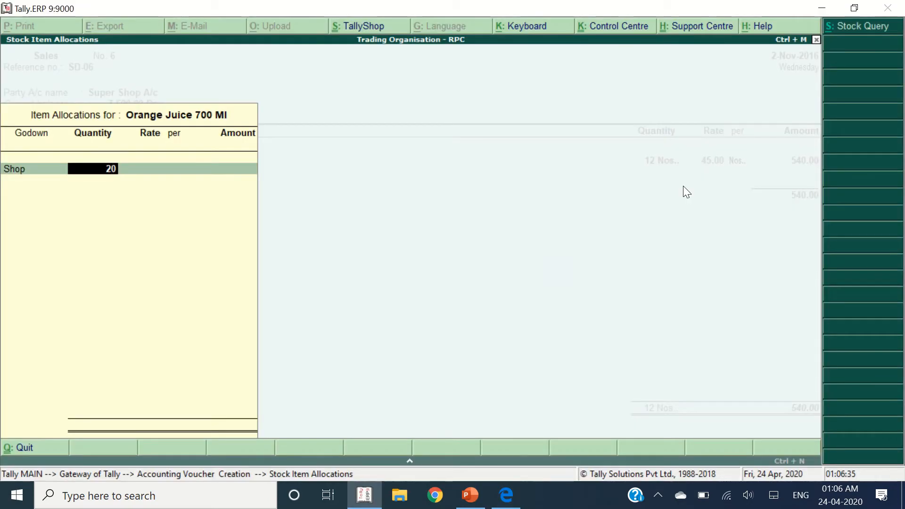
key("Return")
type("97")
key("Return")
key("Return")
key("Return")
key("Return")
Add Tomato Soup as the third item, supplied from the Shop godown
key("alt+Tab")
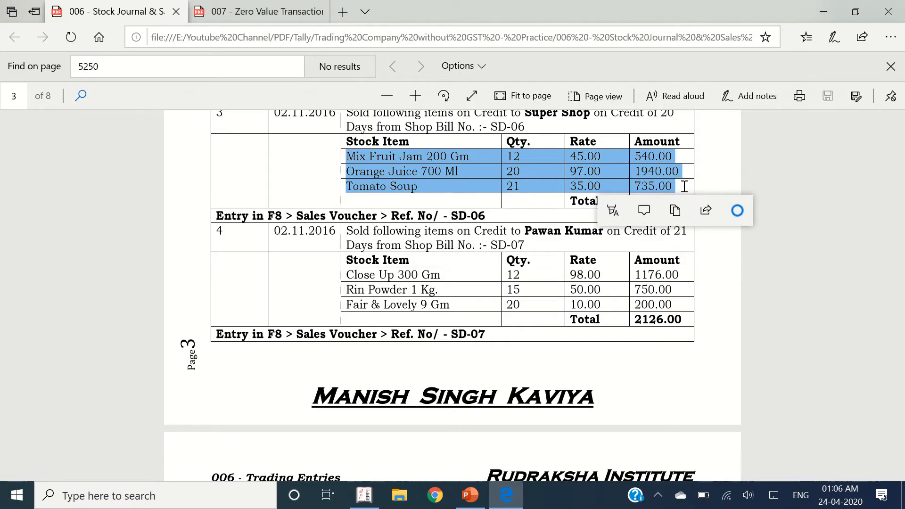
key("alt+Tab")
type("Tom")
key("Down")
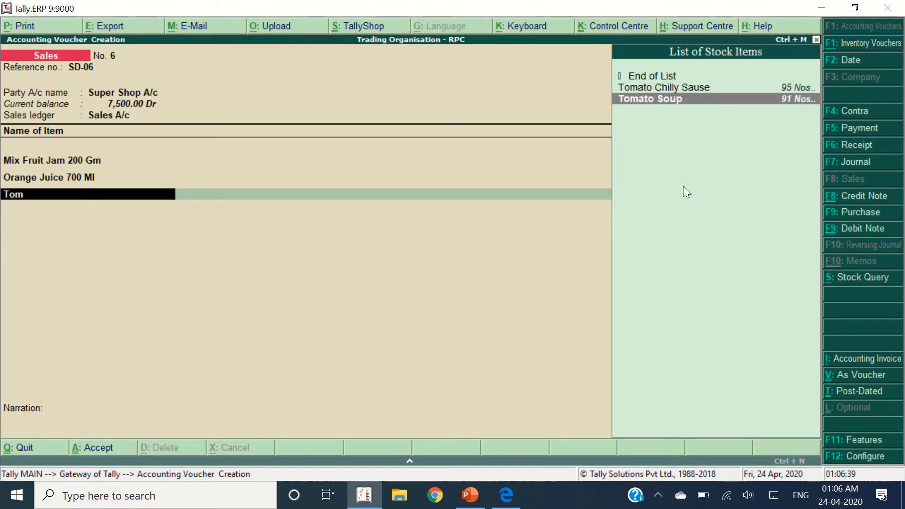
key("Return")
key("Return")
Set the Tomato Soup quantity to 21 Nos at a rate of 35.00 and complete its allocation
type("21")
key("Return")
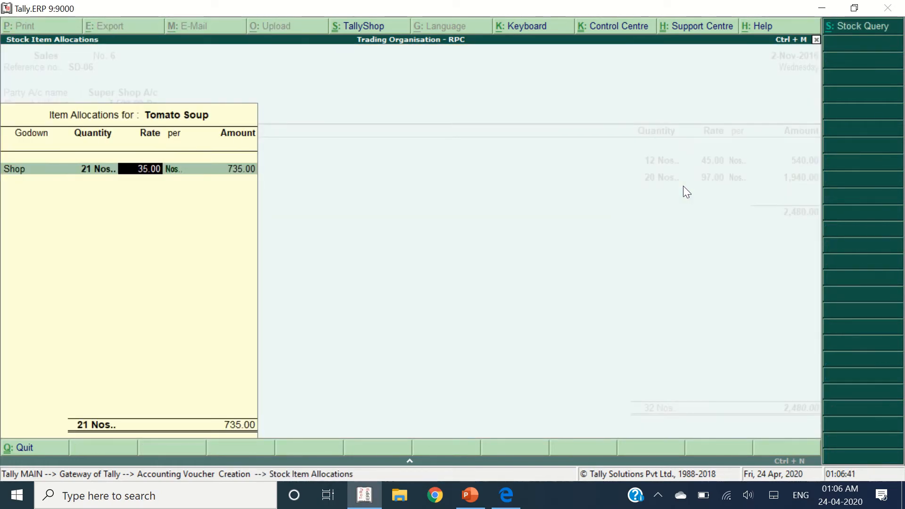
key("Return")
key("Return")
key("Return")
key("Return")
key("Return")
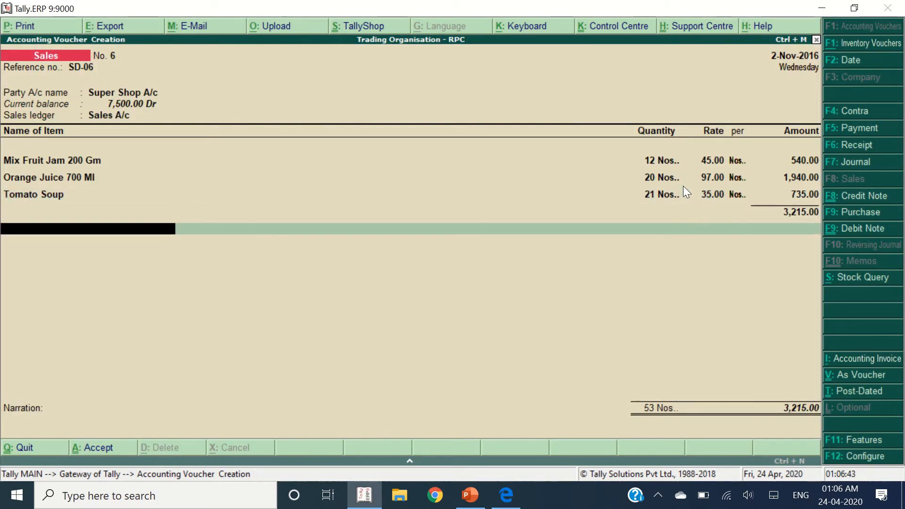
Compare the voucher total with the PDF, accept SD-06 as the new bill reference, and save the Super Shop voucher
key("alt+Tab")
left_click_drag(689, 203, 633, 202)
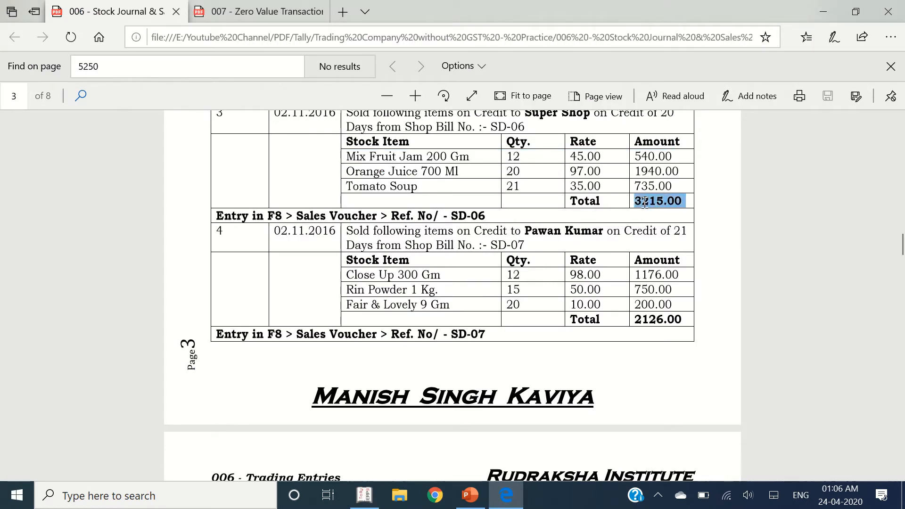
key("alt+Tab")
key("Return")
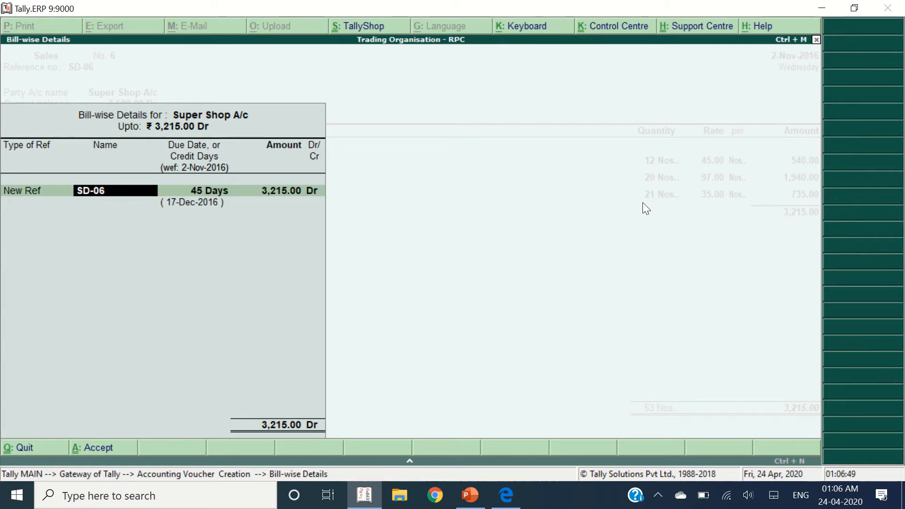
key("Return")
key("Return")
key("Return")
key("Return")
key("Return")
Read entry 4 in the PDF and set the new voucher's reference to SD-07 and its party to that entry's customer account
key("alt+Tab")
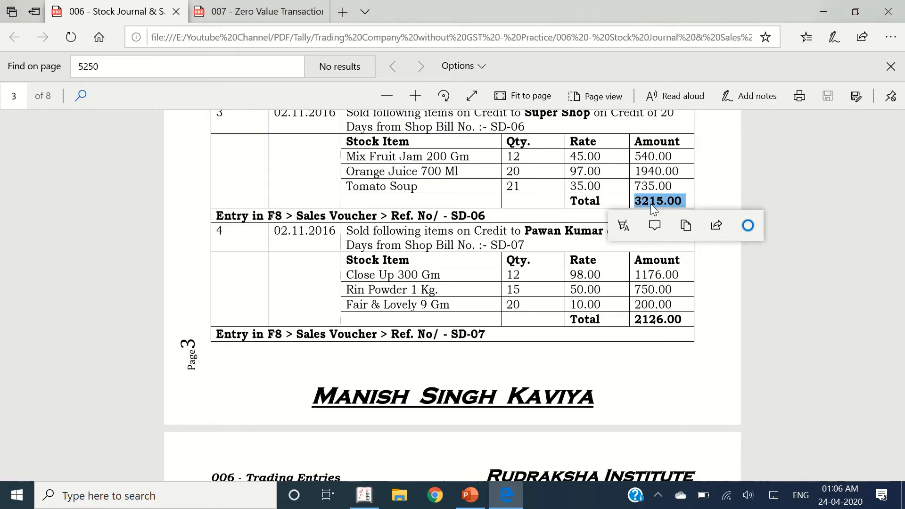
left_click(466, 204)
scroll(429, 229, "down", 1)
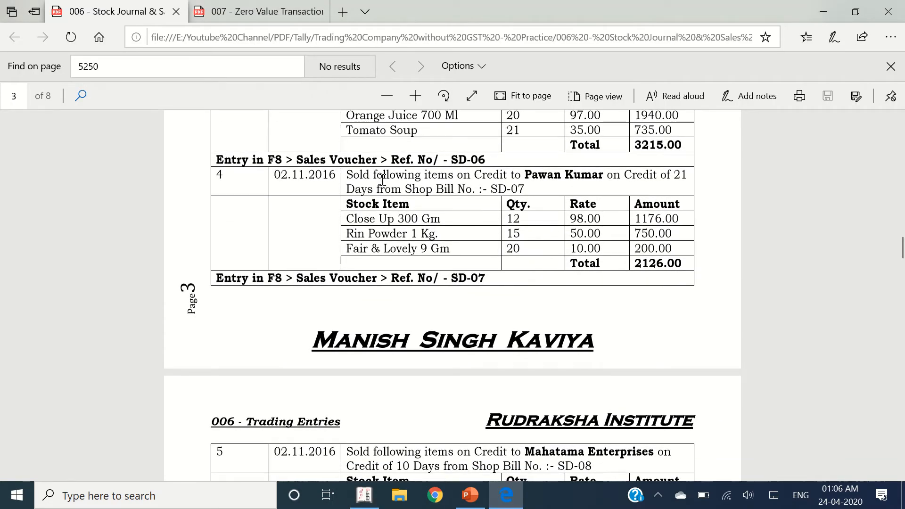
left_click_drag(354, 176, 511, 176)
double_click(564, 174)
left_click(563, 173)
key("alt+Tab")
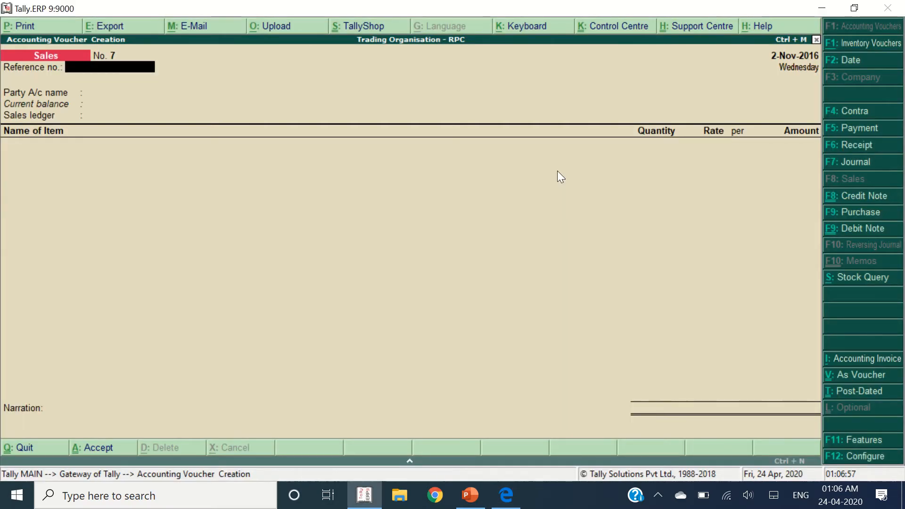
type("7")
key("Return")
type("Pawan")
key("Return")
Accept the SD-07 customer's party details without despatch information and use Sales A/c as the sales ledger
key("Return")
key("Return")
key("Return")
key("Return")
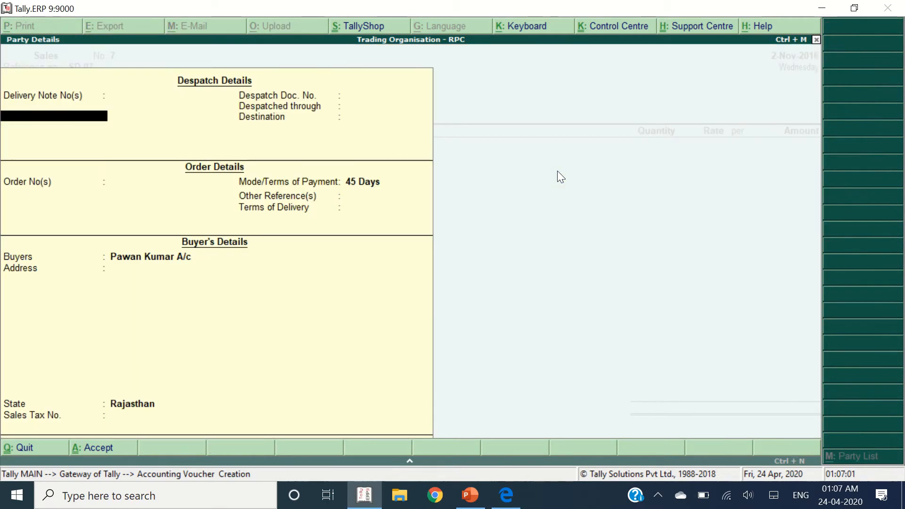
key("ctrl+a")
key("Return")
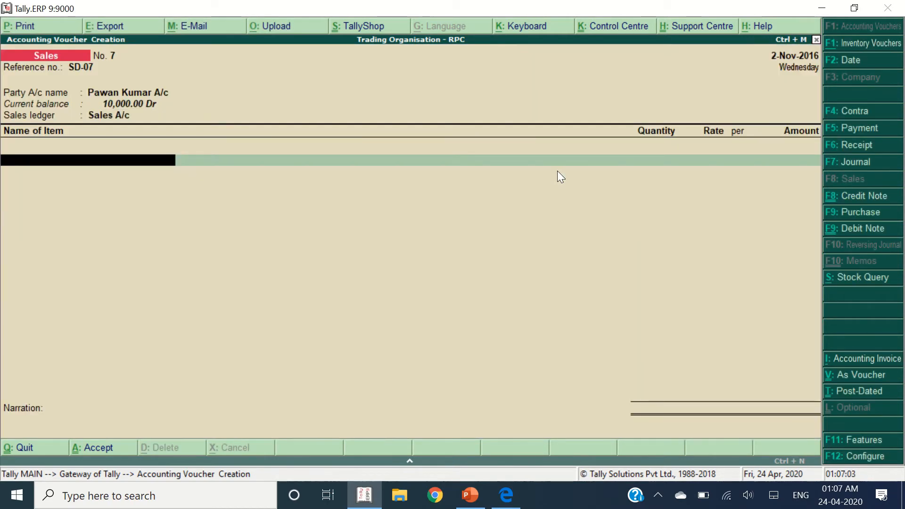
Read the item lines of entry 4 in the PDF and add Close UP 300 GM from the Shop godown to the SD-07 voucher
key("alt+Tab")
left_click(389, 227)
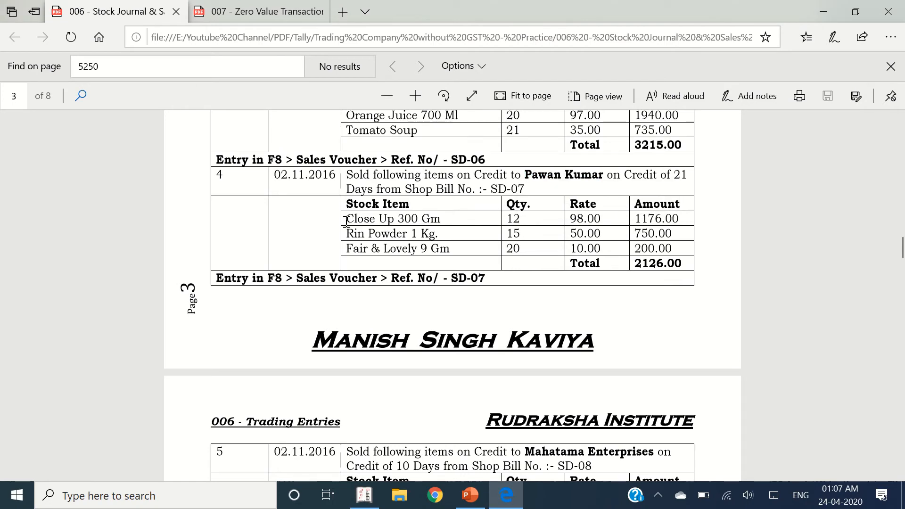
left_click_drag(346, 221, 694, 245)
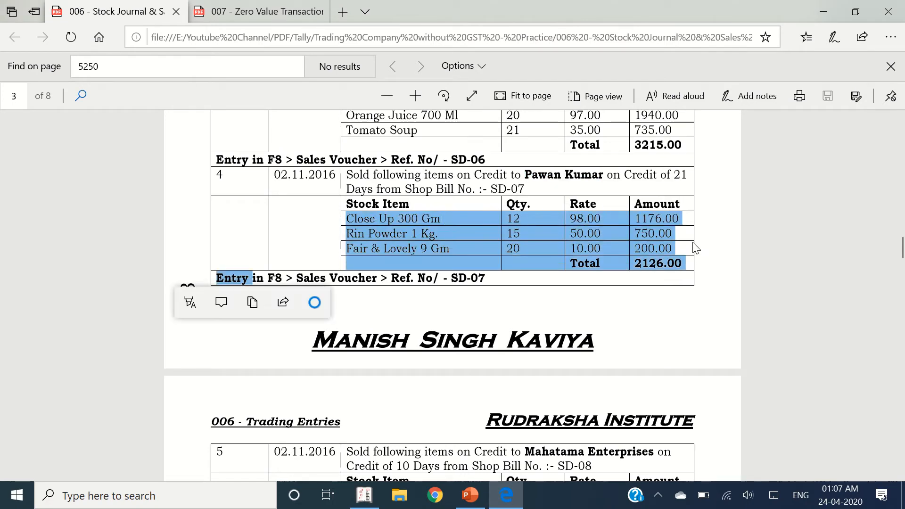
key("alt+Tab")
type("Close")
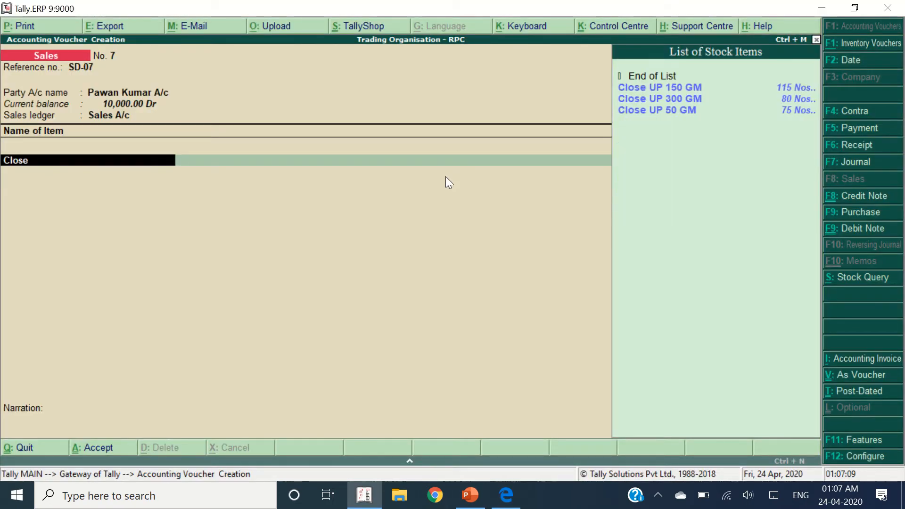
key("Down")
key("Return")
key("Return")
Set the Close UP 300 GM quantity to 12 Nos at a rate of 98.00 and complete its allocation
key("alt+Tab")
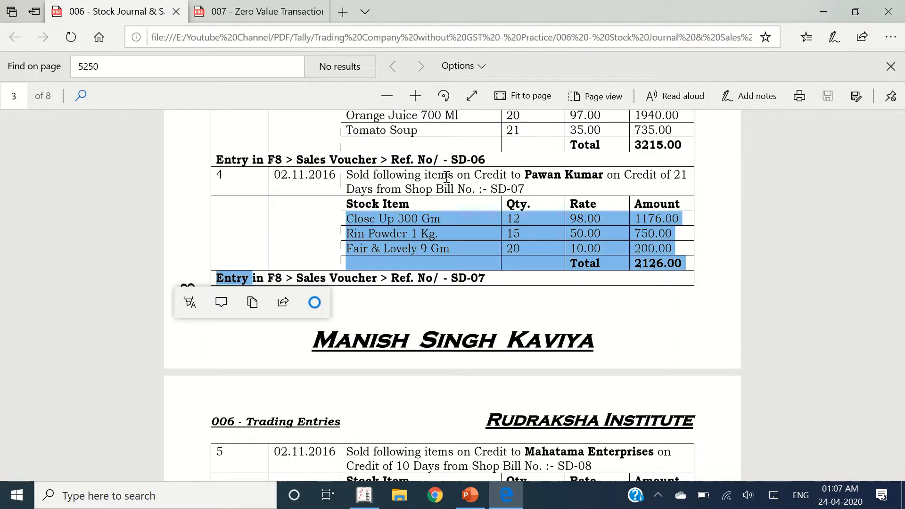
key("alt+Tab")
type("12")
key("Return")
key("Return")
key("Return")
key("Return")
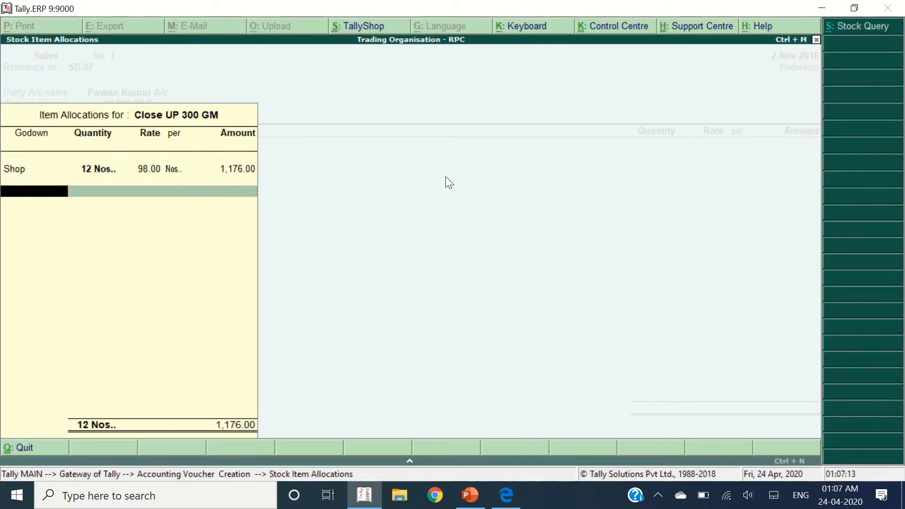
key("Return")
Check the second item of entry 4 in the PDF and add Rin Powder 1 Kg. from the Shop godown
key("alt+Tab")
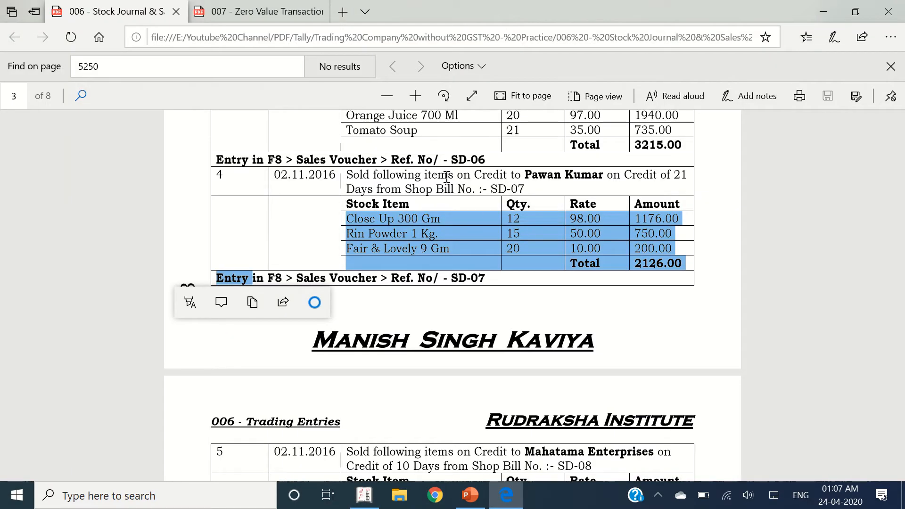
key("alt+Tab")
type("rin")
key("Return")
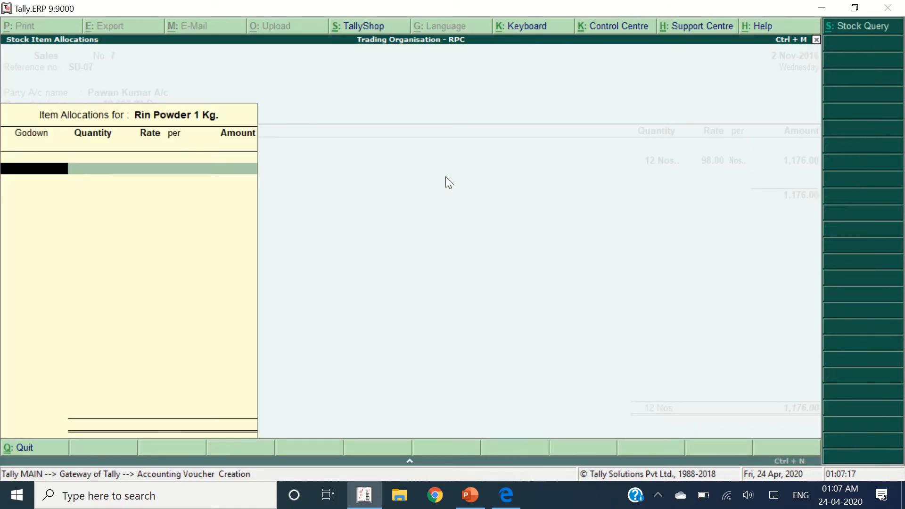
key("Return")
Set the Rin Powder 1 Kg. quantity to 15 Nos at a rate of 50.00 and complete its allocation
key("alt+Tab")
key("alt+Tab")
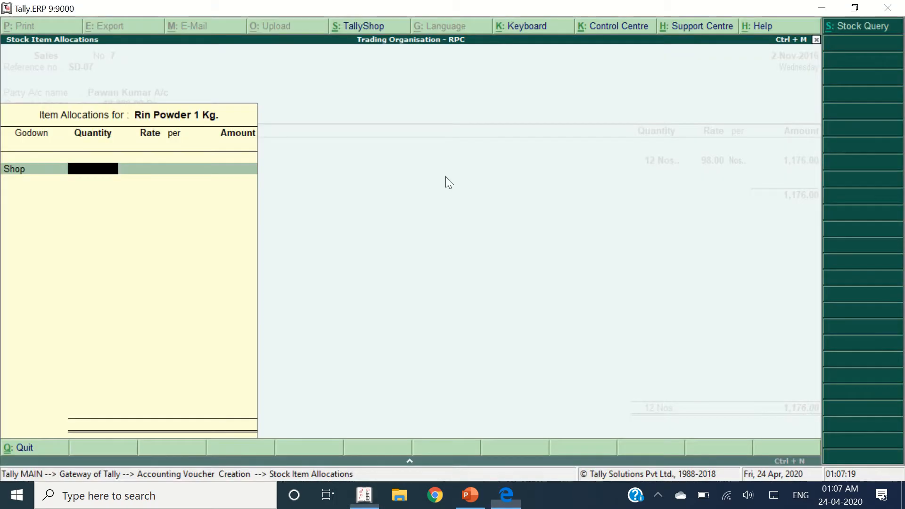
type("15")
key("Return")
key("Return")
key("Return")
key("Return")
key("Return")
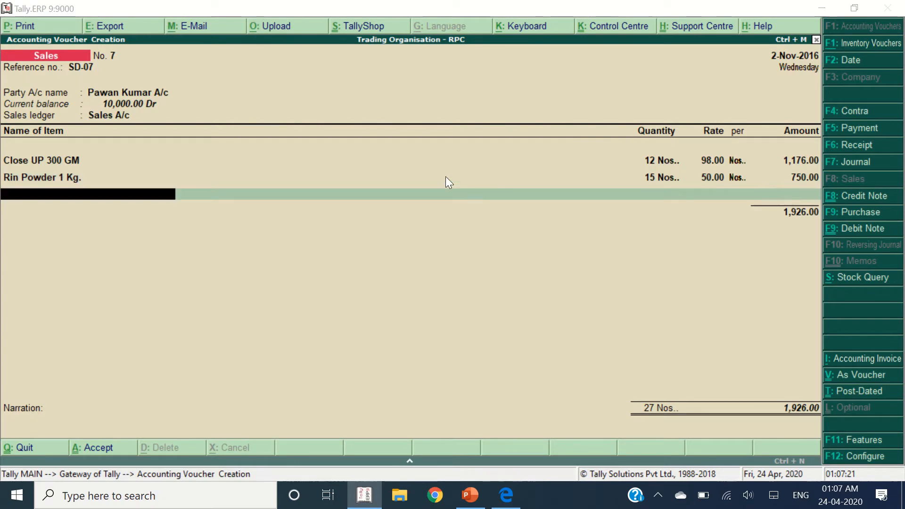
Check the third item of entry 4 in the PDF and add Fair & Lovely 9 Gm. from the Shop godown
key("alt+Tab")
key("alt+Tab")
type("Fai")
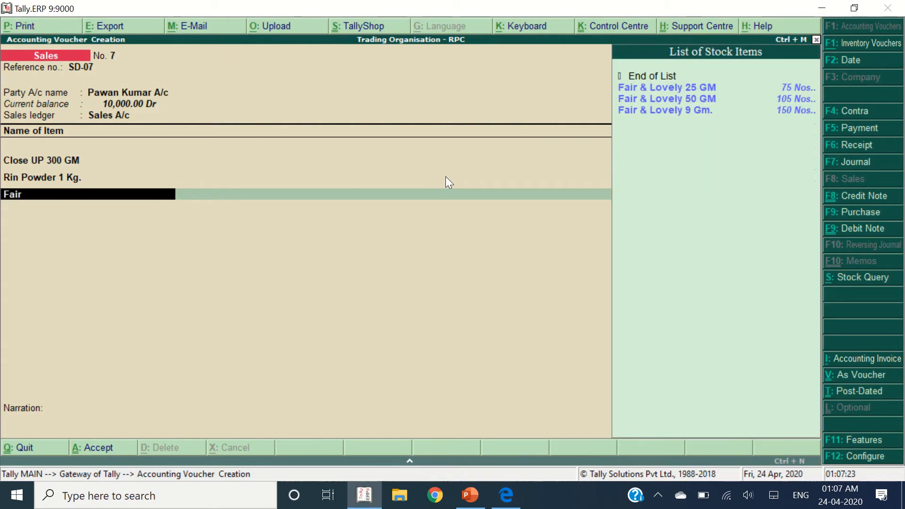
type("r")
key("Down")
key("Down")
key("Down")
key("Return")
key("Return")
Set the Fair & Lovely 9 Gm. quantity to 20 Nos at a rate of 10.00 and complete its allocation
key("alt+Tab")
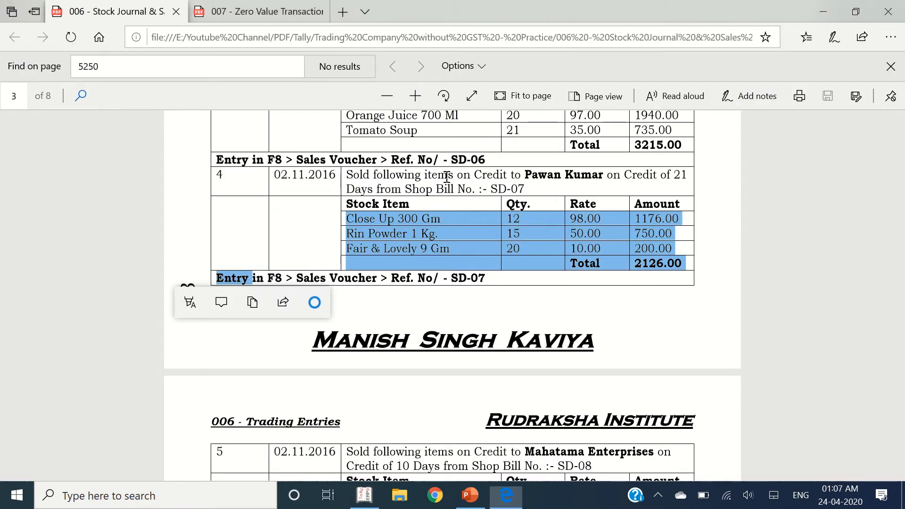
key("alt+Tab")
type("2")
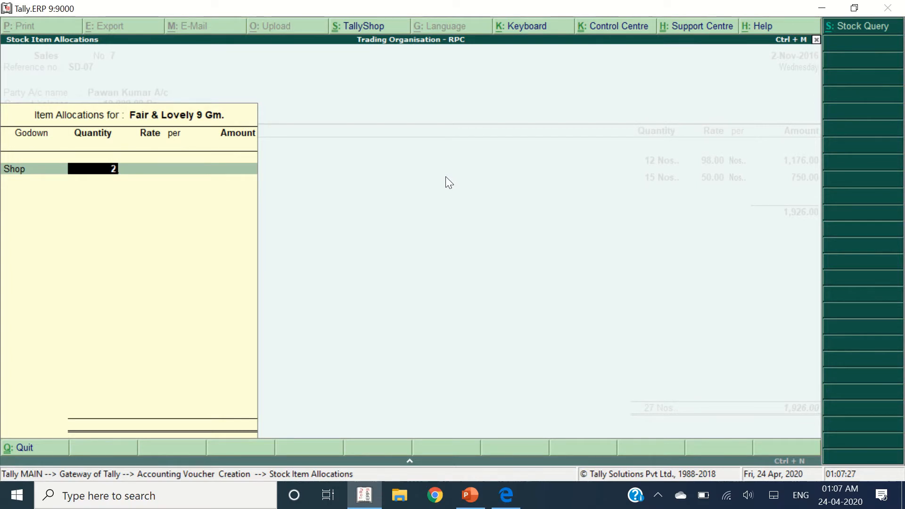
type("50")
key("Return")
key("Return")
key("Return")
key("Return")
key("Return")
Compare the voucher total with the PDF, accept SD-07 as the new bill reference, and save the voucher
key("alt+Tab")
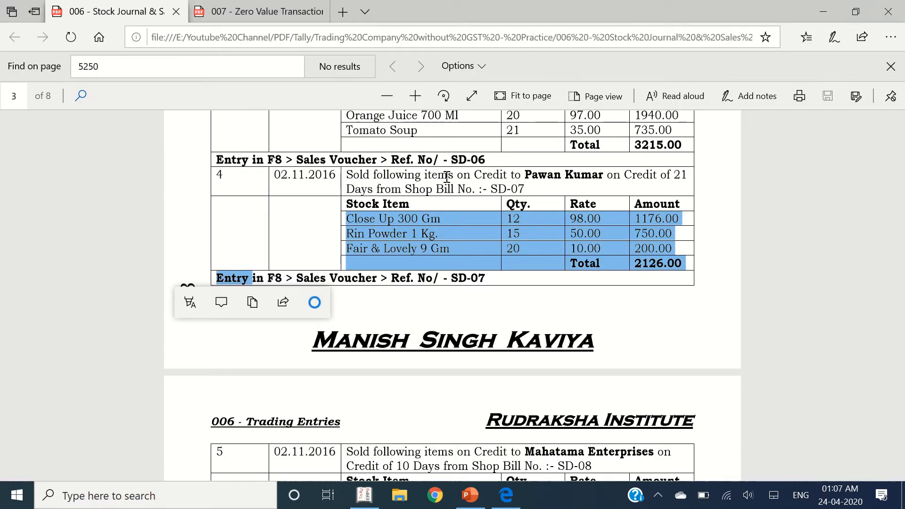
key("alt+Tab")
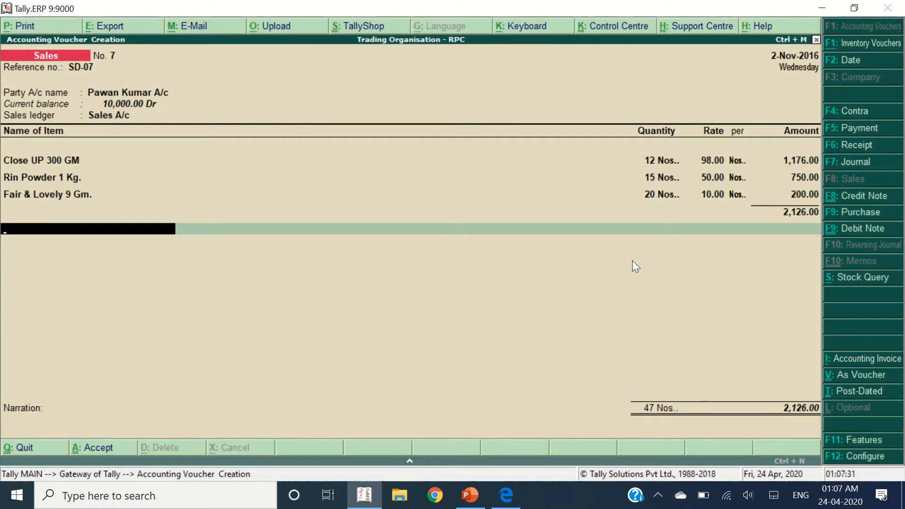
key("Return")
key("Return")
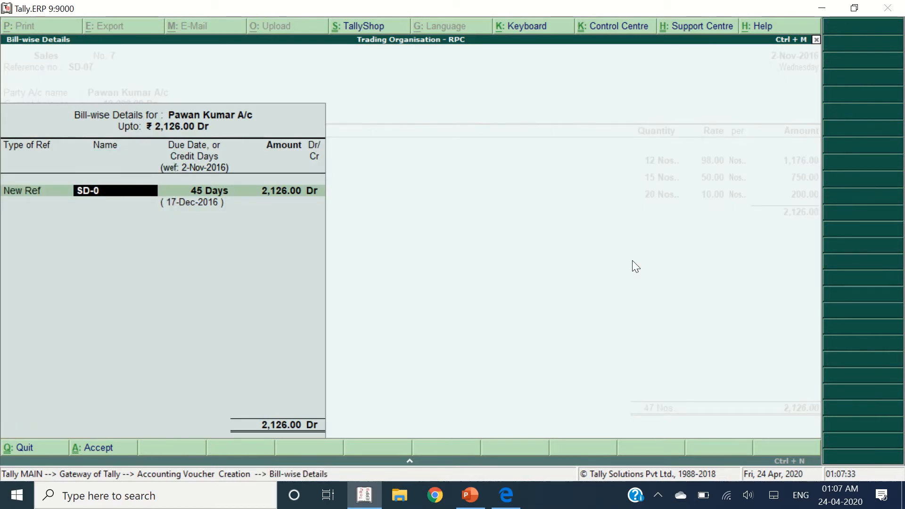
key("Return")
key("Return")
key("Return")
key("Return")
Read entry 5 in the PDF and set the new voucher's reference to SD-08 and its party to Mahatma Enterprises A/c
key("alt+Tab")
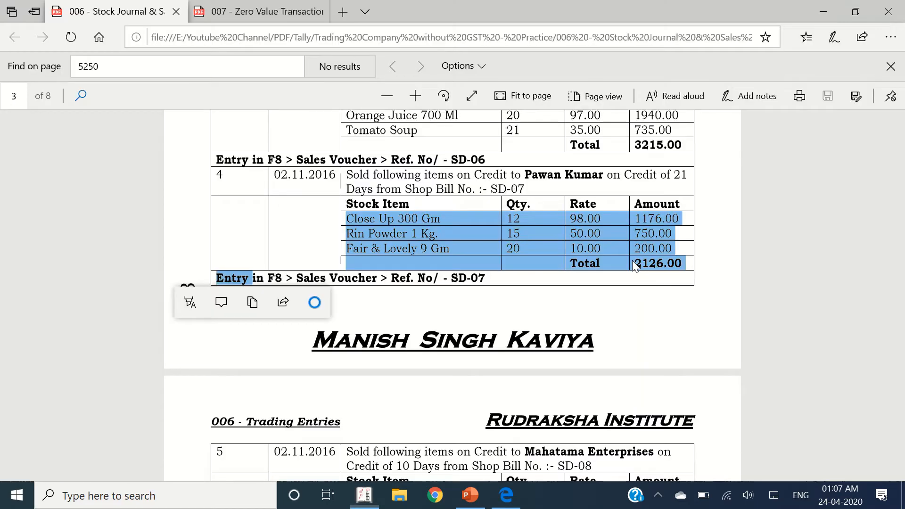
scroll(158, 319, "down", 5)
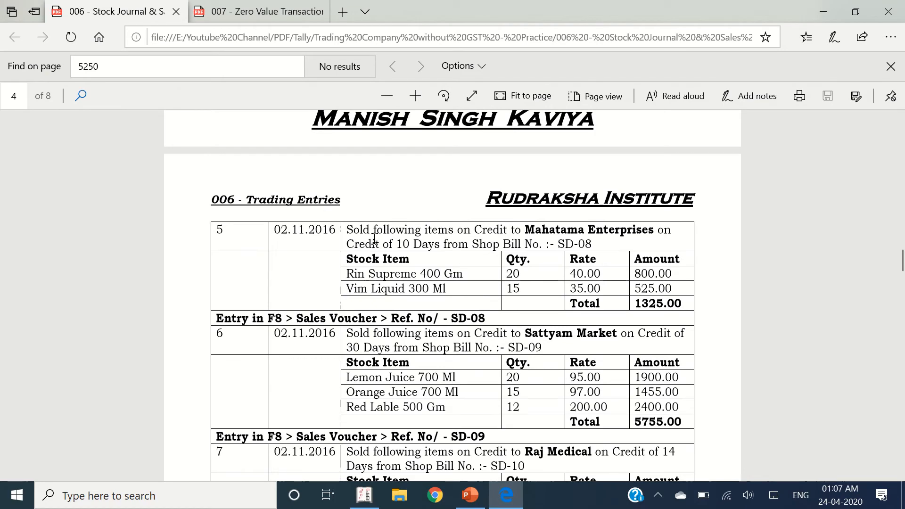
key("alt+Tab")
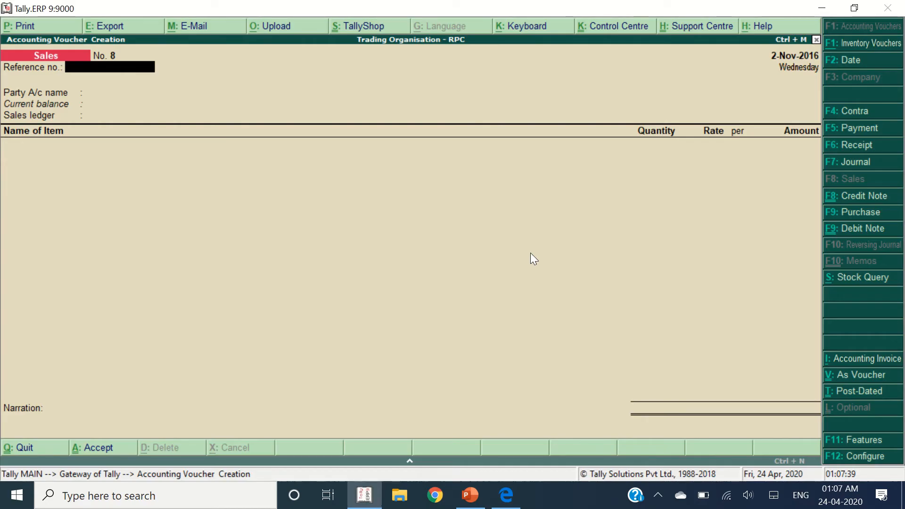
type("8")
key("Return")
type("mahat")
key("Return")
Accept the Mahatma Enterprises party and despatch details unchanged and use Sales A/c as the sales ledger
key("Return")
key("Return")
key("Return")
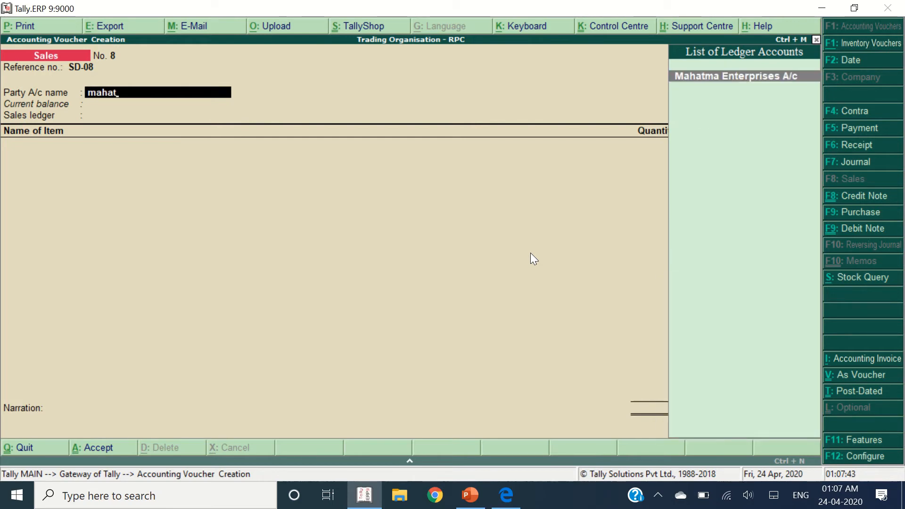
key("ctrl+a")
key("Return")
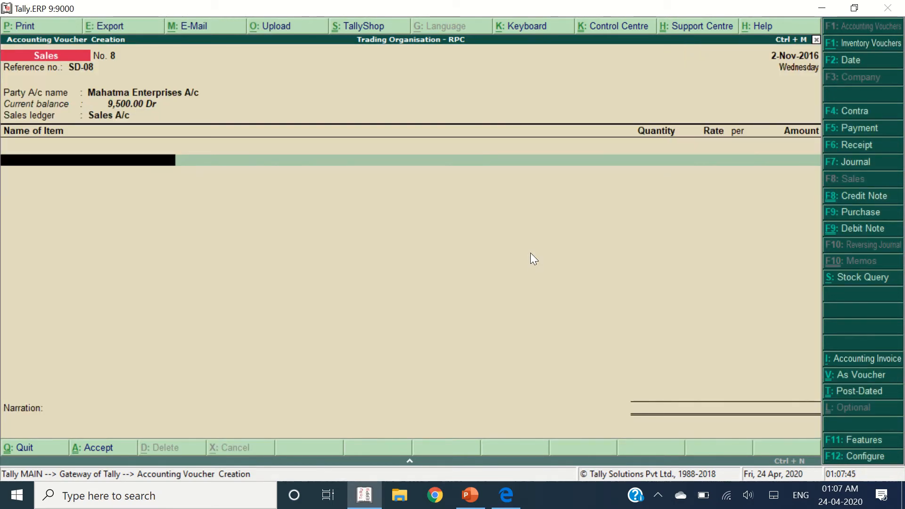
Read the item lines of entry 5 in the PDF and add Rin Supreme 400 GM from the Shop godown
key("alt+Tab")
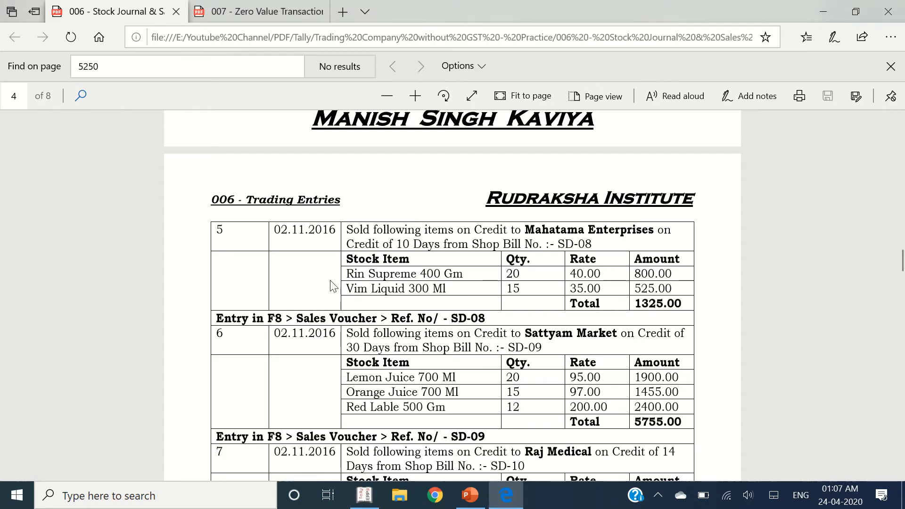
left_click_drag(353, 274, 688, 289)
key("alt+Tab")
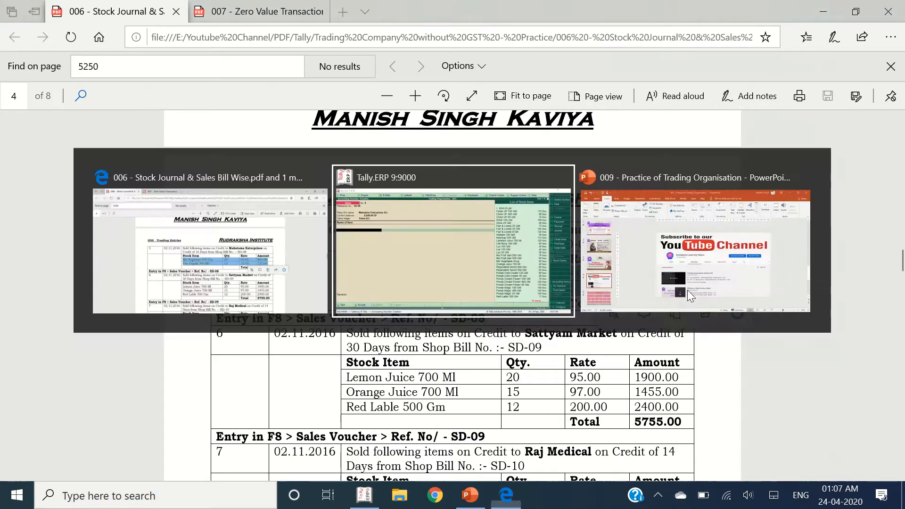
key("Down")
key("Down")
key("Down")
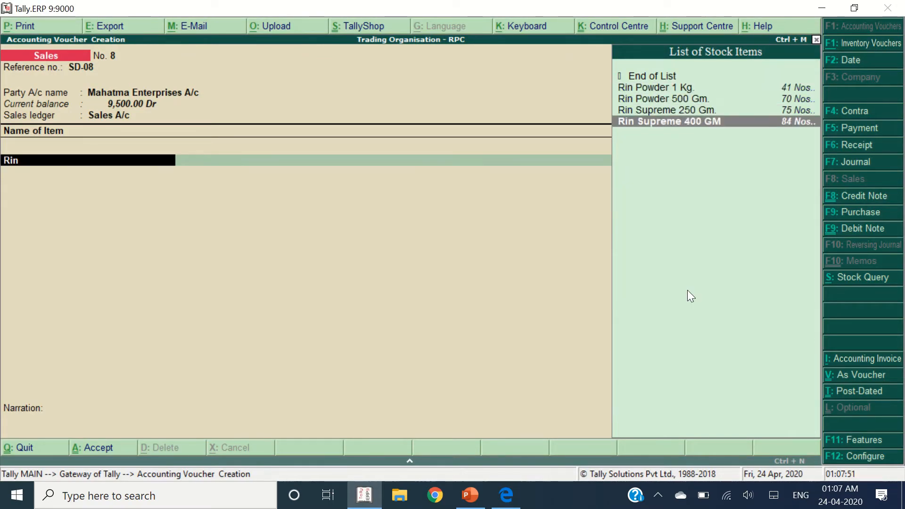
key("Return")
Set the Rin Supreme 400 GM quantity to 20 Nos at a rate of 40.00 and complete its allocation
key("alt+Tab")
key("alt+Tab")
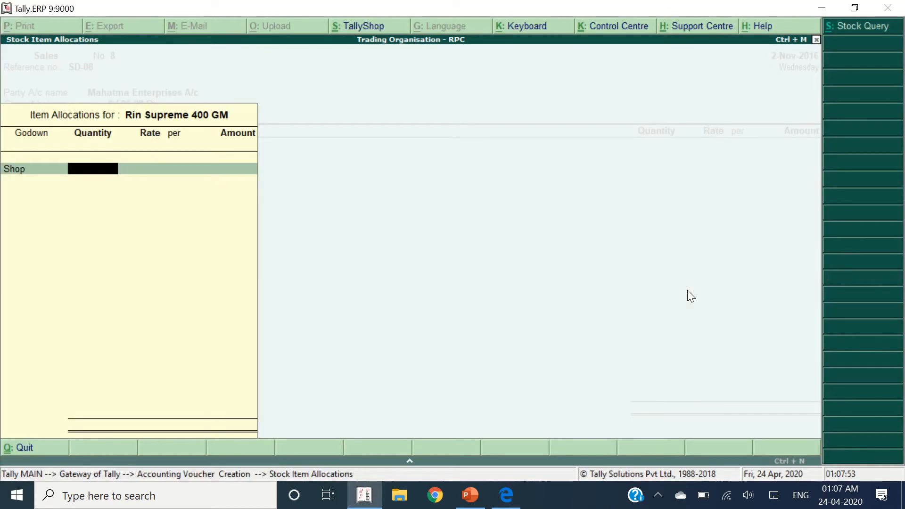
key("Return")
key("Return")
key("Return")
key("Return")
Check the second item of entry 5 in the PDF and add Vim Liquid 300 Ml. from the Shop godown
key("alt+Tab")
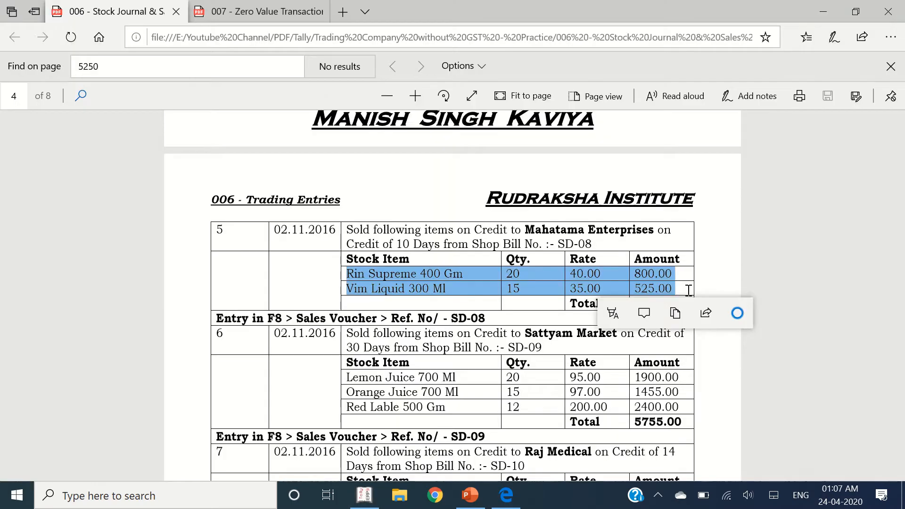
key("alt+Tab")
type("Vi")
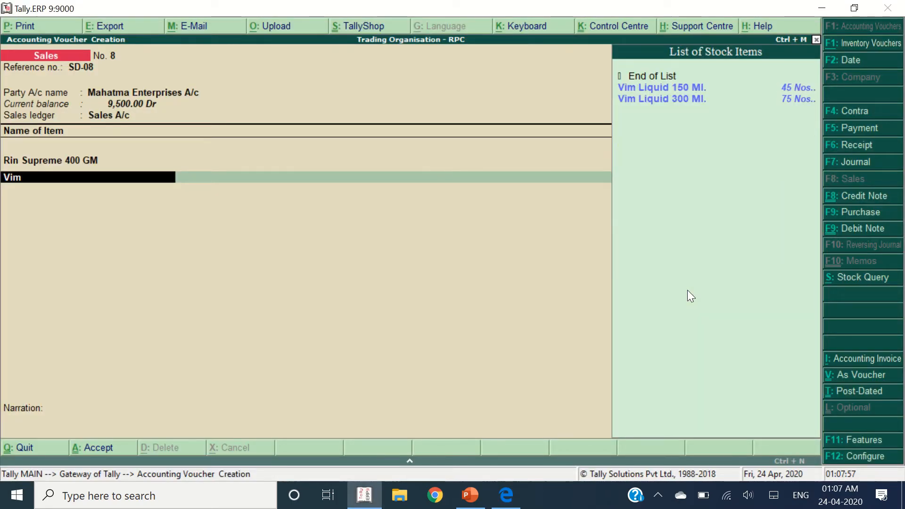
type("m")
key("Down")
key("Down")
key("Return")
key("Return")
Set the Vim Liquid 300 Ml. quantity to 15 Nos at a rate of 35.00 and complete its allocation
key("alt+Tab")
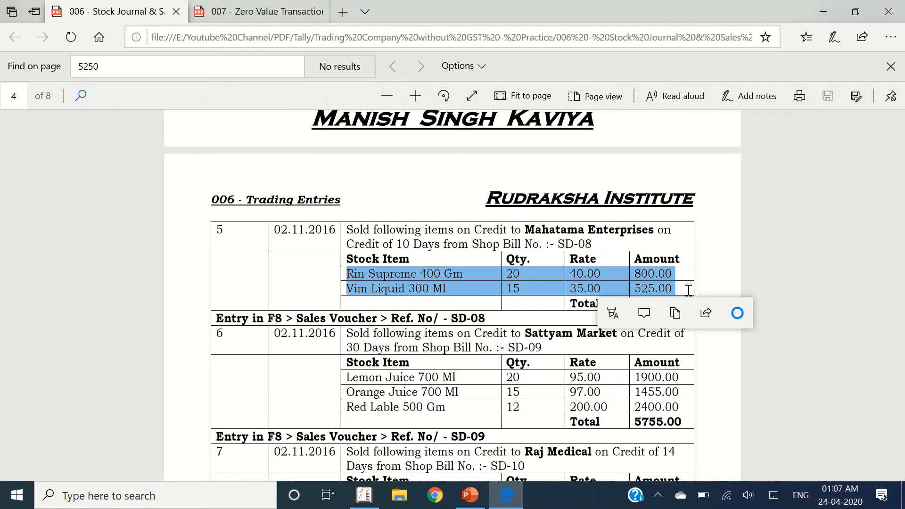
key("alt+Tab")
type("15")
key("Return")
key("Return")
key("Return")
key("Return")
key("Return")
key("Return")
key("Return")
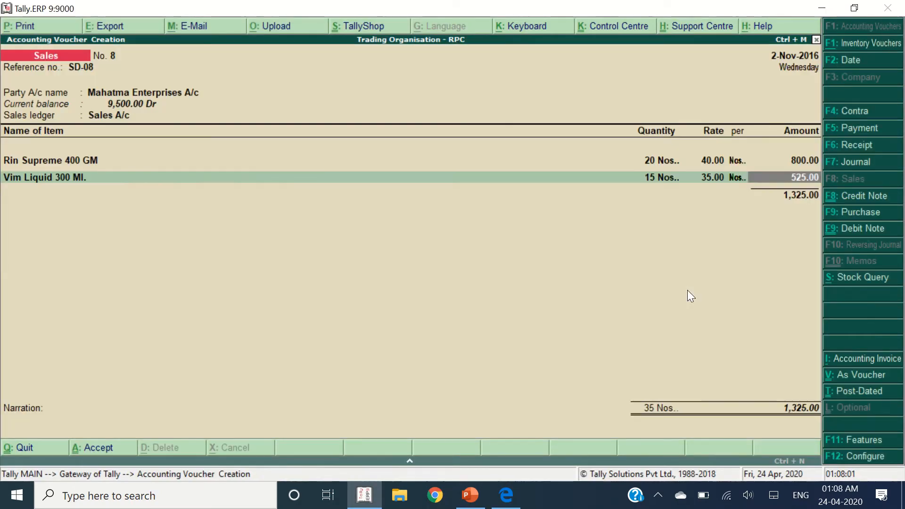
Compare the voucher total with the PDF, accept SD-08 as the new bill reference, and save the Mahatma Enterprises voucher
key("alt+Tab")
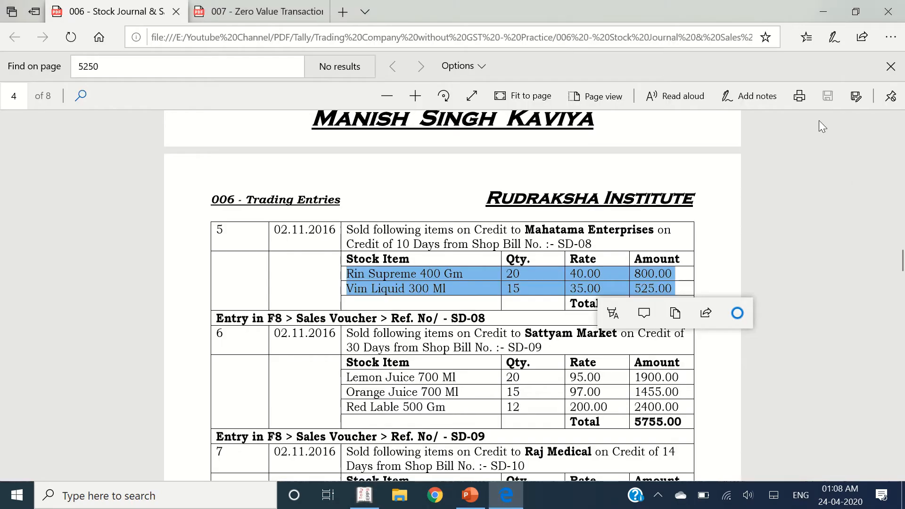
left_click(617, 276)
left_click_drag(679, 307, 625, 301)
key("alt+Tab")
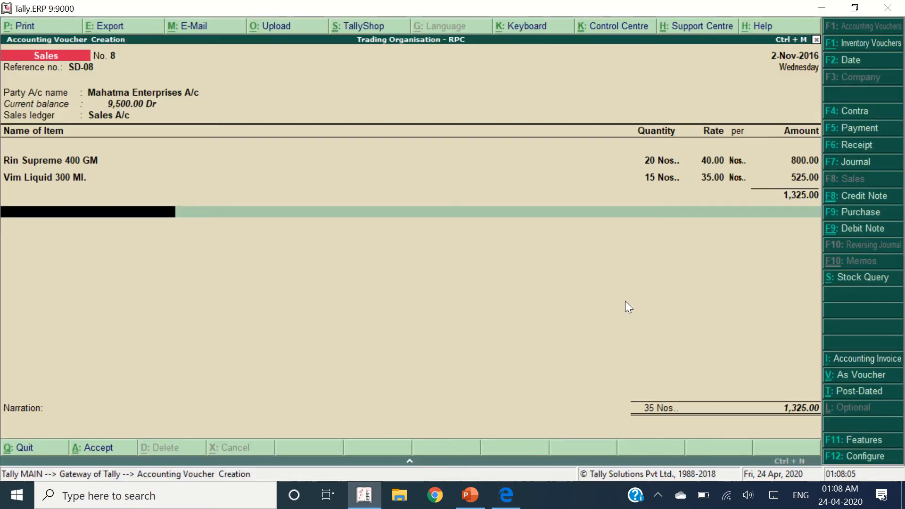
key("Return")
key("Return")
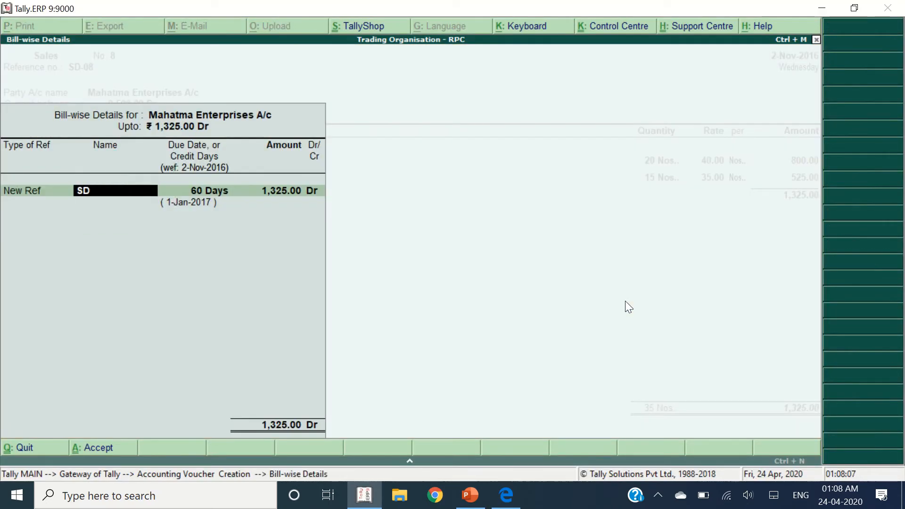
key("Return")
key("Return")
key("Return")
key("Return")
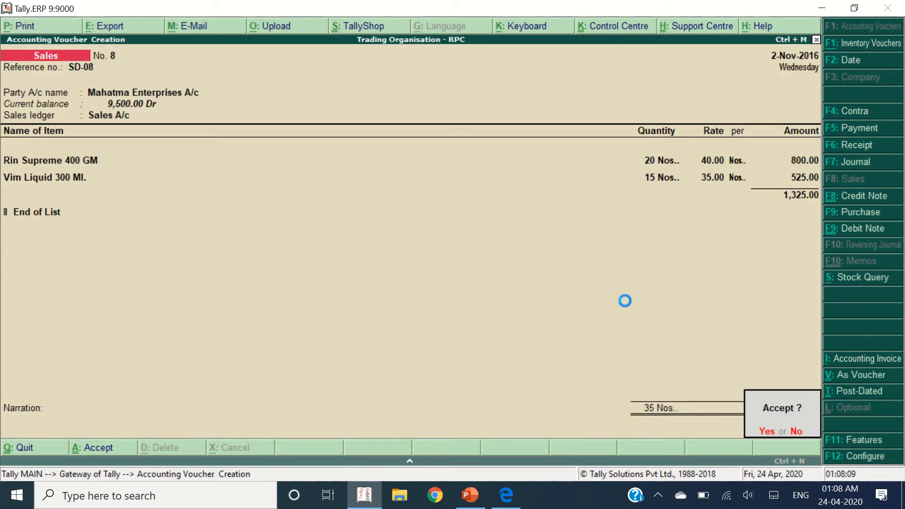
Check entry 6 in the PDF and start the sales voucher with reference SD-09, party Satyam Market A/c and ledger Sales A/c
key("alt+Tab")
scroll(284, 351, "down", 3)
left_click(363, 253)
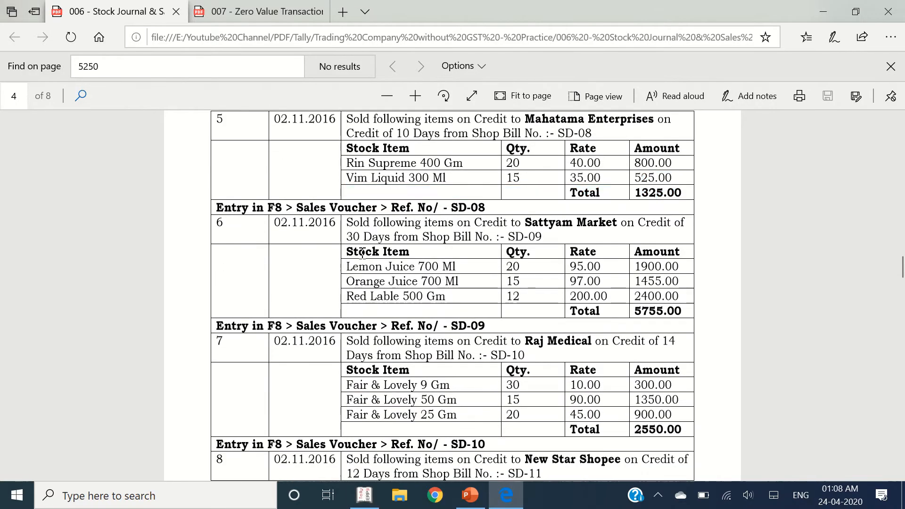
left_click_drag(351, 221, 617, 224)
key("alt+Tab")
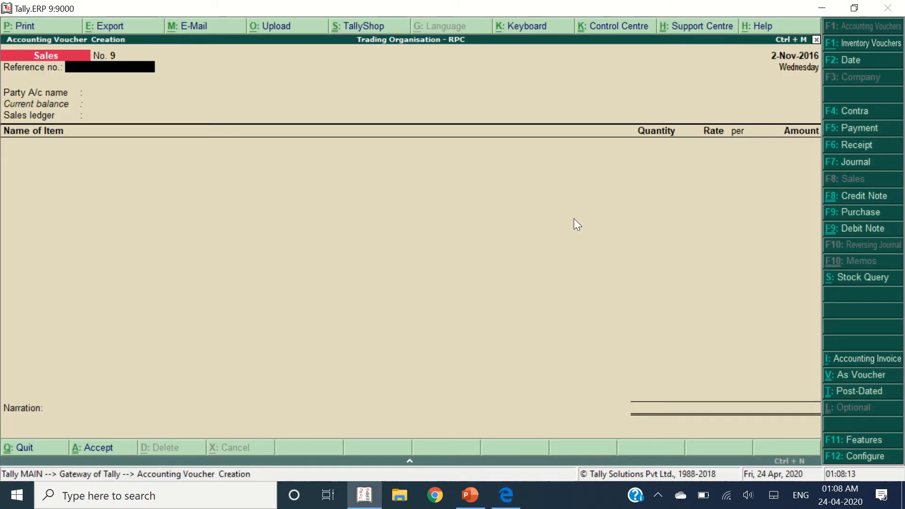
type("SD-09")
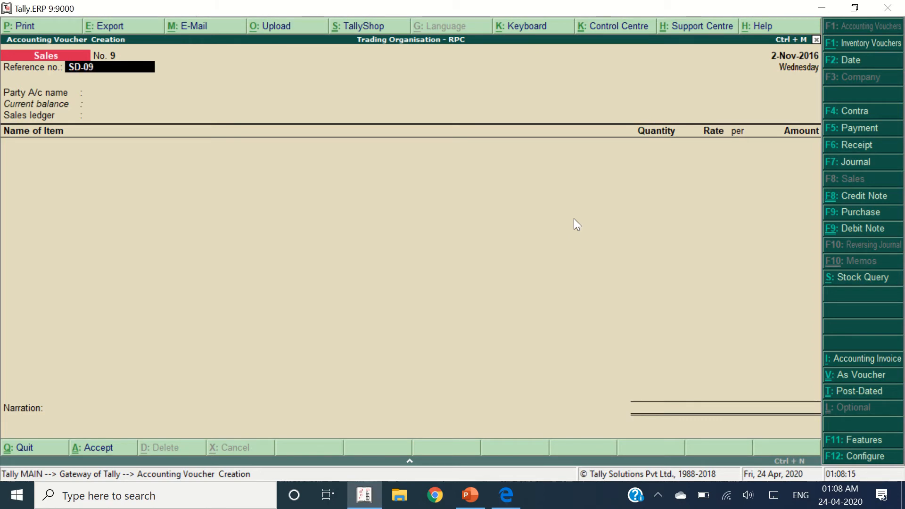
key("Return")
type("sat")
key("Return")
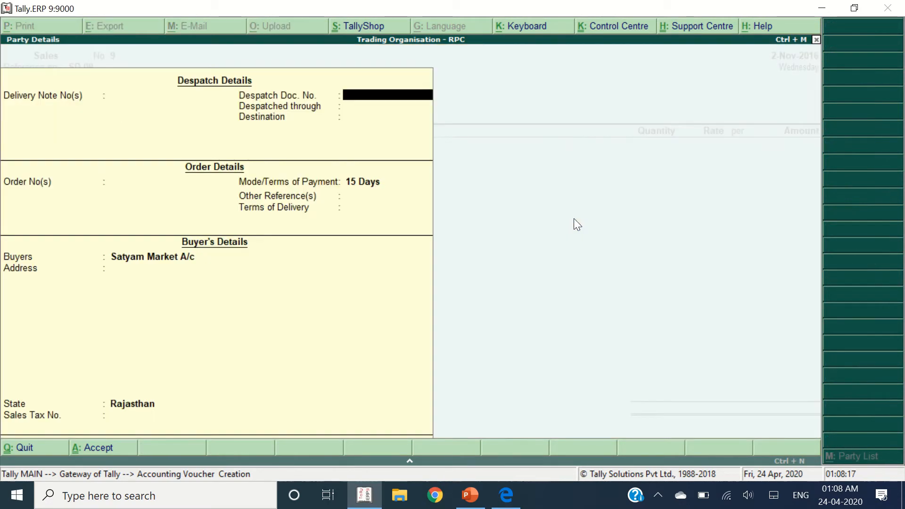
key("ctrl+a")
key("Return")
Highlight the three items of entry 6 in the PDF and add Lemmon Juice 700 Ml from the Shop godown
key("alt+Tab")
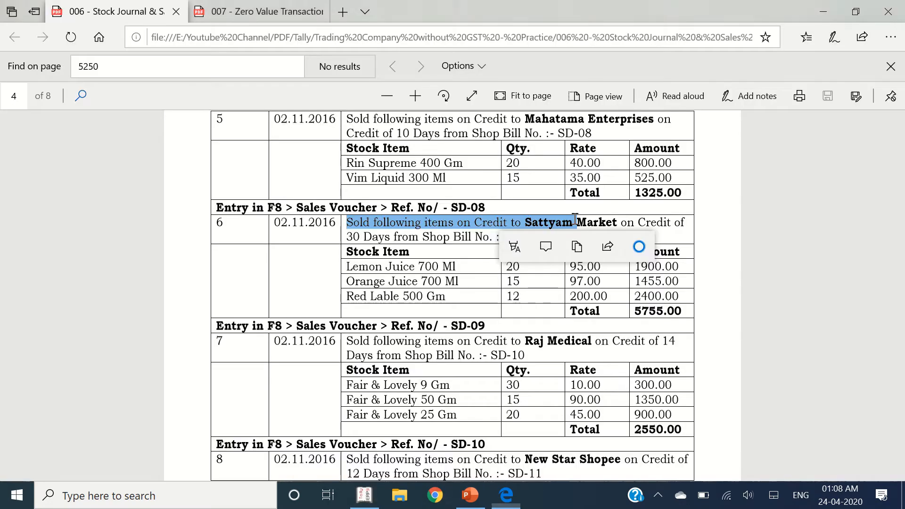
left_click_drag(348, 267, 697, 296)
key("alt+Tab")
type("lem")
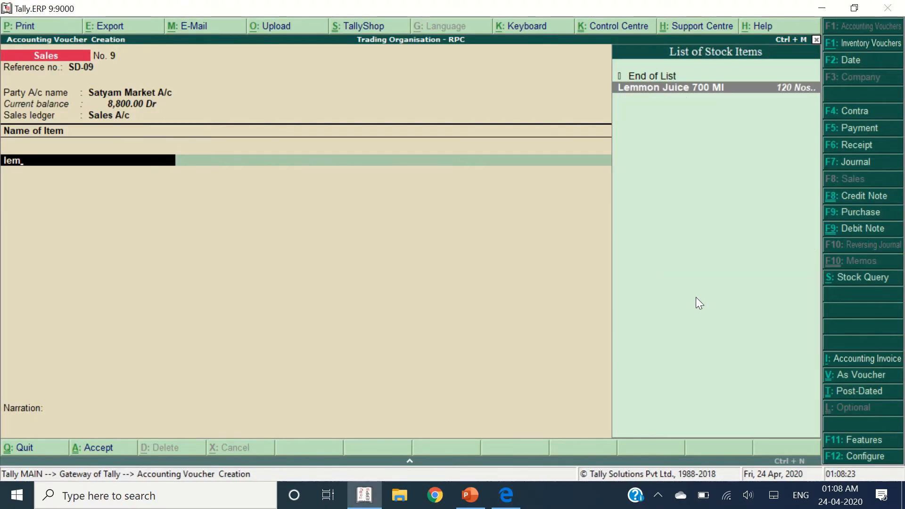
key("Return")
type("s")
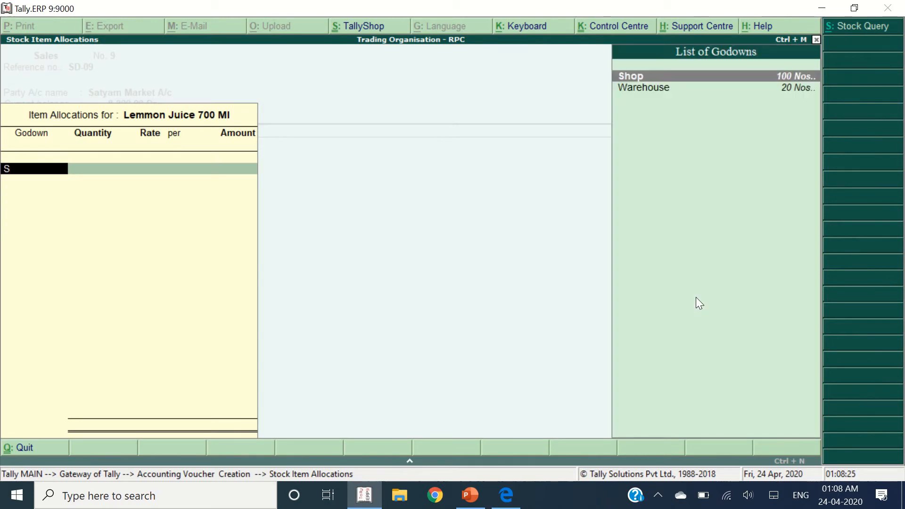
key("Return")
Set the Lemmon Juice 700 Ml quantity to 20 Nos at a rate of 95.00 and complete its allocation
key("alt+Tab")
key("alt+Tab")
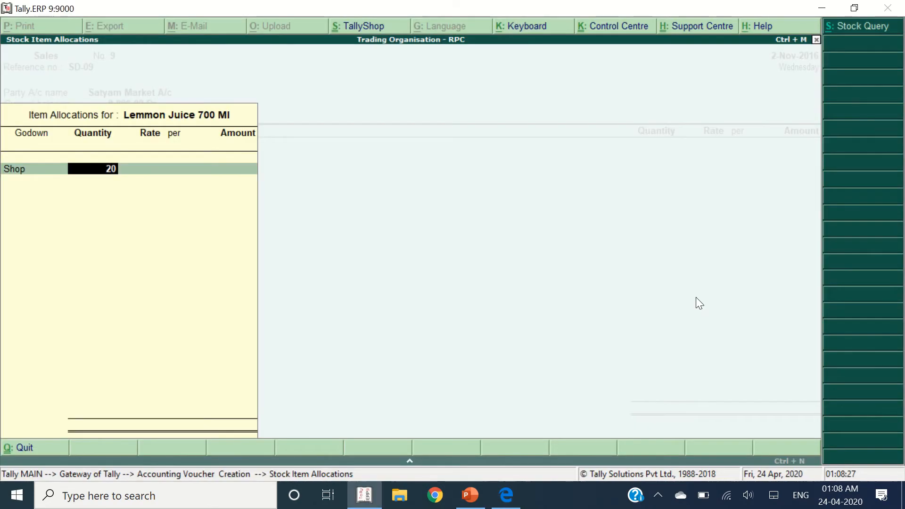
key("Return")
key("Return")
key("Return")
key("Return")
key("Return")
key("Return")
Check the second item of entry 6 in the PDF and add Orange Juice 700 Ml from the Shop godown
key("alt+Tab")
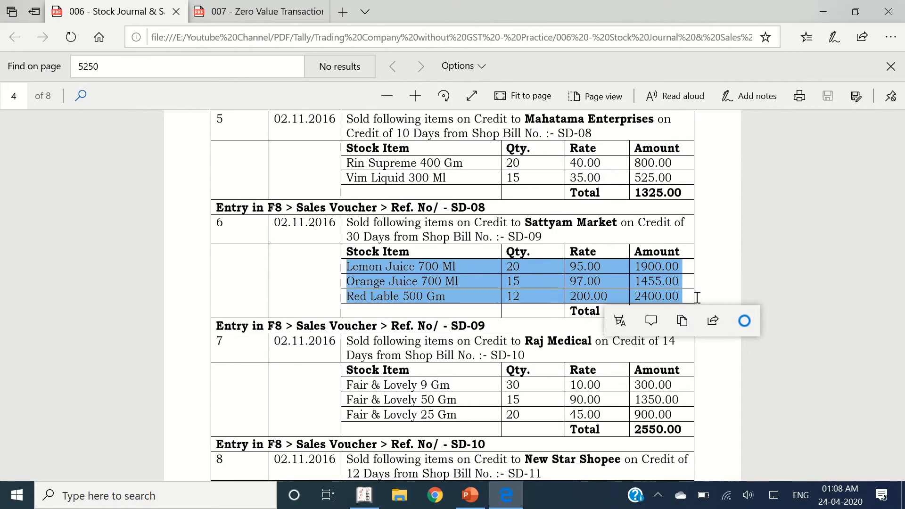
key("alt+Tab")
type("Orange")
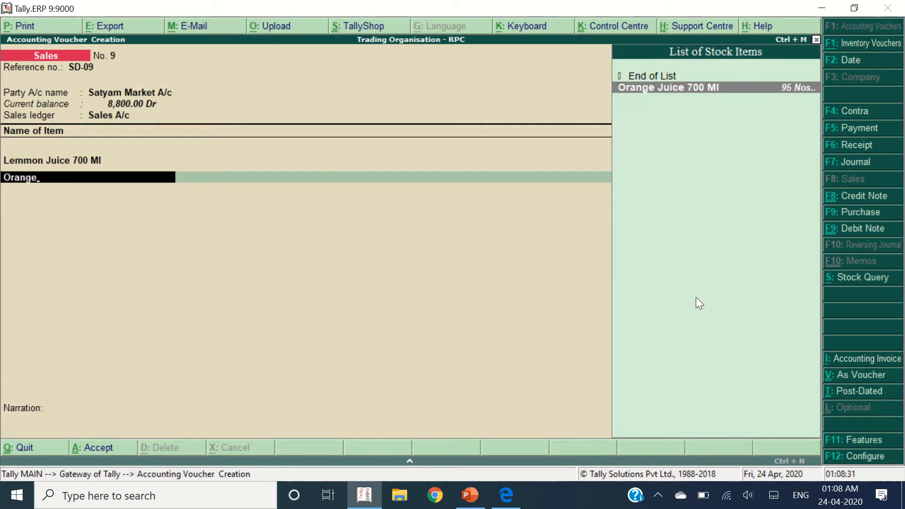
key("Return")
type("s")
key("Return")
Set the Orange Juice 700 Ml quantity to 15 Nos at a rate of 97.00 and complete its allocation
key("alt+Tab")
key("alt+Tab")
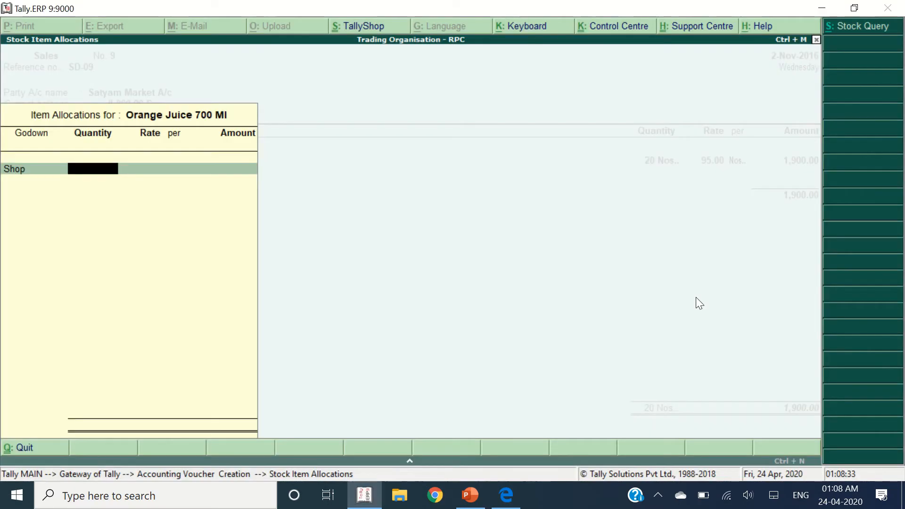
type("15")
key("Return")
type("97")
key("Return")
key("Return")
key("Return")
key("Return")
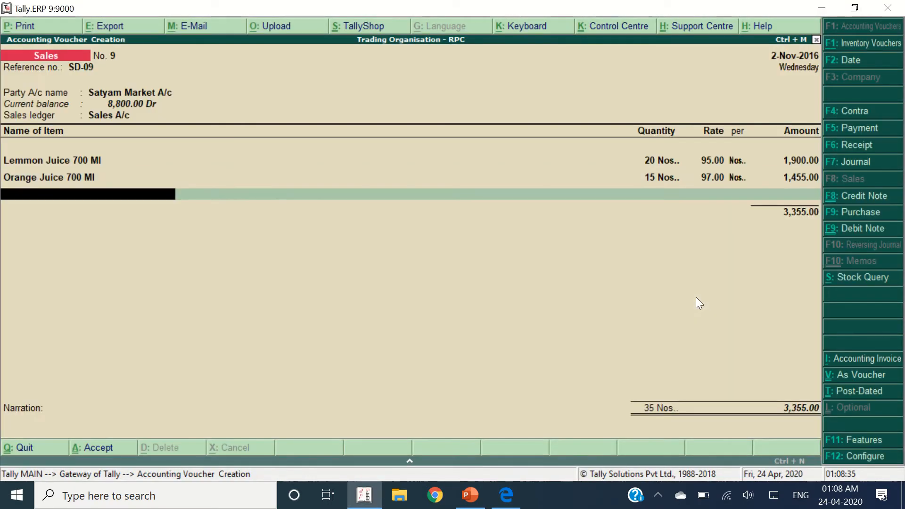
Check the third item of entry 6 in the PDF and add Red Lable 500 GM with its godown
key("alt+Tab")
scroll(696, 297, "down", 4)
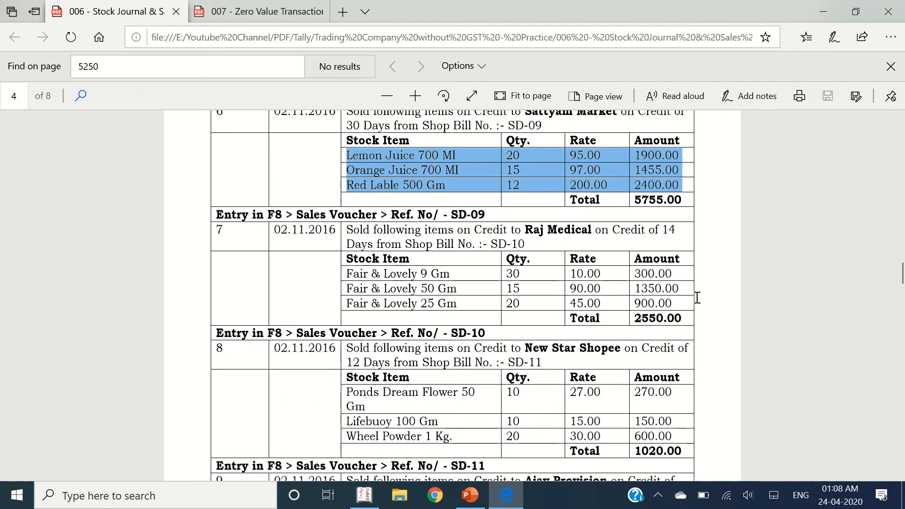
key("alt+Tab")
type("Red")
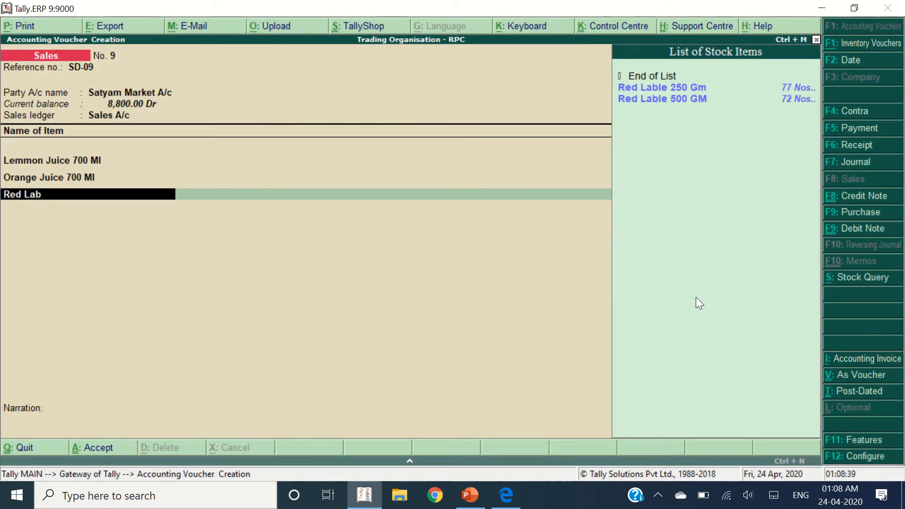
key("Down")
key("Return")
key("Return")
Set the Red Lable 500 GM quantity to 12 Nos at a rate of 200.00 and complete its allocation
key("alt+Tab")
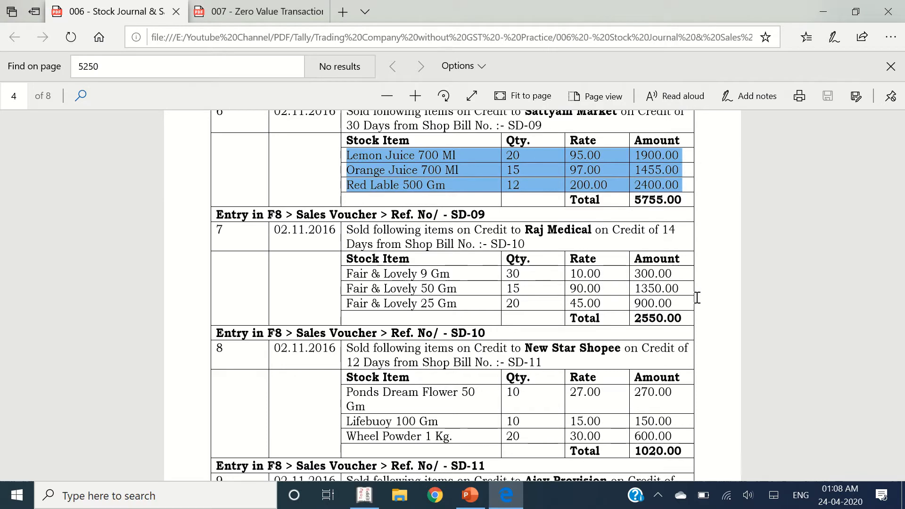
key("alt+Tab")
type("12")
key("Return")
type("200")
key("Return")
key("Return")
key("Return")
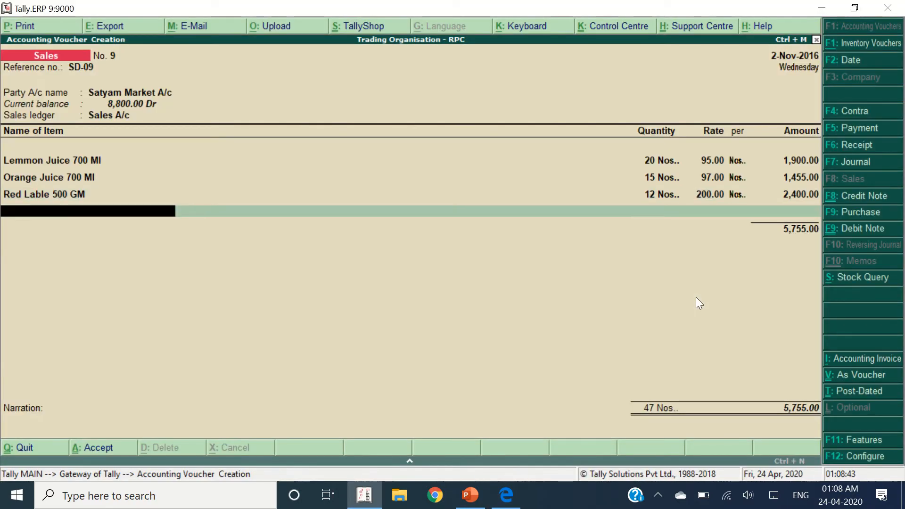
Compare the voucher total with the PDF, enter SD-09 as the new bill reference, and save the Satyam Market voucher
key("Return")
key("alt+Tab")
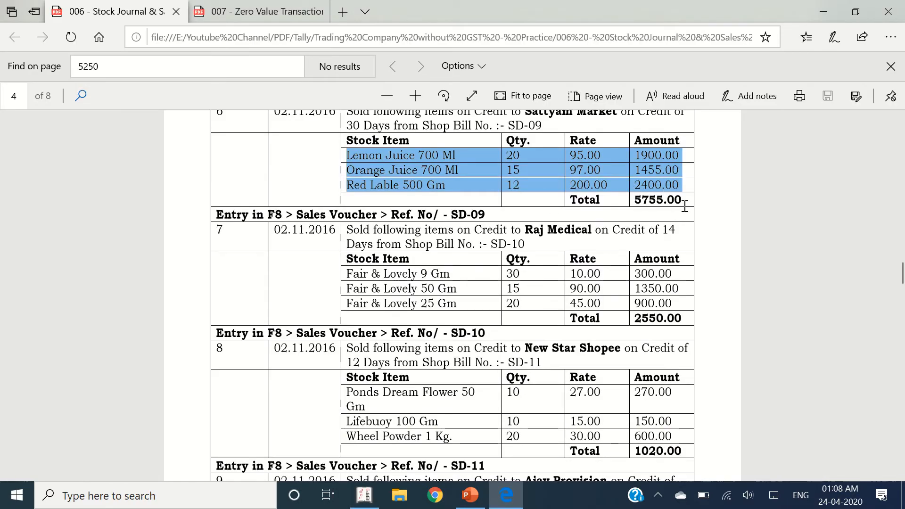
left_click_drag(685, 202, 633, 200)
key("alt+Tab")
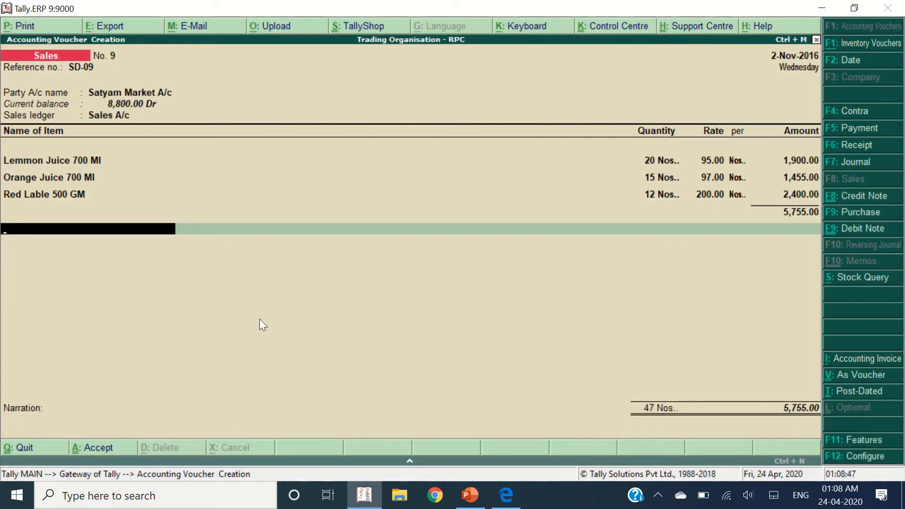
key("Return")
type("SD")
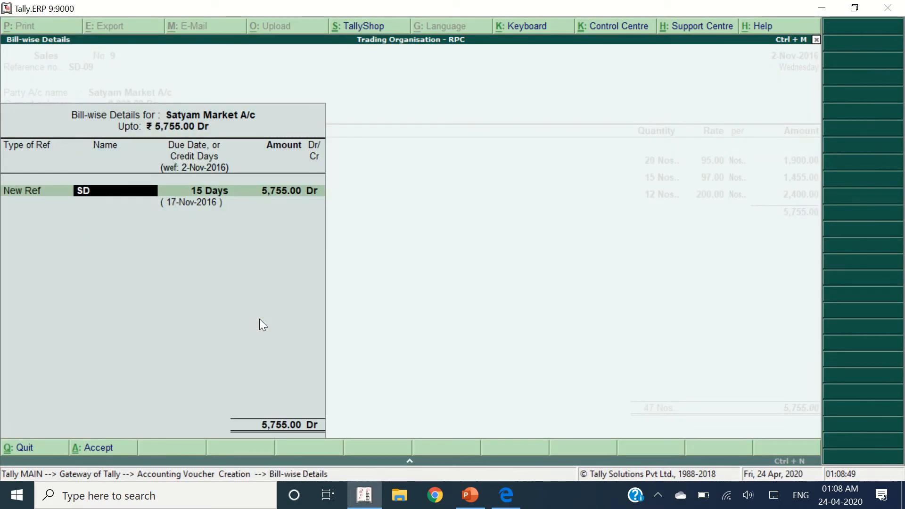
type("-09")
key("Return")
key("Return")
key("Return")
key("Return")
key("Return")
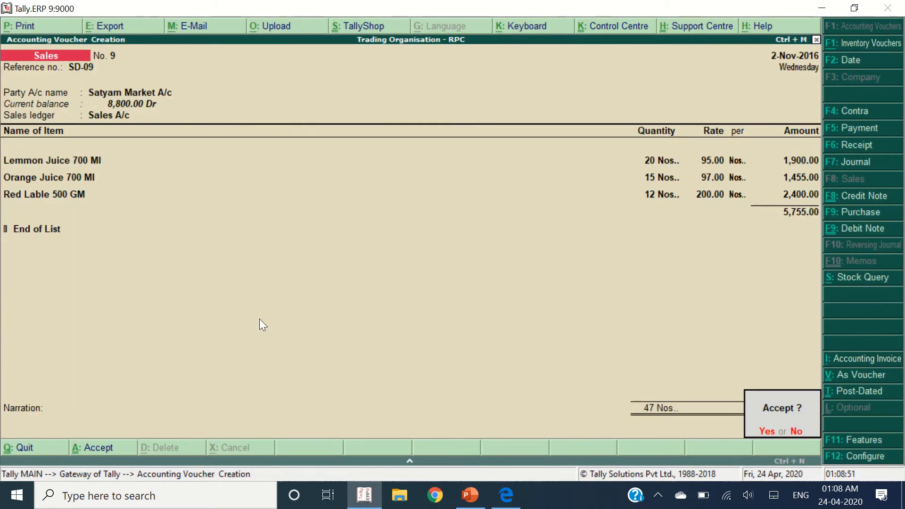
Check entry 7 in the PDF and start the sales voucher with reference SD-10, party Raj Medical A/c and ledger Sales A/c
key("alt+Tab")
scroll(432, 296, "down", 2)
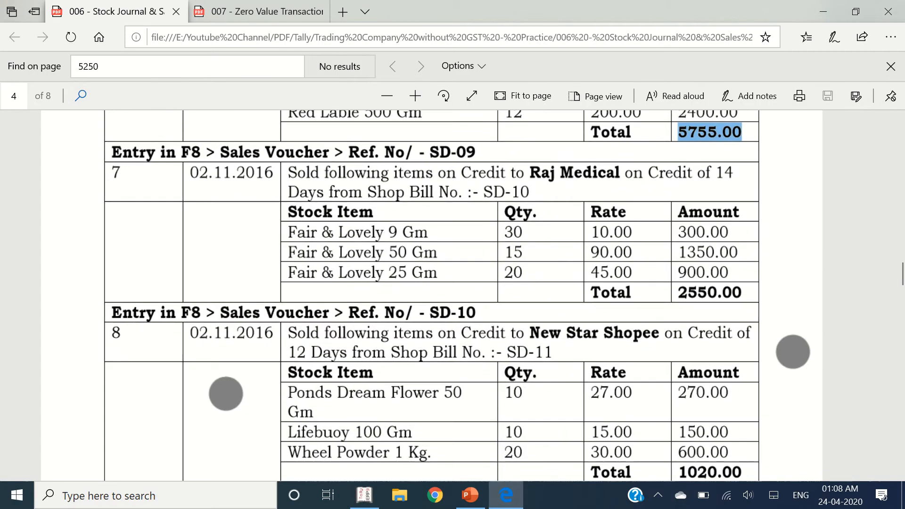
scroll(509, 372, "up", 2)
left_click(193, 174)
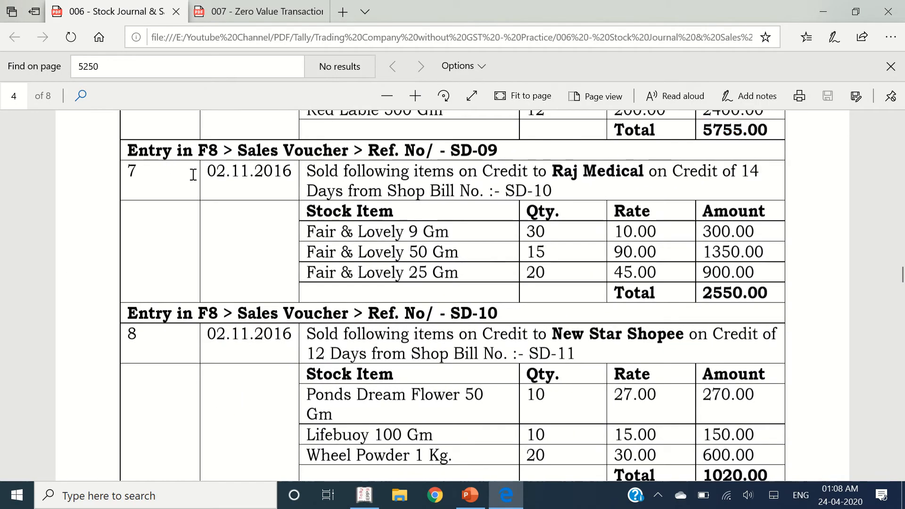
left_click_drag(207, 175, 773, 308)
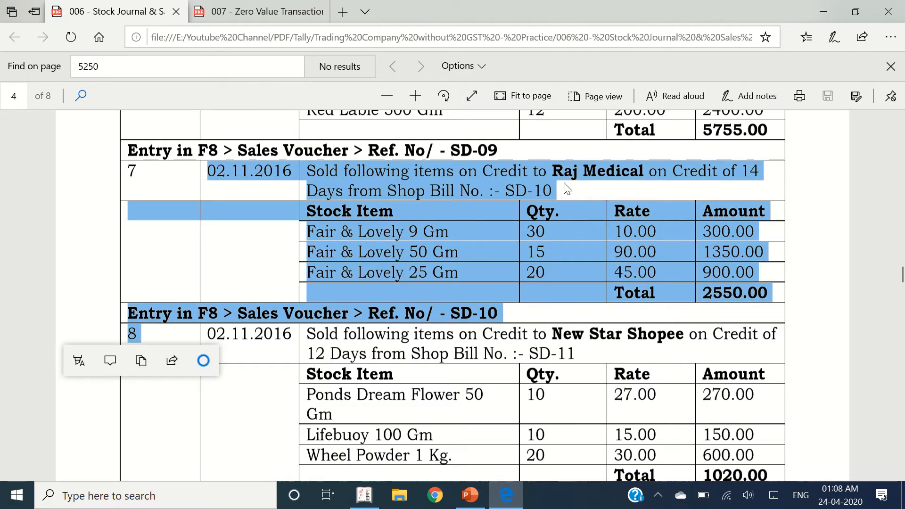
key("alt+Tab")
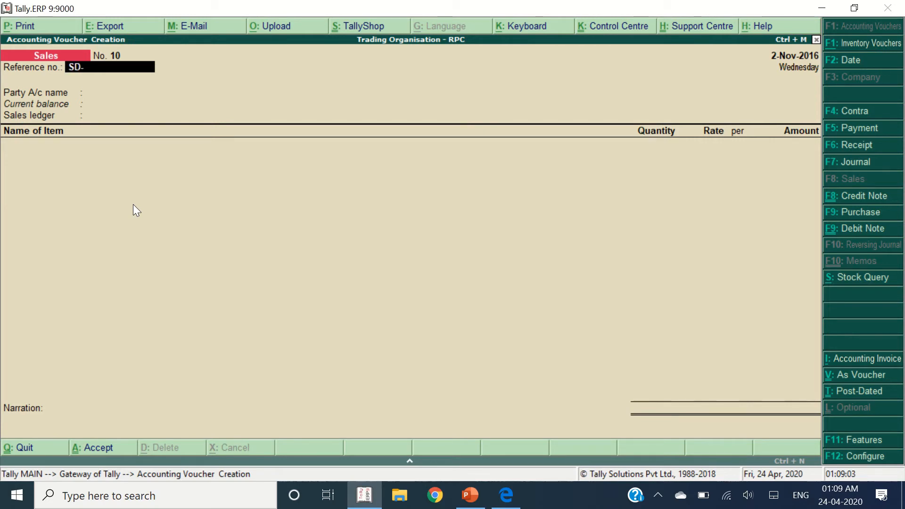
type("-10")
key("Return")
type("Raj Med")
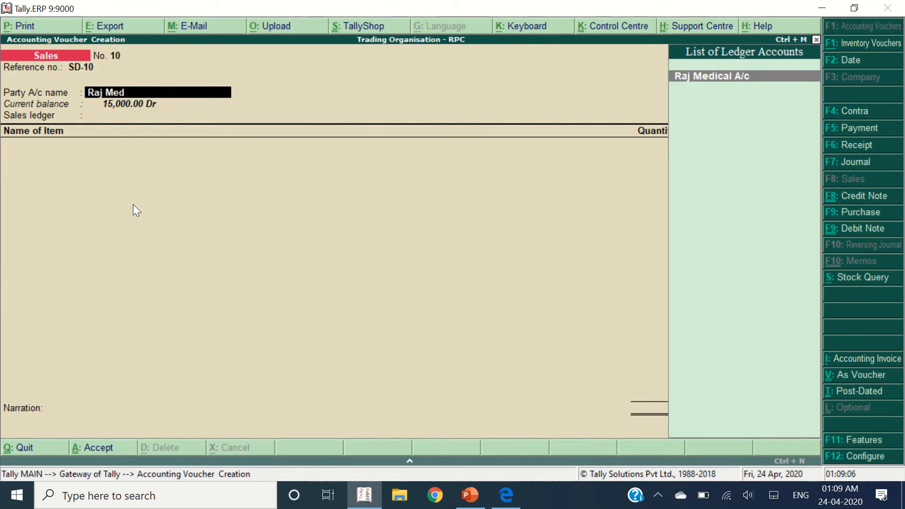
key("Return")
key("Return")
key("ctrl+a")
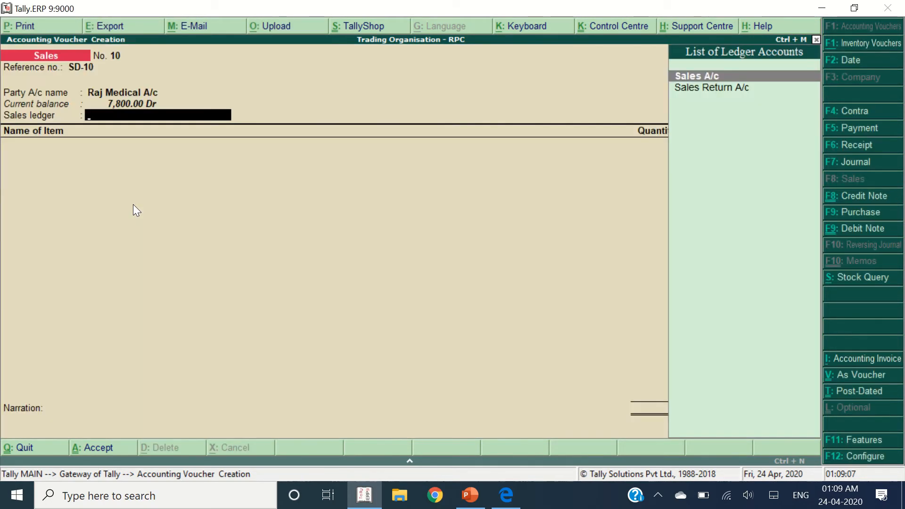
key("Return")
Check the first item of entry 7 in the PDF and add Fair & Lovely 9 Gm. from the Shop godown
key("alt+Tab")
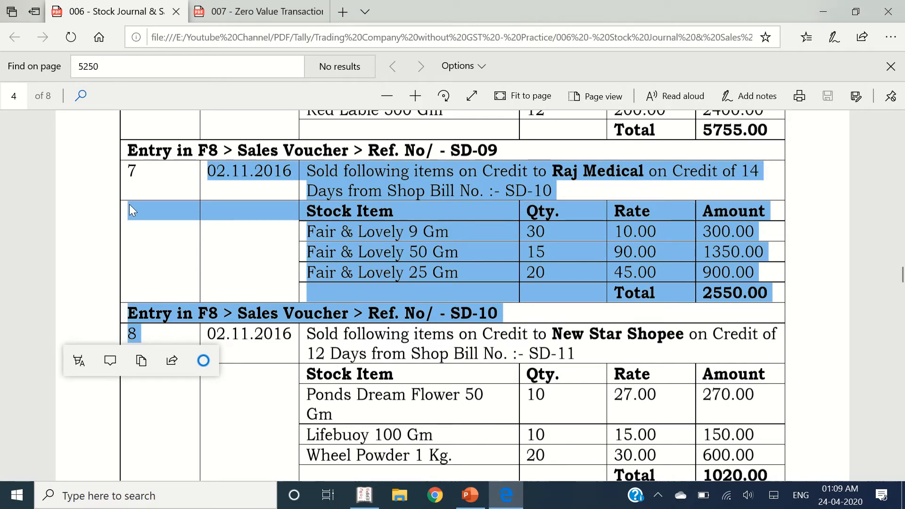
key("alt+Tab")
type("Fair")
key("Down")
key("Down")
key("Return")
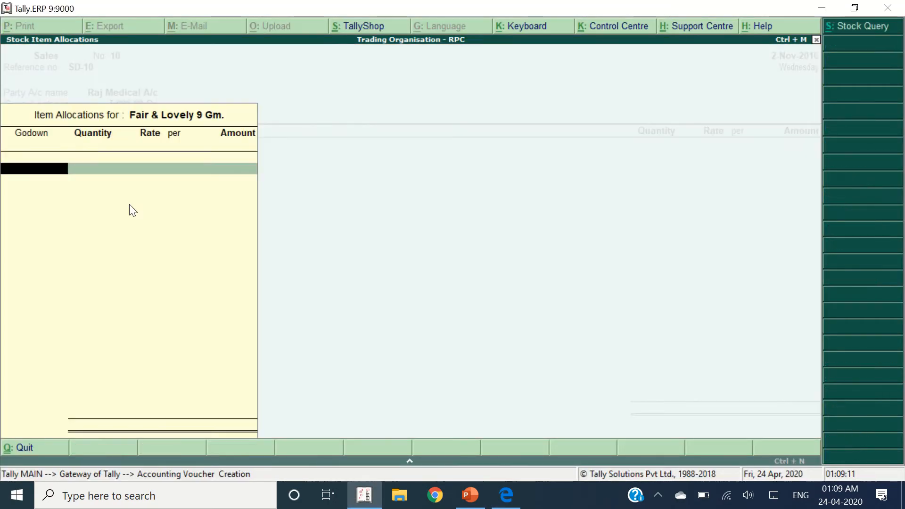
key("Return")
Set the Fair & Lovely 9 Gm. quantity to 30 Nos at a rate of 10.00 and complete its allocation
key("alt+Tab")
key("alt+Tab")
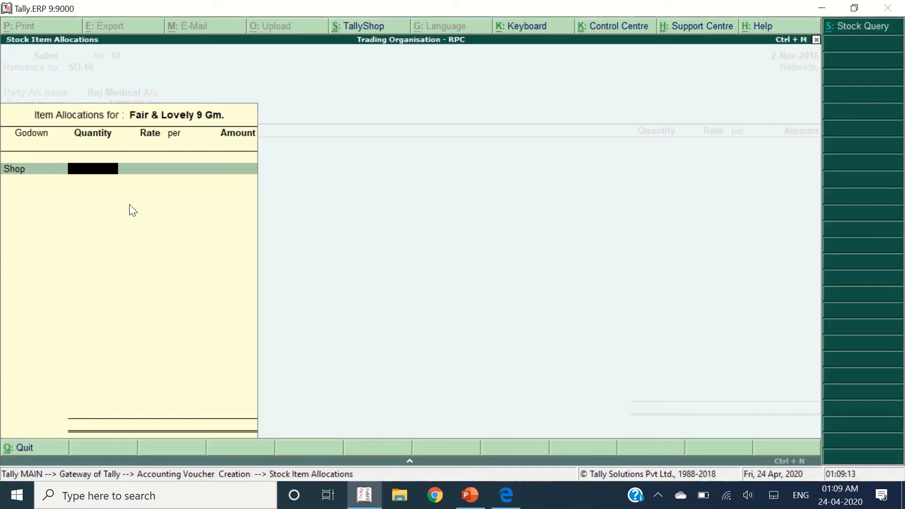
type("30")
key("Return")
key("alt+Tab")
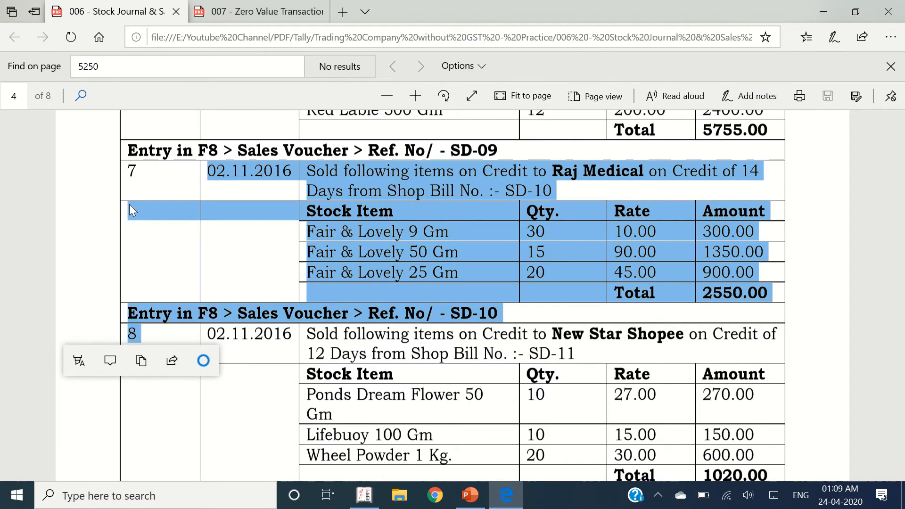
key("alt+Tab")
key("Return")
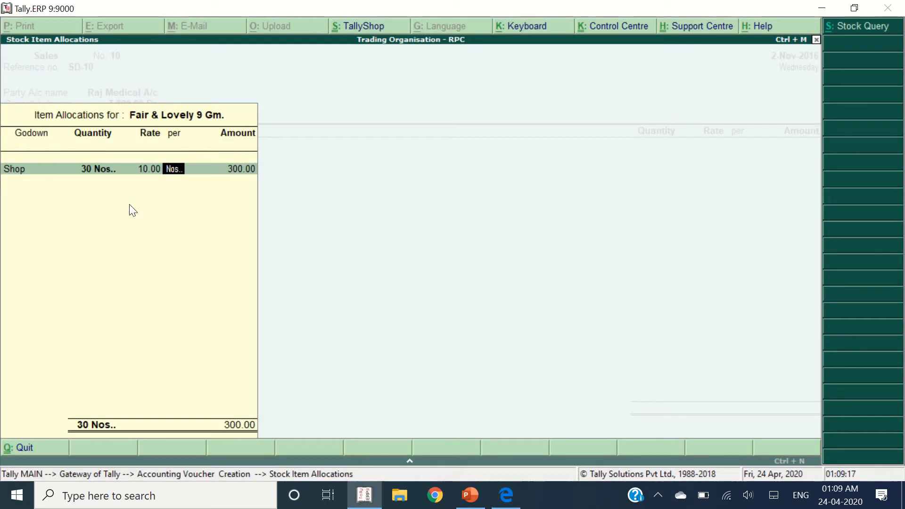
key("Return")
key("Return")
key("Return")
Add Fair & Lovely 50 GM from the Shop godown as the second item of the Raj Medical voucher
type("Fair")
key("Down")
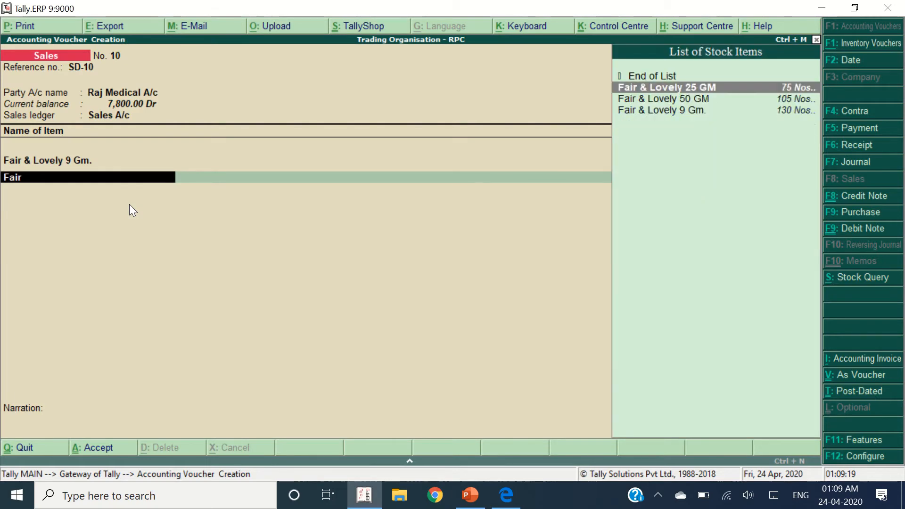
key("Return")
type("S")
key("Return")
Set the Fair & Lovely 50 GM quantity to 15 Nos at a rate of 90.00 and complete its allocation
key("alt+Tab")
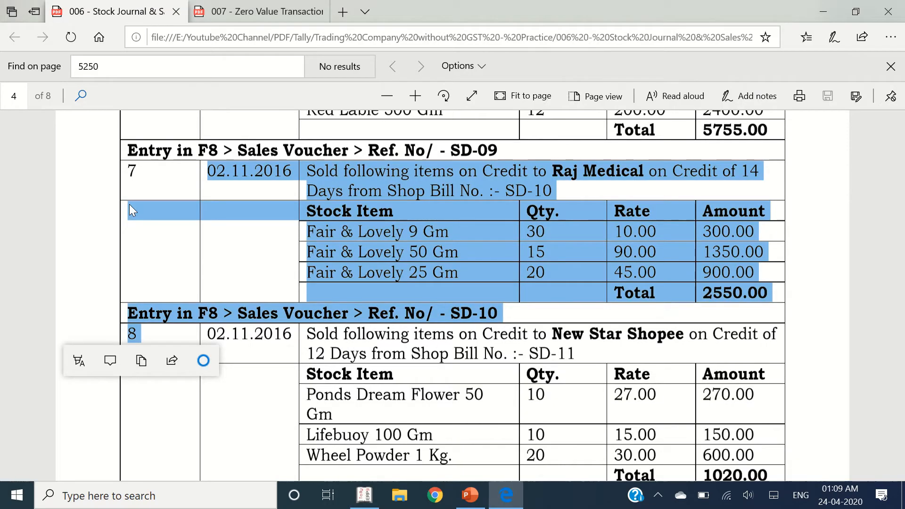
key("alt+Tab")
type("15")
key("Return")
key("Return")
key("Return")
key("Return")
key("Return")
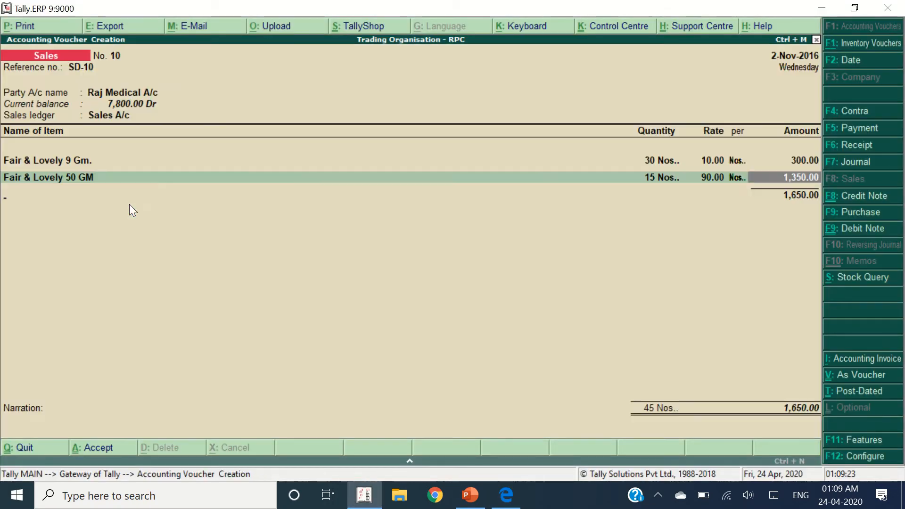
Add Fair & Lovely 25 GM from the Shop godown as the third item of the Raj Medical voucher
key("alt+Tab")
key("alt+Tab")
type("Fair")
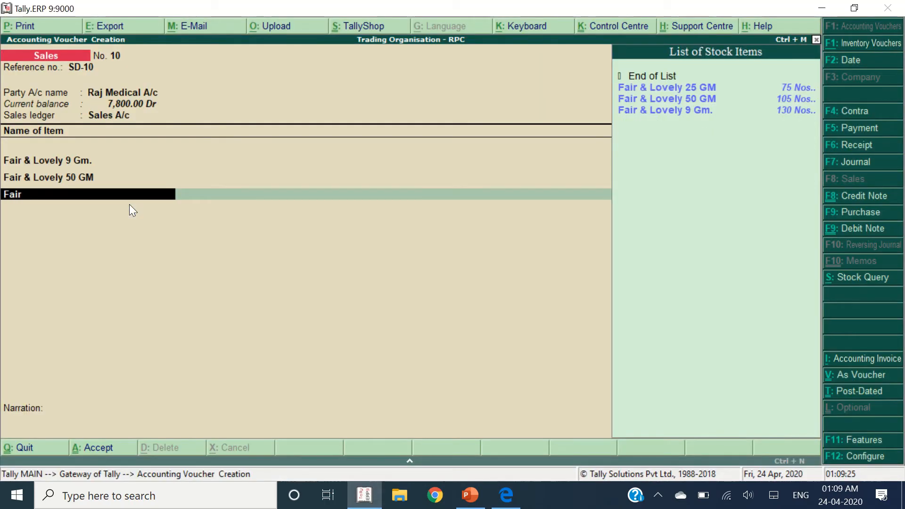
key("Down")
key("Up")
key("Return")
key("Return")
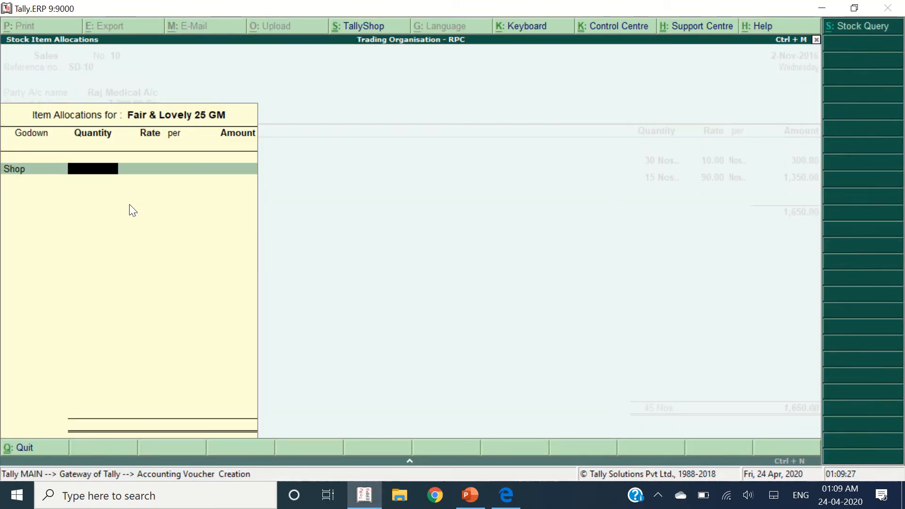
Set the Fair & Lovely 25 GM quantity to 20 Nos at a rate of 45.00 and complete its allocation
key("alt+Tab")
key("alt+Tab")
type("20")
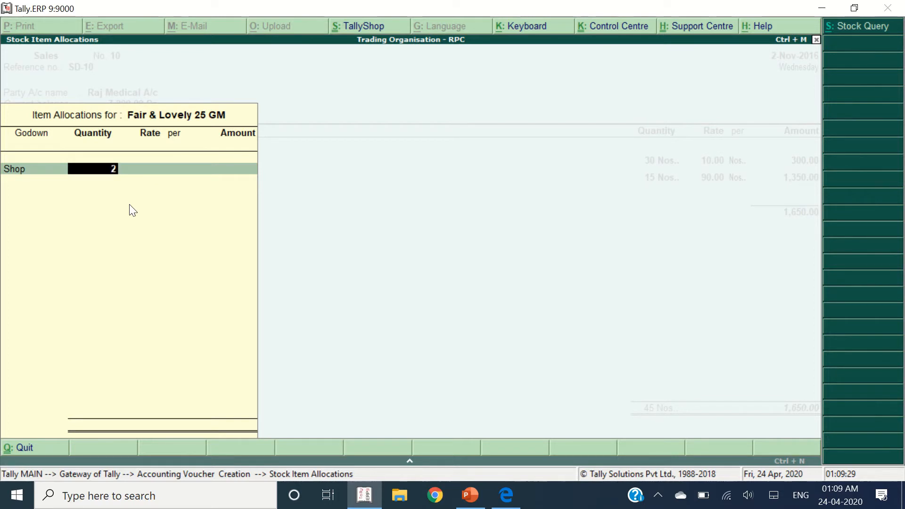
key("Return")
key("Return")
key("Return")
key("Return")
key("Return")
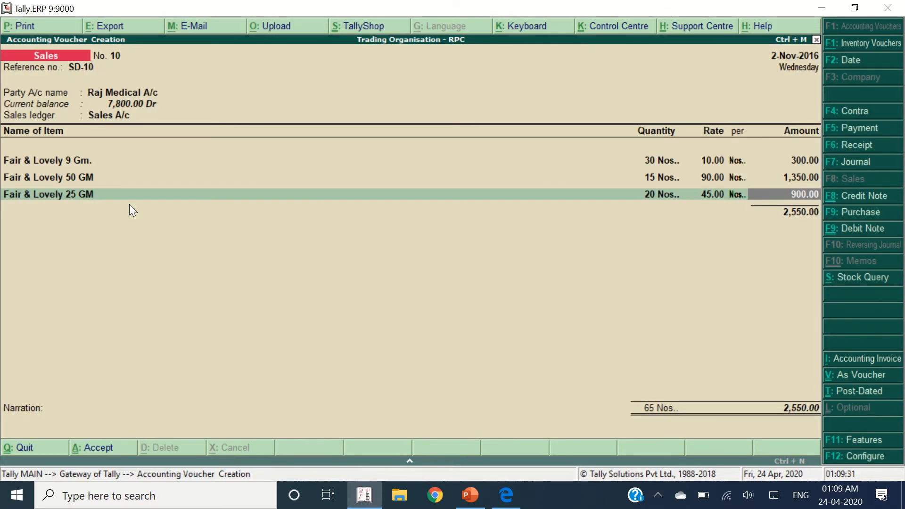
Compare the Raj Medical voucher total with entry 7 in the PDF and end the item list to open the bill-wise details
key("alt+Tab")
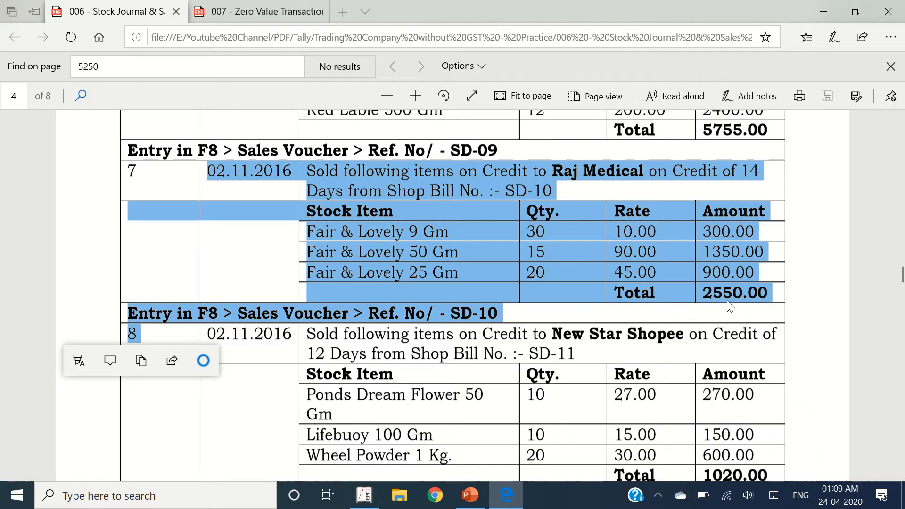
key("alt+Tab")
key("Return")
key("Return")
key("Return")
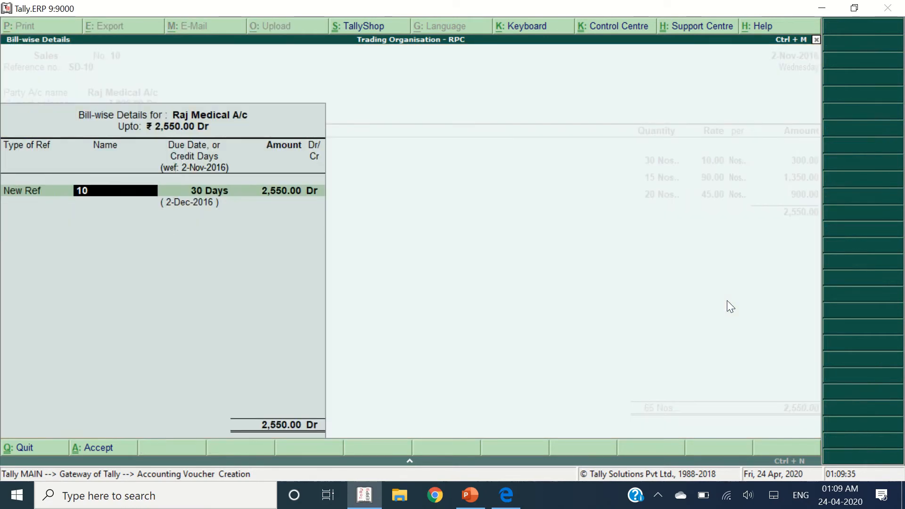
Record the Raj Medical bill as new reference SD-10 and save the sales voucher
type("SD-10")
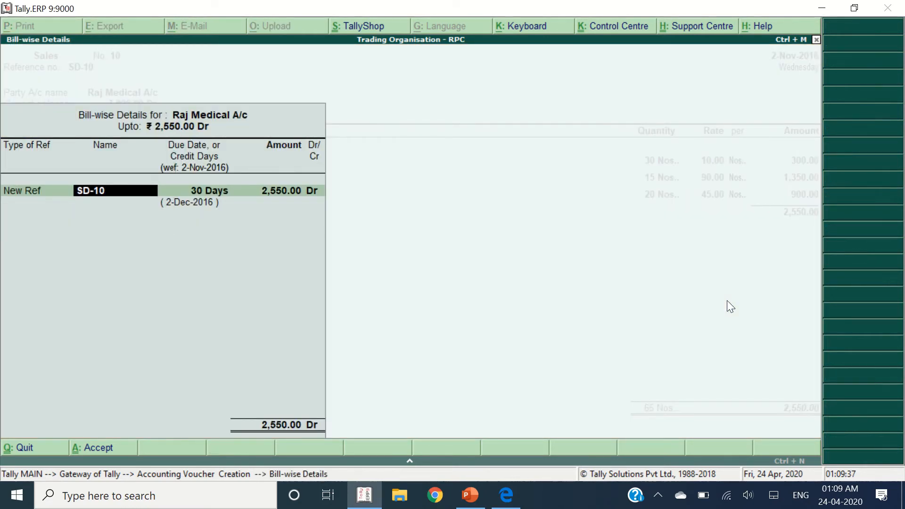
key("Return")
key("Return")
key("Return")
key("Return")
key("Return")
key("Return")
Switch to the practice PDF and highlight entry 8, the credit sale to New Star Shopee
key("alt+Tab")
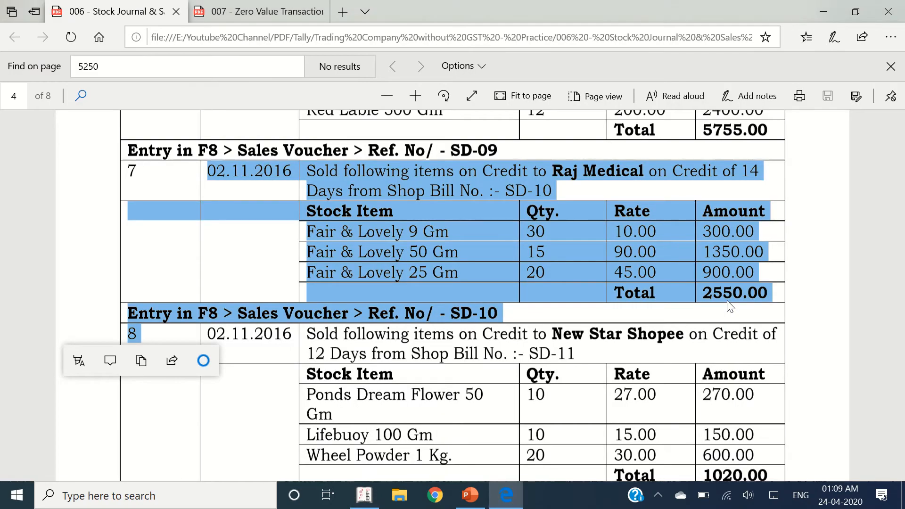
left_click(348, 387)
scroll(228, 289, "down", 5)
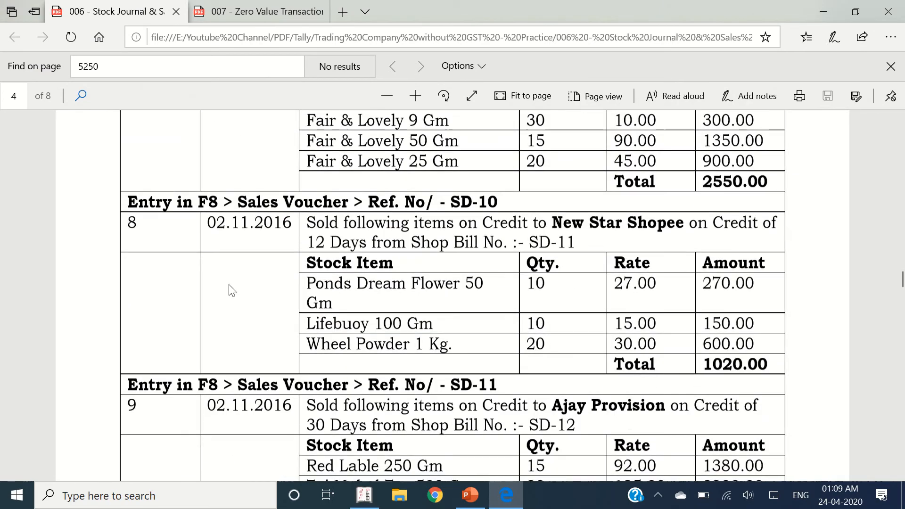
scroll(137, 146, "up", 1)
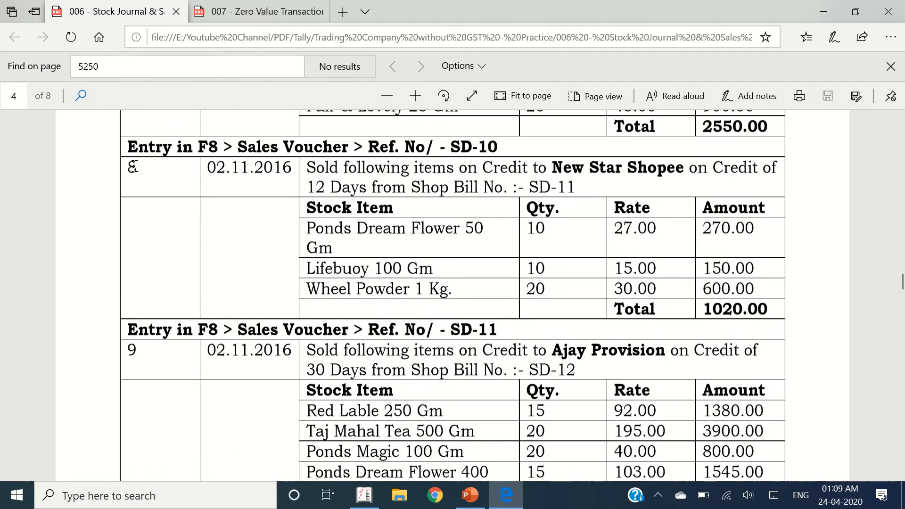
left_click_drag(129, 165, 766, 306)
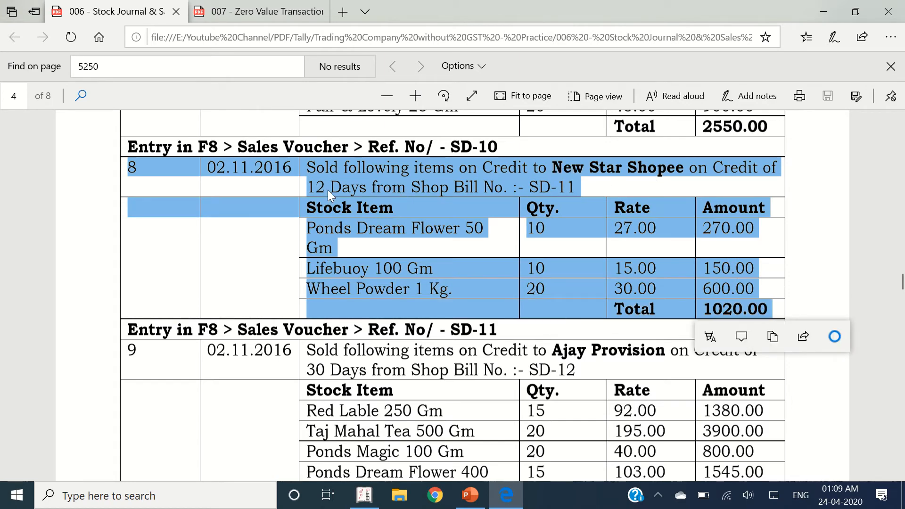
Return to Tally.ERP 9 and fill the sales voucher header with reference SD-11, party New Star Shopee A/c and ledger Sales A/c
key("alt+Tab")
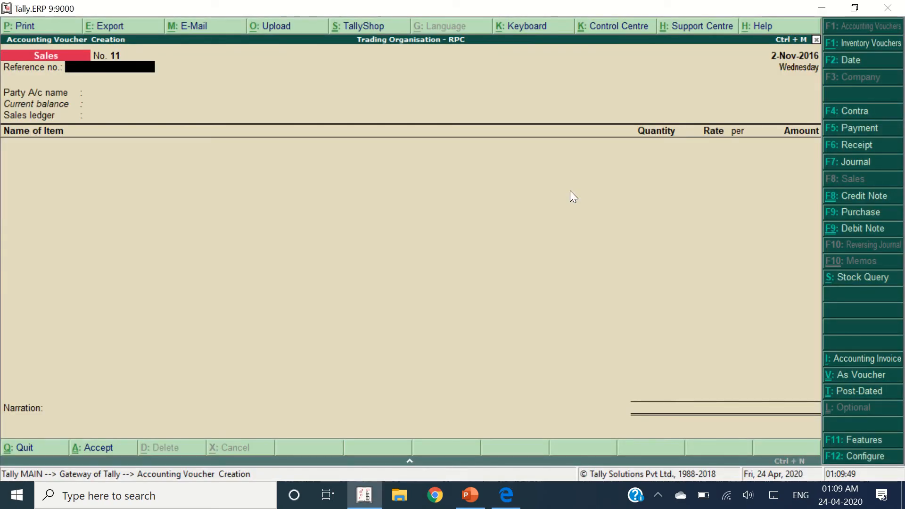
type("1")
key("Return")
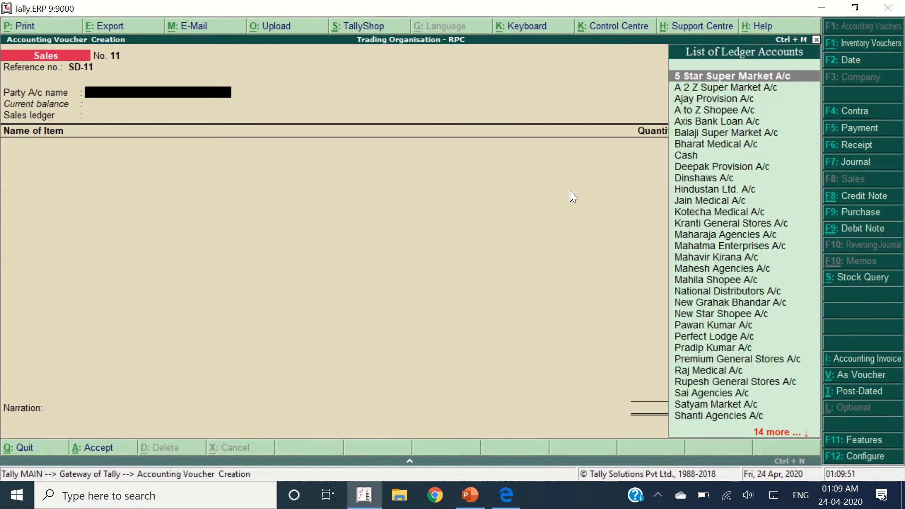
type("New Sta,")
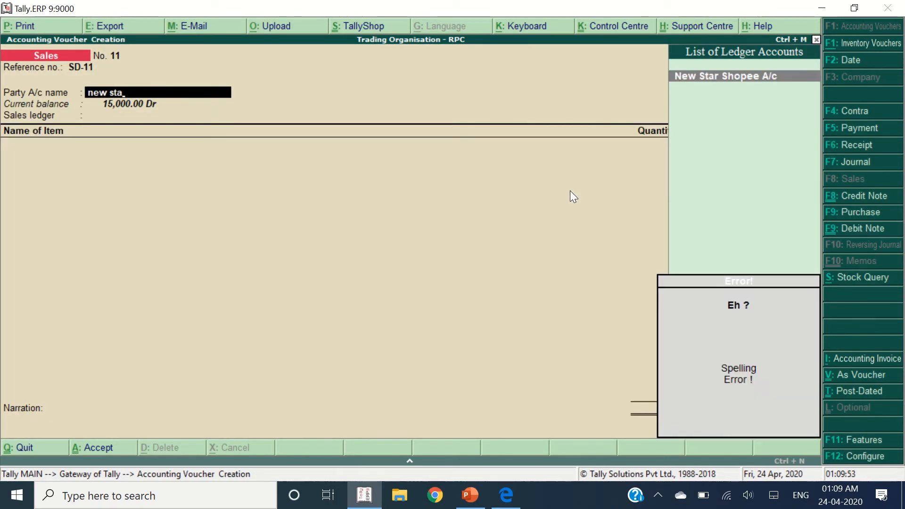
key("BackSpace")
key("Return")
key("Return")
key("Return")
key("Return")
key("ctrl+a")
key("Return")
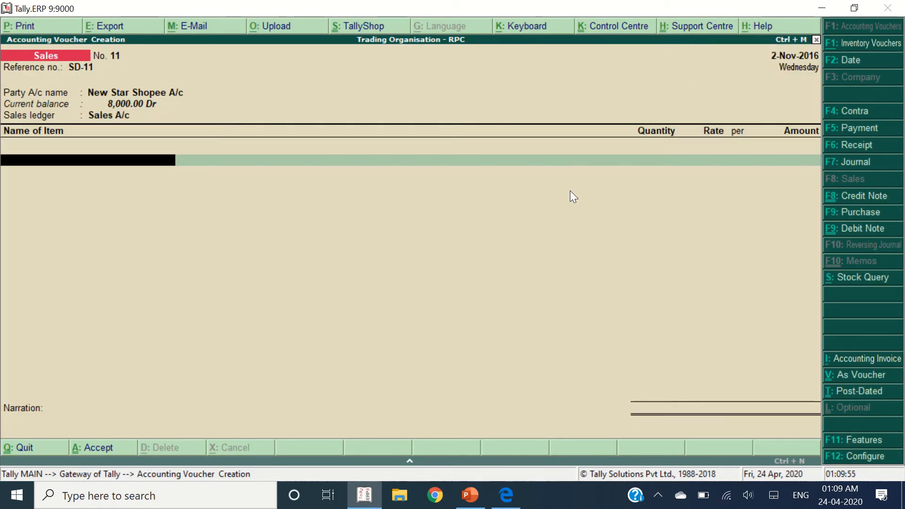
Check the first item of entry 8 in the PDF and add Ponds Dream Flower 50 Gm from the Shop godown
key("alt+Tab")
key("alt+Tab")
type("Ponds Dre")
key("Down")
key("Down")
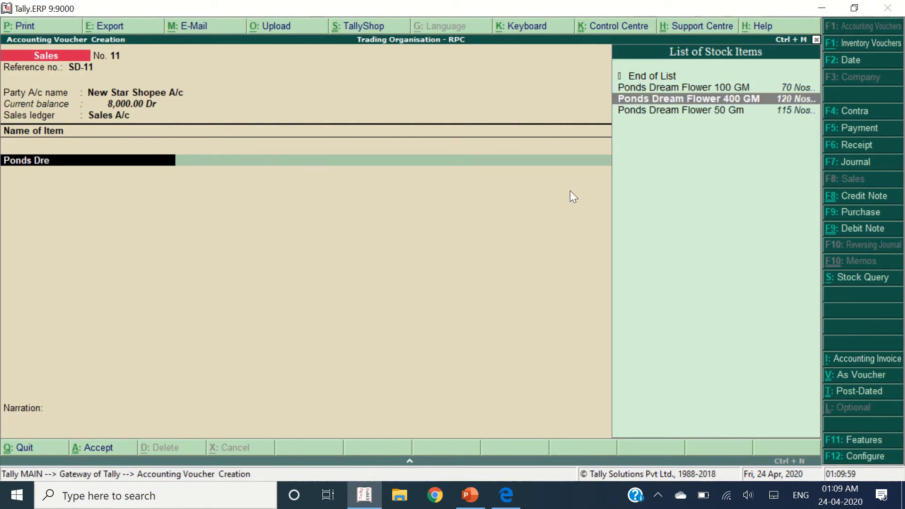
key("Down")
key("Return")
key("Return")
Set the Ponds Dream Flower 50 Gm quantity to 10 Nos at a rate of 27.00 and complete its allocation
key("alt+Tab")
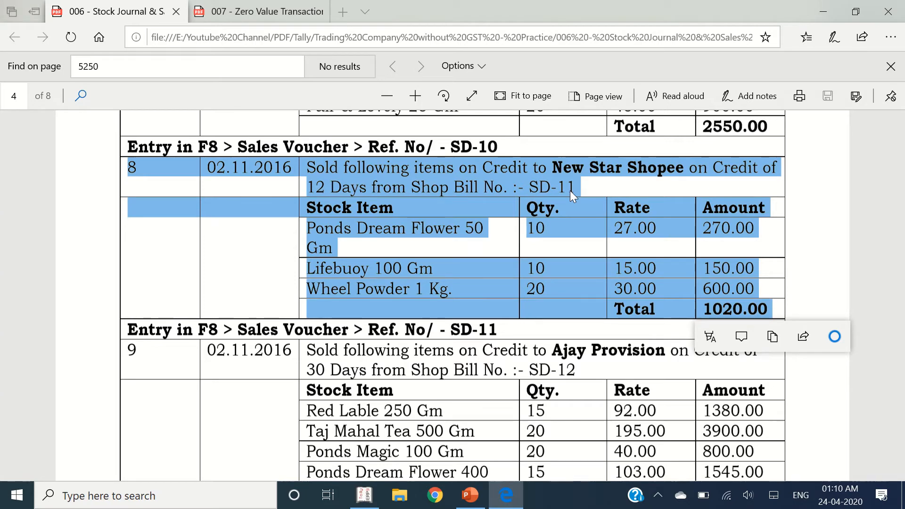
key("alt+Tab")
type("10")
key("Return")
key("Return")
key("Return")
key("Return")
key("Return")
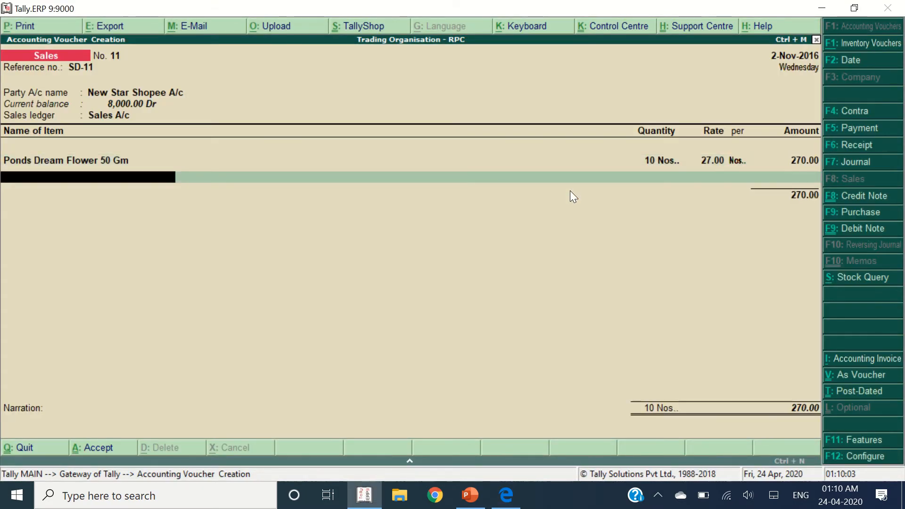
Add Life Buoy 100 GM from the Shop godown as the second item of the New Star Shopee voucher
key("alt+Tab")
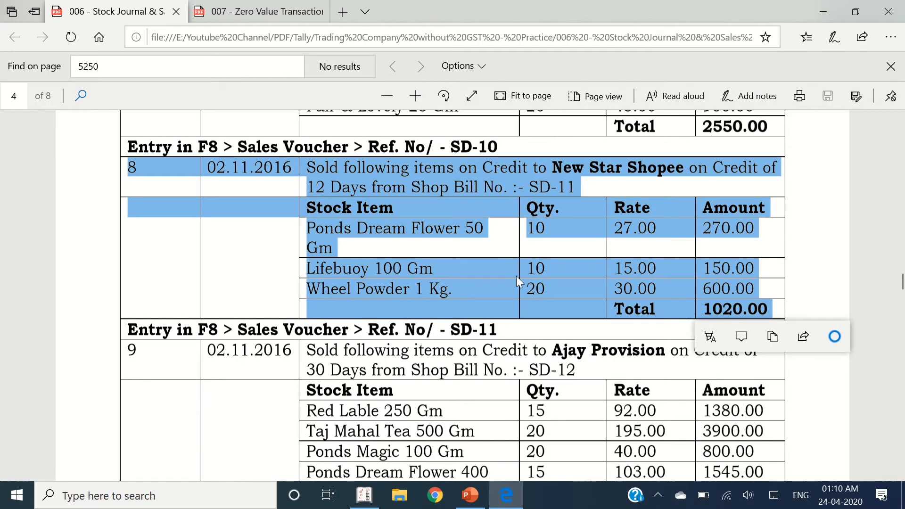
key("alt+Tab")
type("Life")
key("Return")
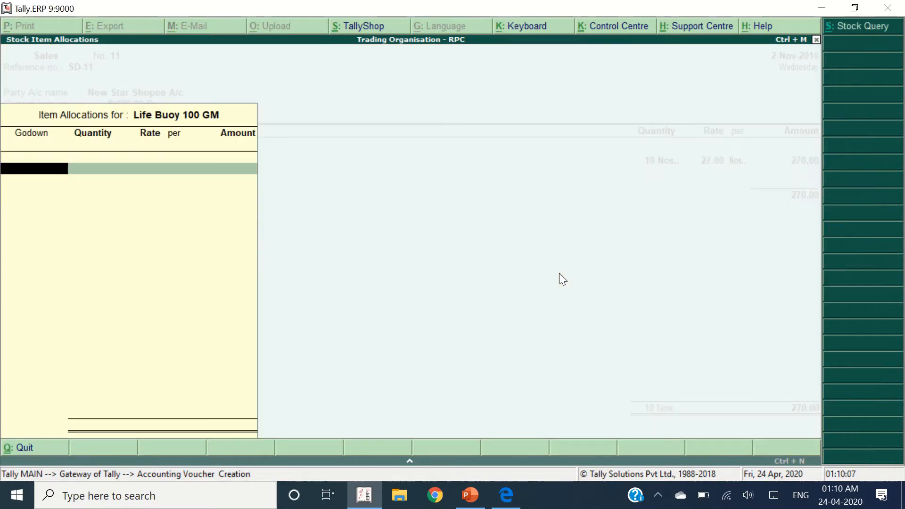
key("Return")
Set the Life Buoy 100 GM quantity to 10 Nos at a rate of 15.00 and complete its allocation
key("alt+Tab")
key("alt+Tab")
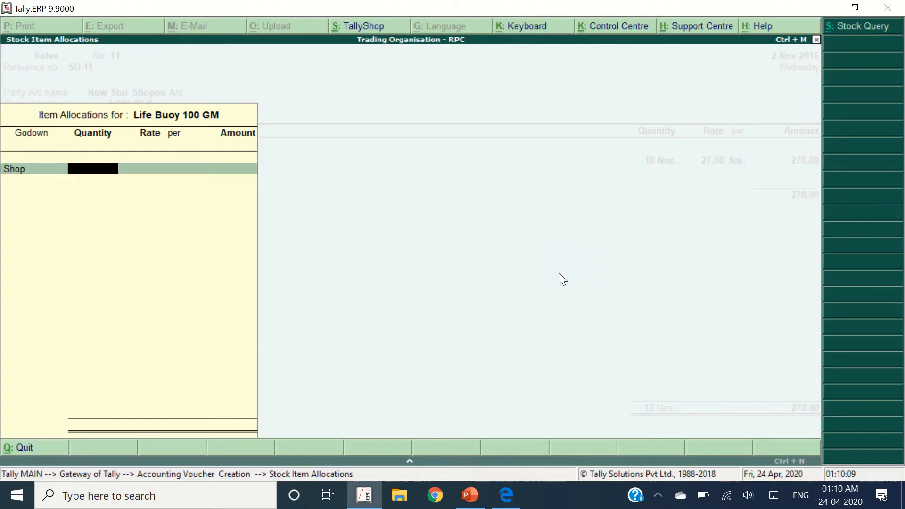
type("100")
key("BackSpace")
key("Return")
key("Return")
key("Return")
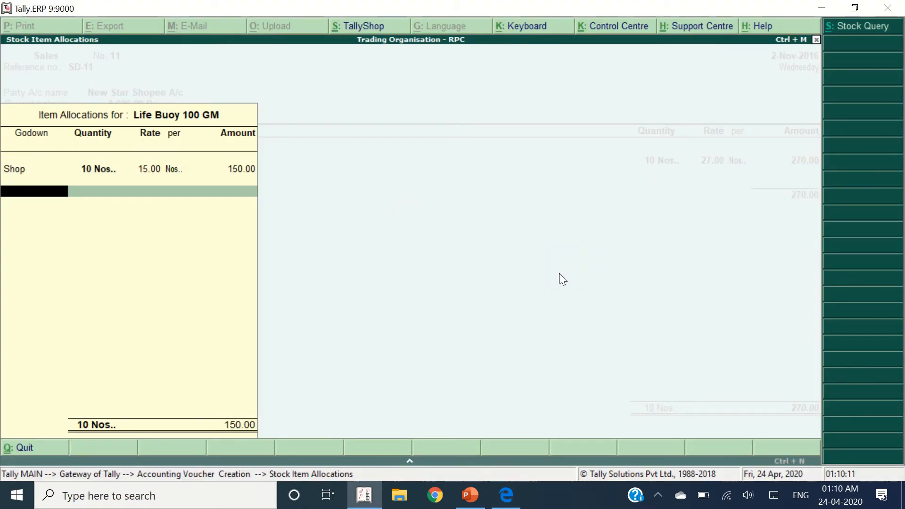
key("Return")
key("Return")
Add Wheel Powder 1 Kg. from the Shop godown as the third item of the New Star Shopee voucher
key("alt+Tab")
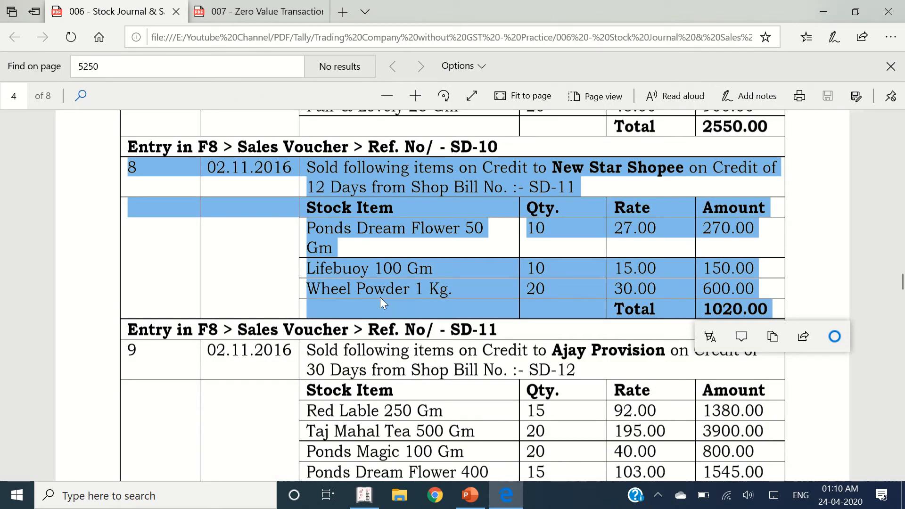
key("alt+Tab")
type("Whe")
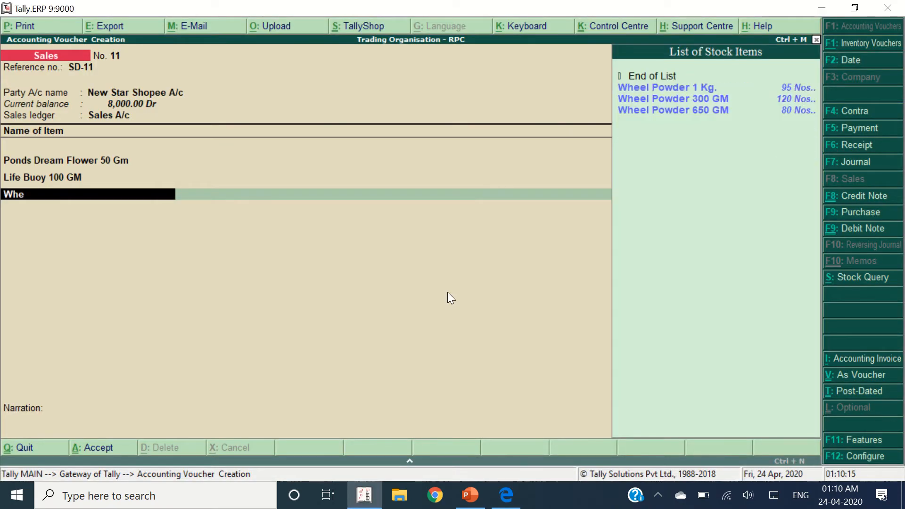
key("Return")
key("Return")
Set the Wheel Powder 1 Kg. quantity to 20 Nos at a rate of 30.00 and complete its allocation
key("alt+Tab")
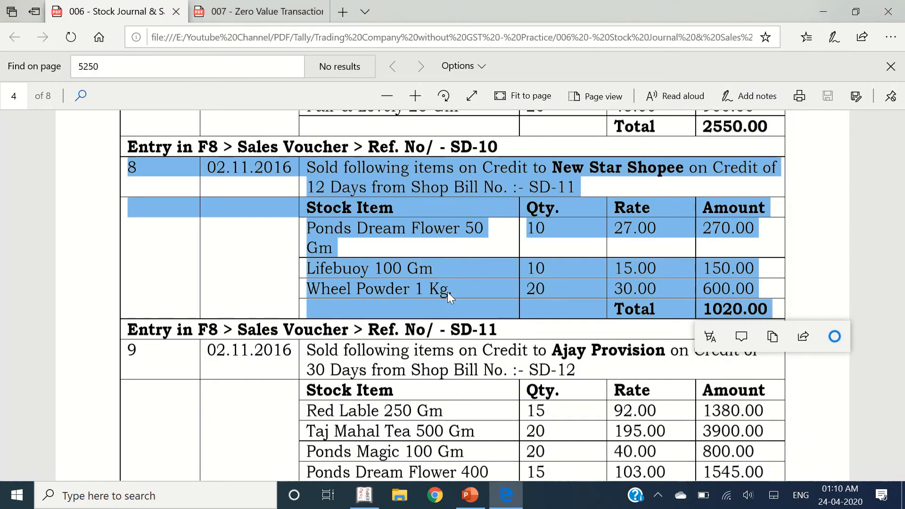
key("alt+Tab")
type("20")
key("Return")
key("Return")
key("Return")
key("Return")
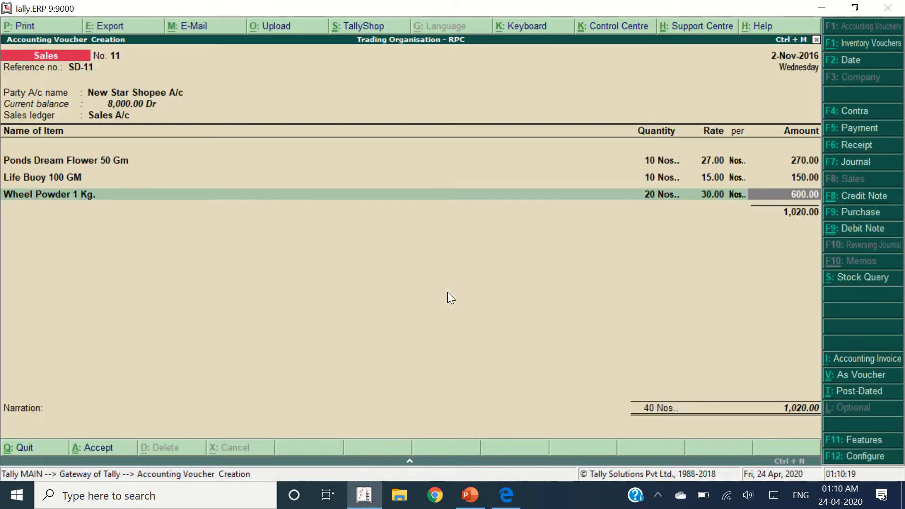
Compare the New Star Shopee voucher total with entry 8 in the PDF and end the item list to open the bill-wise details
key("Return")
key("Return")
key("alt+Tab")
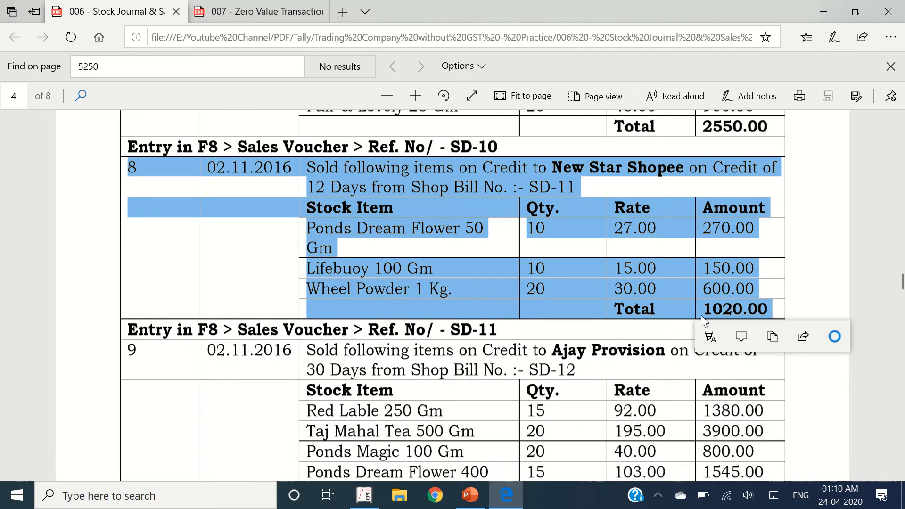
key("alt+Tab")
key("Return")
key("Return")
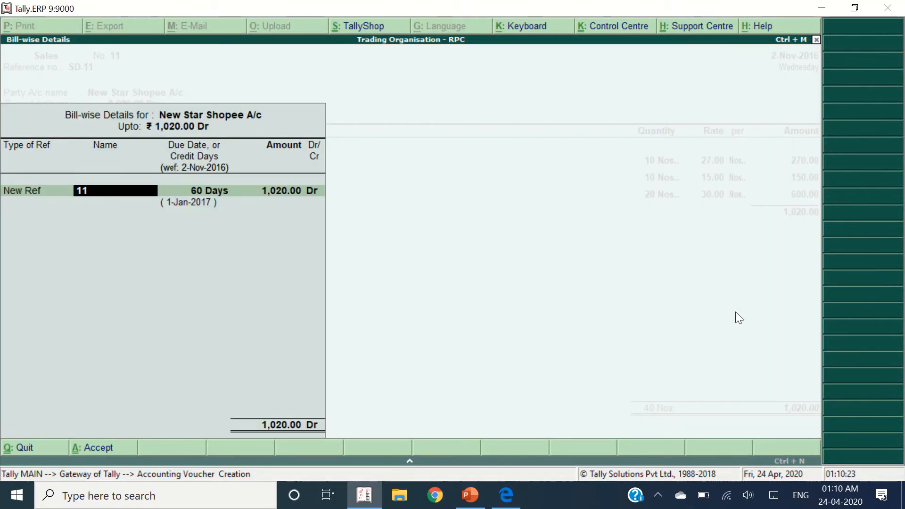
Record the New Star Shopee bill as new reference SD-11 and save the sales voucher
type("SD-11")
key("Return")
key("Return")
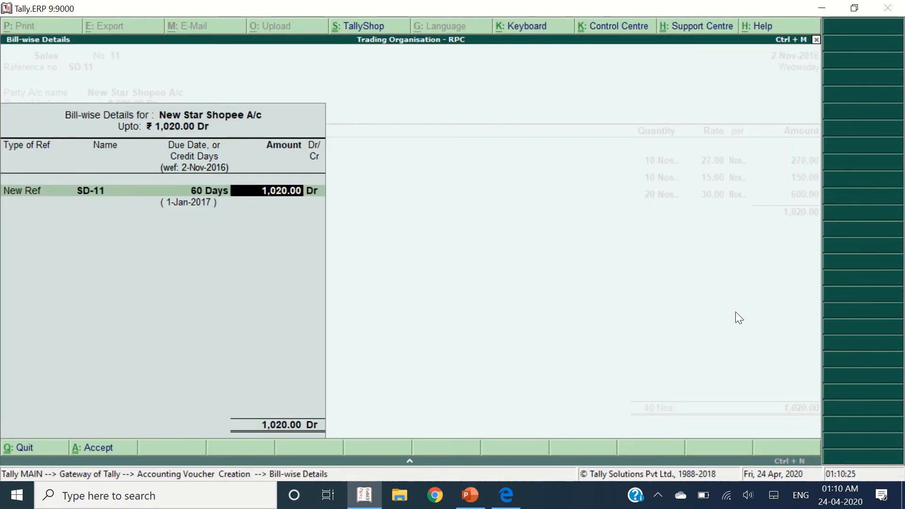
key("Return")
key("Return")
key("Return")
key("Return")
Switch to the practice PDF and highlight entry 9, the credit sale to Ajay Provision
key("alt+Tab")
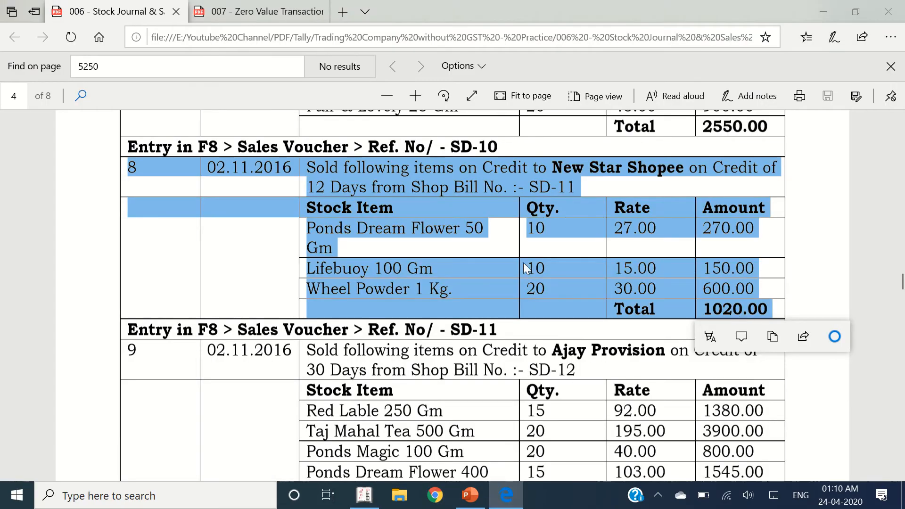
scroll(521, 257, "down", 4)
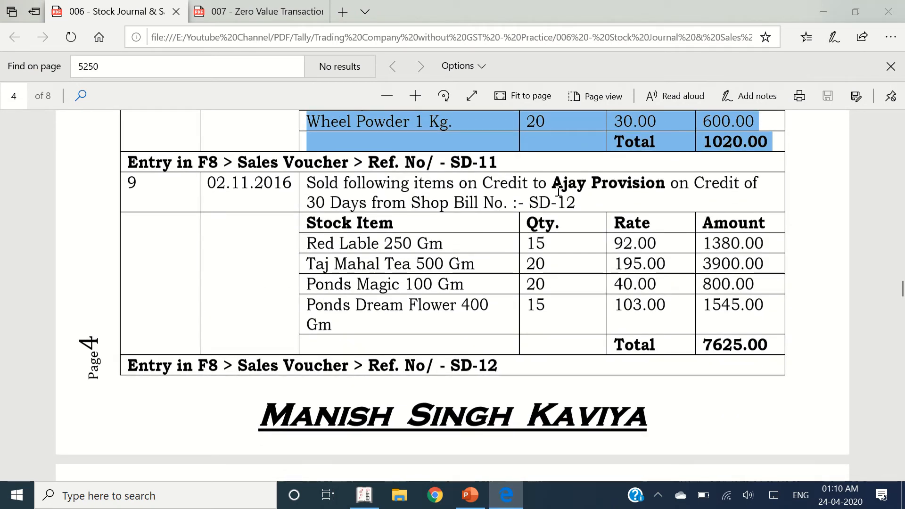
left_click_drag(553, 183, 669, 184)
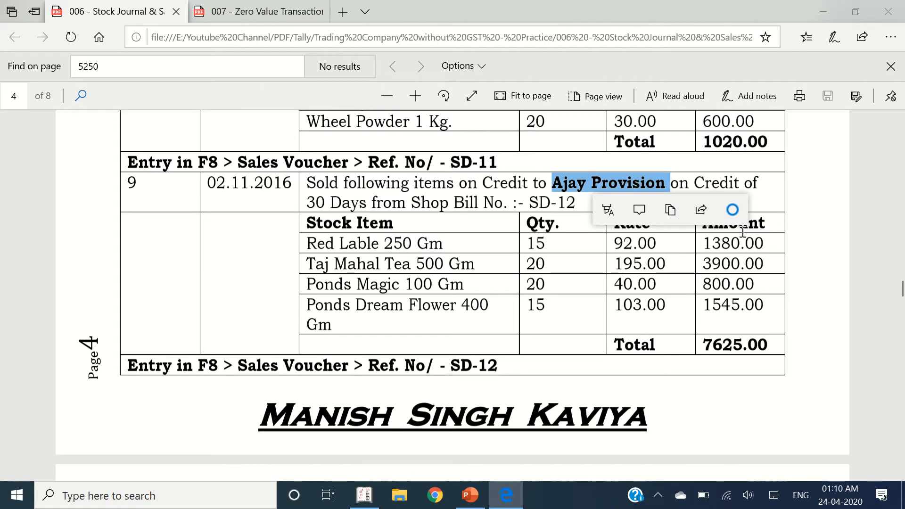
left_click_drag(124, 190, 780, 335)
Return to Tally.ERP 9, enter reference SD-12 with party Ajay Provision A/c on the new sales voucher, and accept the party details
key("alt+Tab")
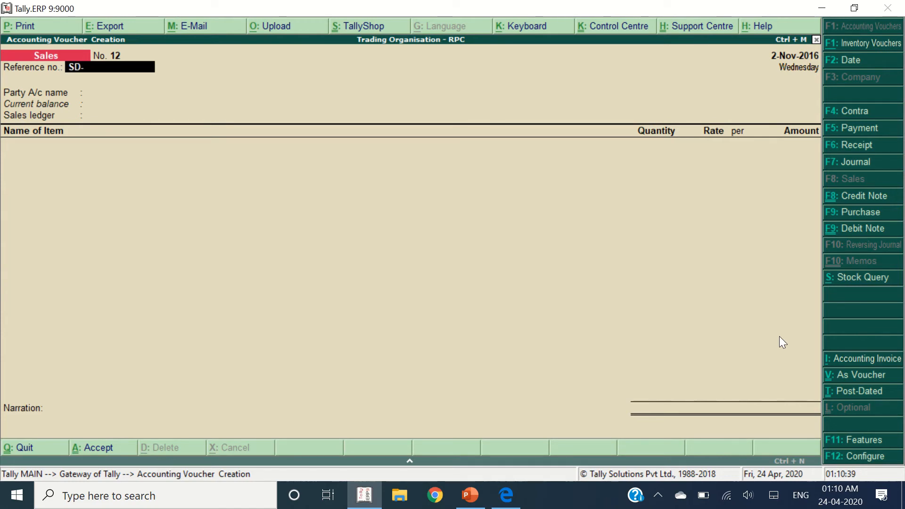
type("12")
key("Return")
type("Ajay Pr")
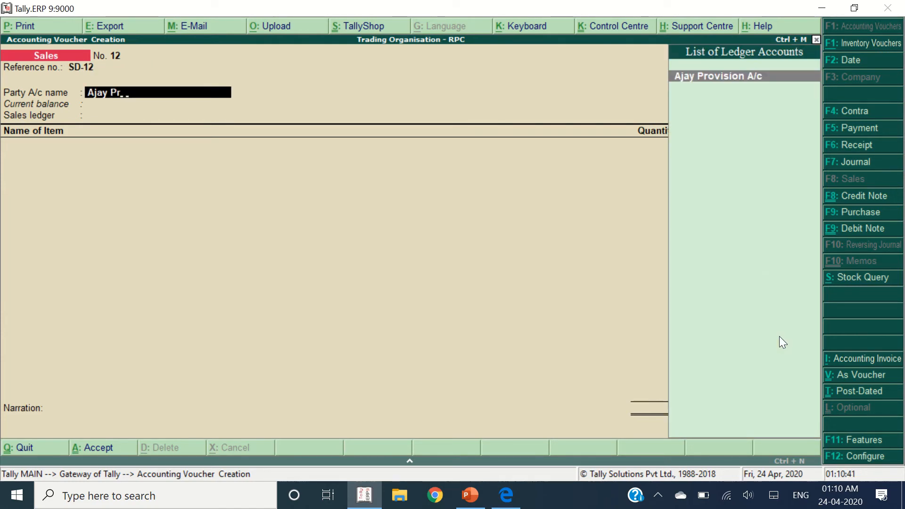
key("Return")
key("Return")
key("Return")
key("Return")
key("Return")
key("ctrl+a")
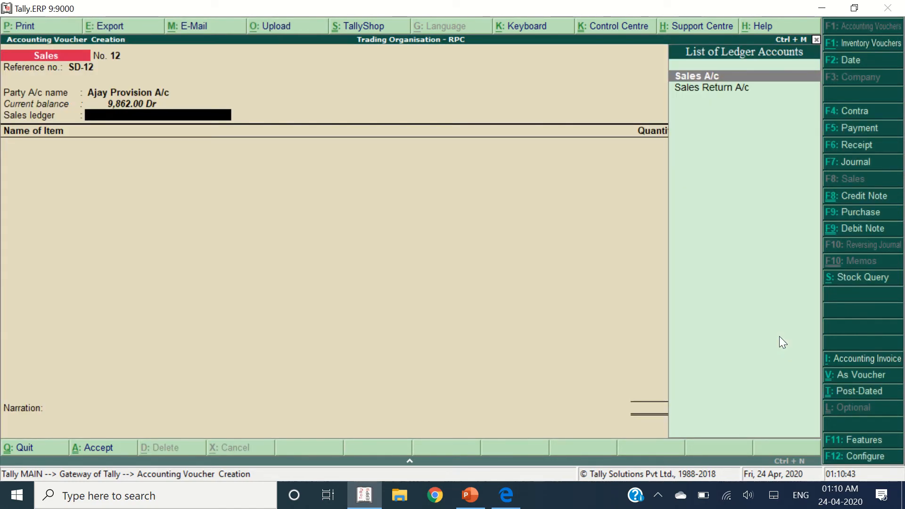
Set the sales ledger to Sales A/c and add Red Lable 250 Gm from the Shop godown, 15 Nos at 92.00, per PDF entry 9
key("Return")
key("alt+Tab")
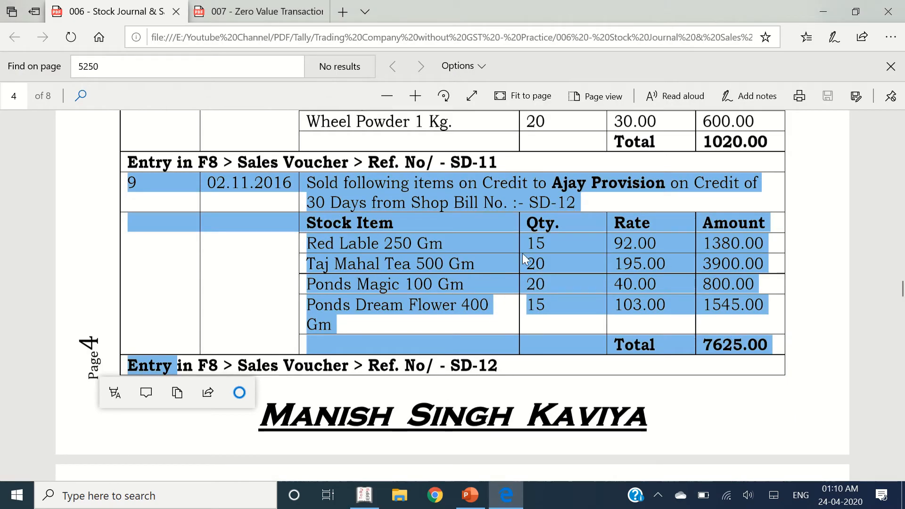
key("alt+Tab")
type("Red")
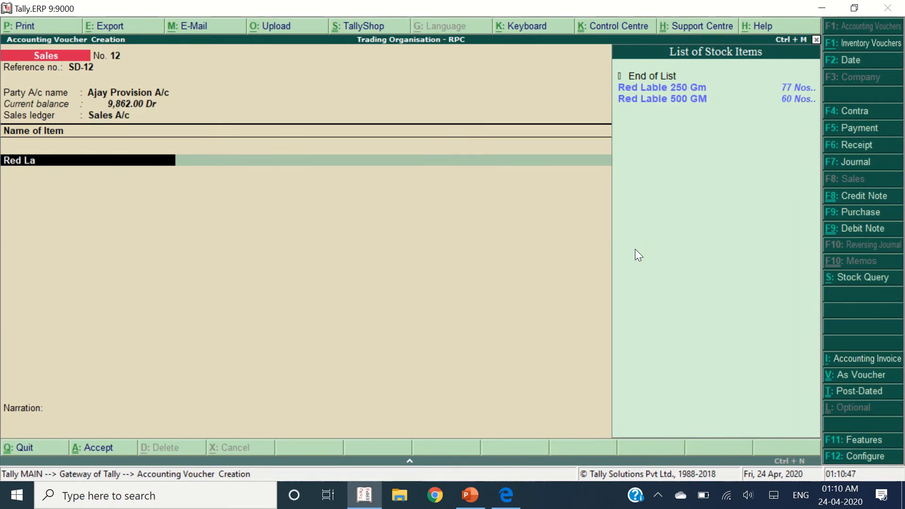
key("Return")
type("1")
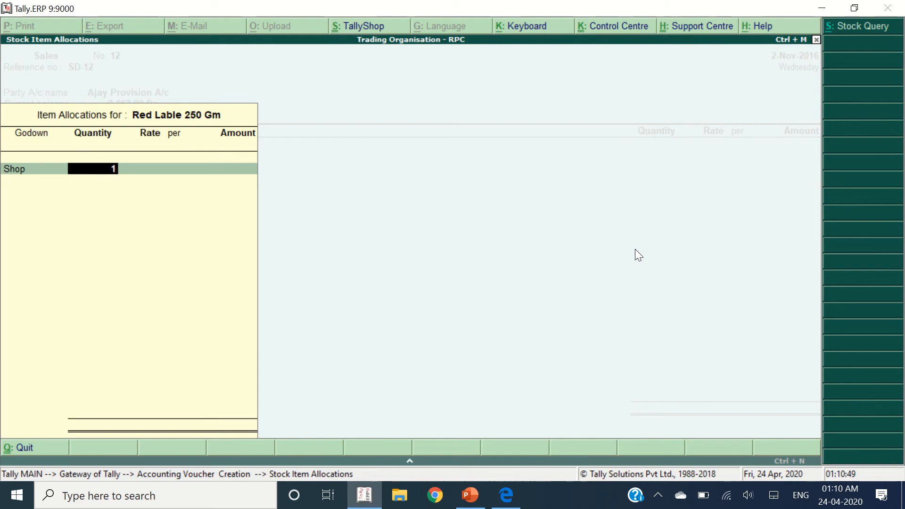
type("5")
key("Return")
key("Return")
key("Return")
key("Return")
key("Return")
key("Return")
Check entry 9 in the PDF and add Taj Mahal Tea 500 GM from the Shop godown, 20 Nos at 195.00
key("alt+Tab")
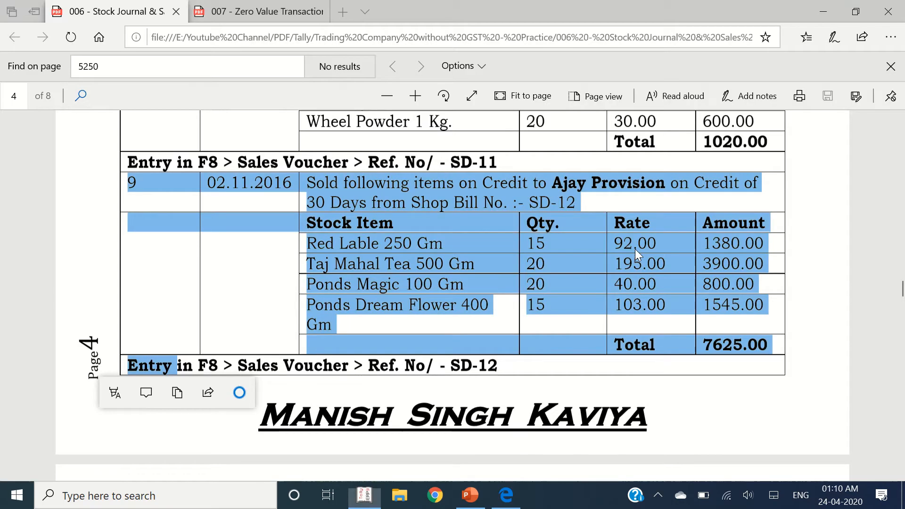
key("alt+Tab")
type("Taj Ma")
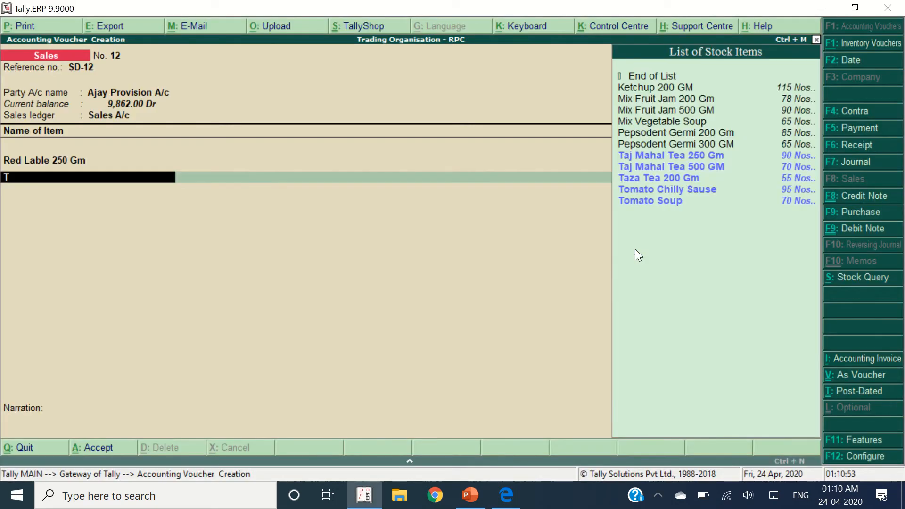
key("Down")
key("Return")
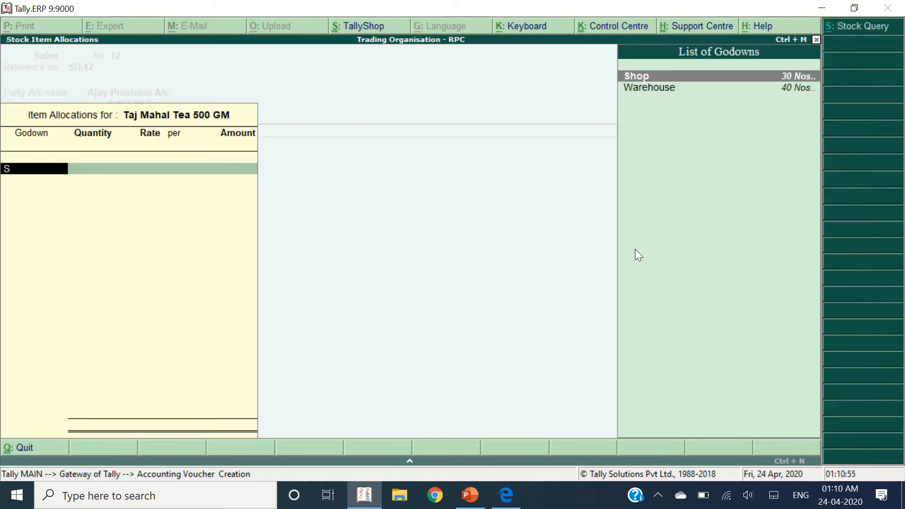
key("alt+Tab")
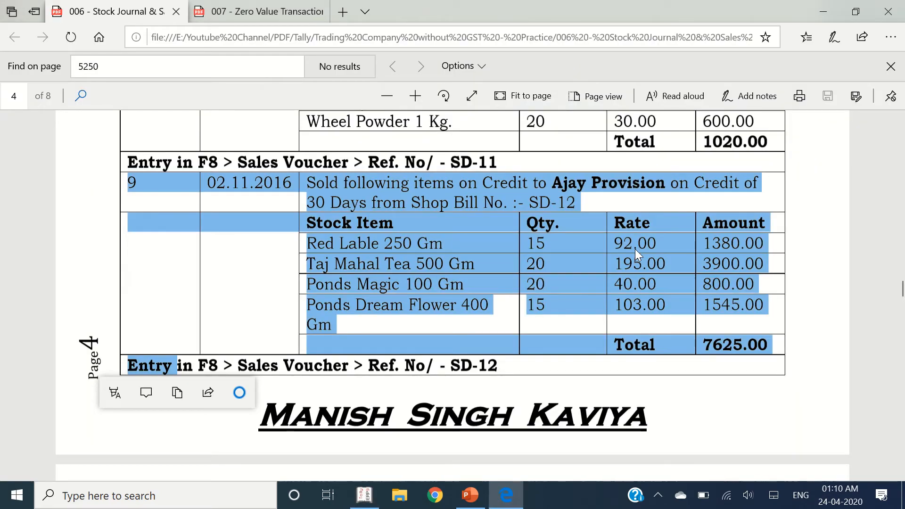
key("alt+Tab")
key("Return")
key("Return")
key("Return")
key("Return")
key("Return")
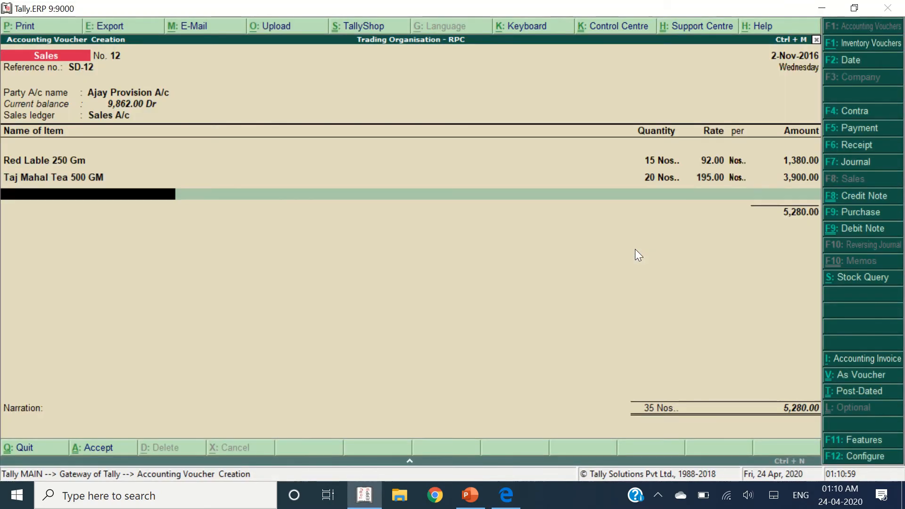
Check entry 9 in the PDF and add Ponds Magic 100 GM from the Shop godown, 20 Nos at 40.00
key("alt+Tab")
key("alt+Tab")
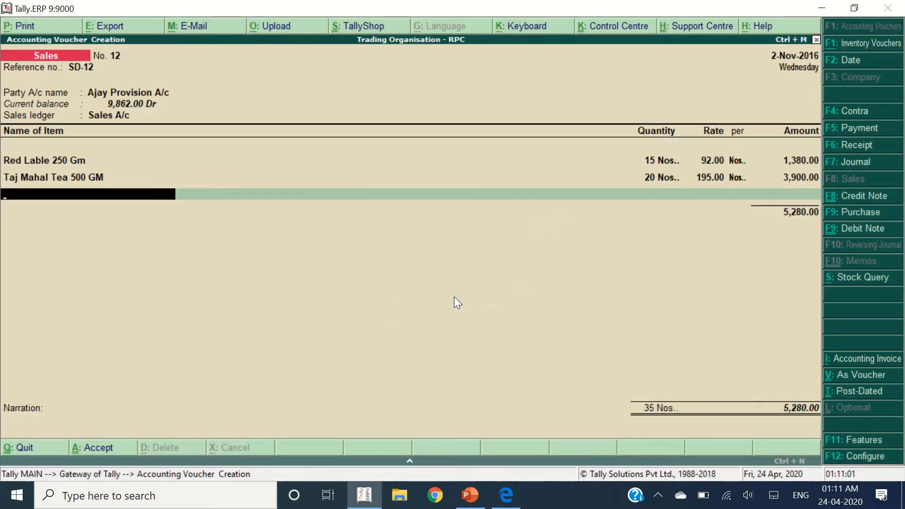
type("Ponds Magi")
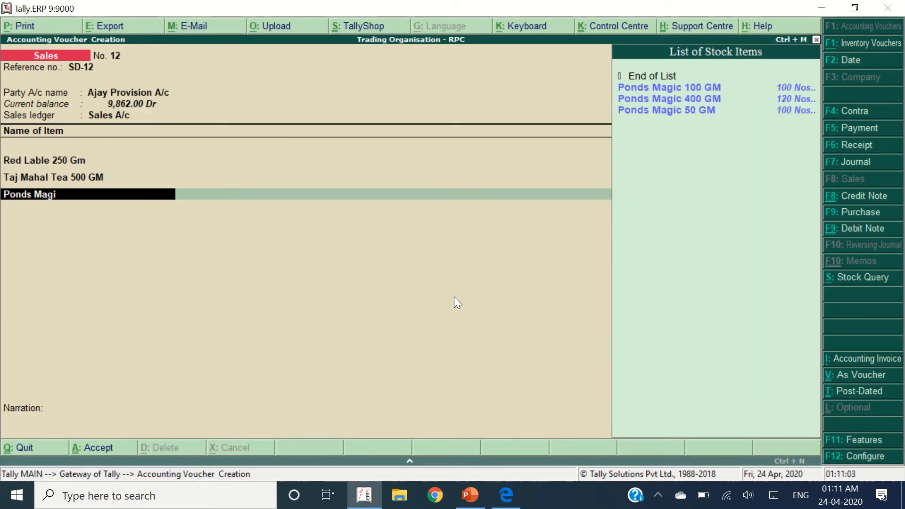
key("Down")
key("Up")
key("Return")
key("Return")
key("alt+Tab")
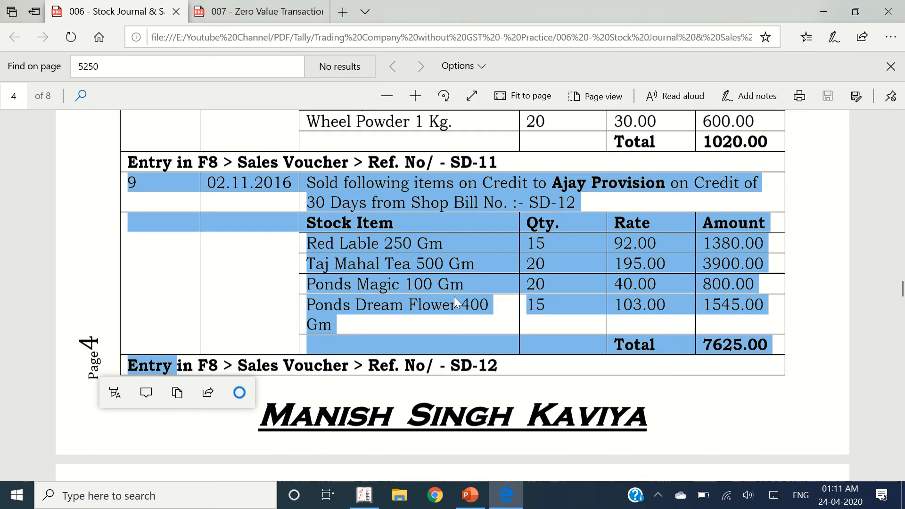
key("alt+Tab")
type("20")
key("Return")
key("Return")
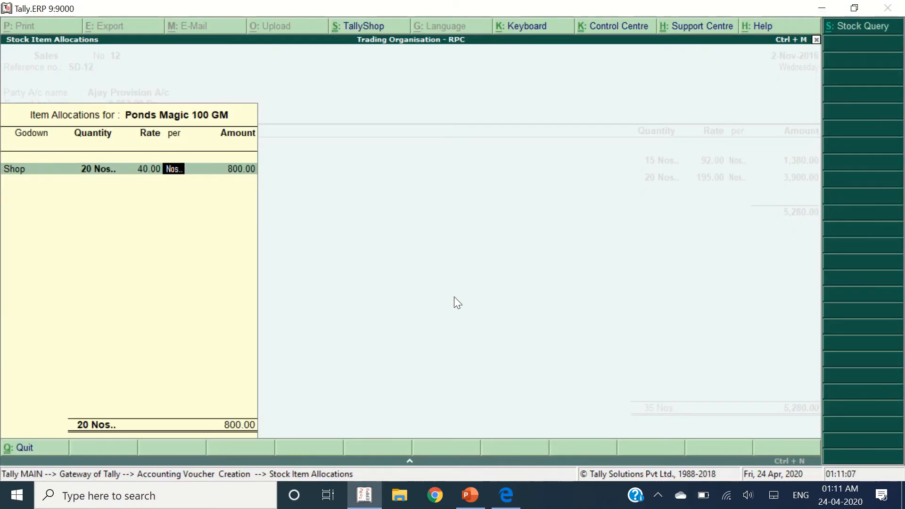
key("Return")
key("Return")
key("Return")
key("Return")
Check entry 9 in the PDF and add Ponds Dream Flower 400 GM from the Shop godown, 15 Nos at 103.00
key("alt+Tab")
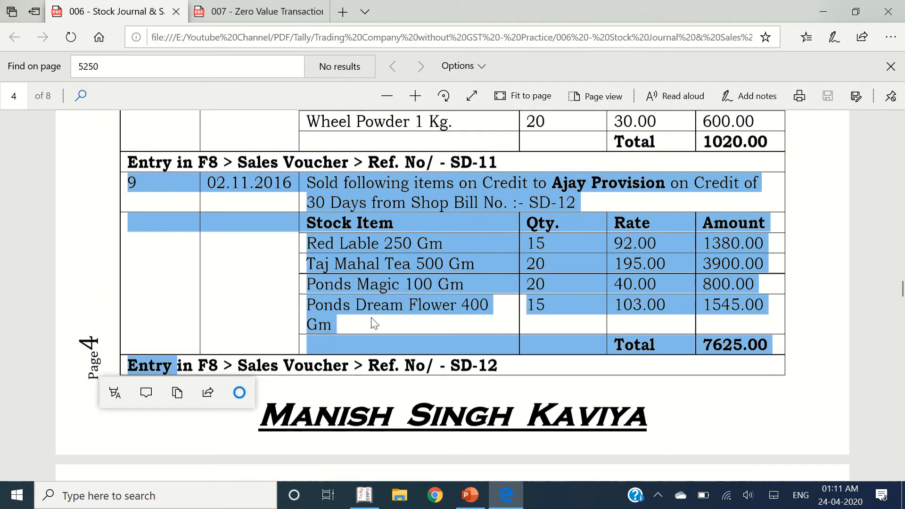
key("alt+Tab")
type("Ponds Dr")
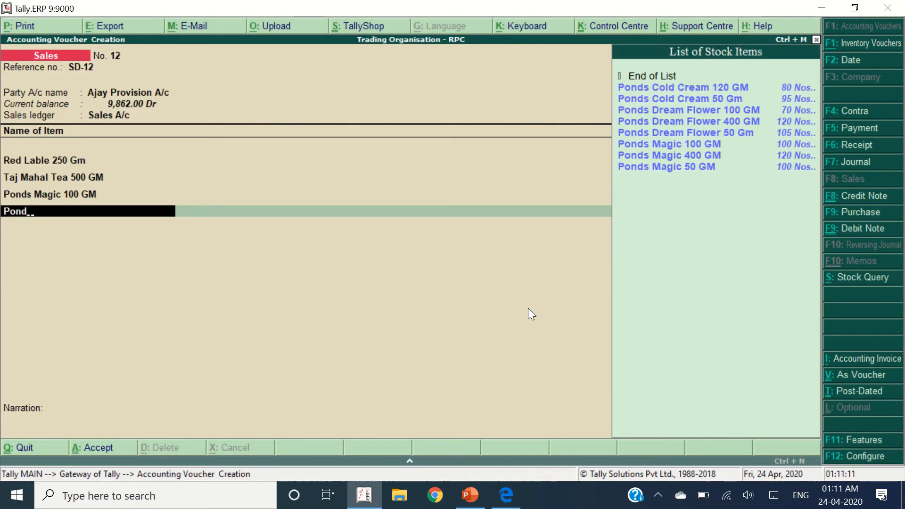
type("ea")
key("Down")
key("Return")
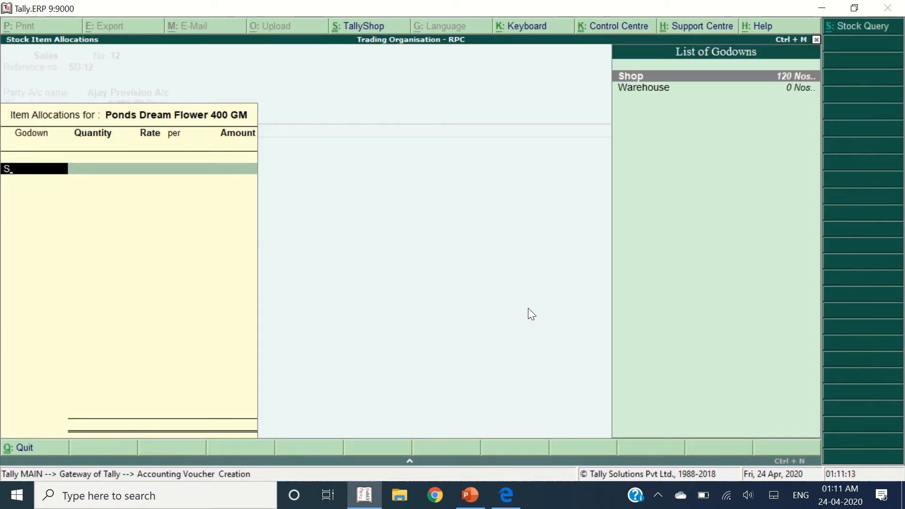
key("alt+Tab")
key("alt+Tab")
key("Return")
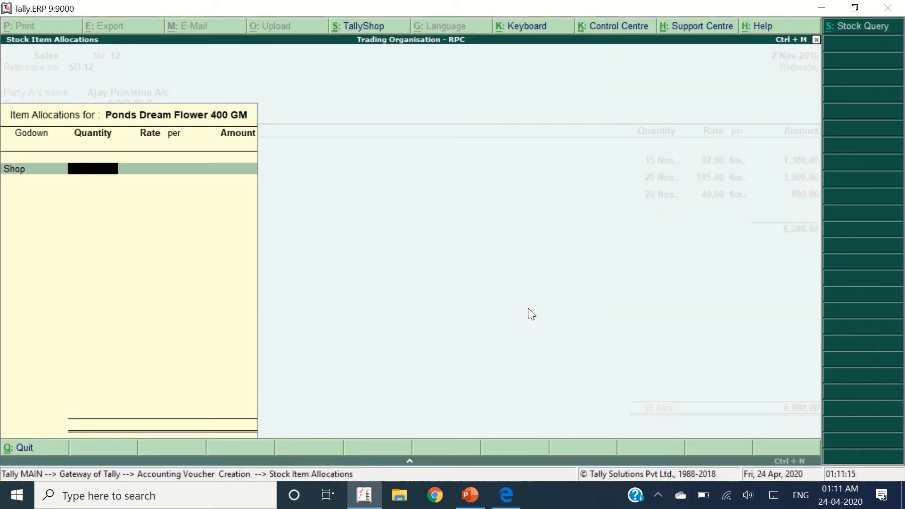
key("Return")
key("Return")
key("Return")
key("Return")
key("Return")
key("Return")
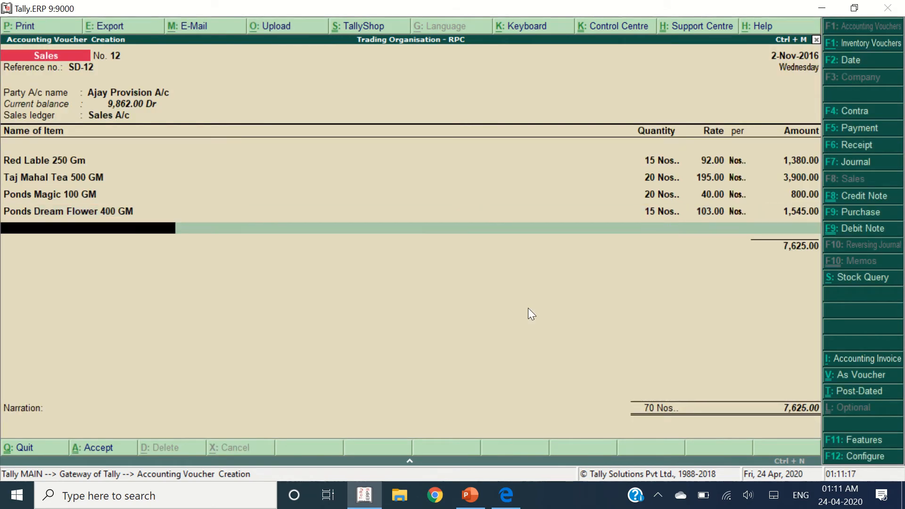
Compare the Ajay Provision voucher total with entry 9 in the PDF and end the item list to open the bill-wise details
key("alt+Tab")
key("alt+Tab")
key("Return")
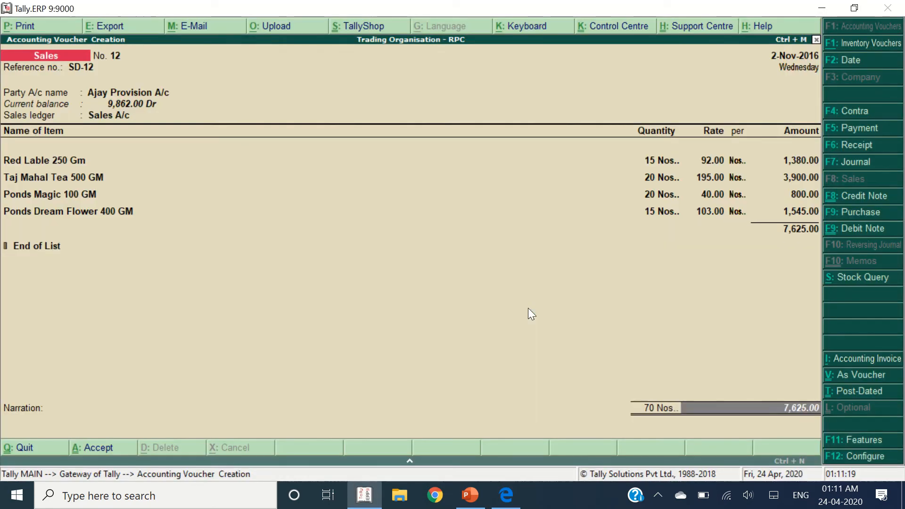
key("Return")
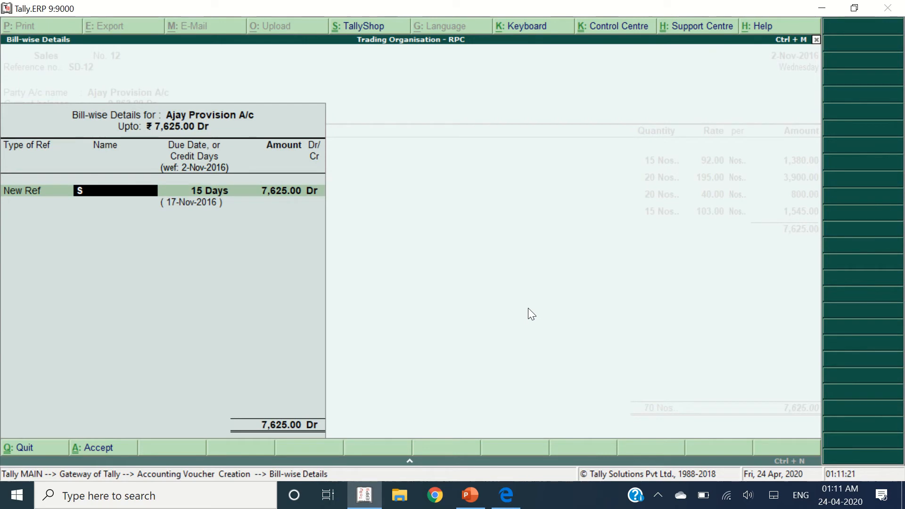
Record the Ajay Provision bill as new reference SD-12 and save the sales voucher
key("Return")
key("Return")
key("Return")
key("Return")
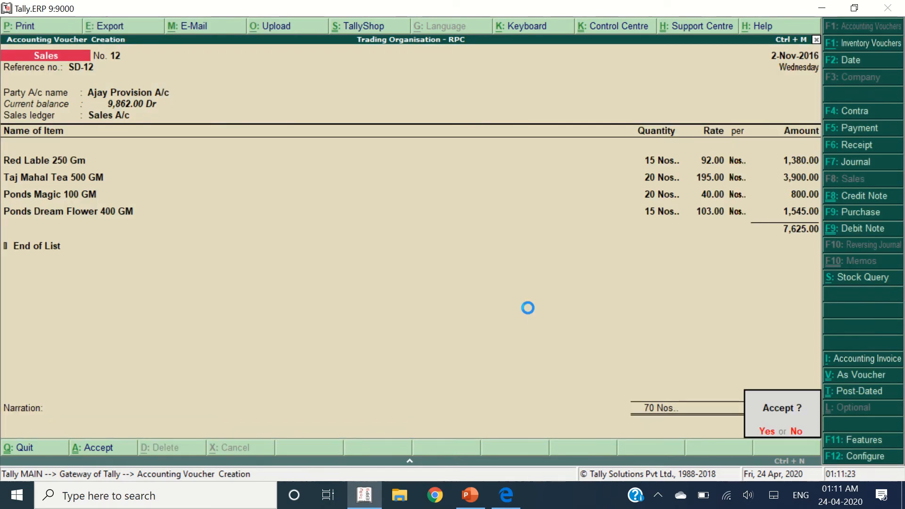
Switch to the practice PDF and highlight entry 10, the credit sale to Mahila Shopee
key("alt+Tab")
scroll(508, 305, "down", 10)
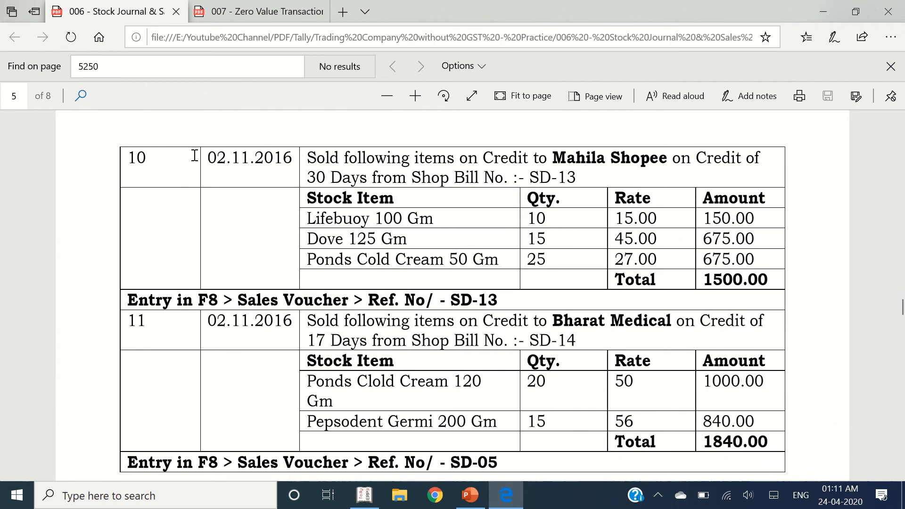
left_click_drag(140, 157, 776, 282)
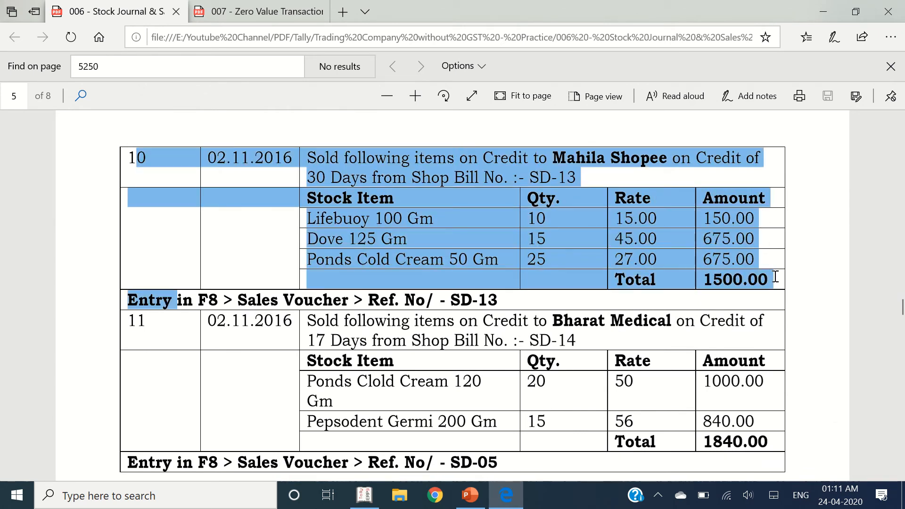
Return to Tally.ERP 9, enter reference SD-13 with party Mahila Shopee A/c, accept the party details, and choose Sales A/c as the sales ledger
key("alt+Tab")
type("SD-13")
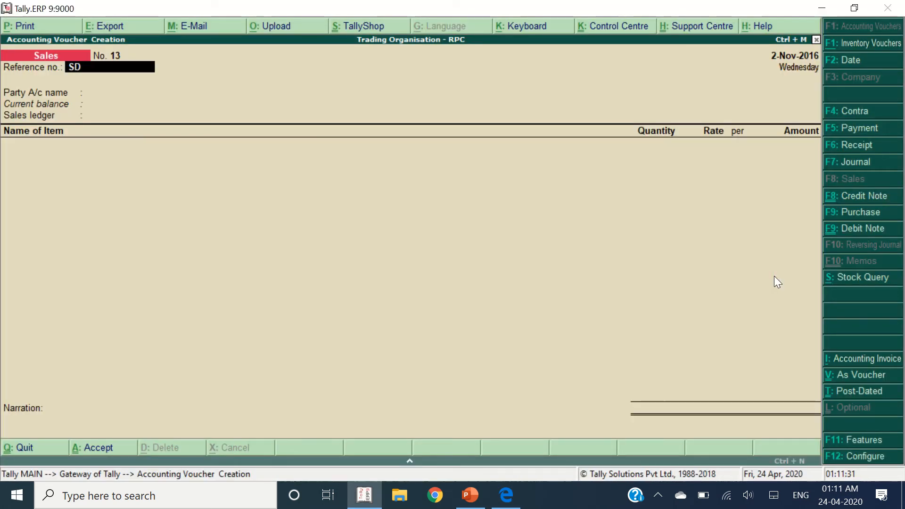
key("Return")
key("Return")
key("Escape")
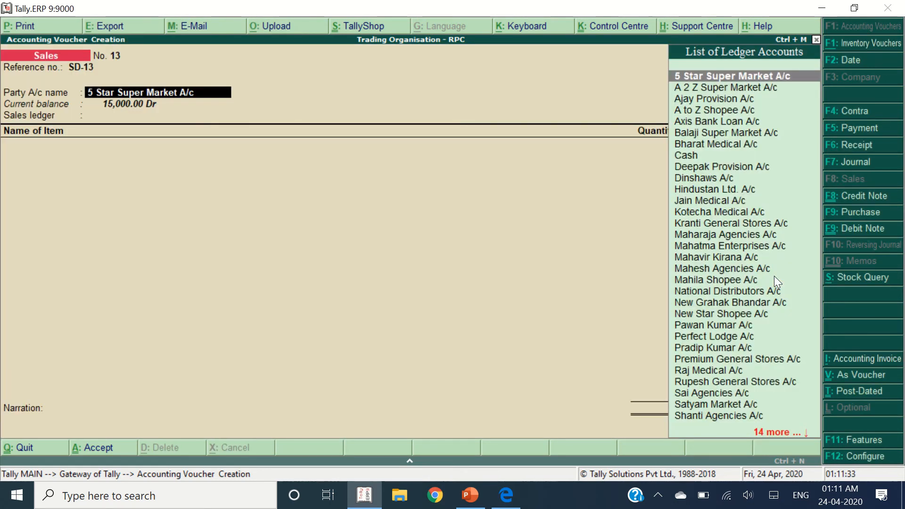
type("Mahila")
key("Return")
key("Return")
key("Return")
key("Return")
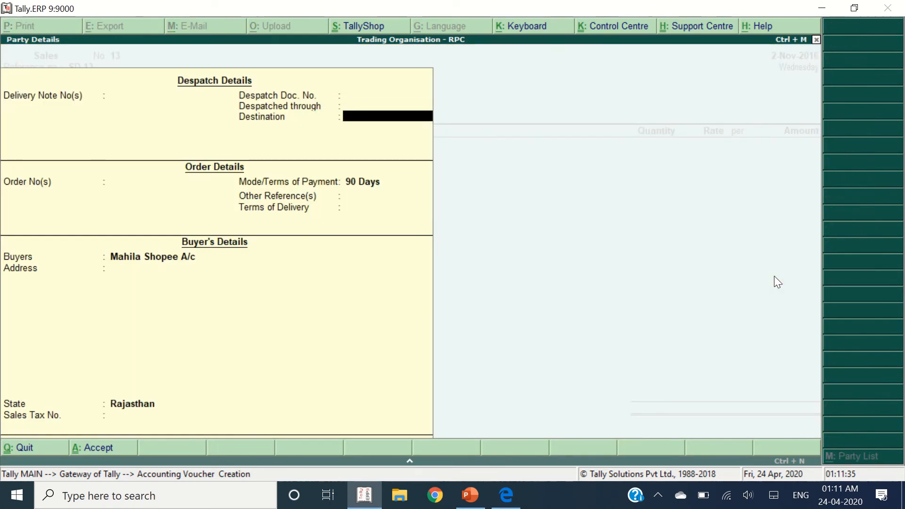
key("ctrl+a")
key("Return")
Check entry 10 in the PDF and add Life Buoy 100 GM from the Shop godown, 10 Nos at 15.00
key("alt+Tab")
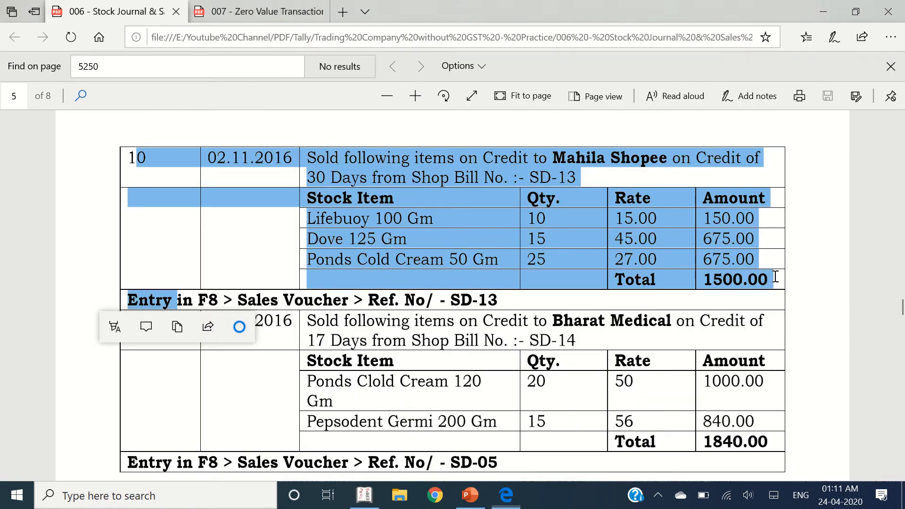
key("alt+Tab")
type("Life")
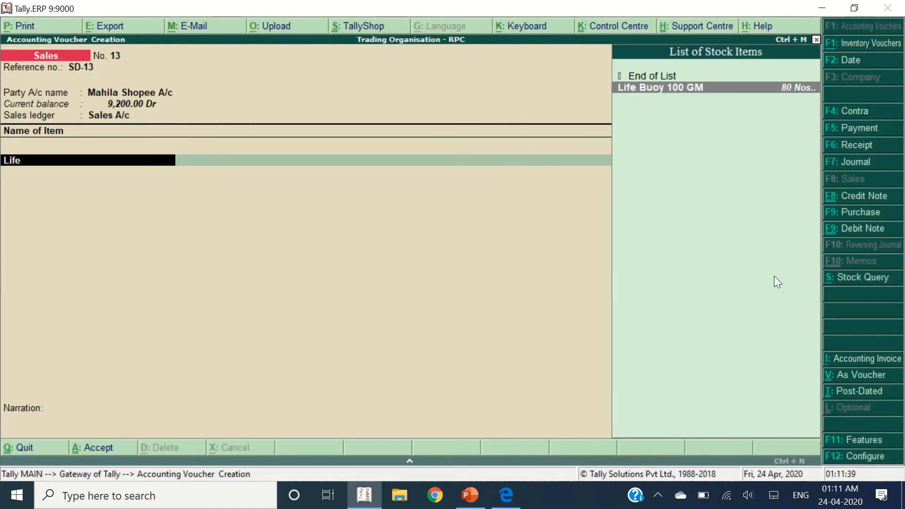
key("Return")
type("S")
key("Return")
key("alt+Tab")
key("alt+Tab")
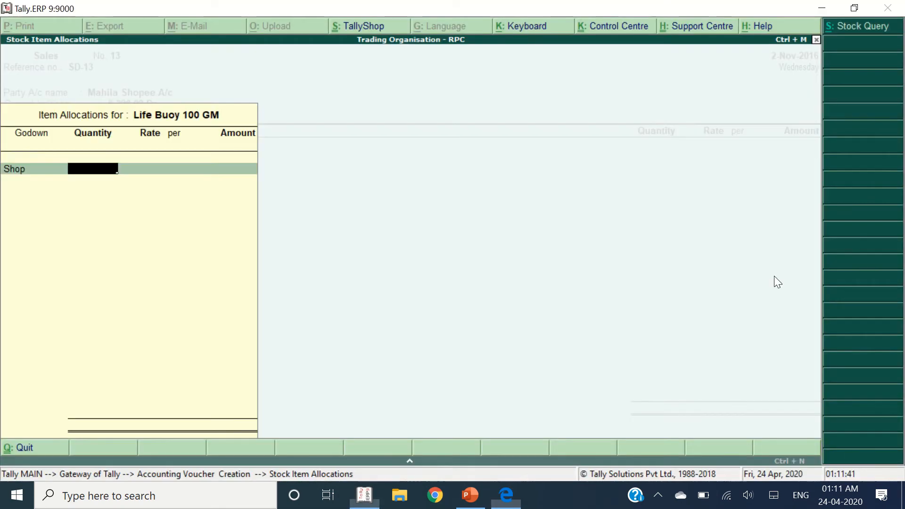
type("10")
key("Return")
key("Return")
key("Return")
key("Return")
key("Return")
key("Return")
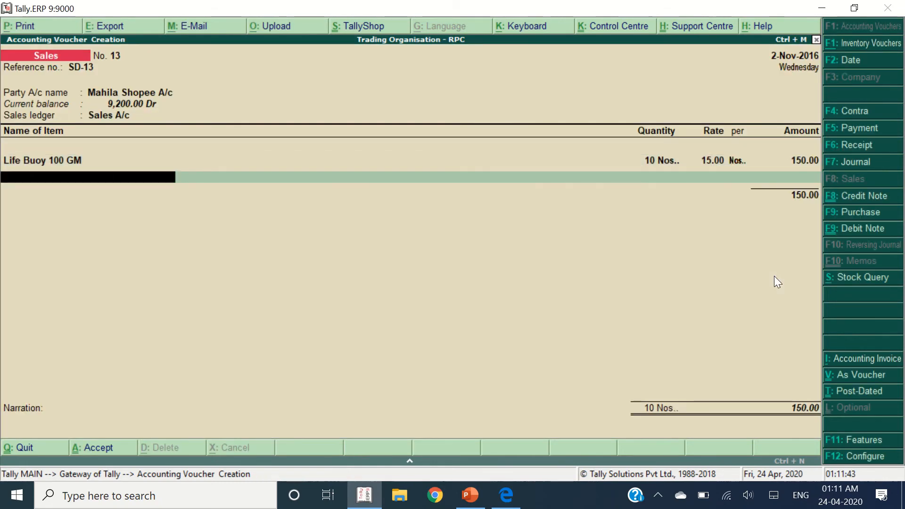
Check entry 10 in the PDF and add Dove 125 GM from the Shop godown, 15 Nos at 45.00
key("alt+Tab")
key("alt+Tab")
type("Dove")
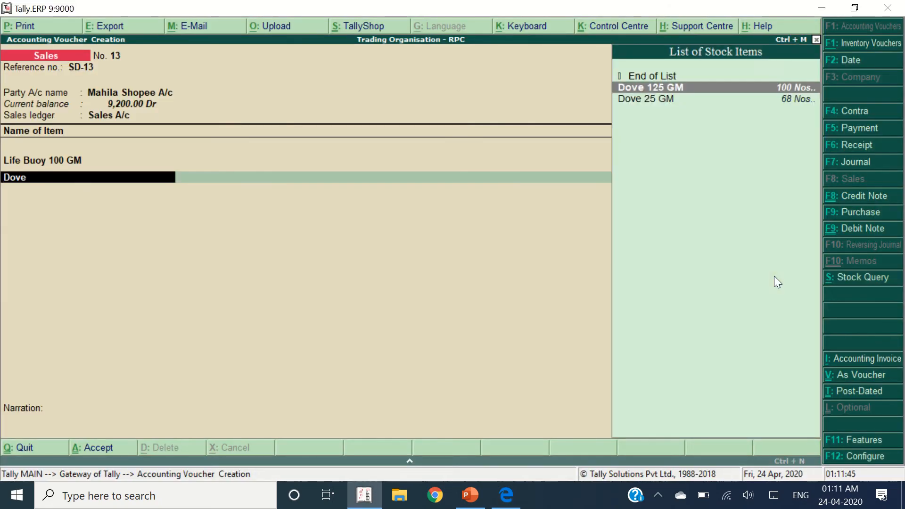
key("Return")
type("S")
key("Return")
key("alt+Tab")
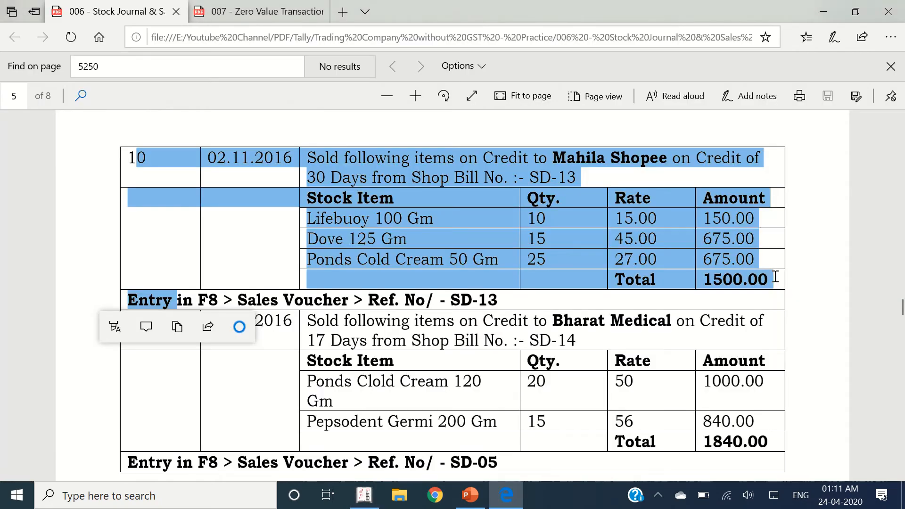
key("alt+Tab")
type("15")
key("Return")
key("Return")
key("Return")
key("Return")
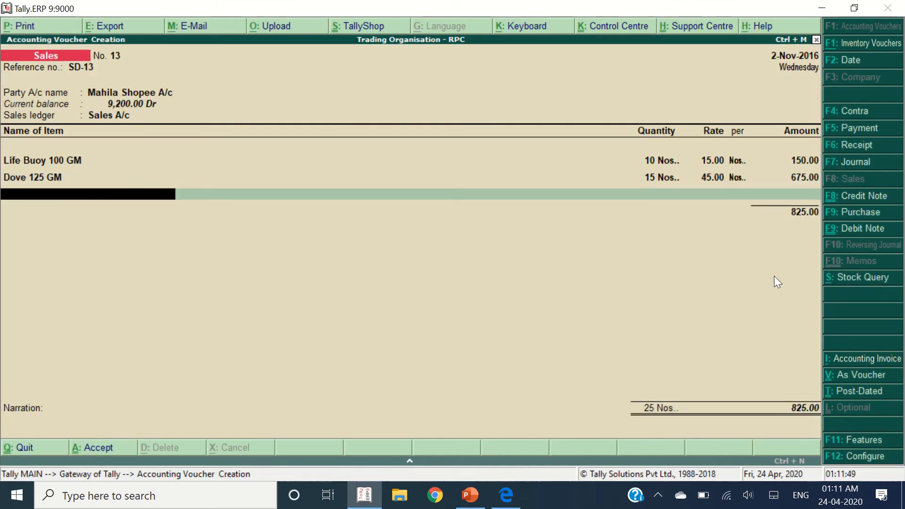
Check entry 10 in the PDF and choose Ponds Cold Cream 50 Gm from the Shop godown as the third item
key("alt+Tab")
key("alt+Tab")
type("Ponds c")
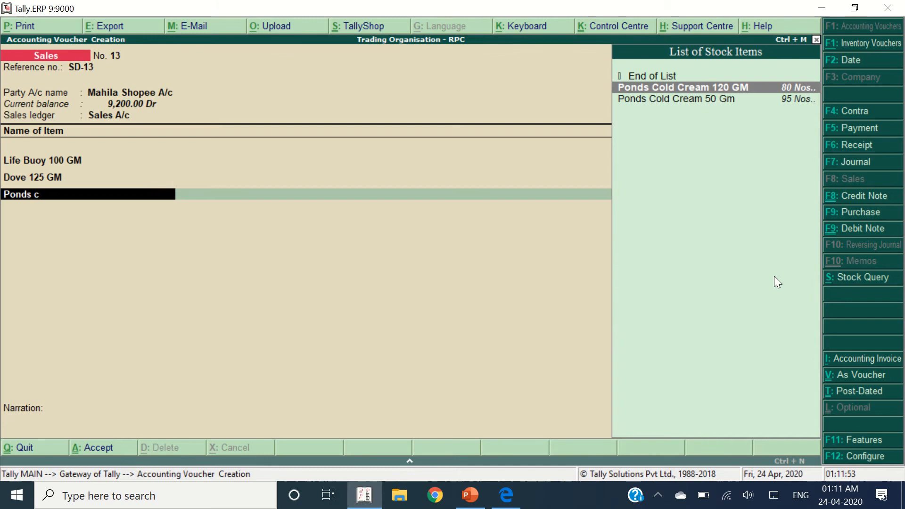
key("alt+Tab")
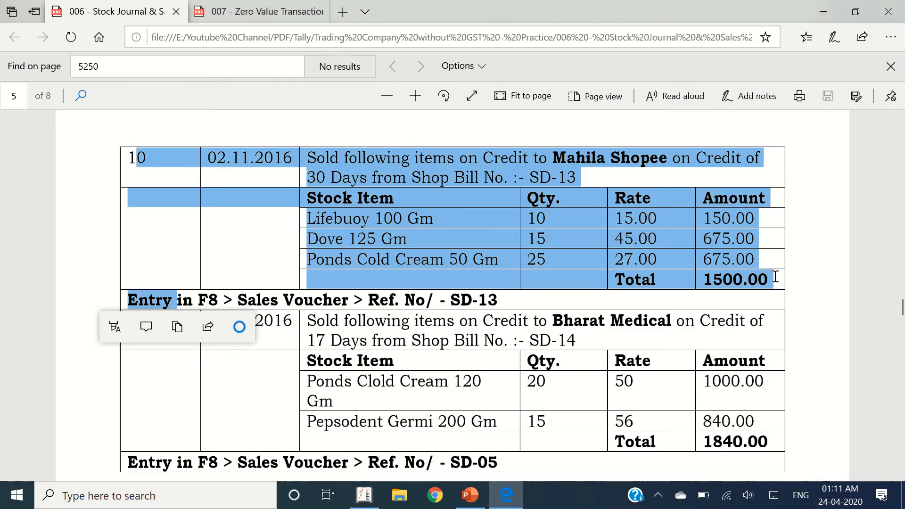
key("alt+Tab")
key("Down")
key("Return")
key("Return")
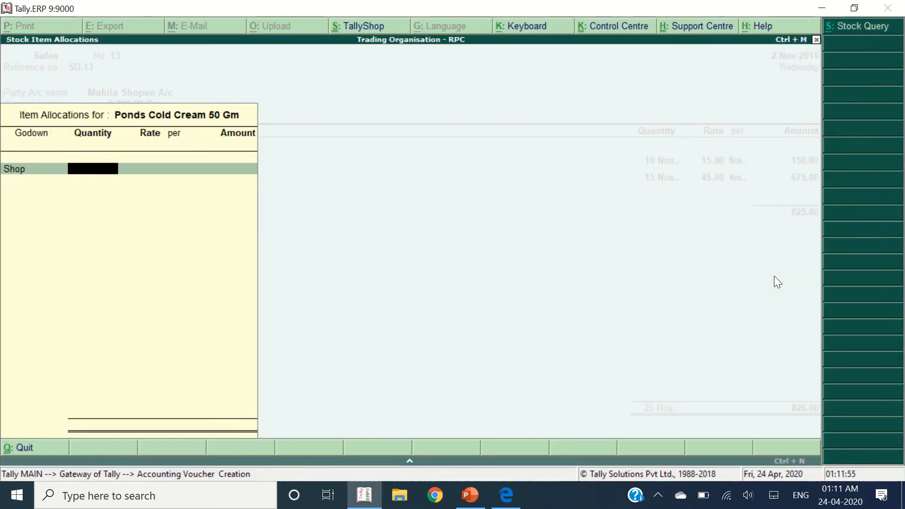
Recheck entry 10 in the PDF and enter 25 Nos of Ponds Cold Cream 50 Gm at 27.00, finishing the item list
key("alt+Tab")
key("alt+Tab")
type("25")
key("Return")
type("27")
key("Return")
key("Return")
key("Return")
key("Return")
key("Return")
key("Return")
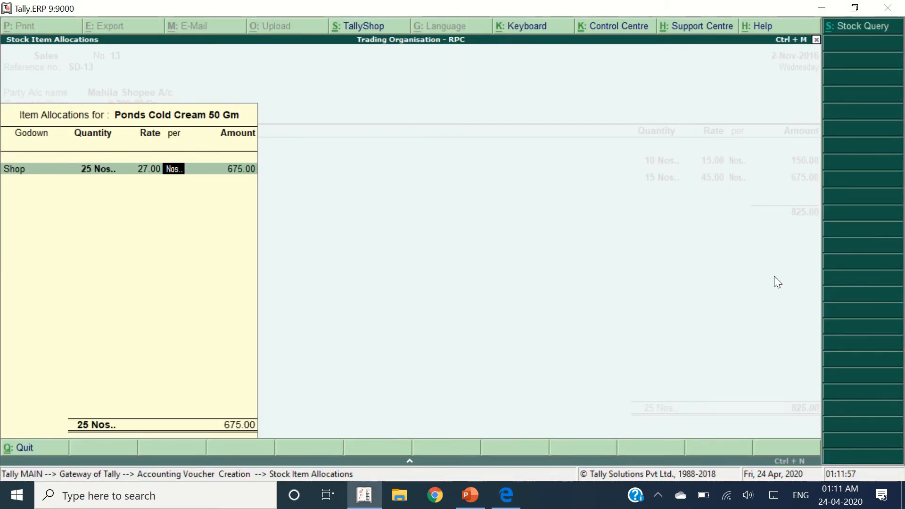
Compare the voucher total with entry 10 in the PDF, name the new bill reference SD-13, and save the voucher
key("alt+Tab")
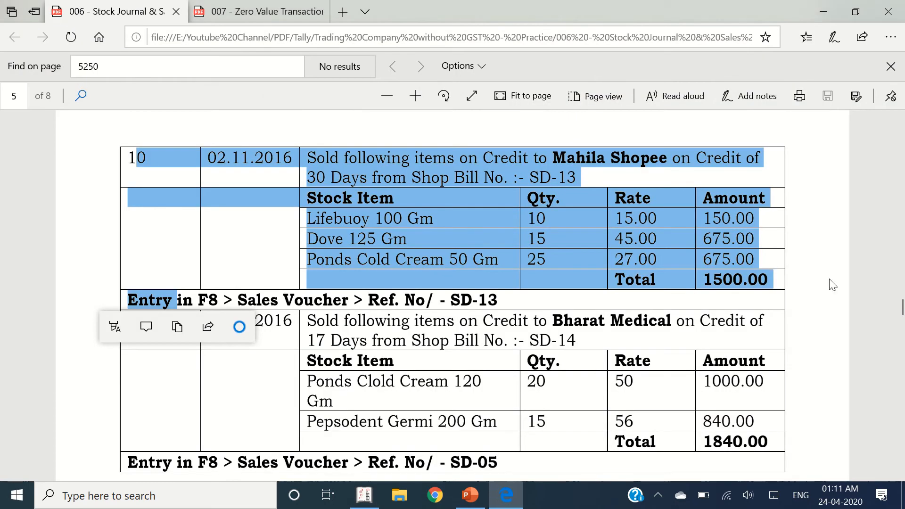
key("alt+Tab")
key("Return")
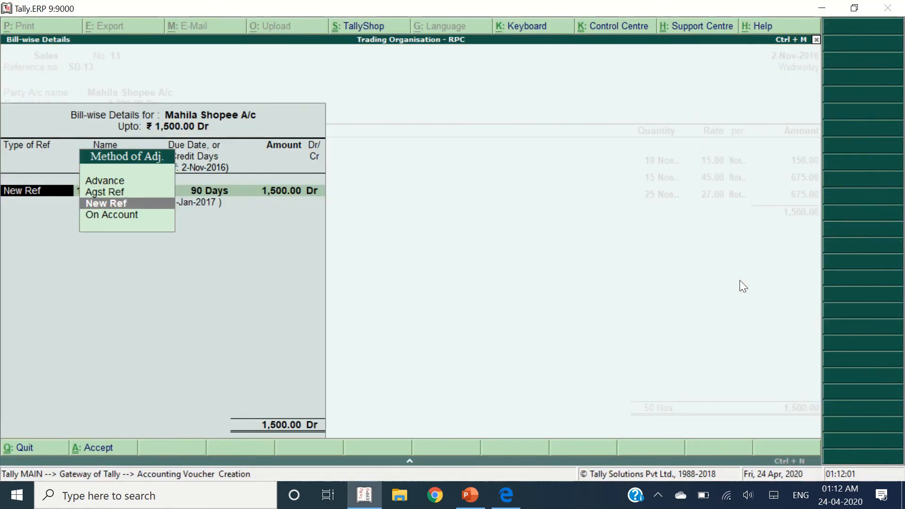
key("Return")
type("SD-")
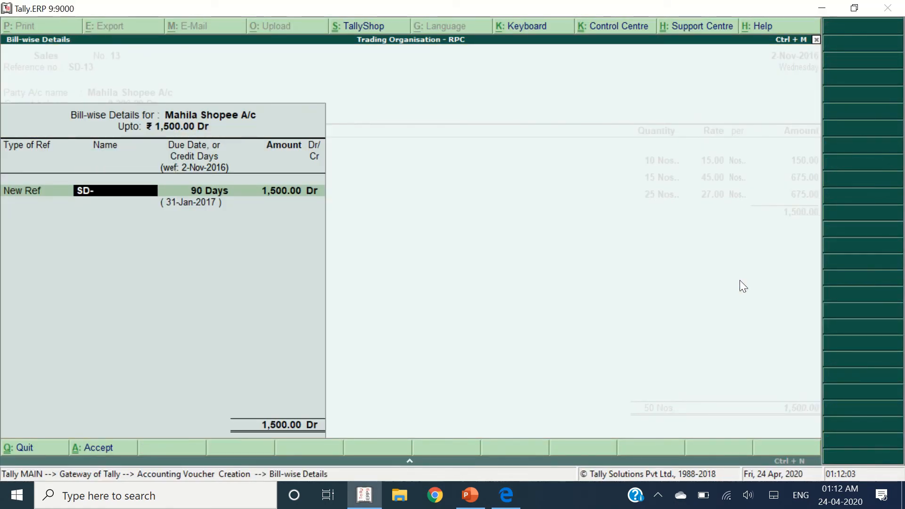
type("13")
key("Return")
key("Return")
key("Return")
key("Return")
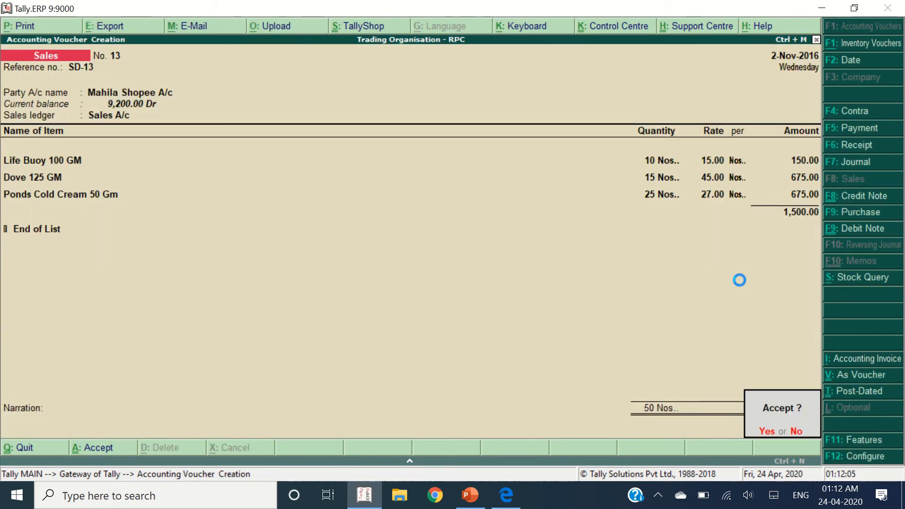
Switch to the practice PDF and highlight entry 11, the credit sale to Bharat Medical
key("alt+Tab")
scroll(182, 288, "down", 2)
left_click(255, 214)
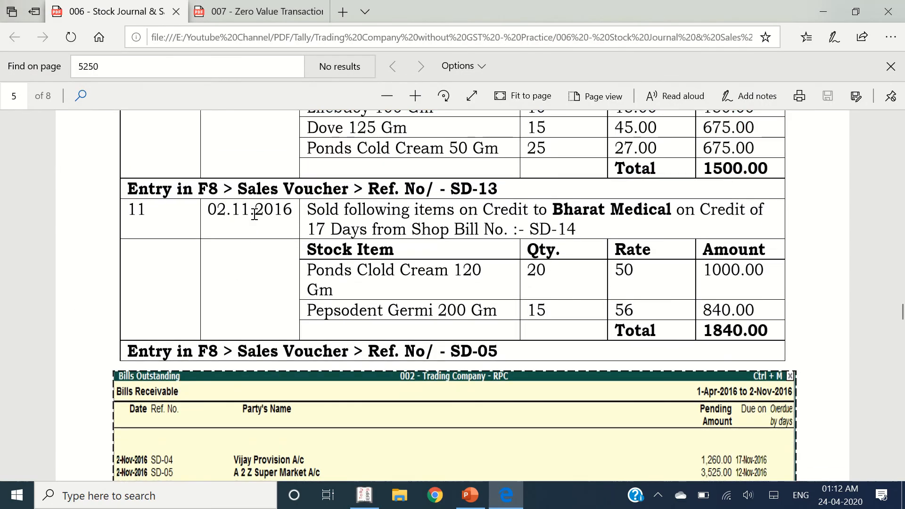
left_click_drag(140, 210, 773, 330)
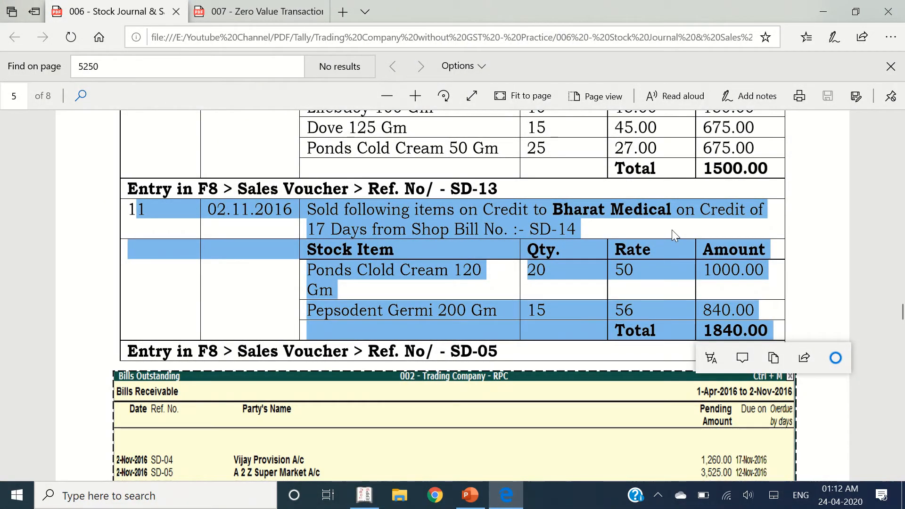
Return to Tally.ERP 9, enter reference SD-14 with party Bharat Medical A/c, accept the party details, and choose Sales A/c as the sales ledger
key("alt+Tab")
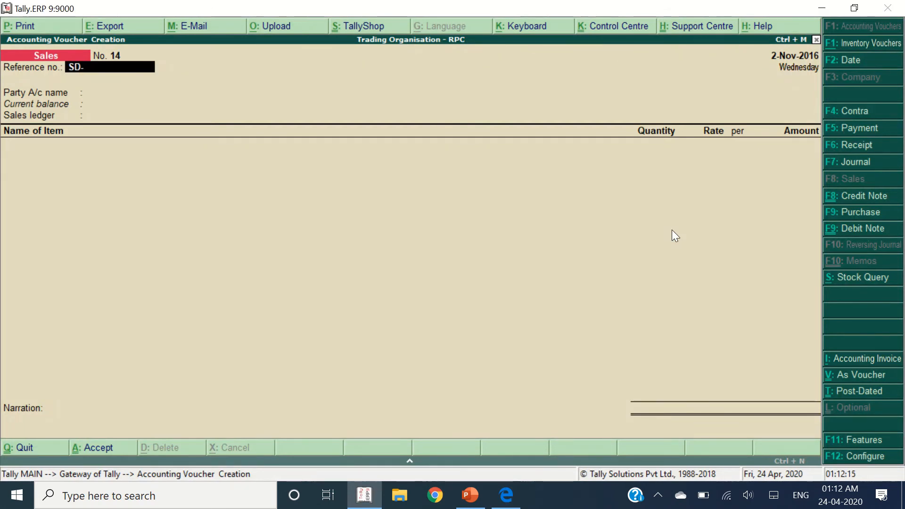
type("4")
key("Return")
type("Bharat")
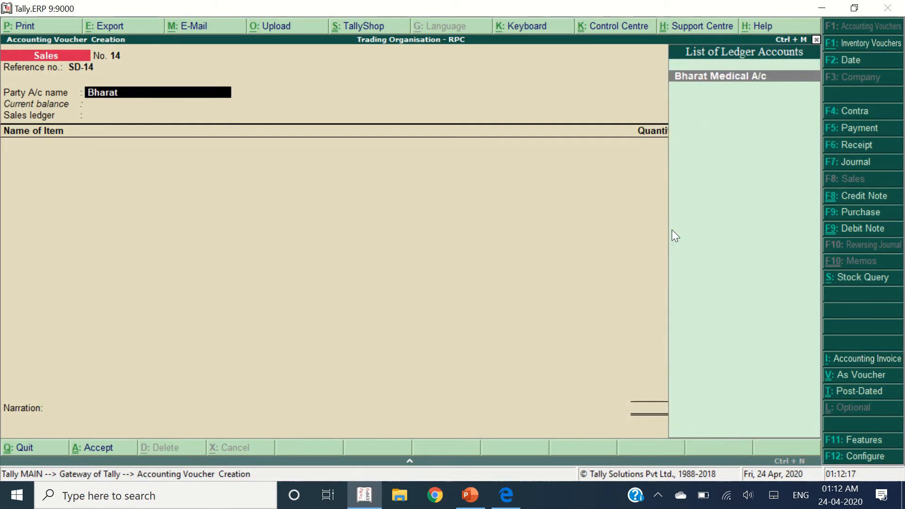
key("Return")
key("ctrl+a")
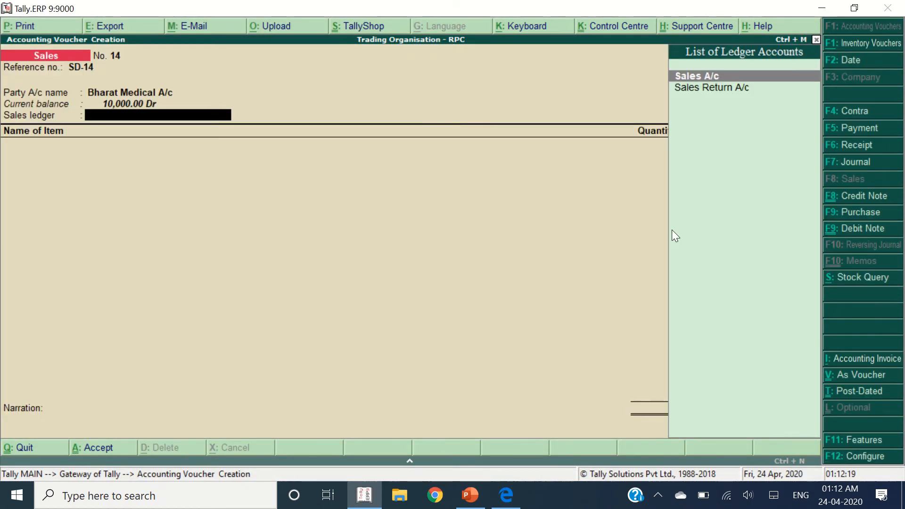
key("Return")
Check entry 11 in the PDF and add Ponds Cold Cream 120 GM from the Shop godown, 20 Nos at 50.00
key("alt+Tab")
key("alt+Tab")
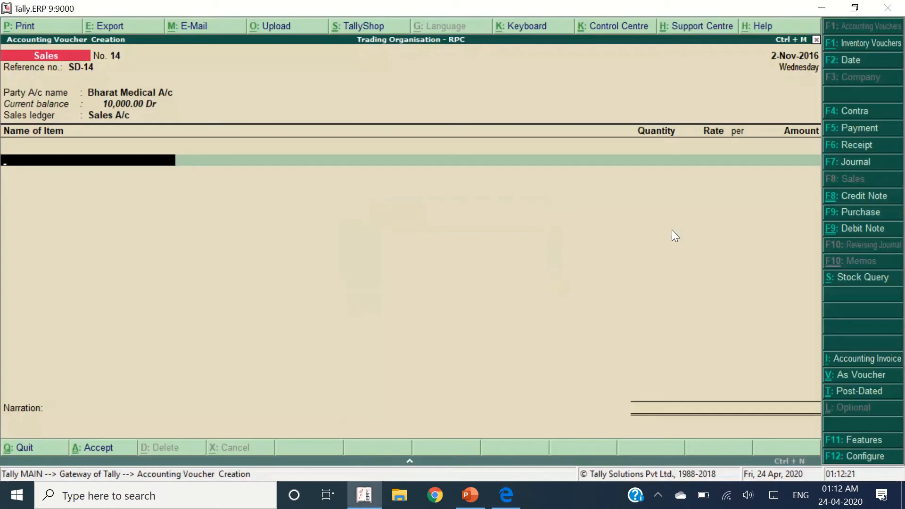
type("Ponds c")
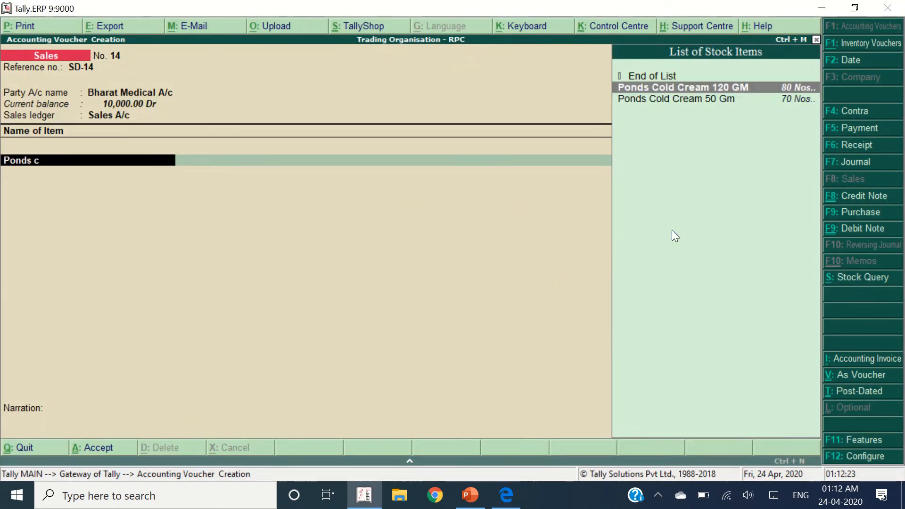
key("alt+Tab")
key("alt+Tab")
key("Return")
key("Return")
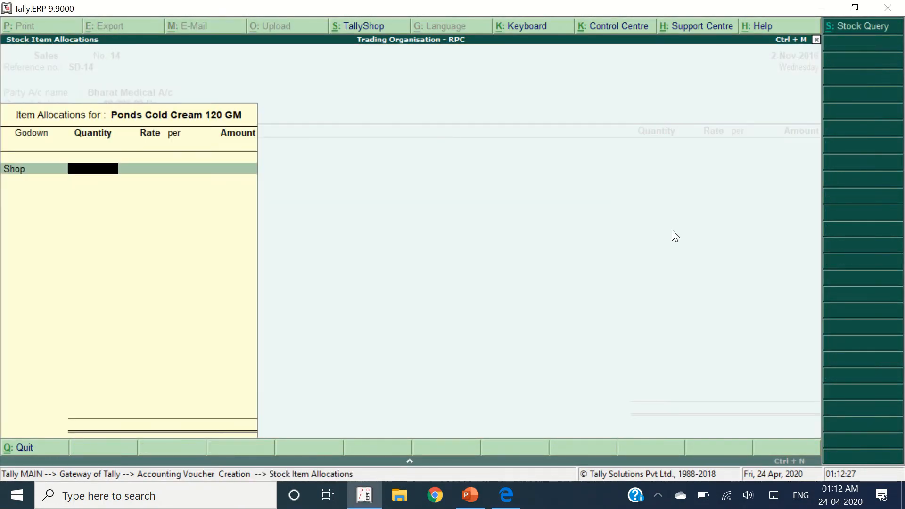
type("250")
key("Return")
key("Return")
key("Return")
key("Return")
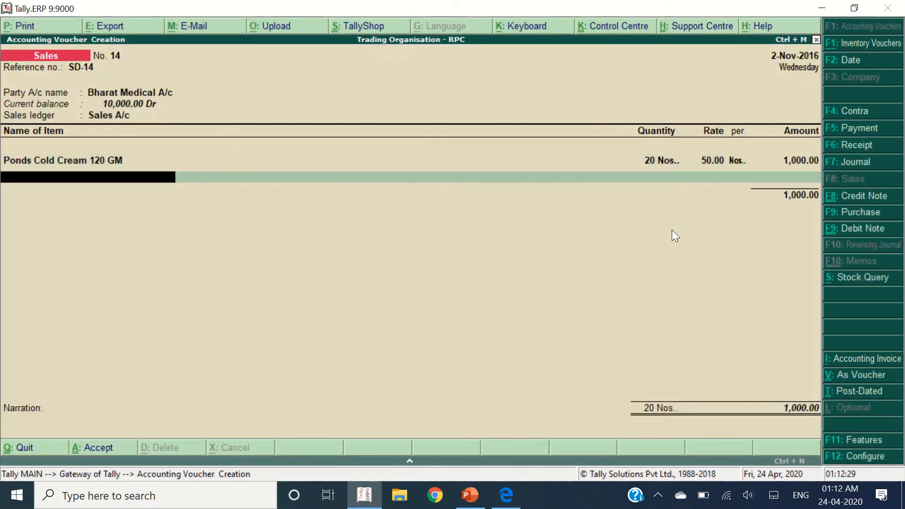
Check entry 11 in the PDF and add Pepsodent Germi 200 Gm from the Shop godown, 15 Nos at 56.00
key("alt+Tab")
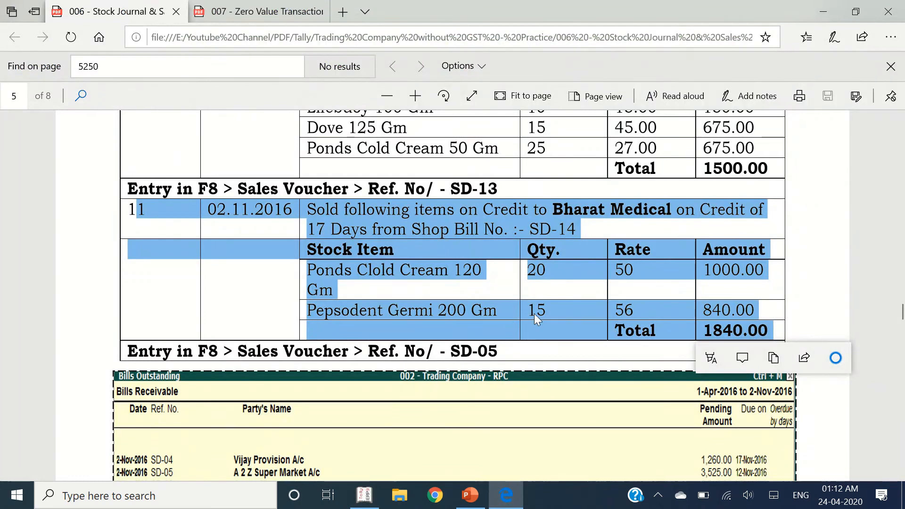
key("alt+Tab")
type("Pepso")
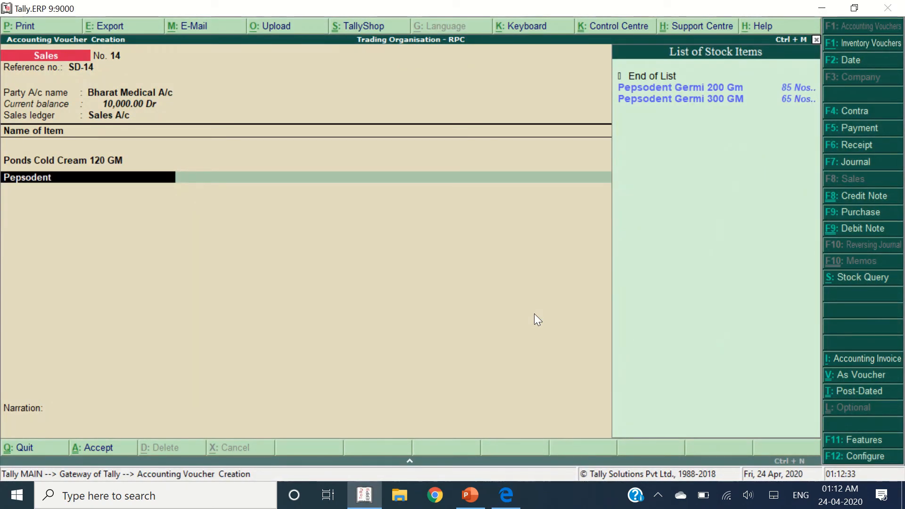
type("dent")
key("Return")
key("Return")
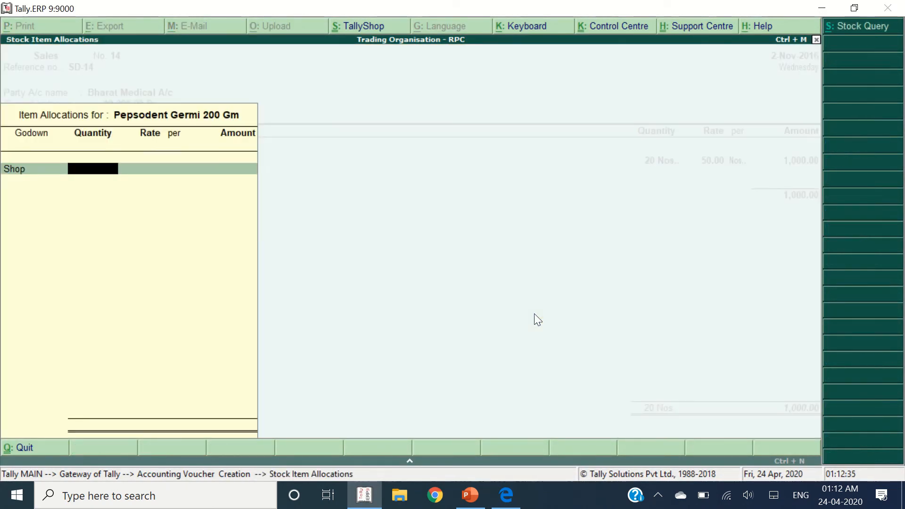
type("15")
key("Return")
key("Return")
key("Return")
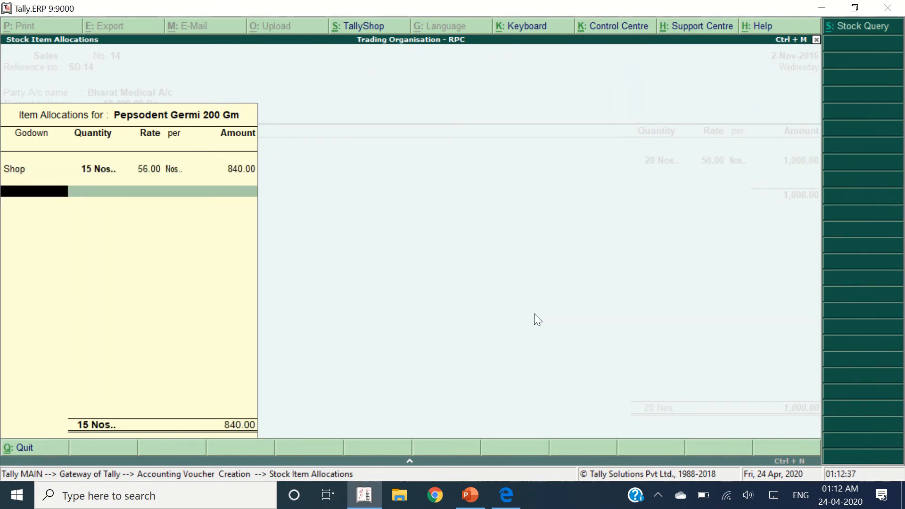
key("Return")
Compare the voucher total with entry 11 in the PDF, name the new bill reference SD-14, and save the voucher
key("alt+Tab")
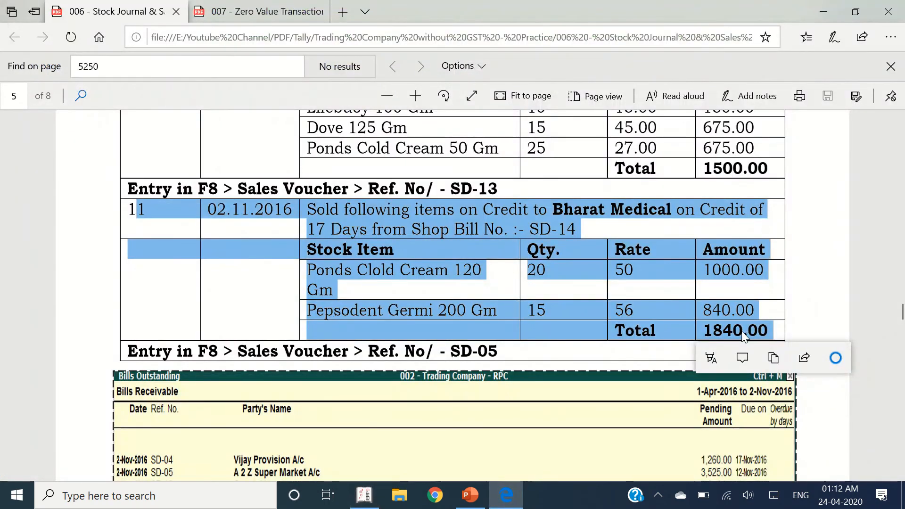
key("alt+Tab")
key("Return")
key("Return")
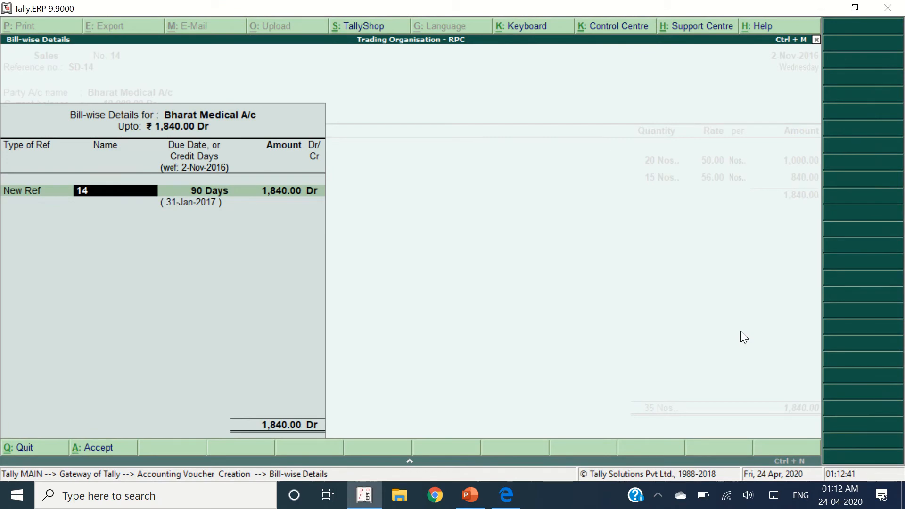
type("S")
key("Return")
key("Return")
key("Return")
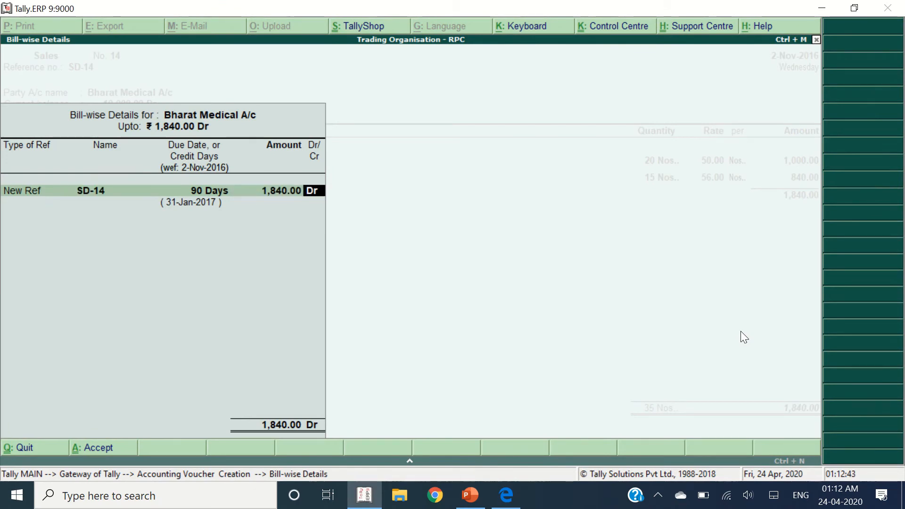
key("Return")
key("Return")
key("Return")
key("Return")
Switch to the practice PDF and examine the Bills Receivable reference table below entry 11
key("alt+Tab")
scroll(634, 271, "down", 4)
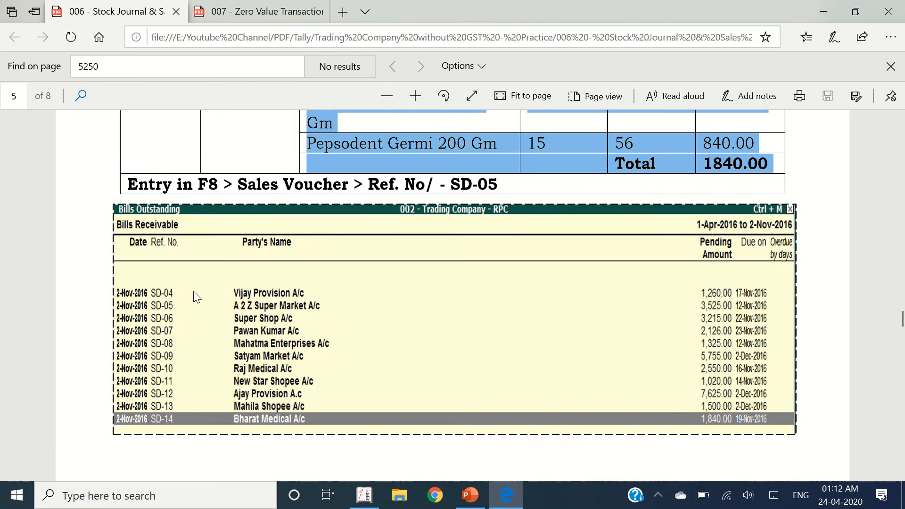
scroll(368, 297, "up", 4)
scroll(365, 295, "down", 9)
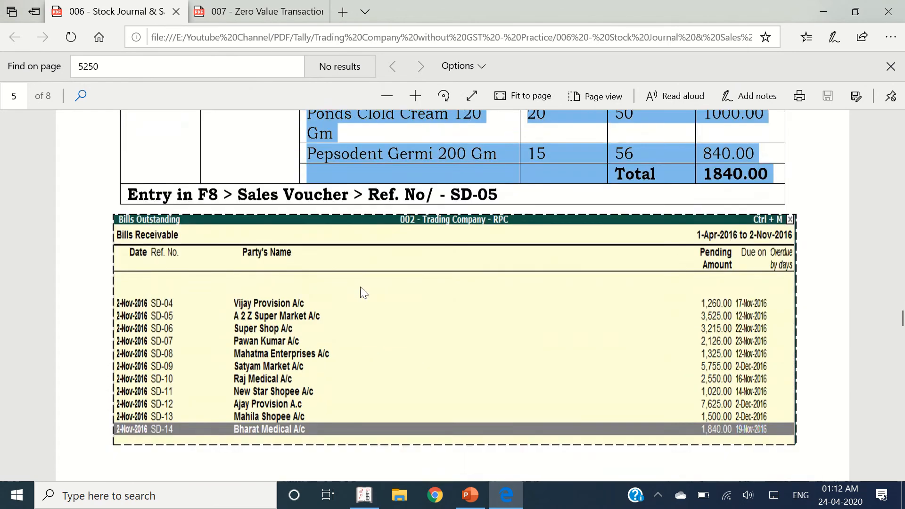
scroll(361, 293, "up", 4)
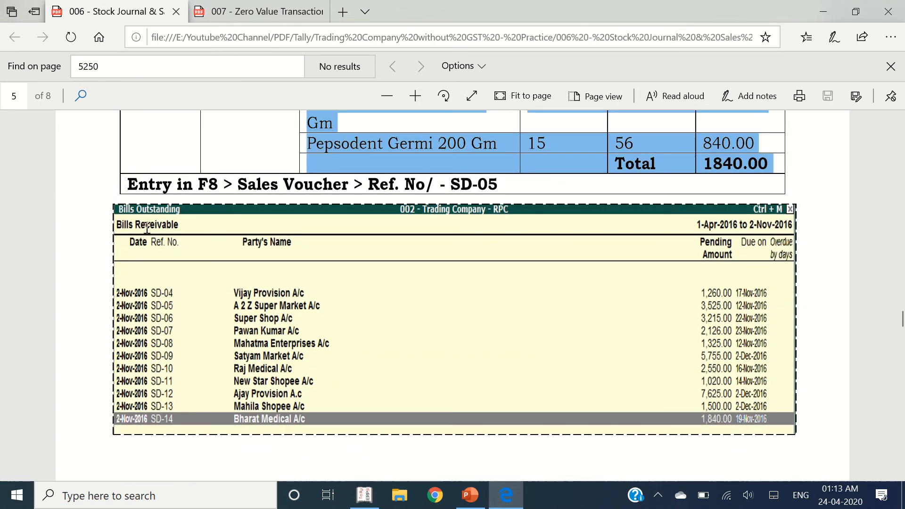
scroll(404, 257, "up", 10)
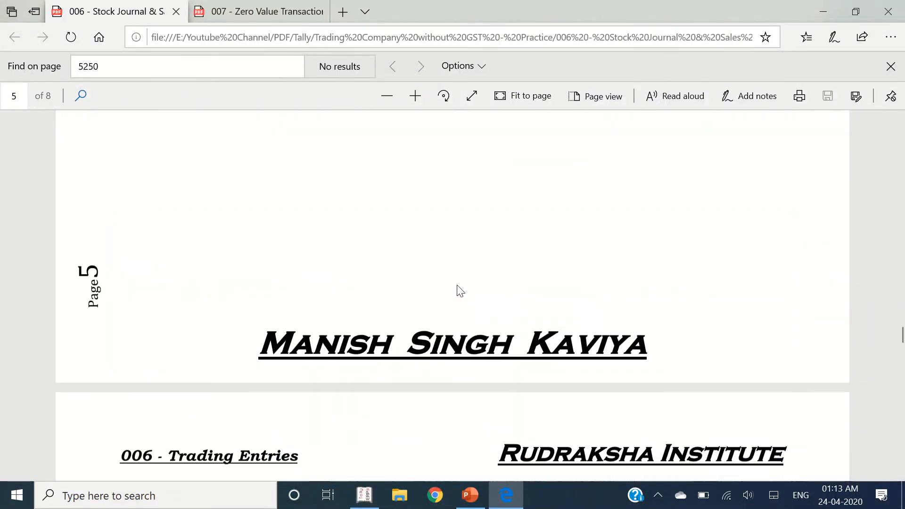
Return to Tally.ERP 9, leave voucher creation, and open the Display reports
key("alt+Tab")
key("Escape")
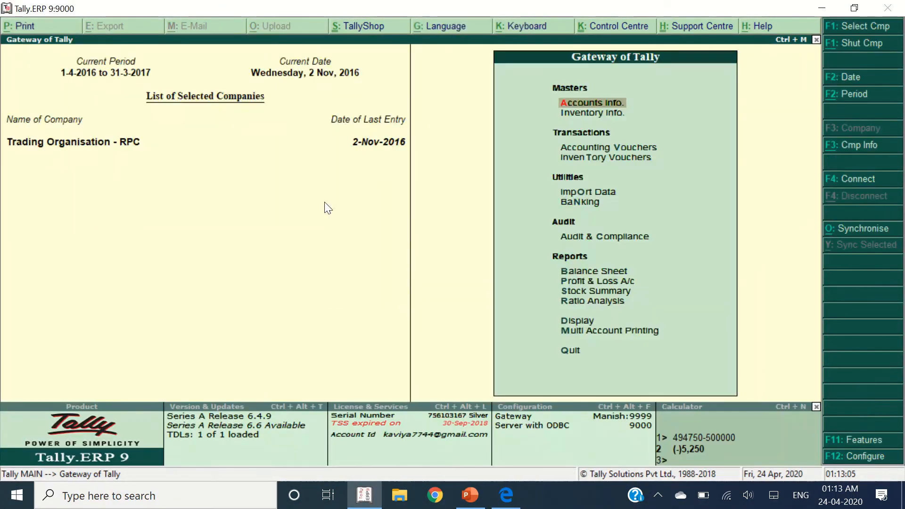
key("Up")
key("Up")
key("Up")
key("Return")
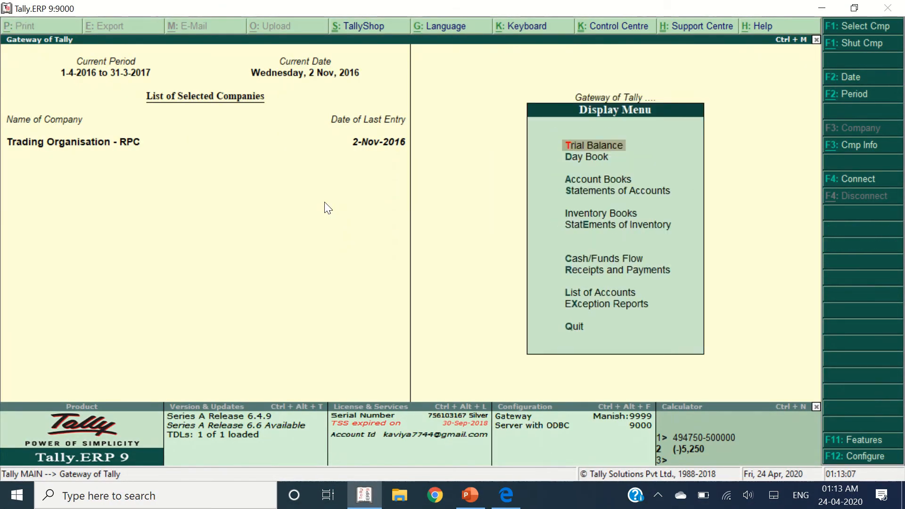
Look through the available Display reports and open Statements of Accounts
key("Down")
key("Up")
key("Up")
key("Up")
key("Up")
key("Up")
key("Up")
key("Up")
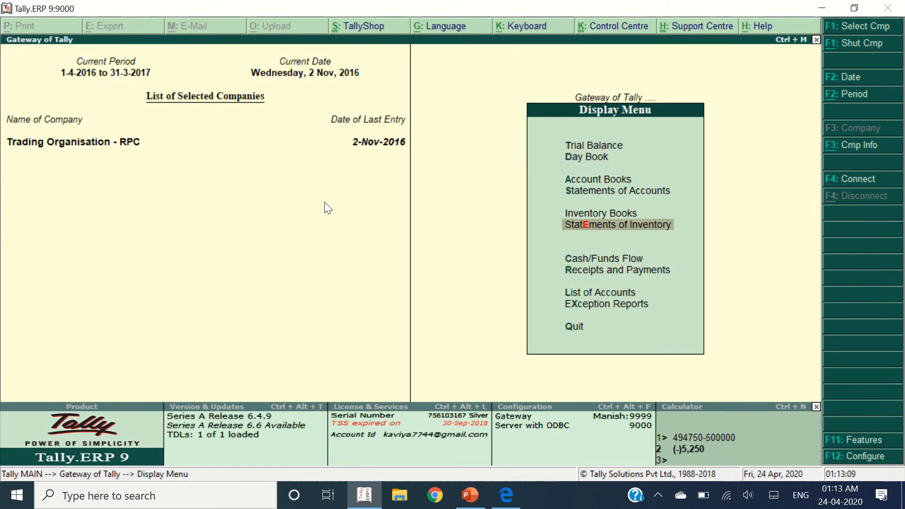
key("Up")
key("Up")
key("Down")
key("Down")
key("Down")
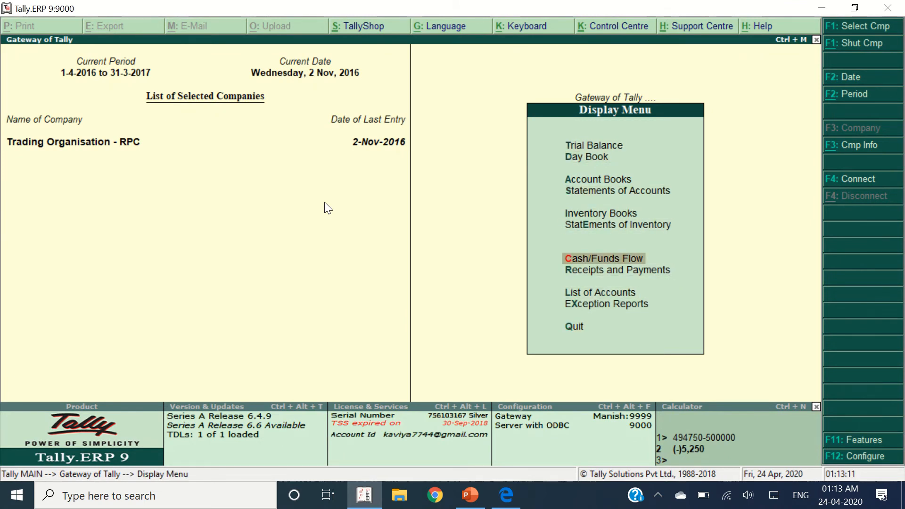
key("Up")
key("Up")
key("Up")
key("Return")
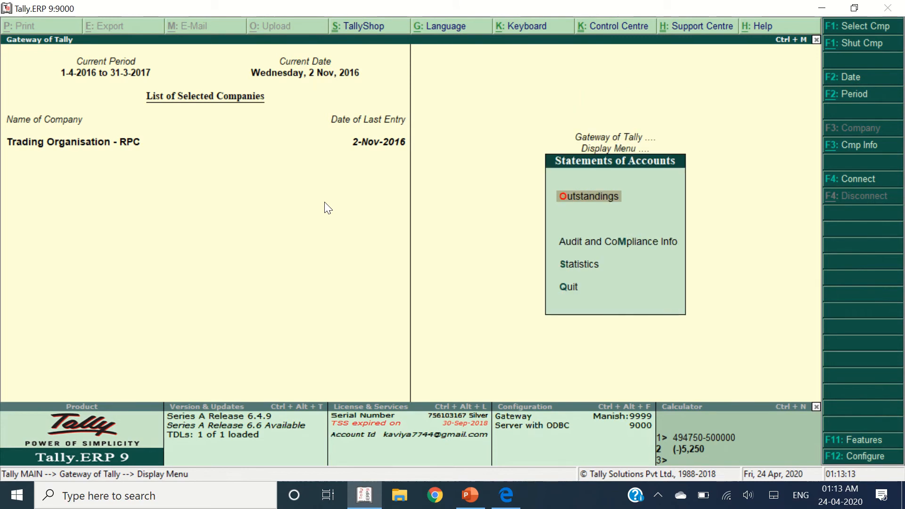
Open the Receivables report under Outstandings to view the pending customer bills
key("Return")
key("Down")
key("Up")
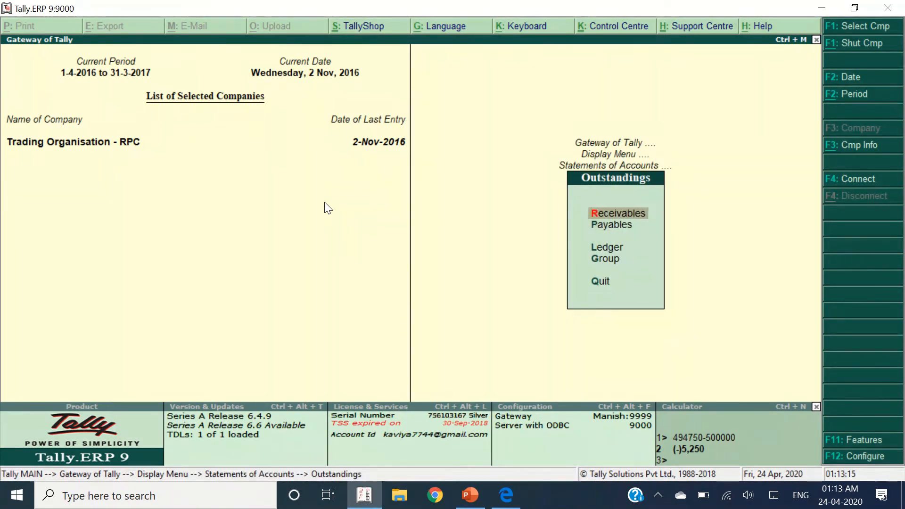
key("Return")
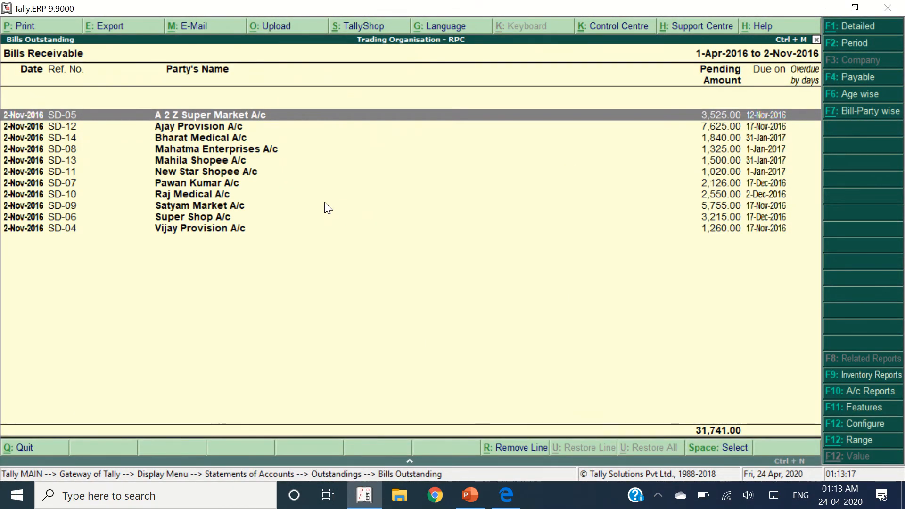
Mark the pending bills in Bills Receivable one by one in reference-number order, from SD-04 through SD-14
key("Down")
key("Down")
key("Down")
key("Down")
key("Down")
key("Down")
key("Down")
key("Down")
key("Down")
key("Down")
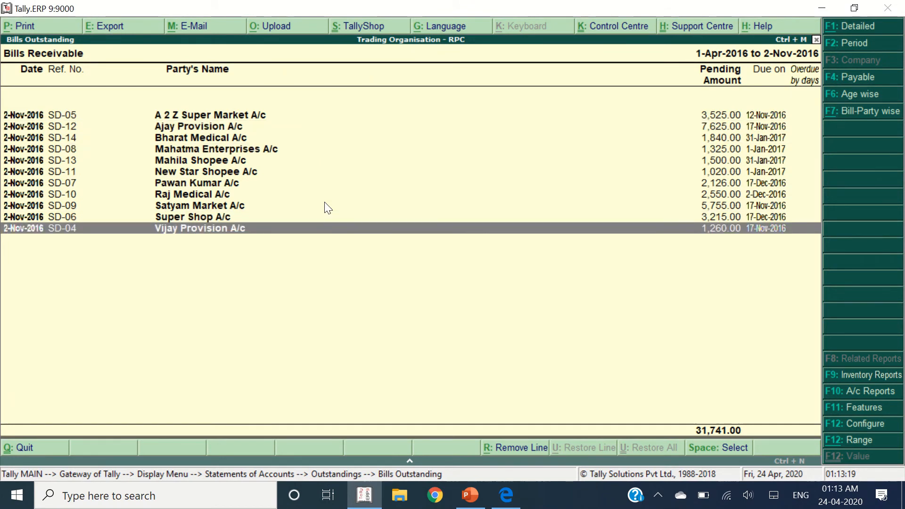
key("space")
key("Up")
key("Up")
key("Up")
key("Up")
key("Up")
key("Up")
key("Up")
key("Up")
key("Up")
key("Up")
key("space")
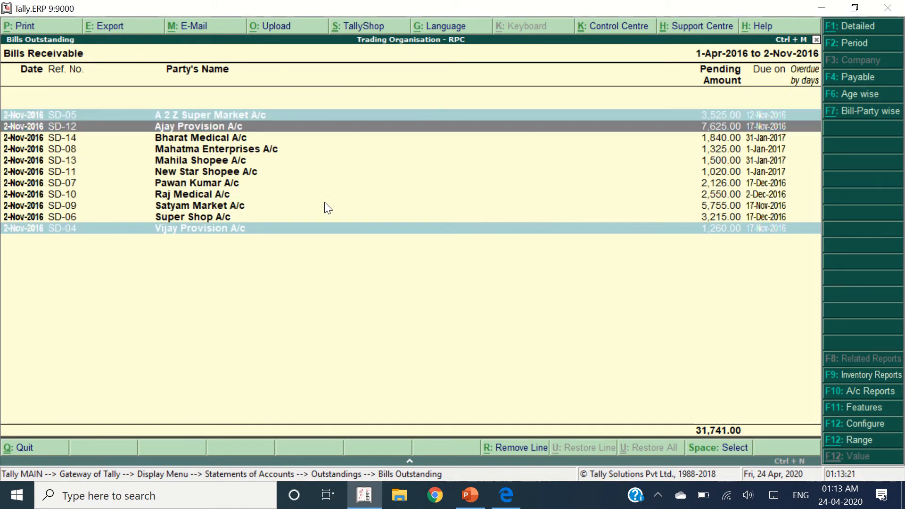
key("Down")
key("Down")
key("Down")
key("Down")
key("Down")
key("Down")
key("Down")
key("Down")
key("space")
key("Up")
key("Up")
key("Up")
key("Up")
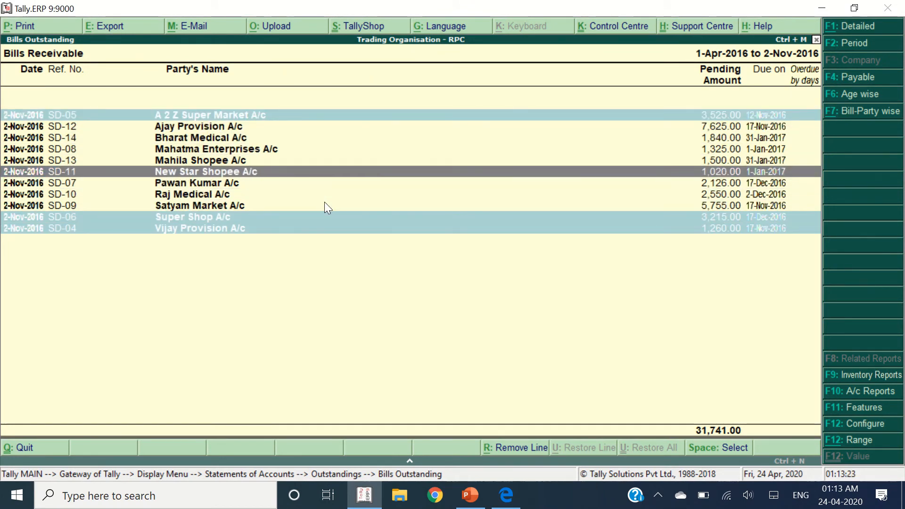
key("Down")
key("space")
key("Up")
key("Up")
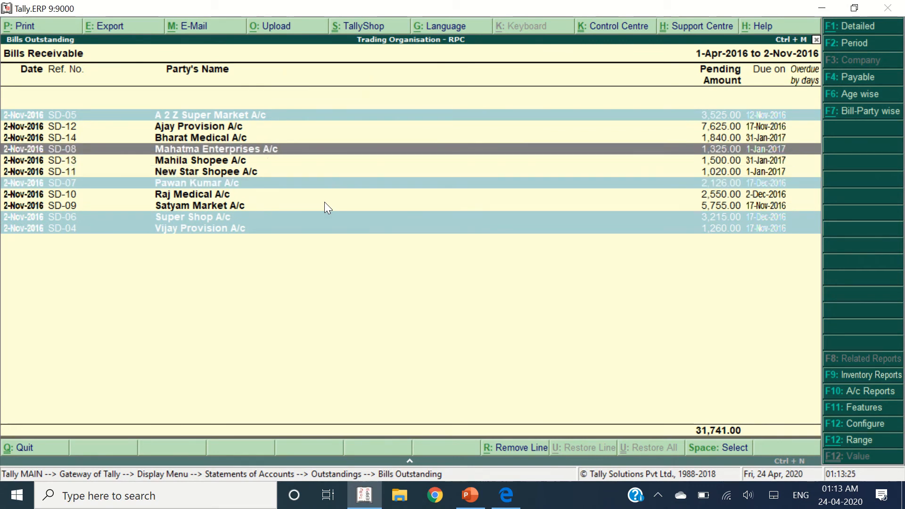
key("space")
key("Up")
key("Down")
key("Down")
key("Down")
key("Down")
key("space")
key("Up")
key("space")
key("Up")
key("Up")
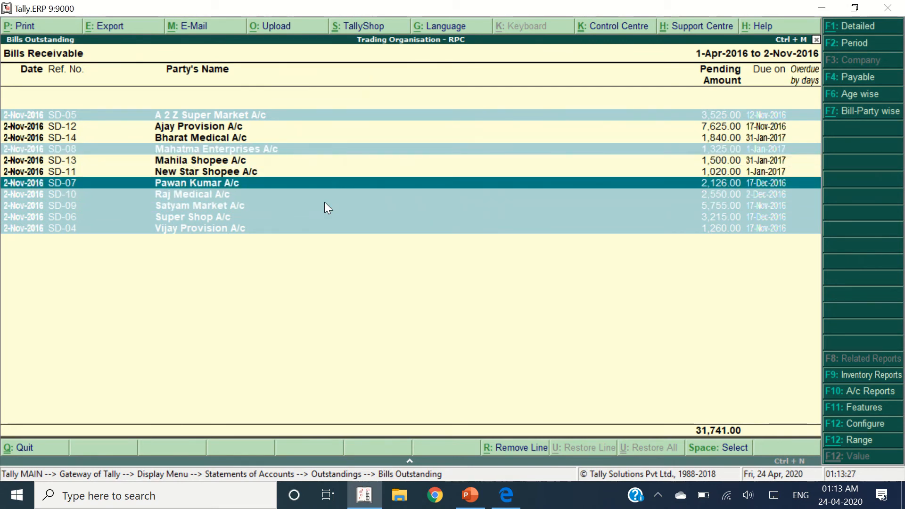
key("space")
key("Up")
key("Up")
key("Up")
key("Up")
key("space")
key("Down")
key("Down")
key("Down")
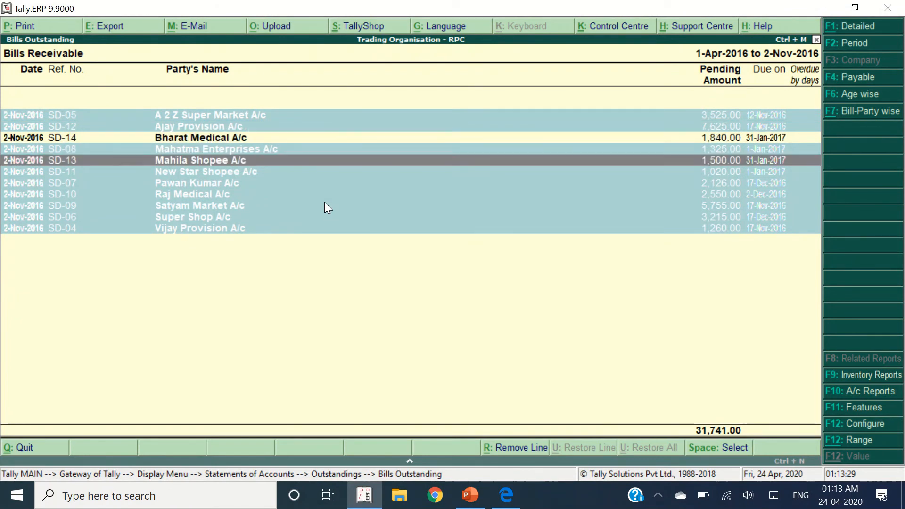
key("space")
key("Up")
key("Up")
key("space")
key("Up")
key("Up")
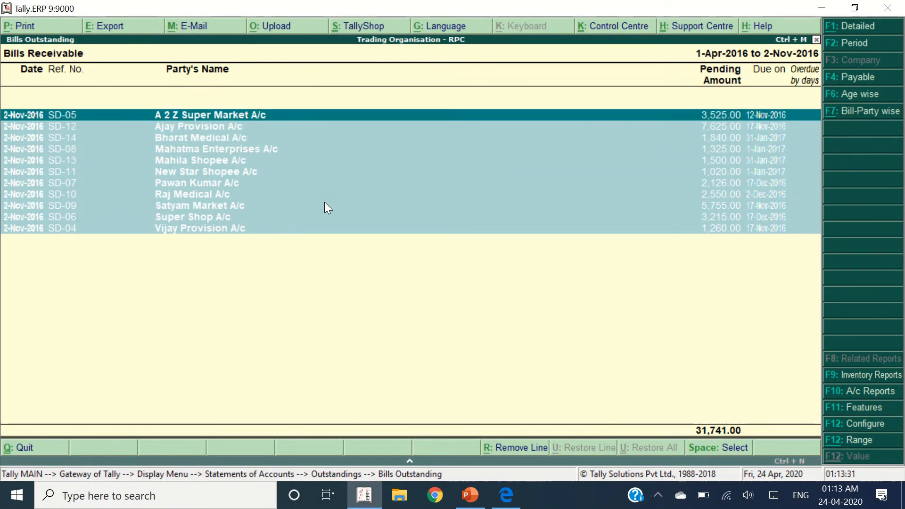
Clear the marks from all the bills in the Bills Receivable report
key("shift+Down")
key("shift+Down")
key("shift+Down")
key("shift+Down")
key("shift+Down")
key("shift+Down")
key("shift+Down")
key("shift+Down")
key("shift+Down")
key("shift+Down")
key("shift+Down")
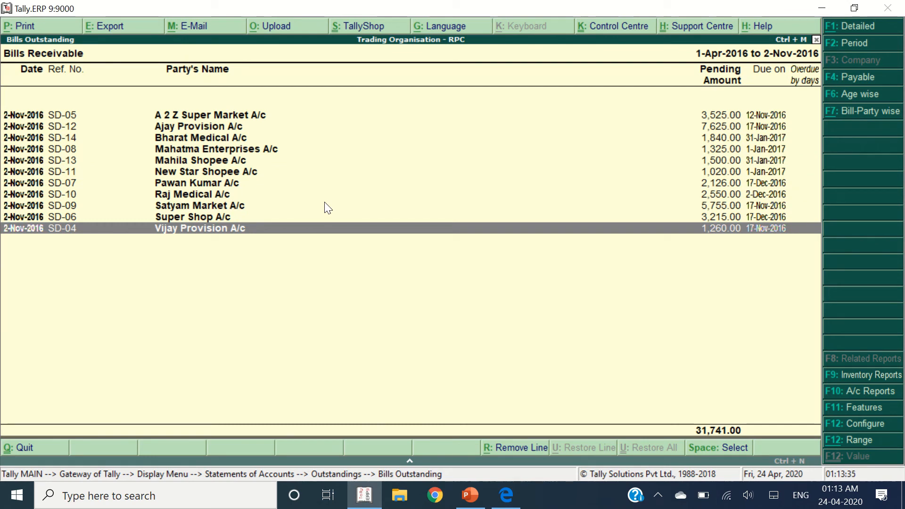
Configure the Bills Receivable report to use the sorting method Ref No (Increasing)
key("F12")
key("Down")
key("Down")
key("Down")
key("Down")
key("Down")
key("Down")
key("Down")
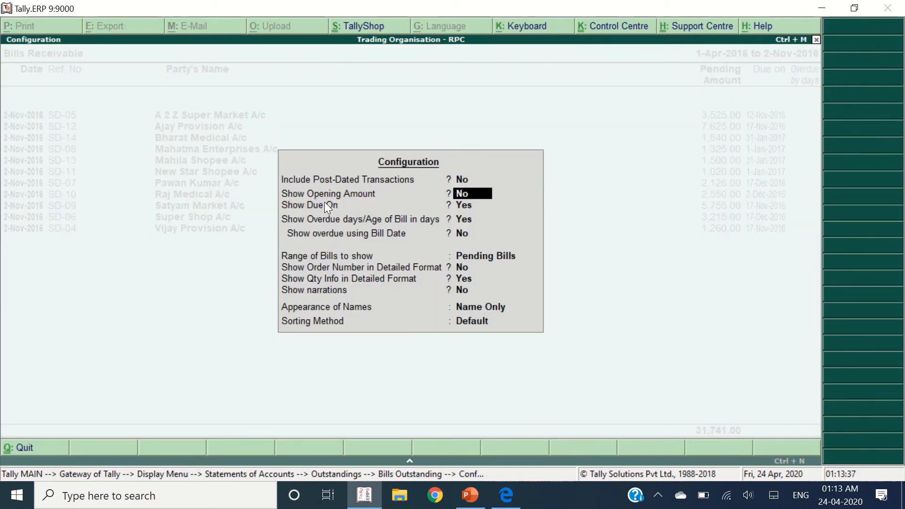
key("Down")
key("Down")
key("Down")
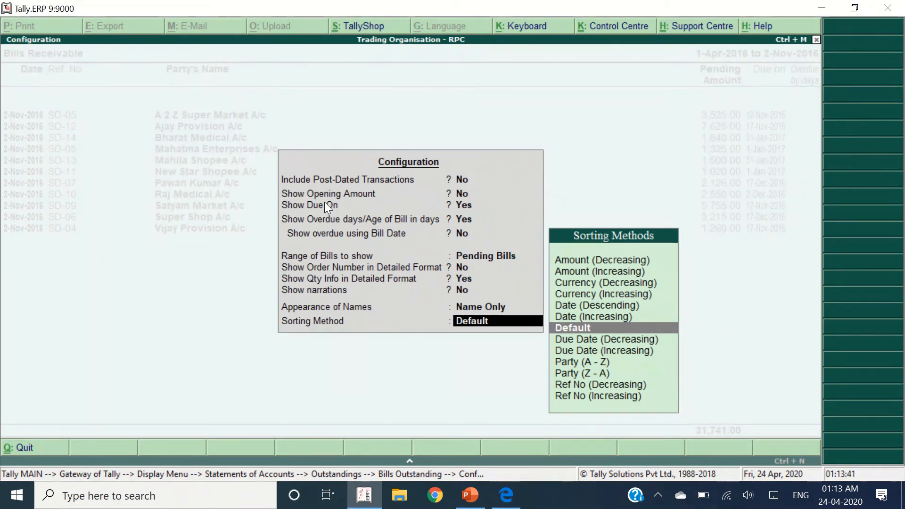
key("Down")
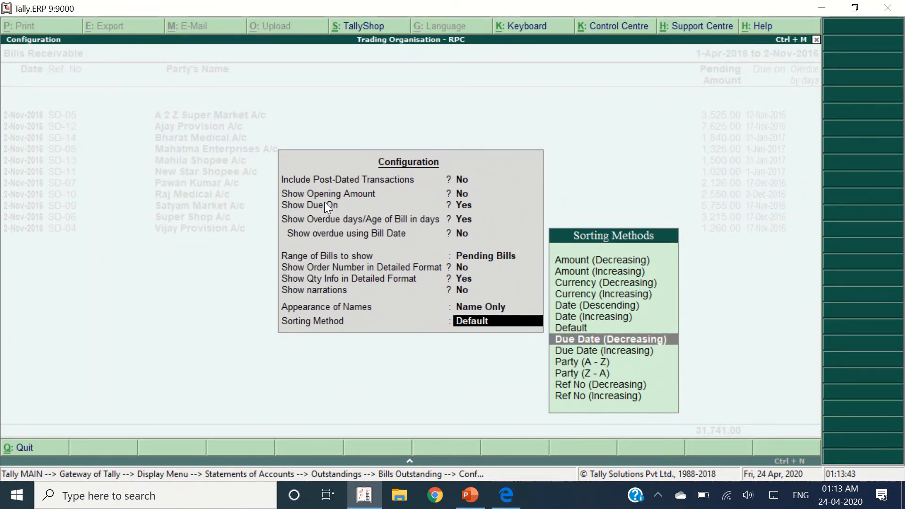
key("Down")
key("Down")
key("Down")
key("Down")
key("Down")
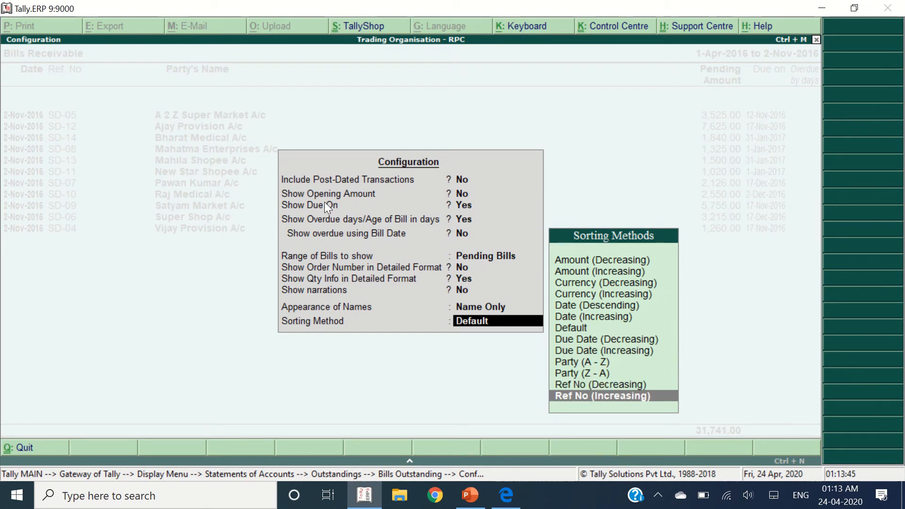
key("Return")
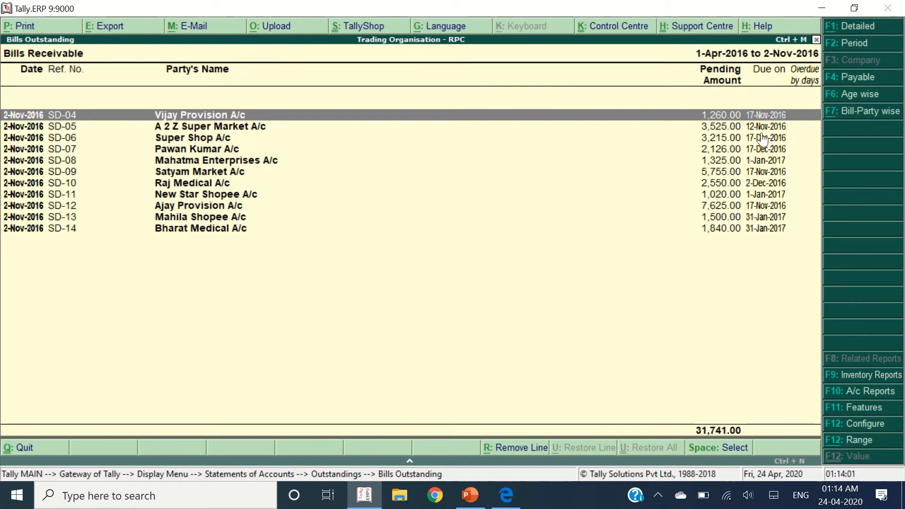
Examine the sorted Bills Receivable lines, checking the reference numbers, parties, pending amounts and due dates
key("Down")
key("Down")
key("Down")
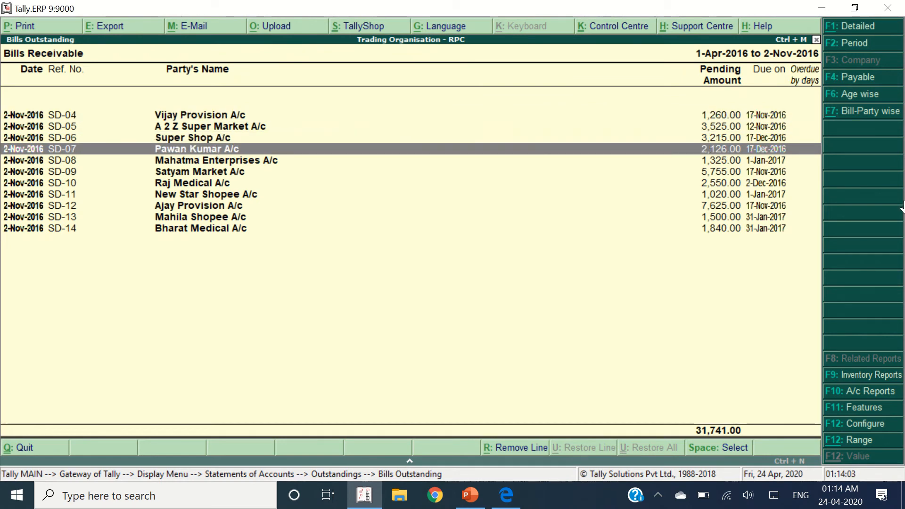
key("Down")
key("Down")
key("Down")
key("Down")
key("Down")
key("Down")
key("Down")
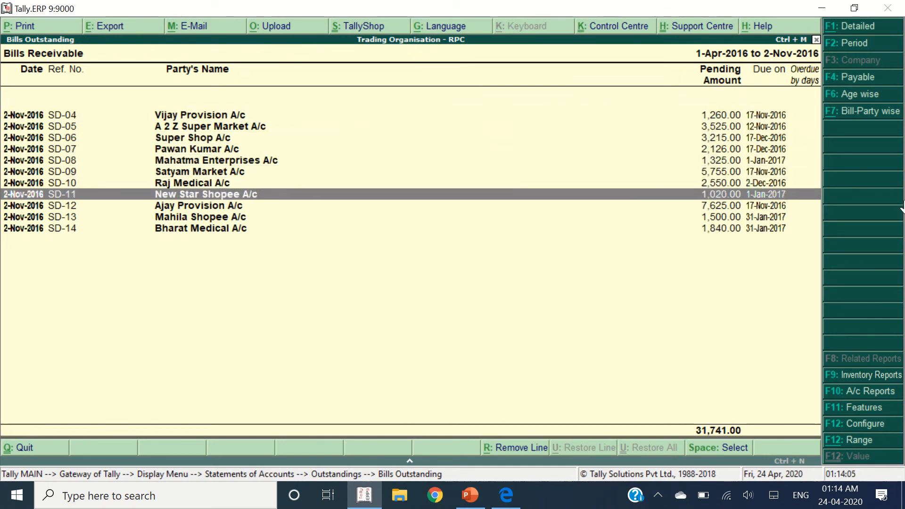
key("Up")
key("Up")
key("Up")
key("Up")
key("Up")
key("Up")
key("Up")
key("Up")
key("Up")
key("Up")
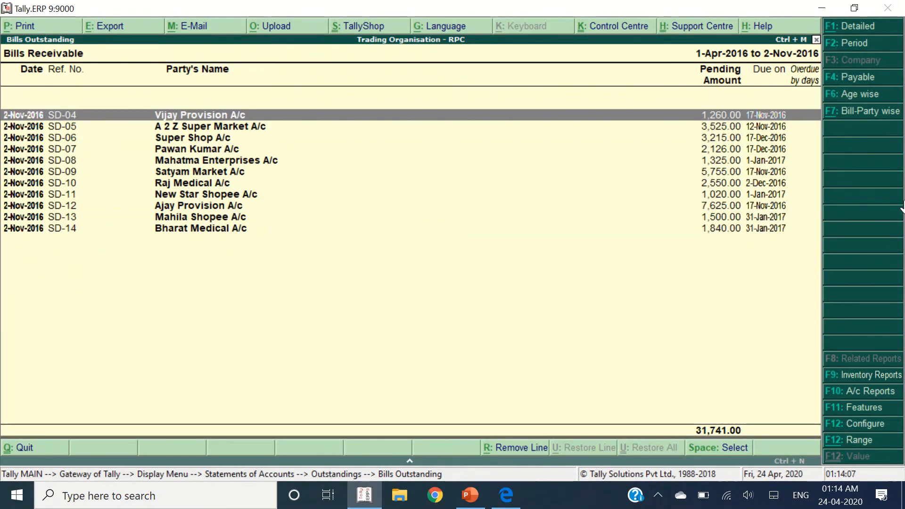
Close the bills report, switch to the practice PDF and find the section Receipt Voucher Entries with Bill-wise Detail
key("Escape")
key("alt+Tab")
scroll(497, 380, "down", 7)
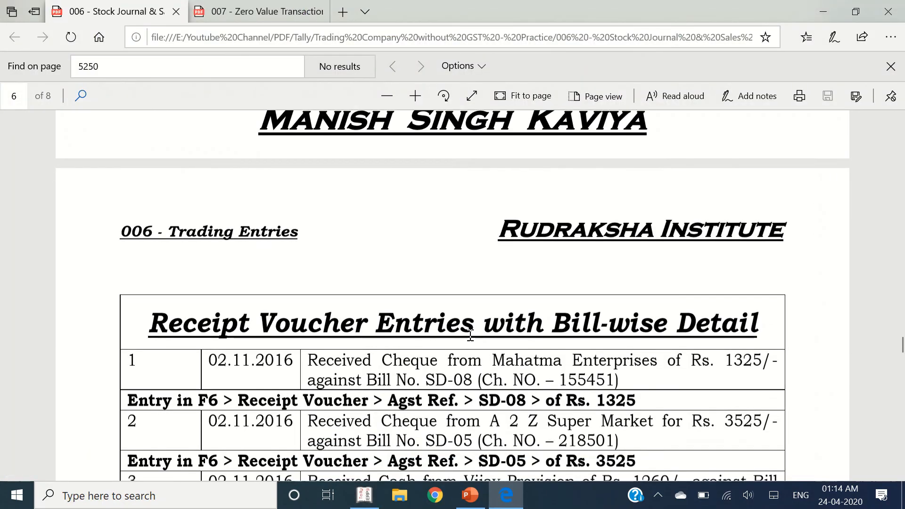
left_click_drag(273, 215, 549, 214)
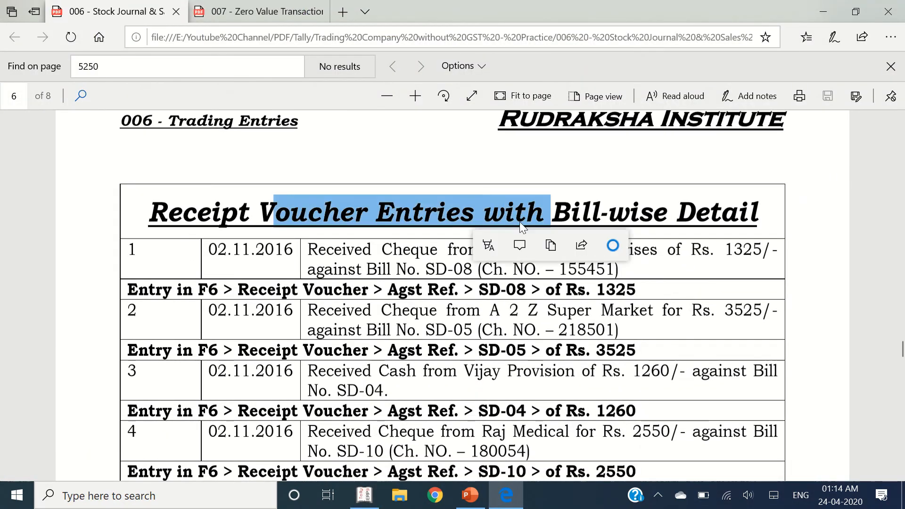
left_click(358, 274)
Return to Tally.ERP 9, leave the Outstandings reports and start a new Receipt accounting voucher
key("alt+Tab")
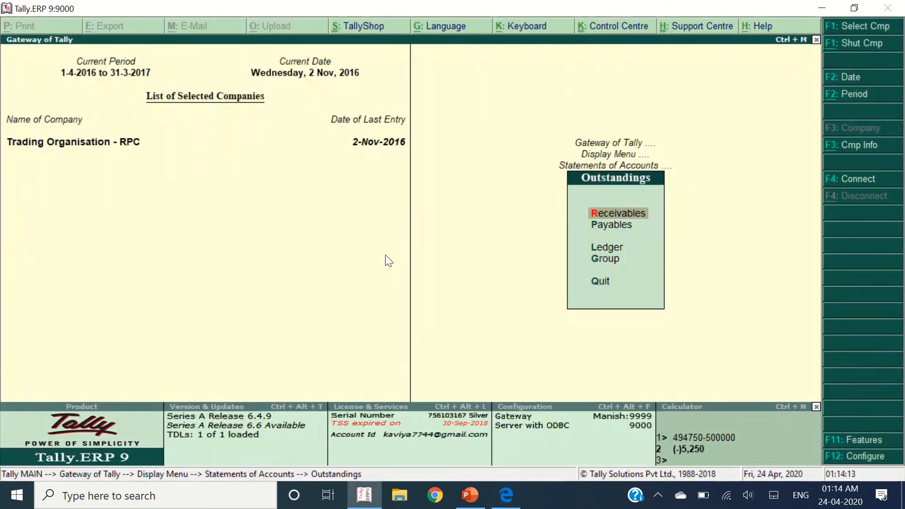
key("Escape")
key("Escape")
key("Down")
key("Down")
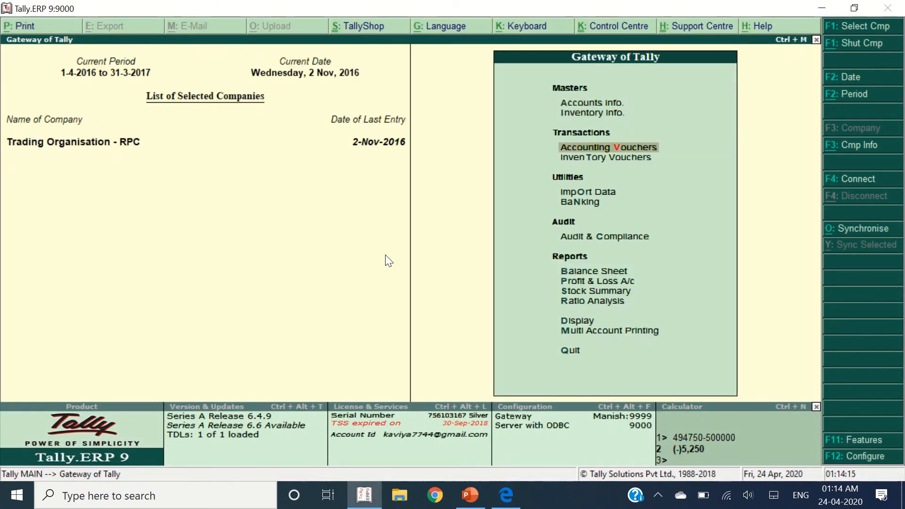
key("Return")
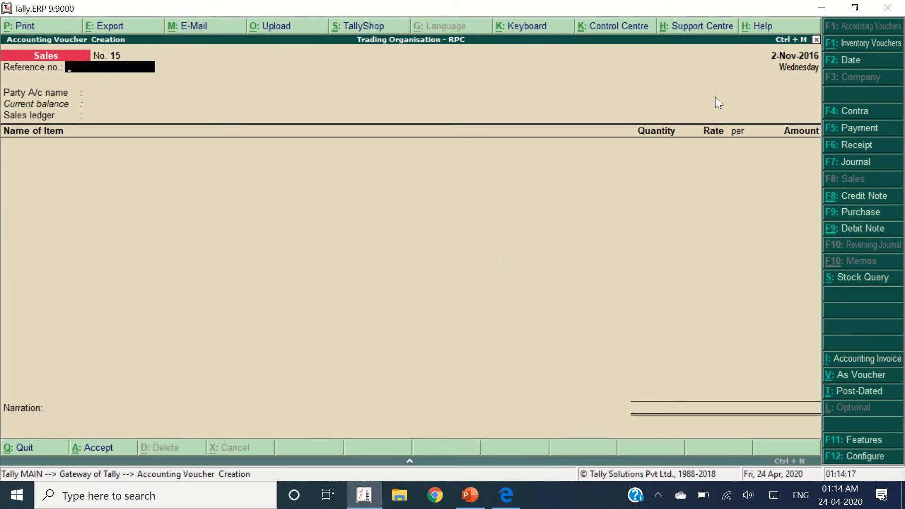
left_click(843, 146)
Check entry 1 in the practice PDF and credit Mahatma Enterprises A/c with 1,325 in the receipt voucher
key("alt+Tab")
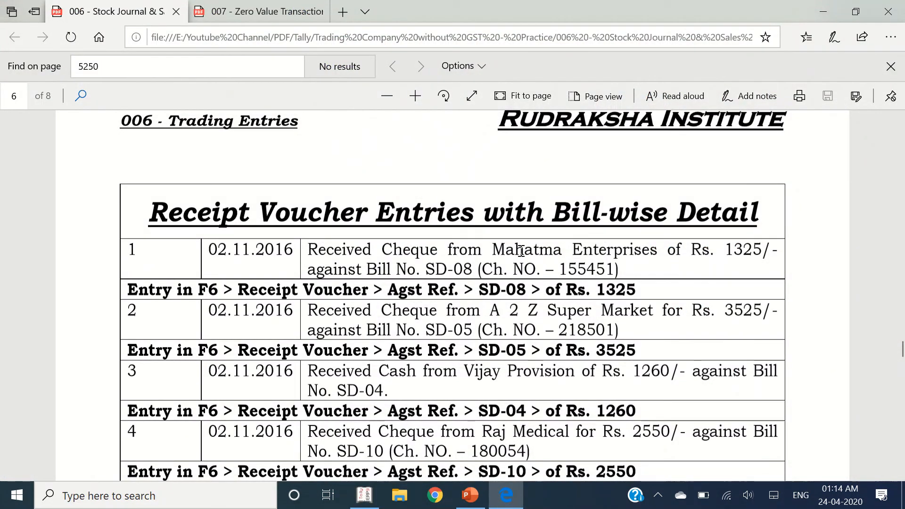
left_click_drag(521, 250, 634, 249)
key("alt+Tab")
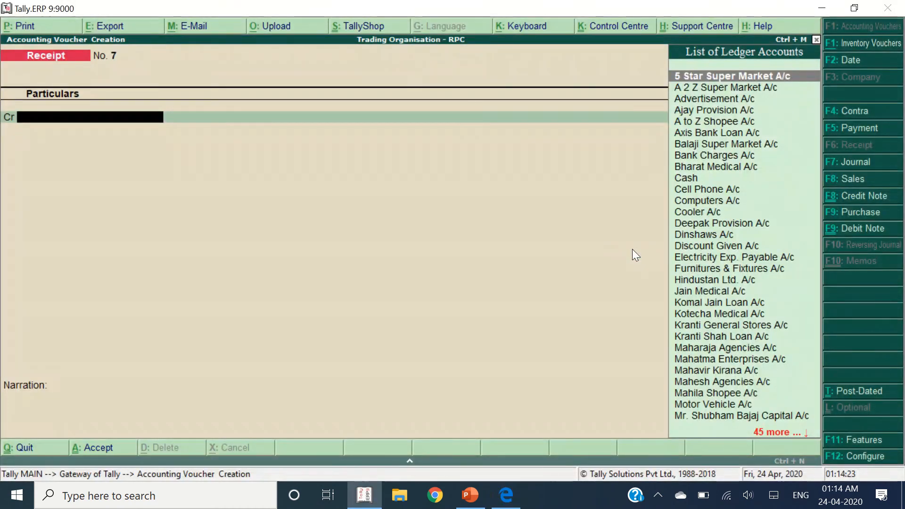
type("Maha")
key("Down")
key("Return")
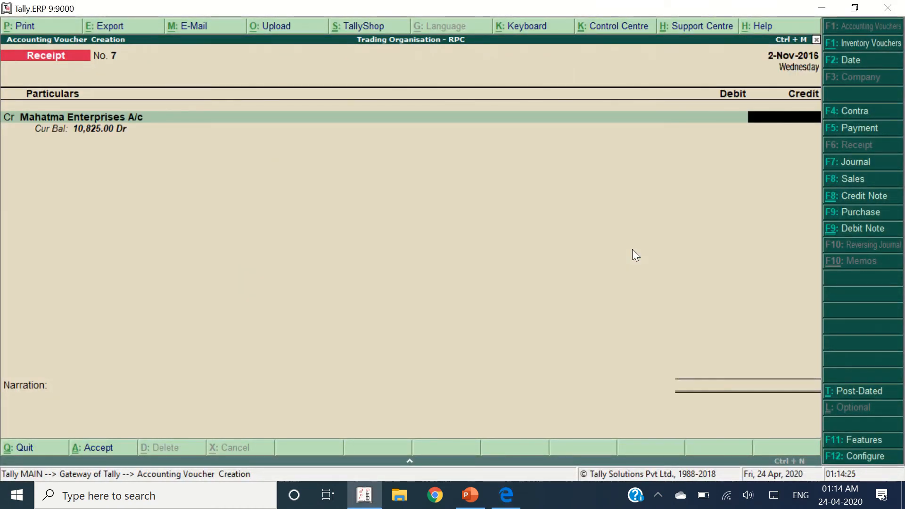
key("Return")
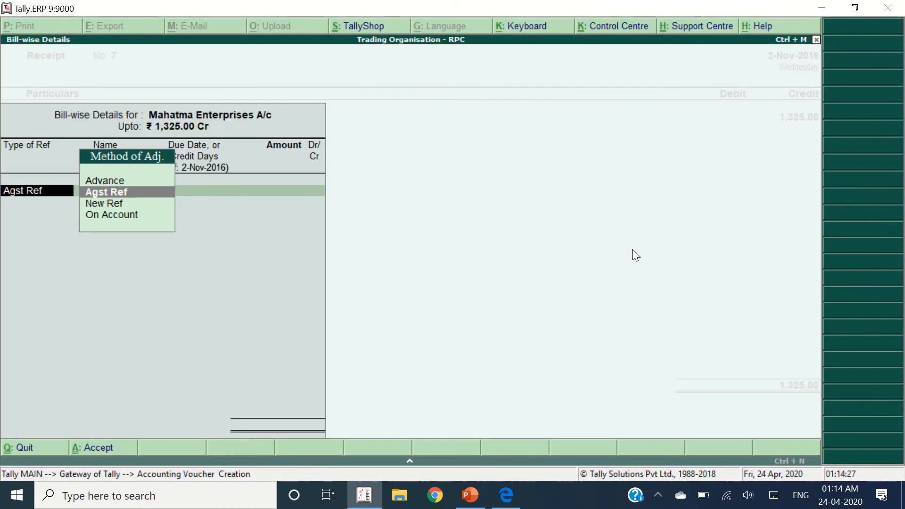
Allocate the 1,325 receipt as Agst Ref to bill SD-08, checking the bill number against the practice PDF
key("Return")
key("alt+Tab")
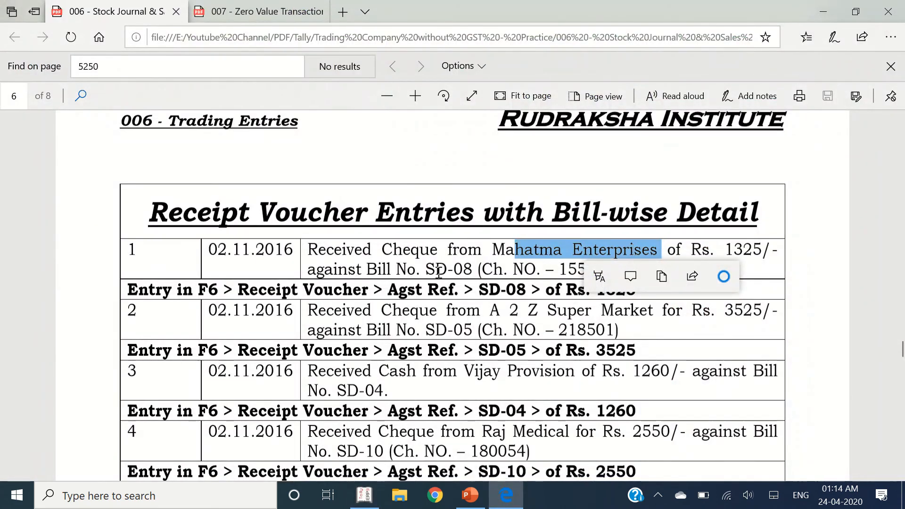
key("alt+Tab")
key("Return")
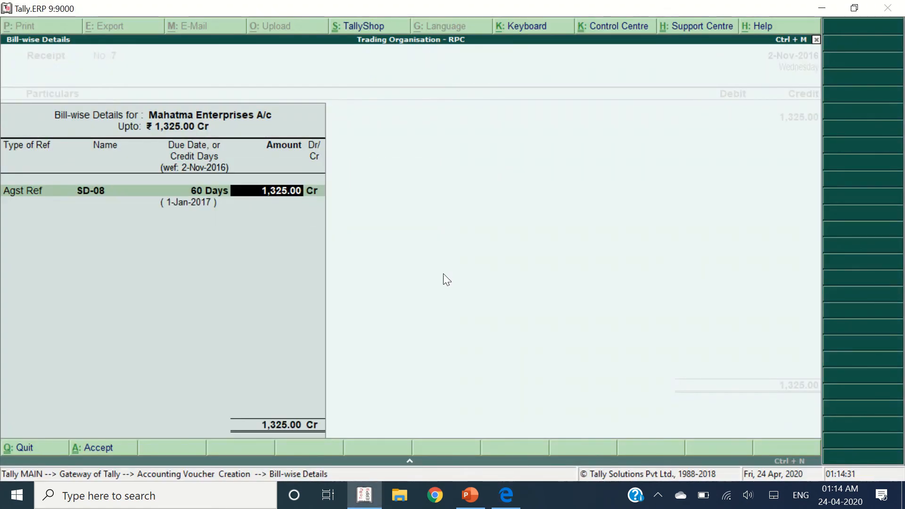
key("Return")
key("Return")
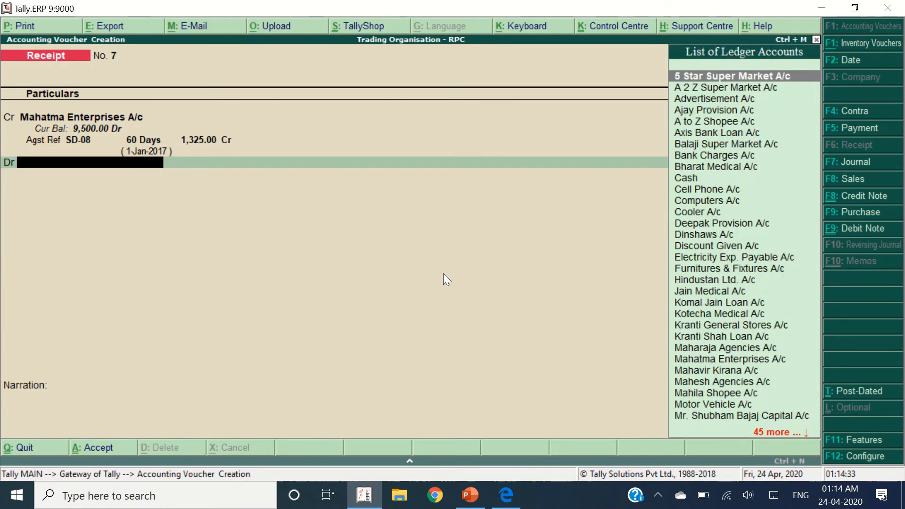
Debit State Bank of India with 1,325 in the receipt voucher
type("state")
key("Return")
key("Return")
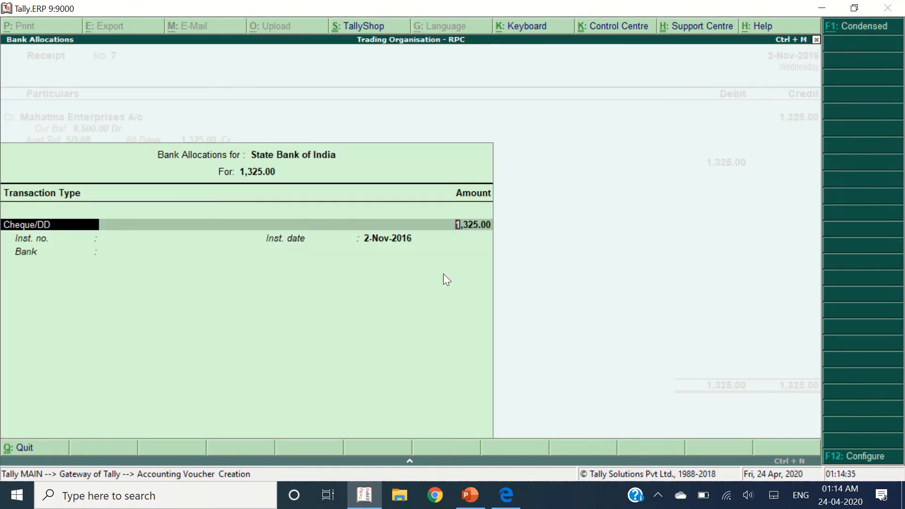
Enter cheque number 155451 from the practice PDF in the bank allocation and save the receipt voucher
key("Return")
key("alt+Tab")
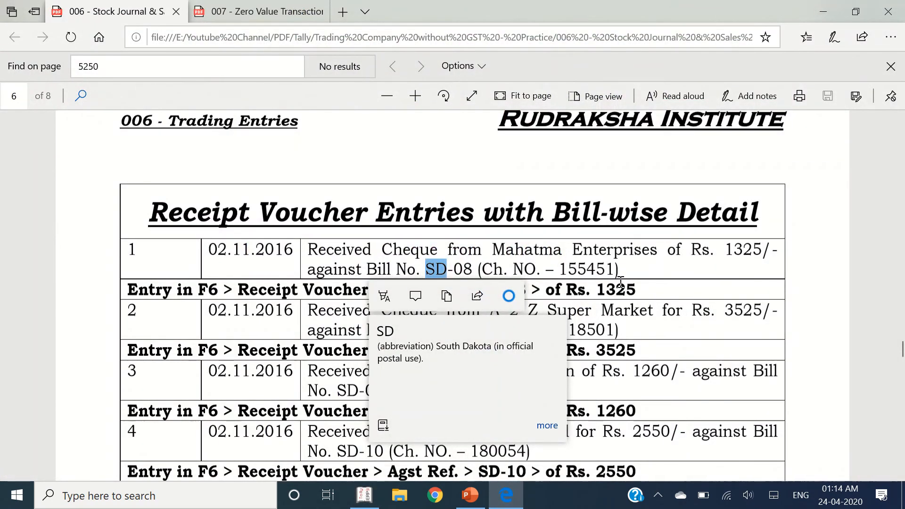
key("alt+Tab")
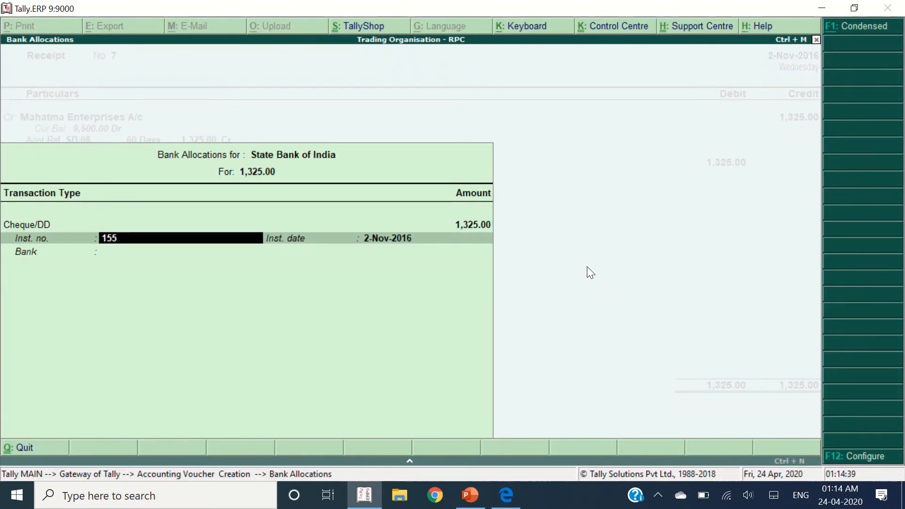
key("Return")
key("Return")
key("Return")
key("Return")
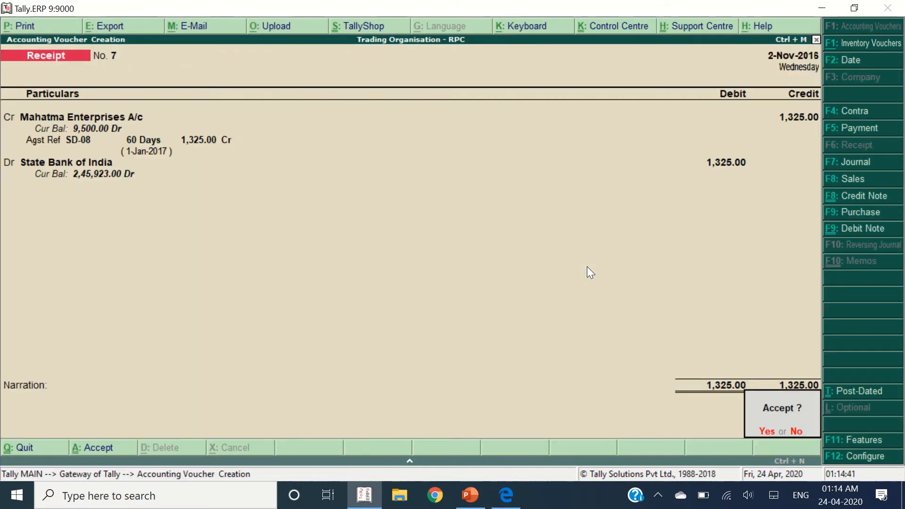
key("alt+Tab")
key("alt+Tab")
key("Return")
Check entry 2 in the practice PDF and credit A 2 Z Super Market A/c with 3,525 in the receipt voucher
key("alt+Tab")
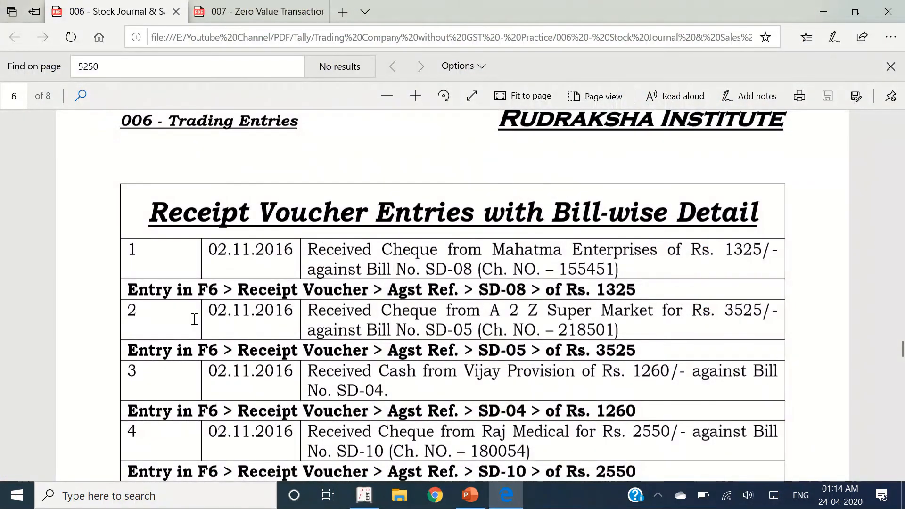
left_click_drag(138, 316, 618, 330)
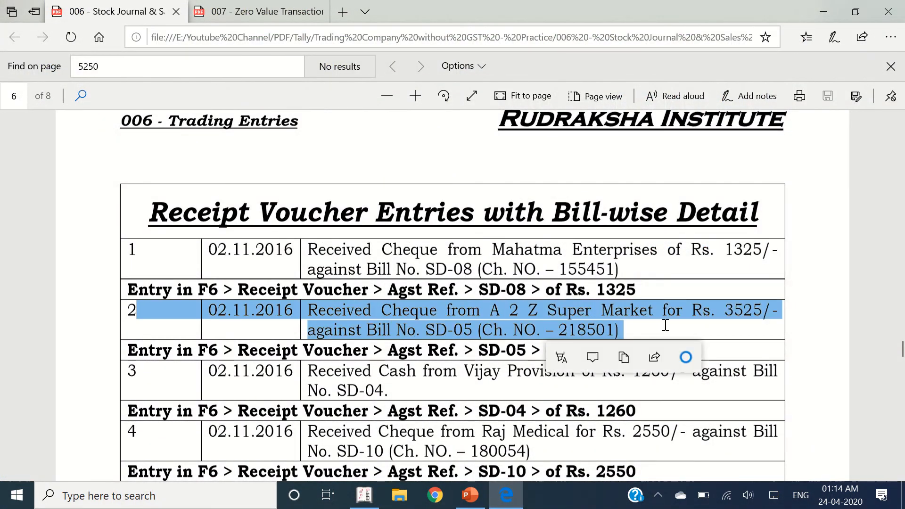
key("alt+Tab")
type("A2z")
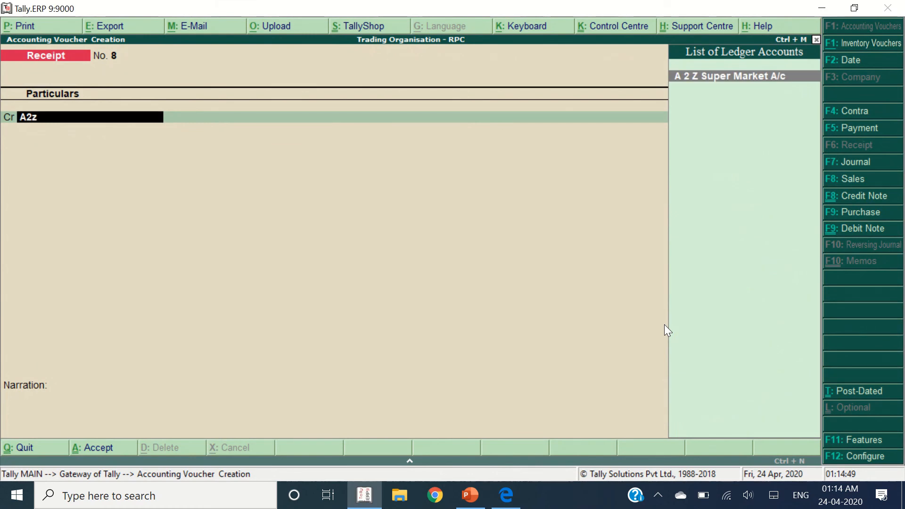
key("Return")
key("alt+Tab")
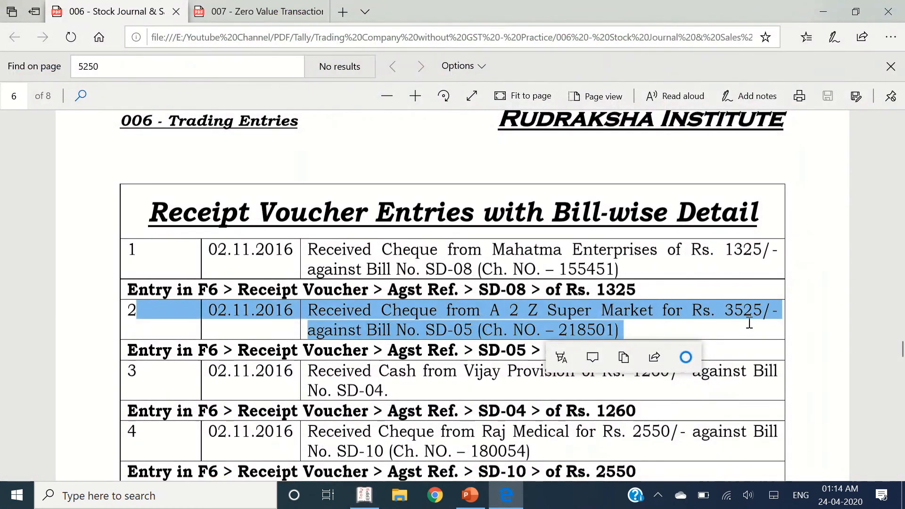
key("alt+Tab")
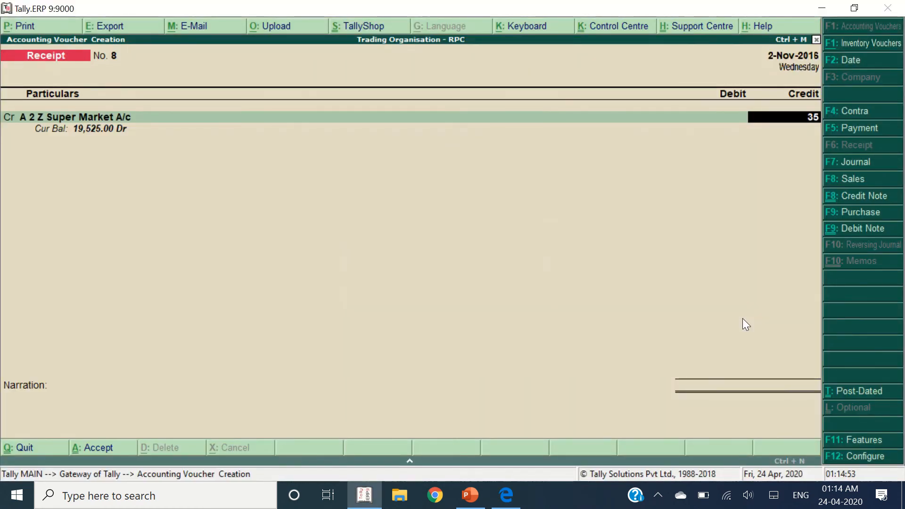
type("3,525")
key("Return")
Allocate the 3,525 receipt as Agst Ref to pending bill SD-05
key("Return")
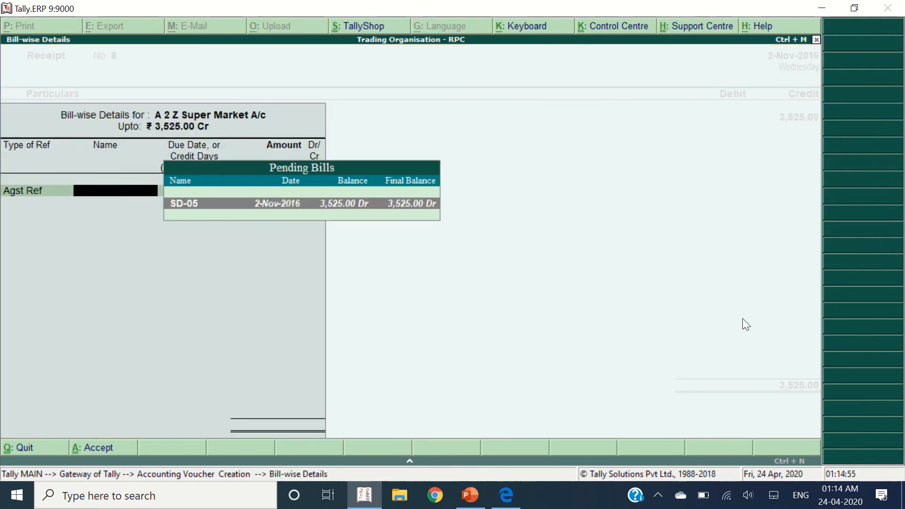
key("Return")
key("Return")
key("Return")
key("Return")
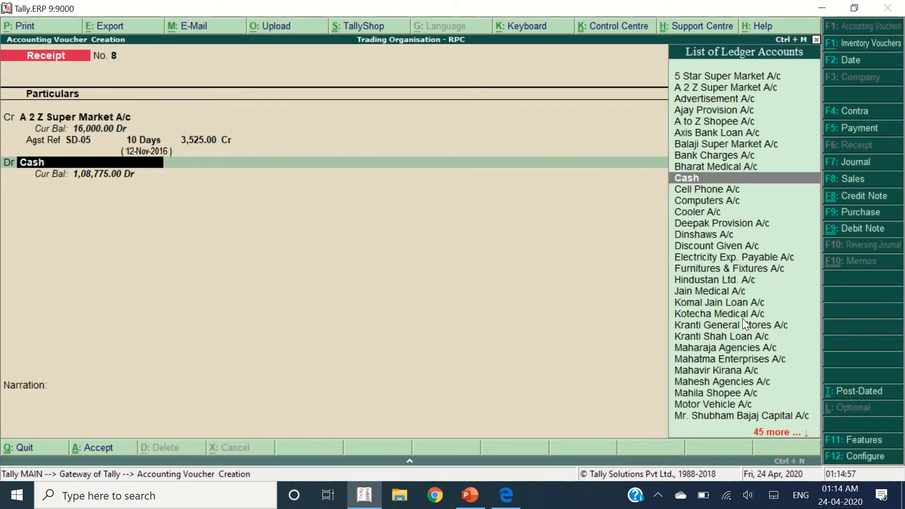
Debit State Bank of India with 3,525 for the A 2 Z Super Market receipt, checking the payment mode in the practice PDF
key("alt+Tab")
key("alt+Tab")
type("State")
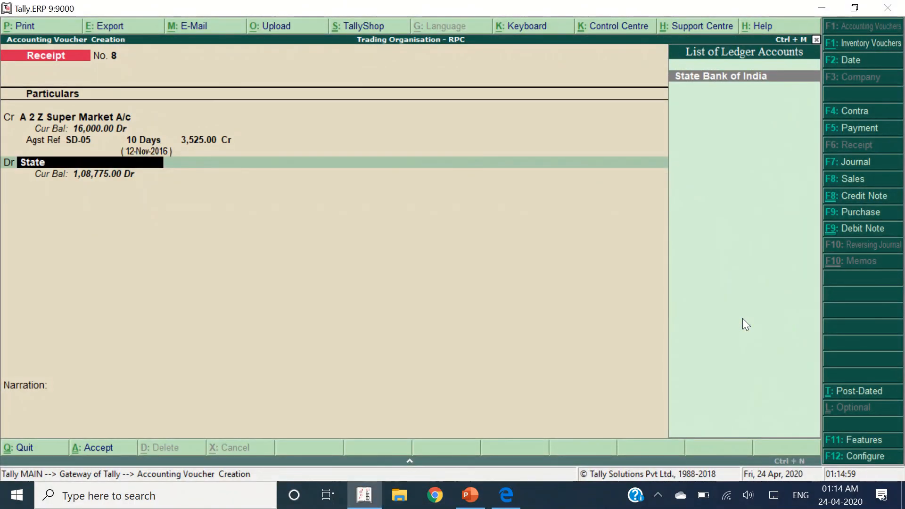
key("Return")
key("Return")
Enter cheque number 218501 from the practice PDF in the bank allocation and save the A 2 Z Super Market receipt
key("alt+Tab")
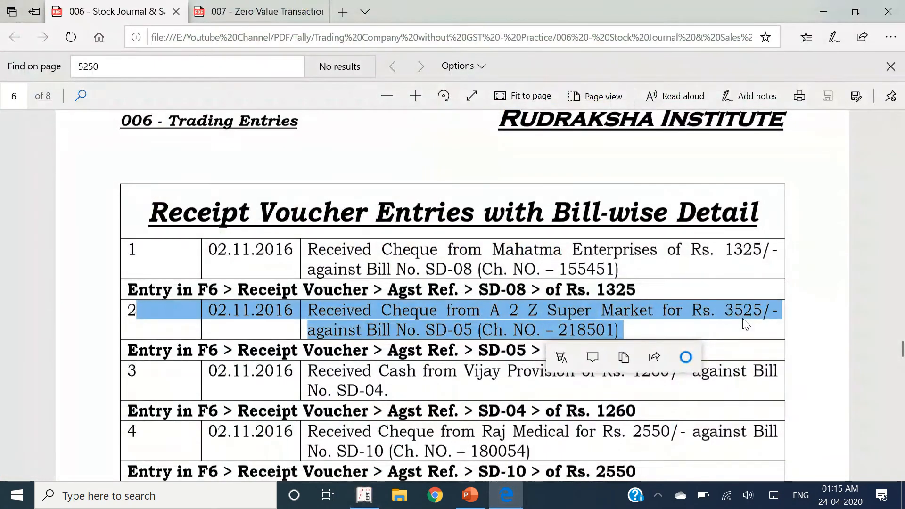
key("alt+Tab")
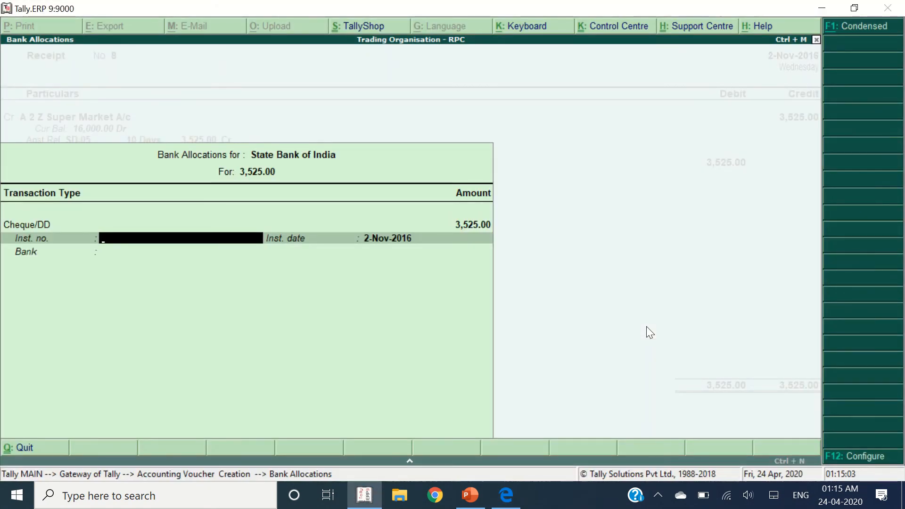
type("21850")
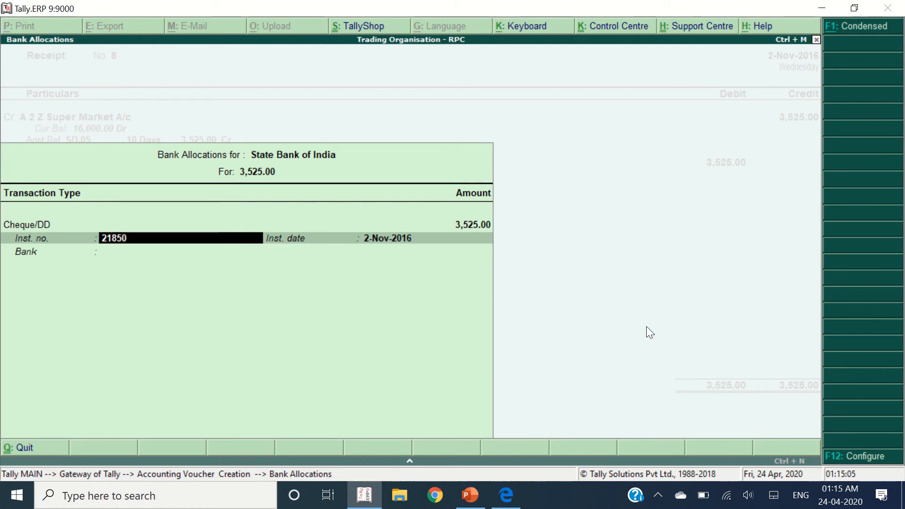
key("Return")
key("Return")
key("Return")
Check entry 3 in the practice PDF and credit Vijay Provision A/c with 1,260 in a new receipt voucher
key("alt+Tab")
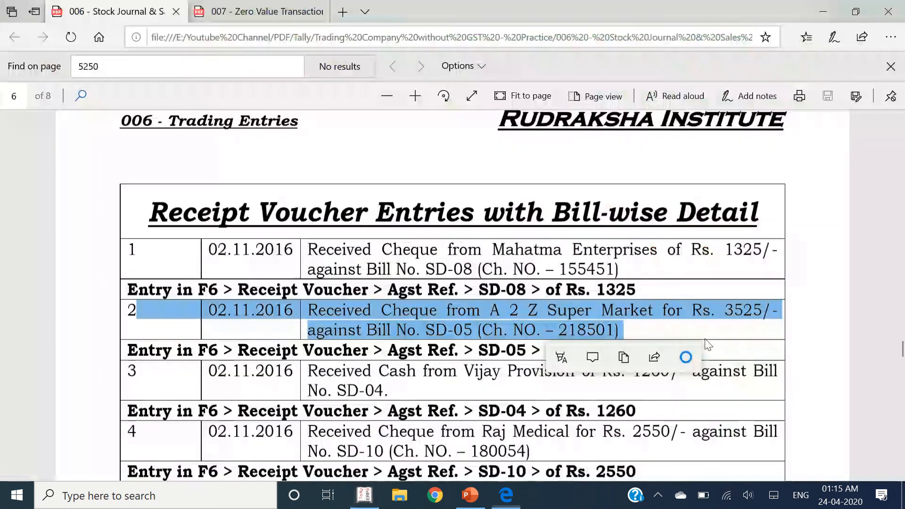
scroll(580, 370, "down", 2)
left_click(305, 259)
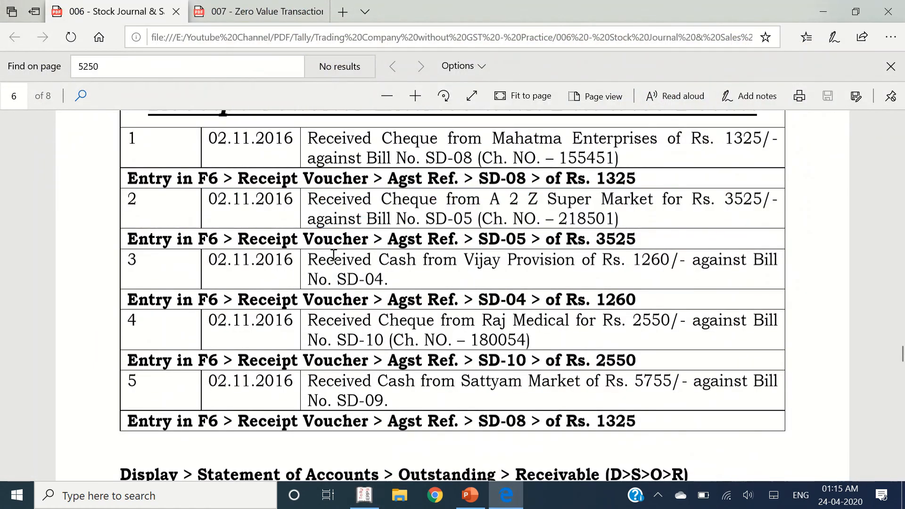
left_click_drag(320, 256, 414, 278)
key("alt+Tab")
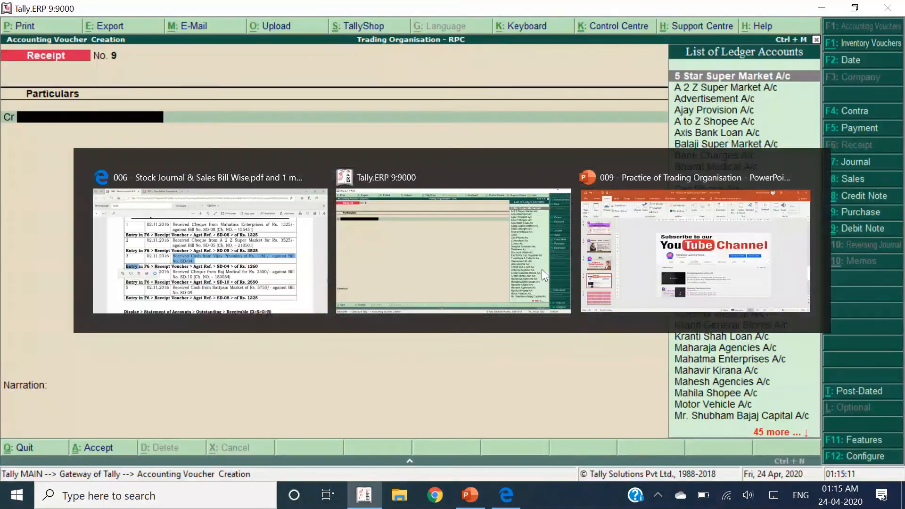
type("Vijay Pr")
key("Return")
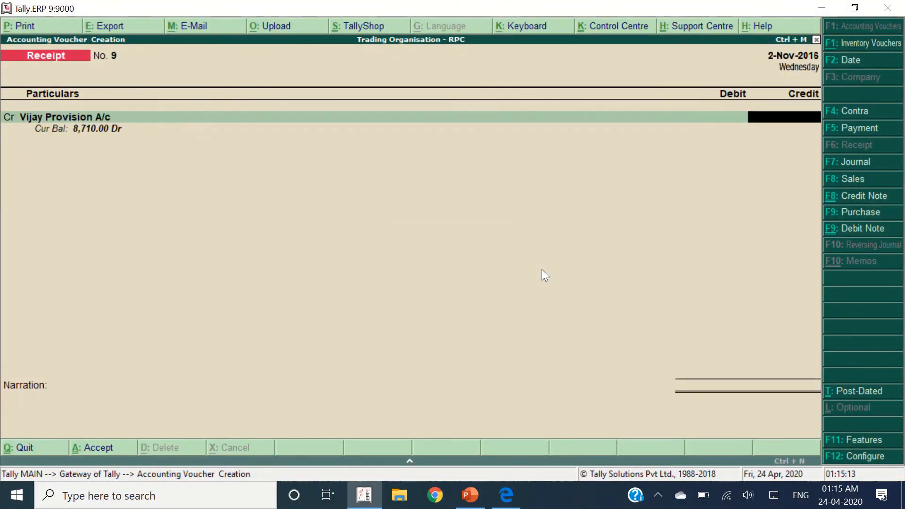
key("alt+Tab")
key("alt+Tab")
type("1,26")
type("0")
key("Return")
Allocate the 1,260 receipt as Agst Ref to pending bill SD-04
key("Return")
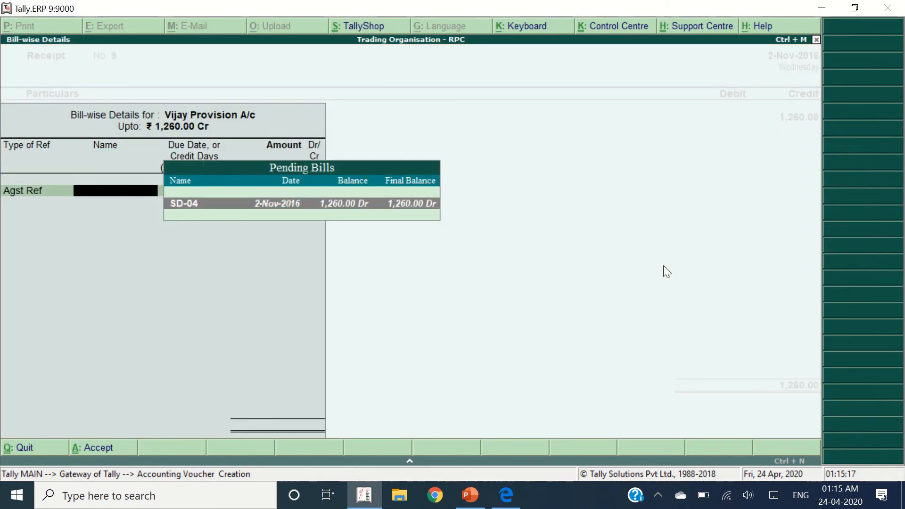
key("Return")
key("Return")
key("Return")
key("Return")
key("Return")
Debit Cash with 1,260 and save the Vijay Provision receipt voucher
type("c")
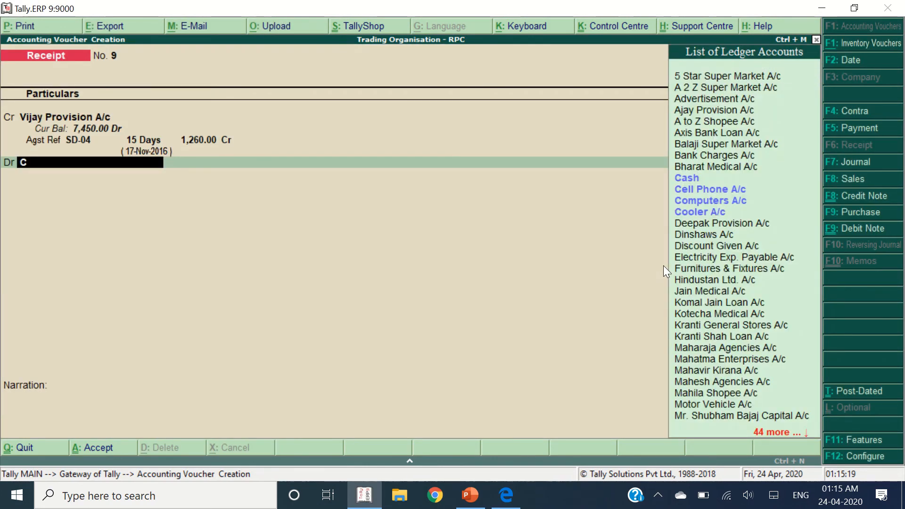
key("Return")
key("Return")
key("Return")
key("Return")
Check entry 4 in the practice PDF and credit Raj Medical A/c with 2,550 in a new receipt voucher
key("alt+Tab")
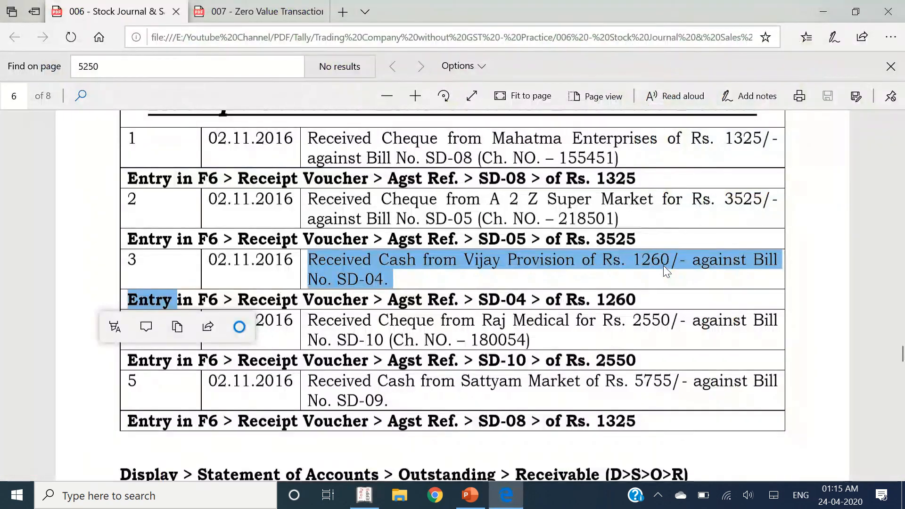
left_click(397, 329)
left_click_drag(148, 320, 528, 341)
key("alt+Tab")
type("Raj Me")
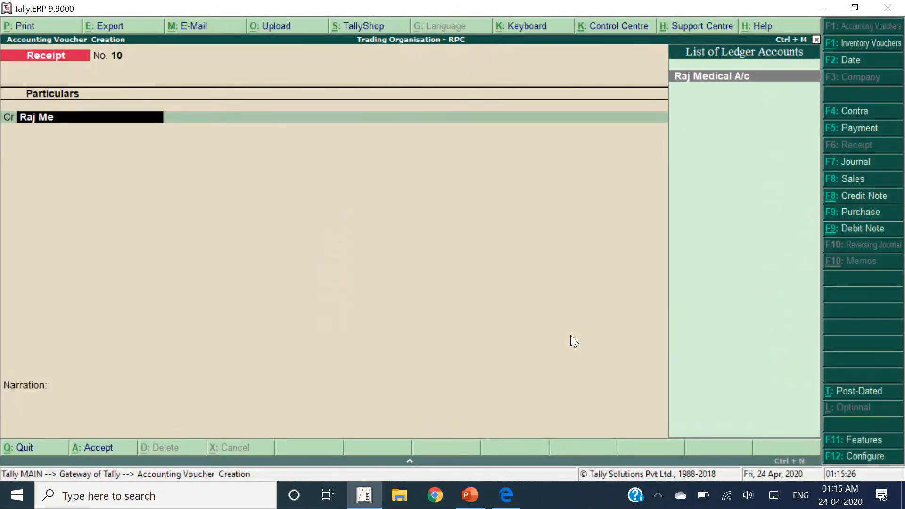
key("Return")
key("alt+Tab")
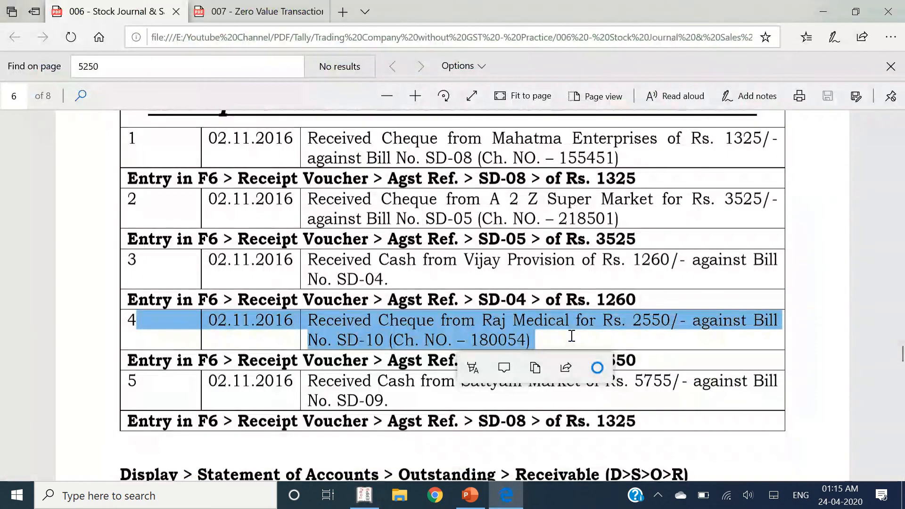
key("alt+Tab")
type("2,550")
key("Return")
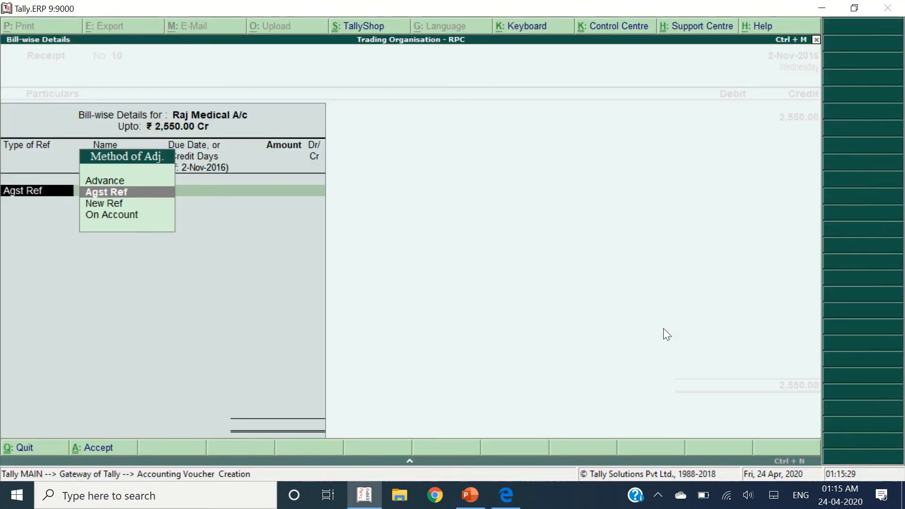
Allocate the 2,550 receipt as Agst Ref to pending bill SD-10
key("Return")
key("Return")
key("Return")
key("Return")
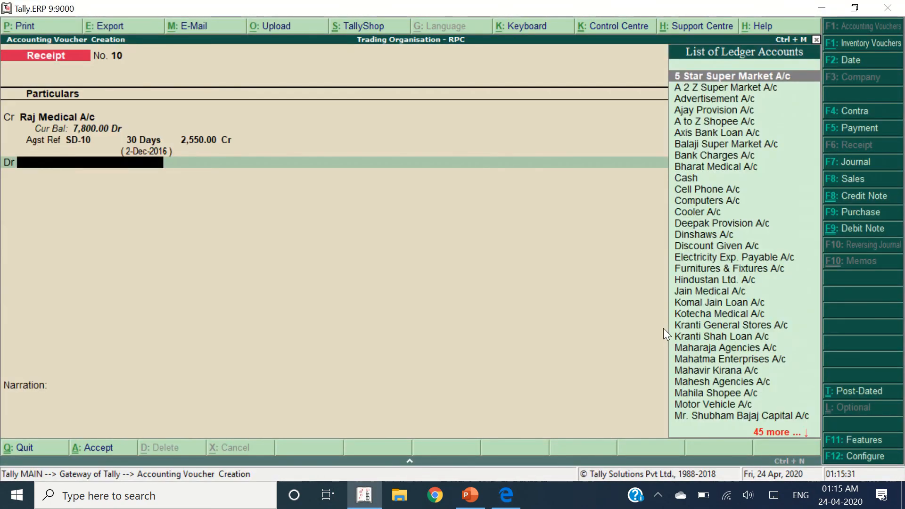
Debit State Bank of India with 2,550 for the Raj Medical receipt
type("State")
key("Return")
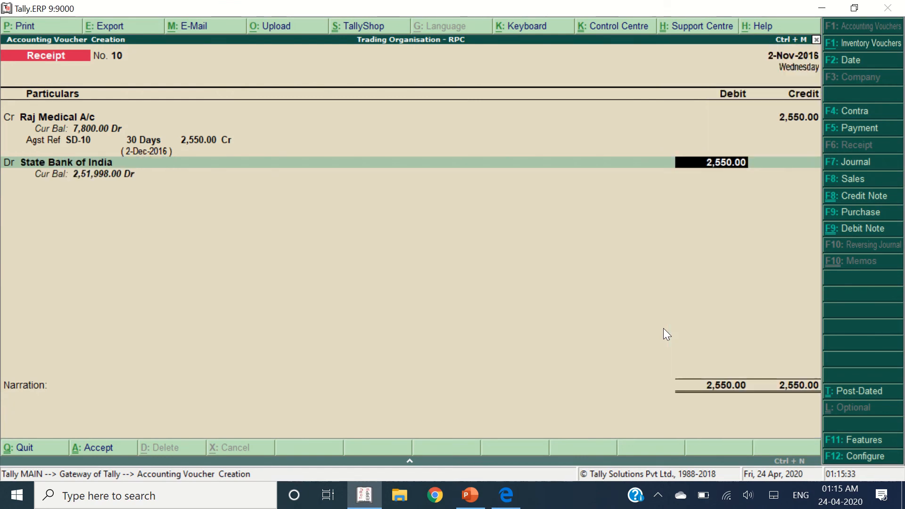
key("Return")
key("Return")
Enter cheque number 180054 from the practice PDF in the bank allocation and save the Raj Medical receipt
key("alt+Tab")
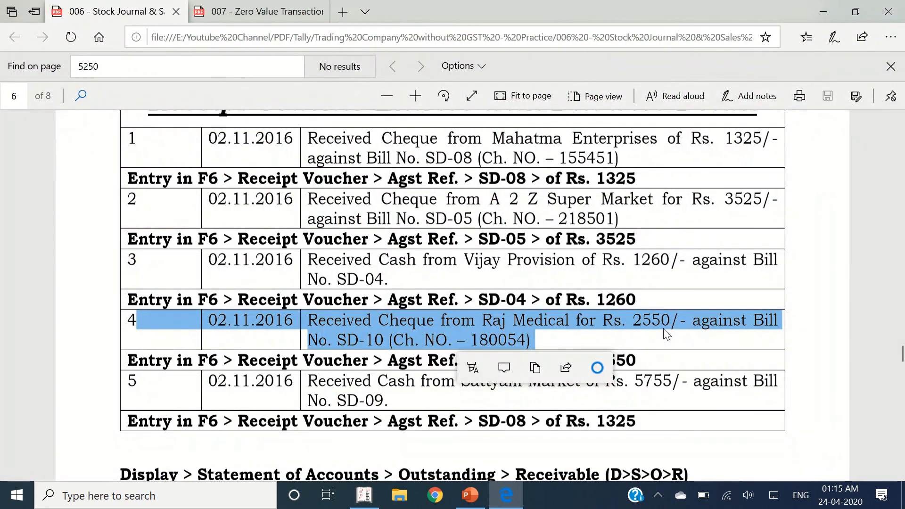
key("alt+Tab")
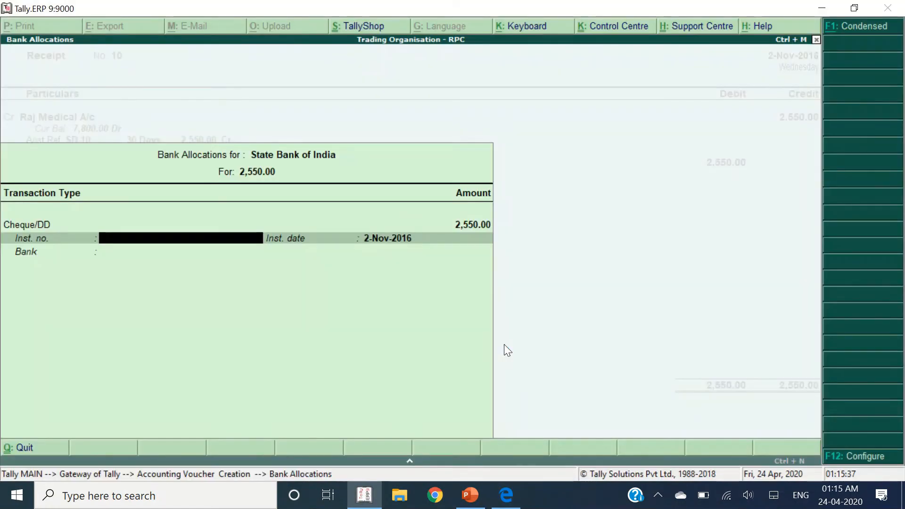
type("180054")
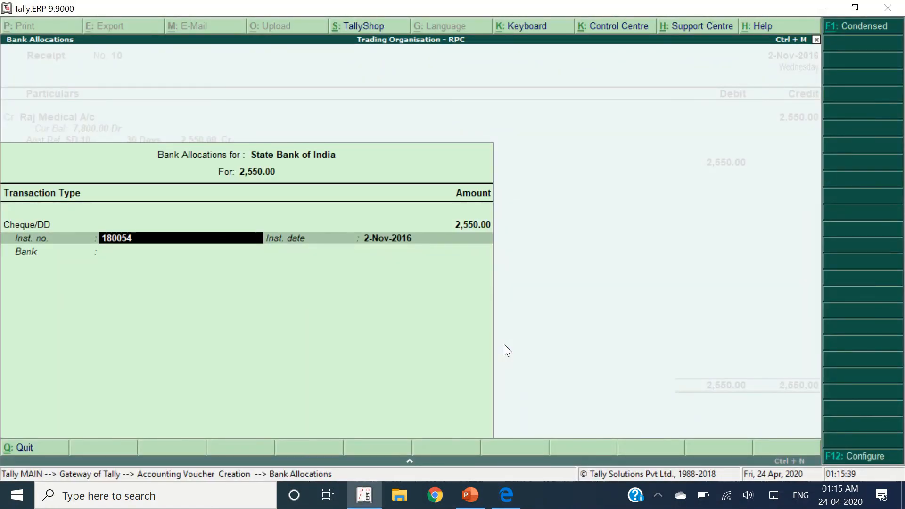
key("Return")
key("Return")
key("Return")
Check entry 5 in the practice PDF and credit Satyam Market A/c with 5,755 in a new receipt voucher
key("alt+Tab")
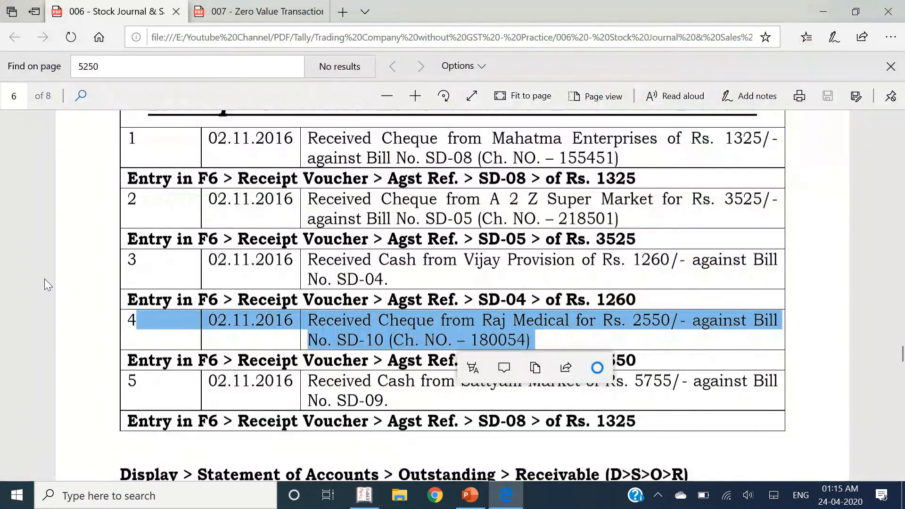
scroll(170, 283, "down", 3)
left_click_drag(140, 271, 460, 283)
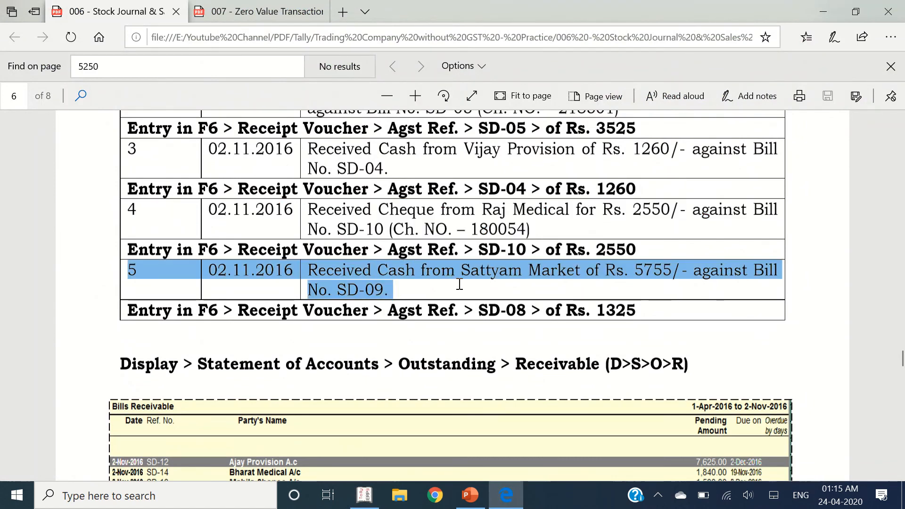
key("alt+Tab")
type("ya")
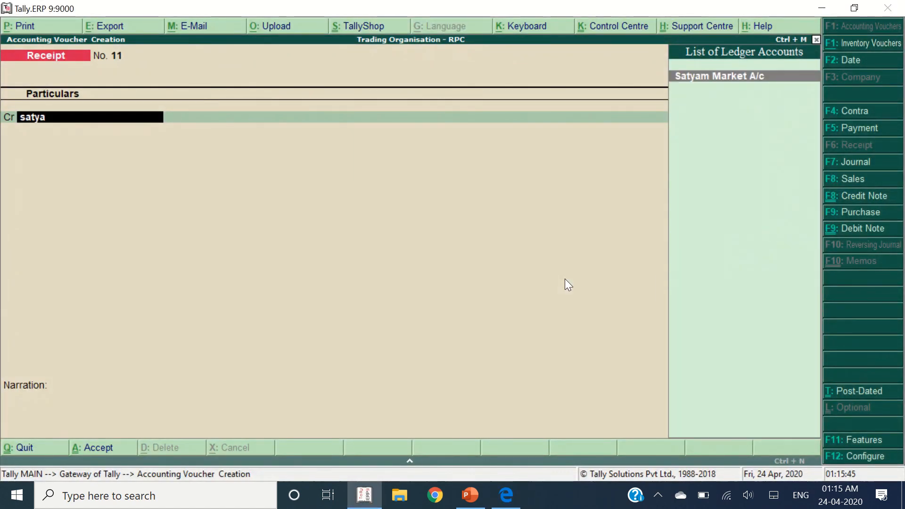
key("Return")
key("alt+Tab")
key("alt+Tab")
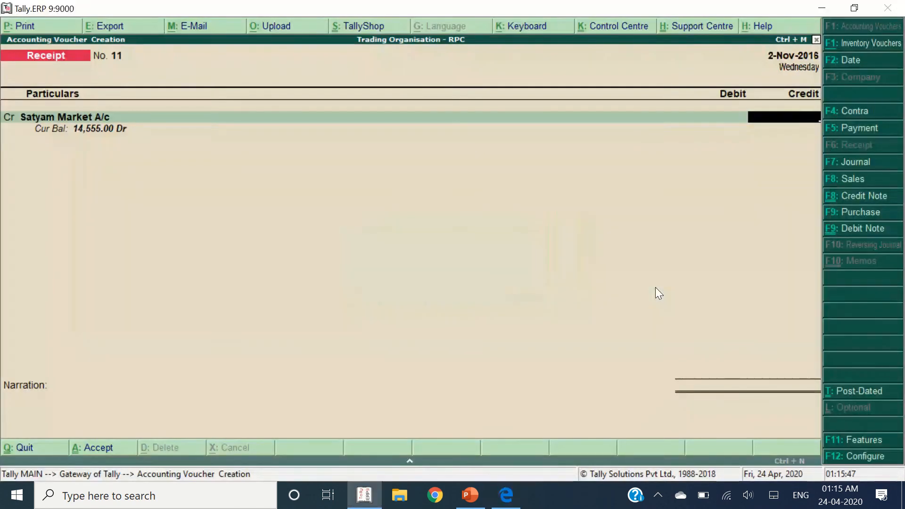
type("5,755")
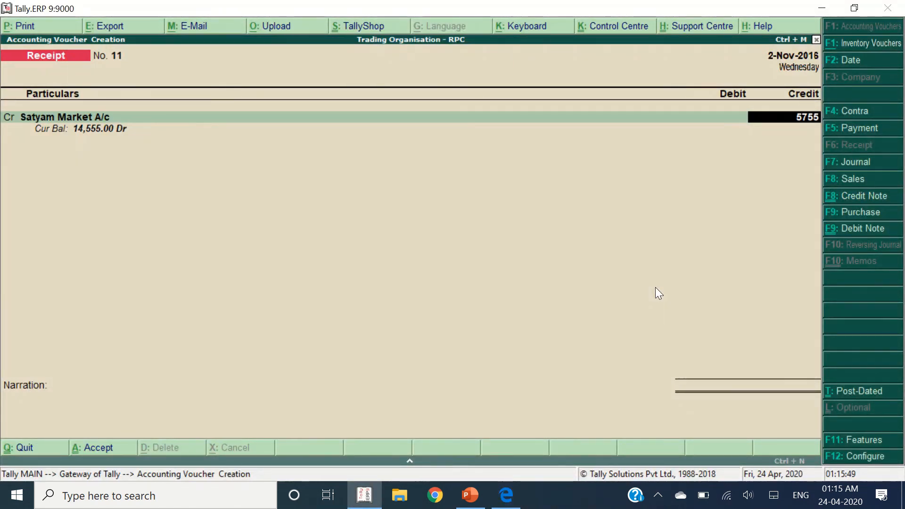
key("Return")
Allocate the 5,755 receipt as Agst Ref to pending bill SD-09
key("Return")
key("Return")
key("Return")
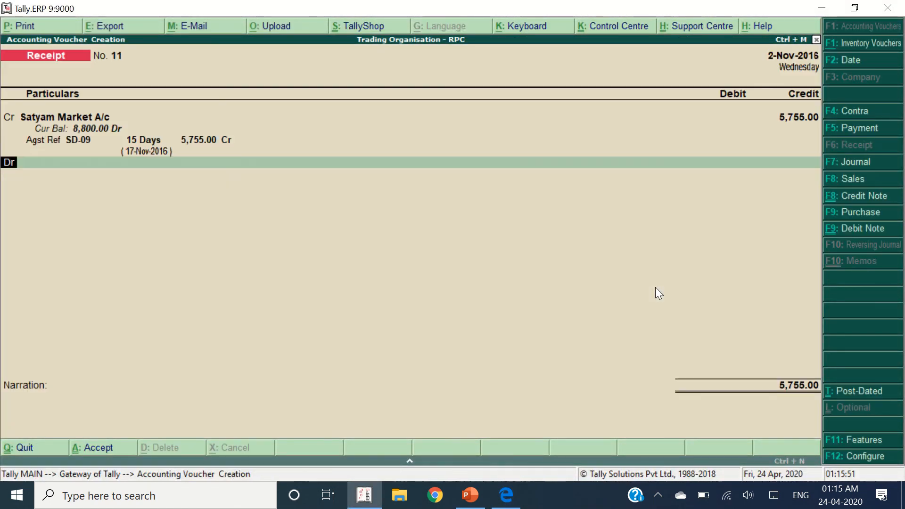
Debit State Bank of India with 5,755 for the Satyam Market receipt and check entry 5's payment details in the practice PDF
type("State")
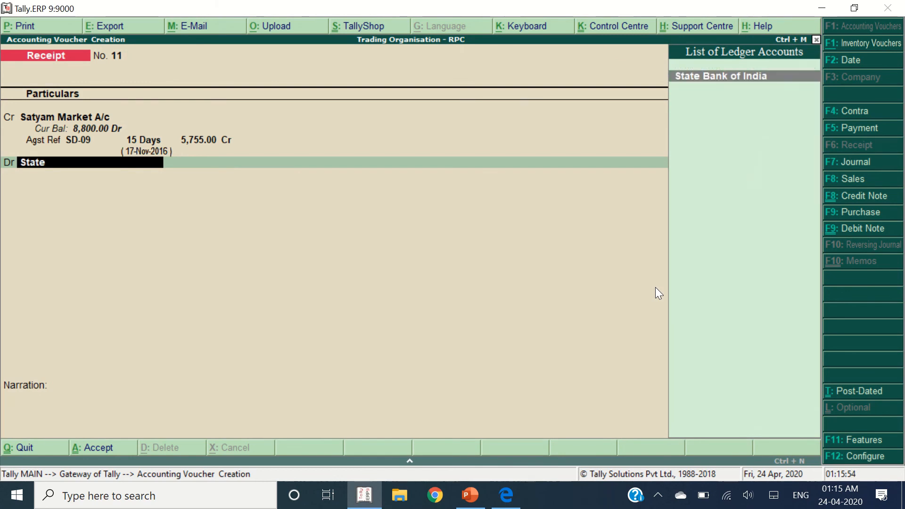
key("Return")
key("Return")
key("alt+Tab")
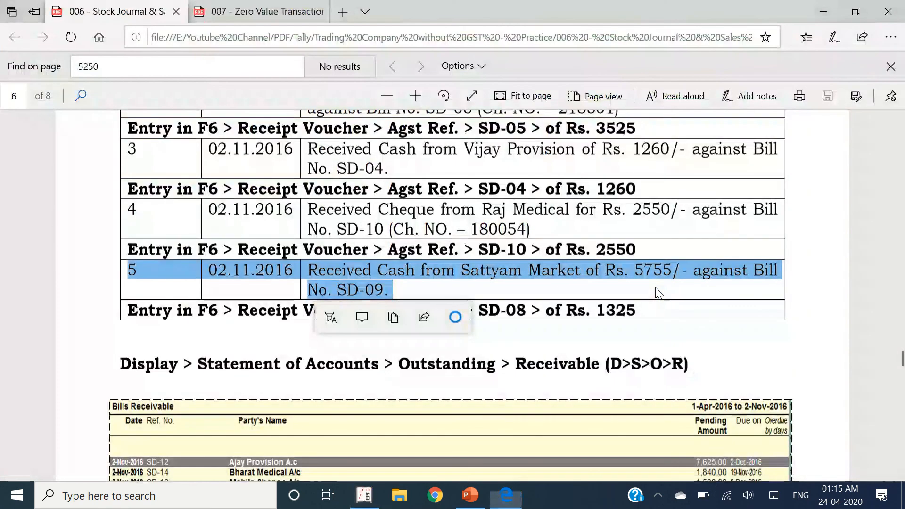
key("alt+Tab")
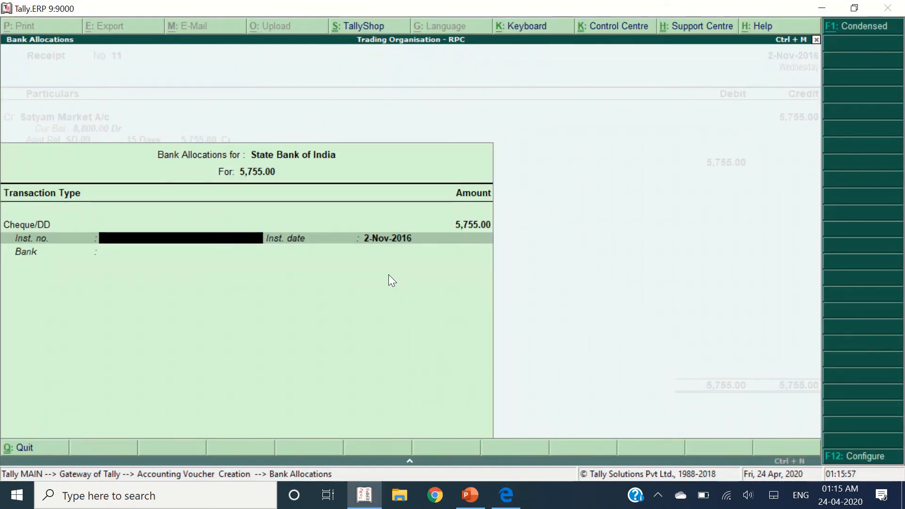
Change the debit ledger of the Satyam Market receipt to Cash for 5,755 and save the voucher
key("BackSpace")
key("BackSpace")
key("BackSpace")
type("cash")
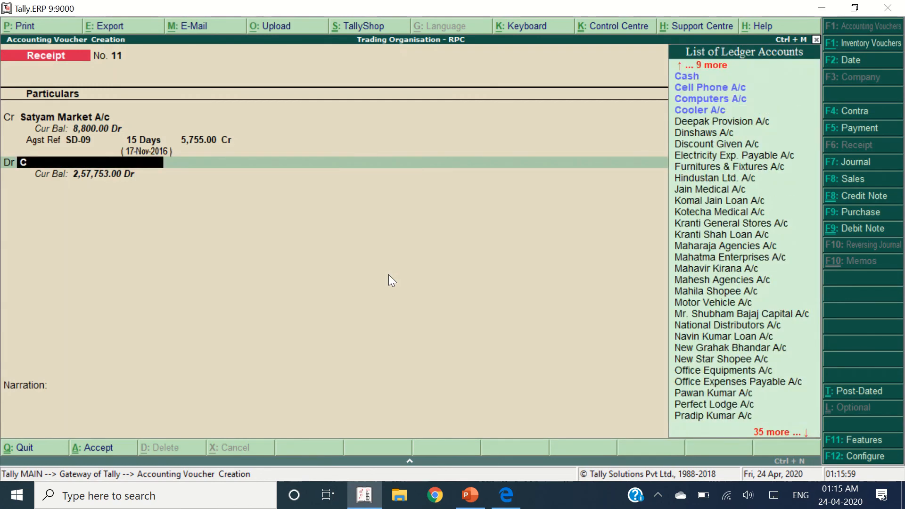
key("Return")
key("Return")
key("Return")
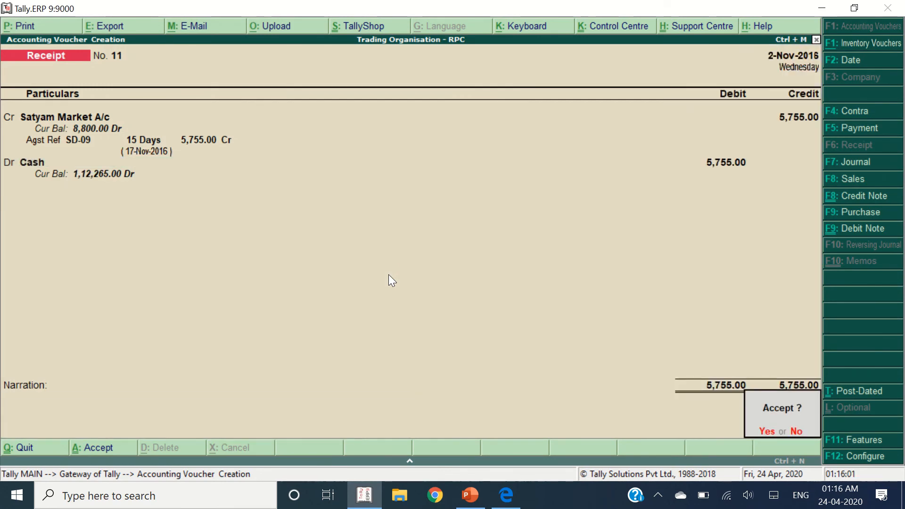
Review entry 5's reference and amount line and the Bills Receivable reference list in the practice PDF
key("alt+Tab")
scroll(530, 279, "down", 1)
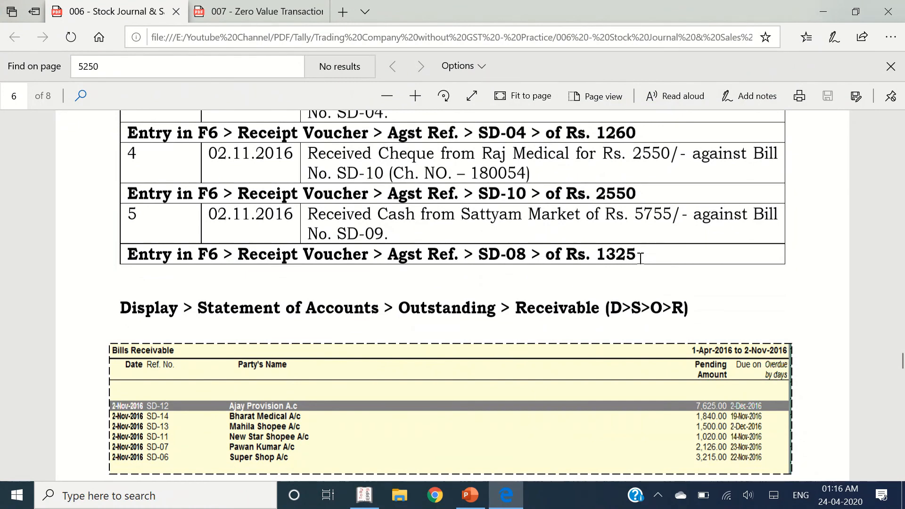
left_click_drag(640, 259, 596, 254)
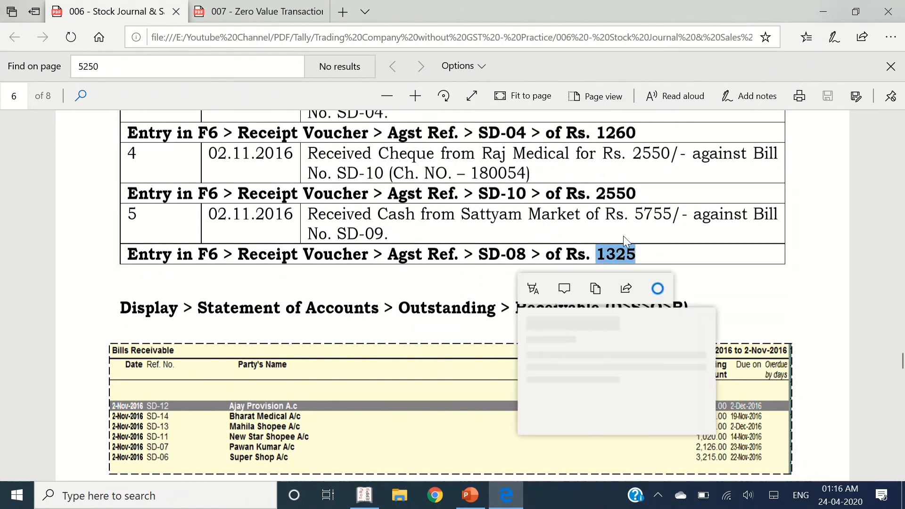
left_click(643, 254)
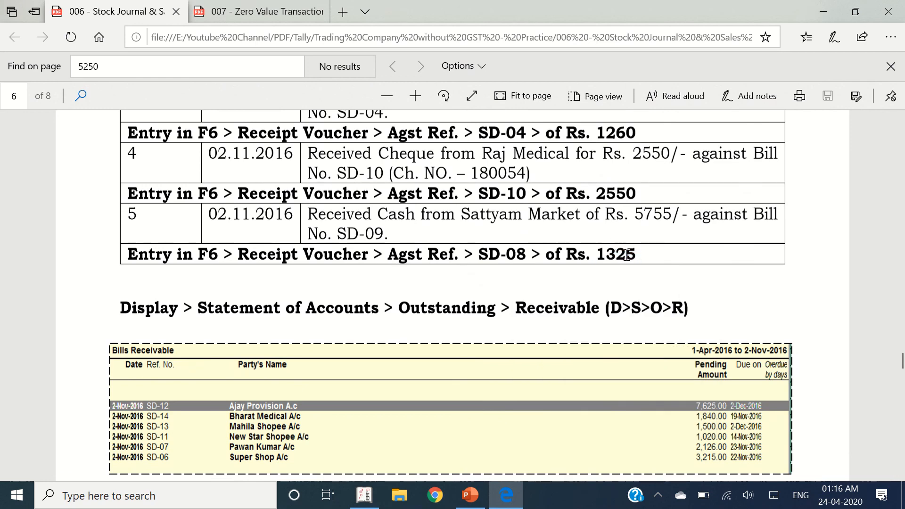
double_click(620, 254)
scroll(332, 282, "down", 3)
left_click(380, 267)
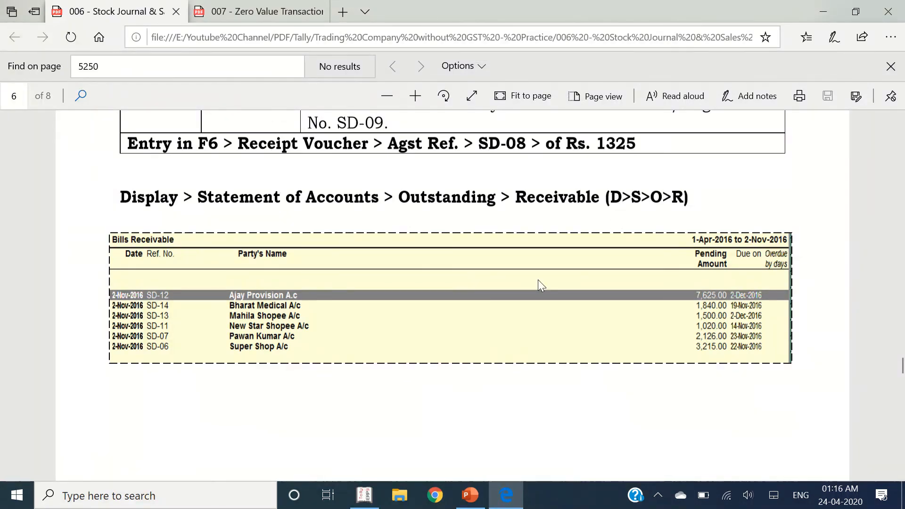
Open the outstanding Bills Receivable report in Tally.ERP 9 and compare its pending bills with the practice PDF's list
key("alt+Tab")
key("Escape")
key("Return")
key("Escape")
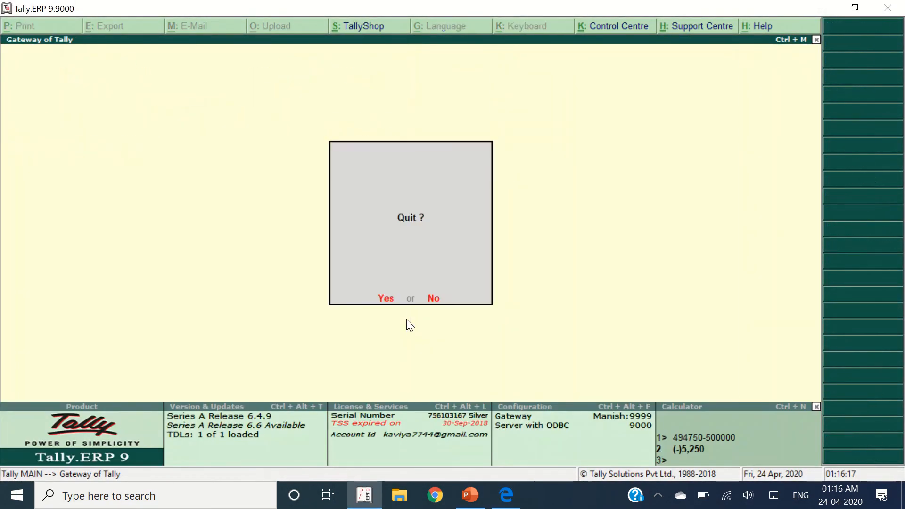
key("Escape")
key("Up")
key("Up")
key("Return")
key("Down")
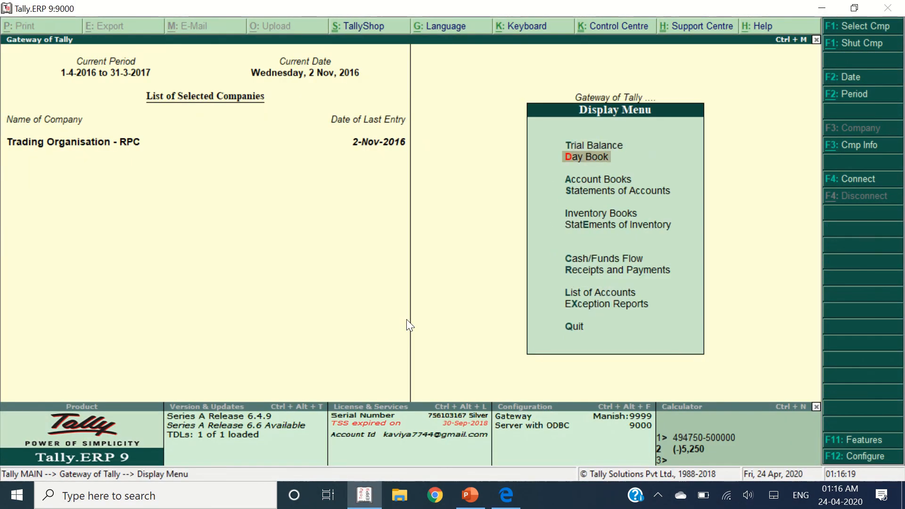
key("Down")
key("Down")
key("Return")
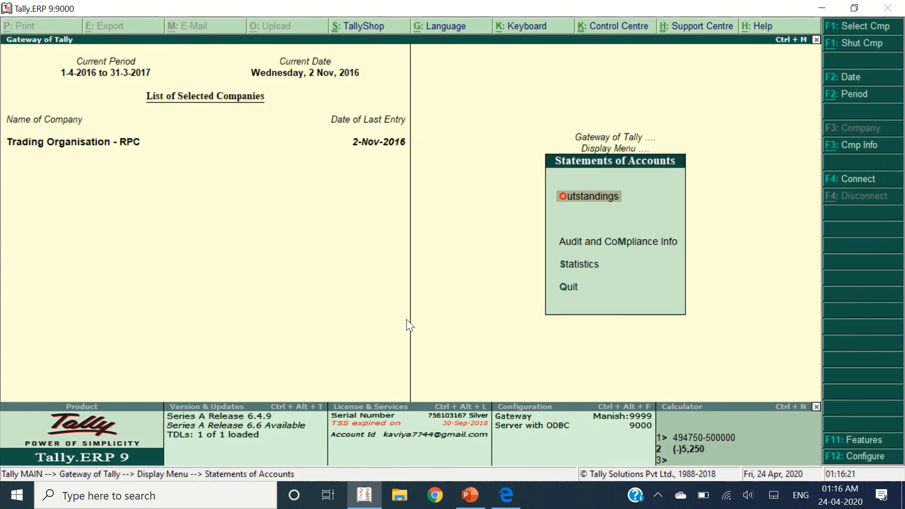
key("Return")
key("Return")
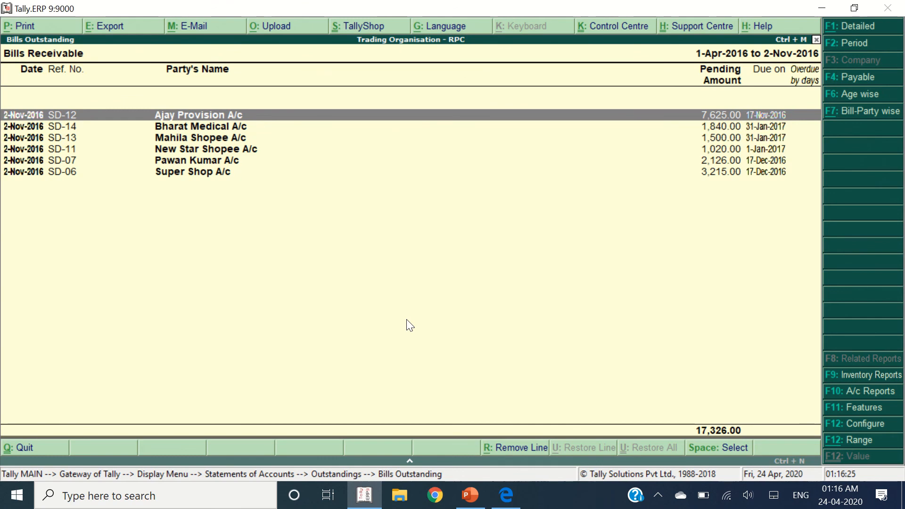
key("alt+Tab")
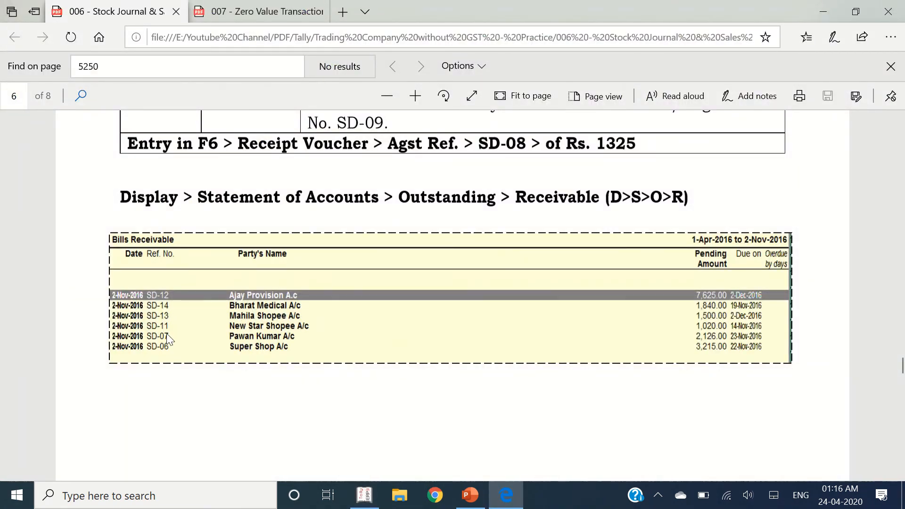
Find the Trial Balance reference in the practice PDF and open the company's Trial Balance in Tally.ERP 9
scroll(438, 343, "down", 10)
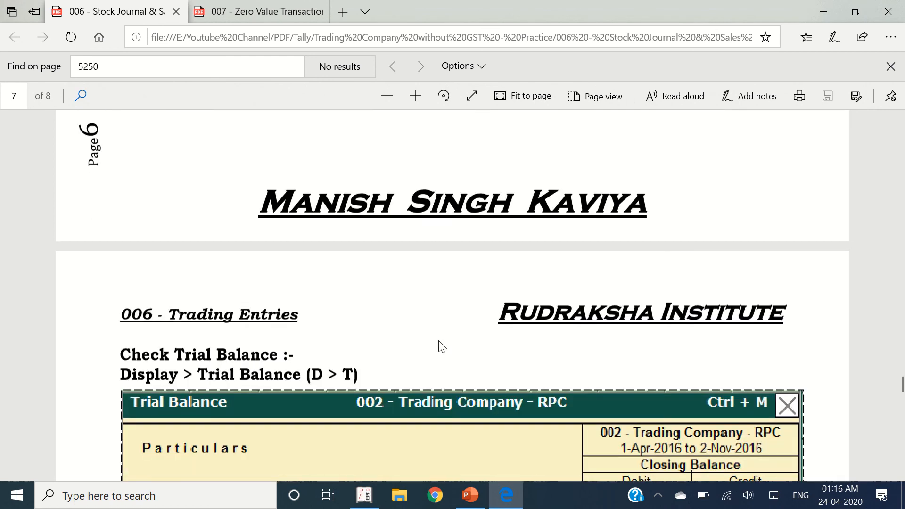
scroll(437, 340, "down", 3)
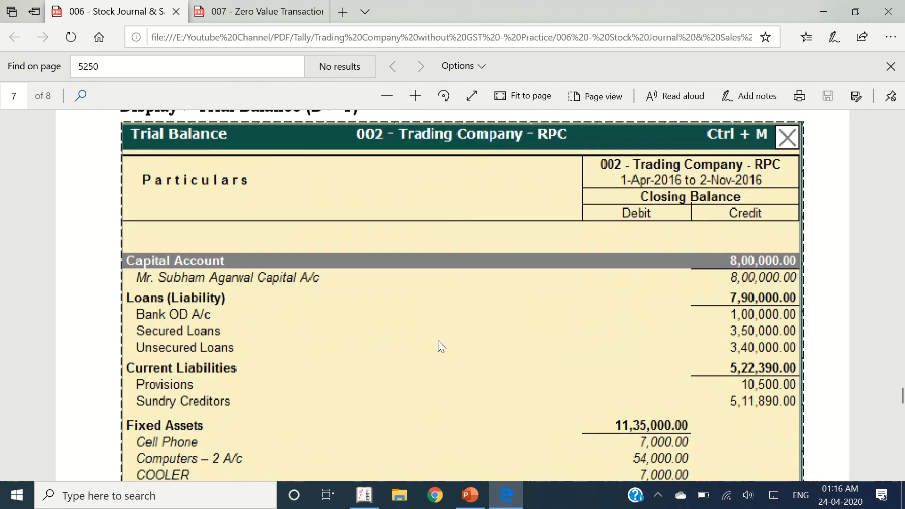
key("alt+Tab")
key("Escape")
key("Escape")
key("Escape")
key("Escape")
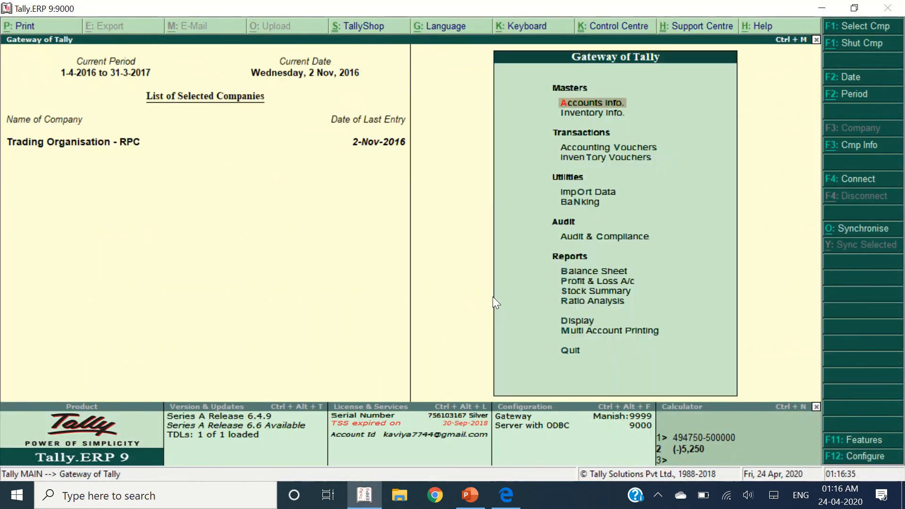
key("Up")
key("Up")
key("Return")
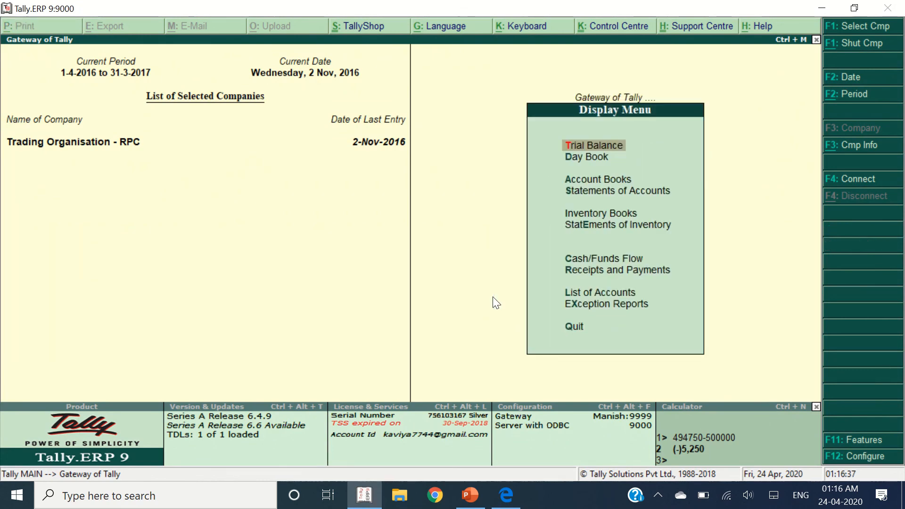
key("Return")
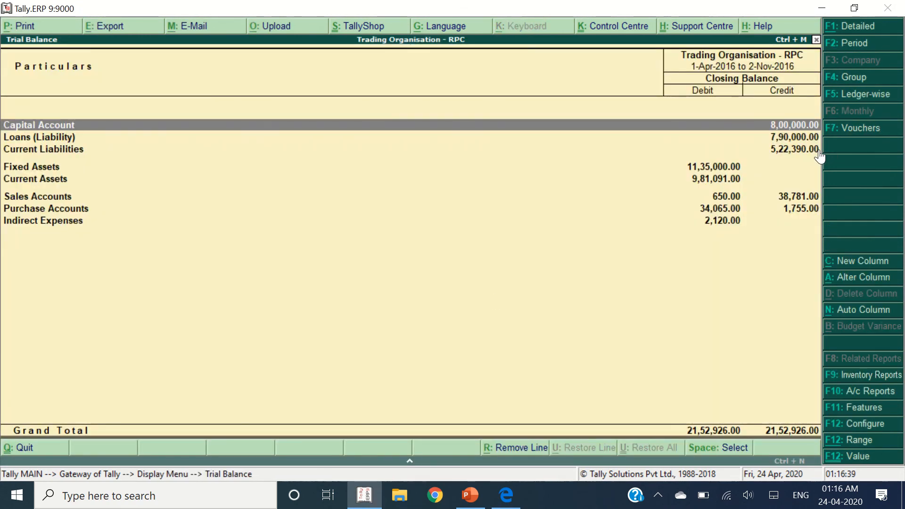
Compare the Trial Balance group totals, from Capital Account through Indirect Expenses, with the practice PDF's reference
key("alt+Tab")
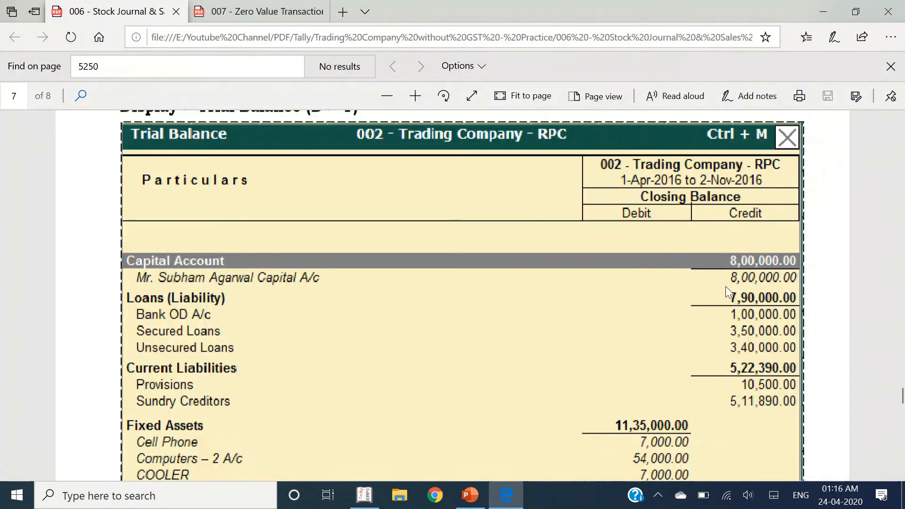
scroll(744, 369, "down", 5)
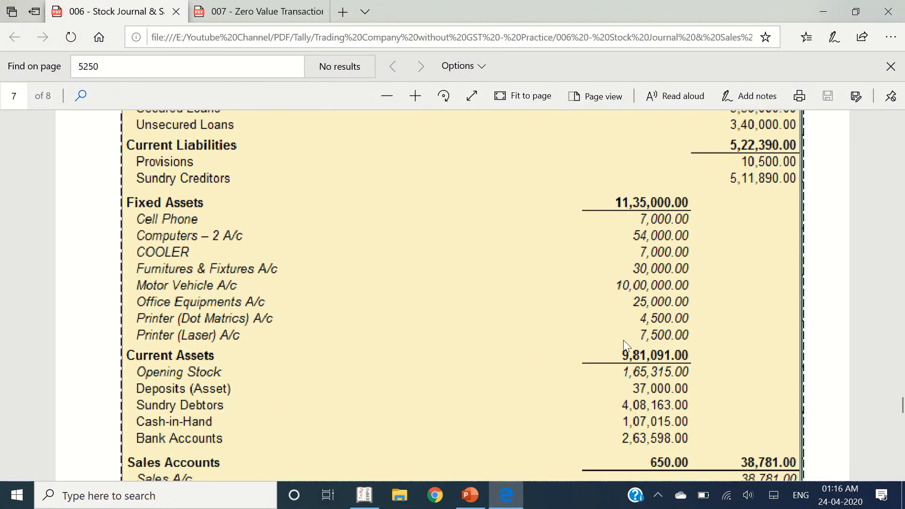
key("alt+Tab")
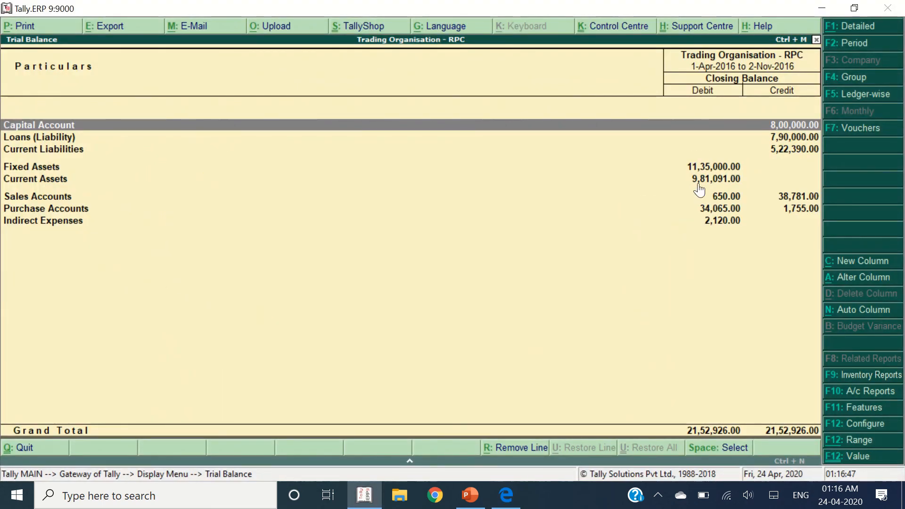
key("Down")
key("Down")
key("Down")
key("Down")
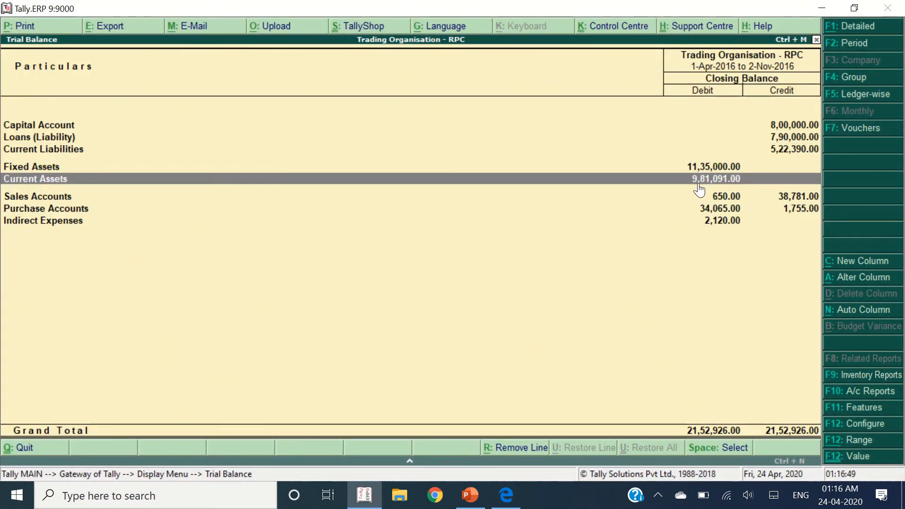
key("Down")
key("alt+Tab")
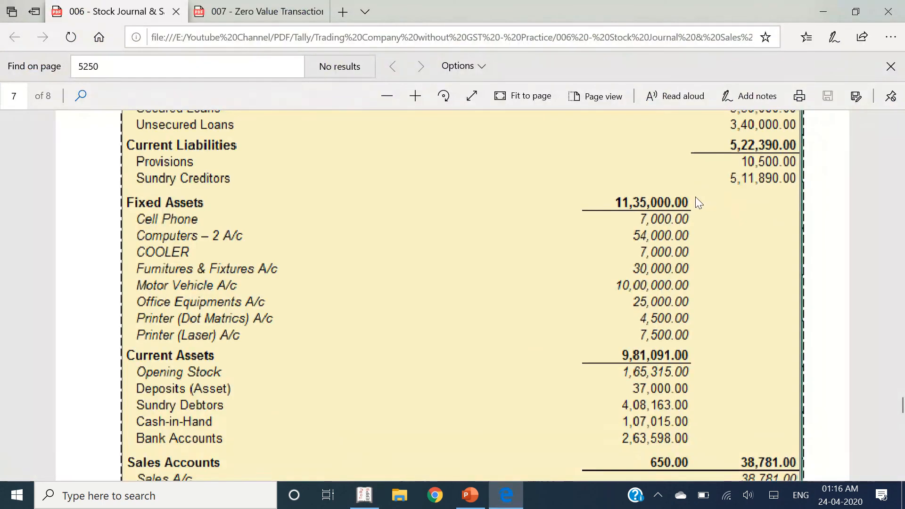
scroll(697, 202, "down", 5)
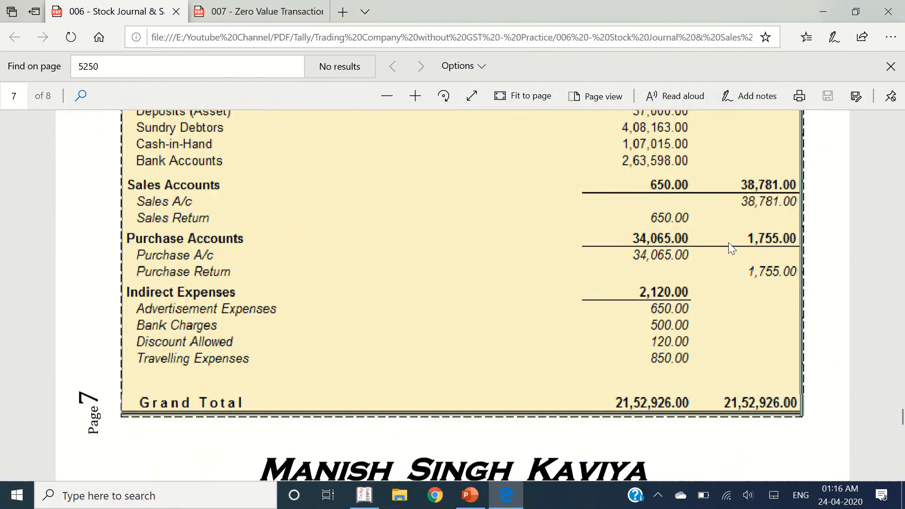
key("alt+Tab")
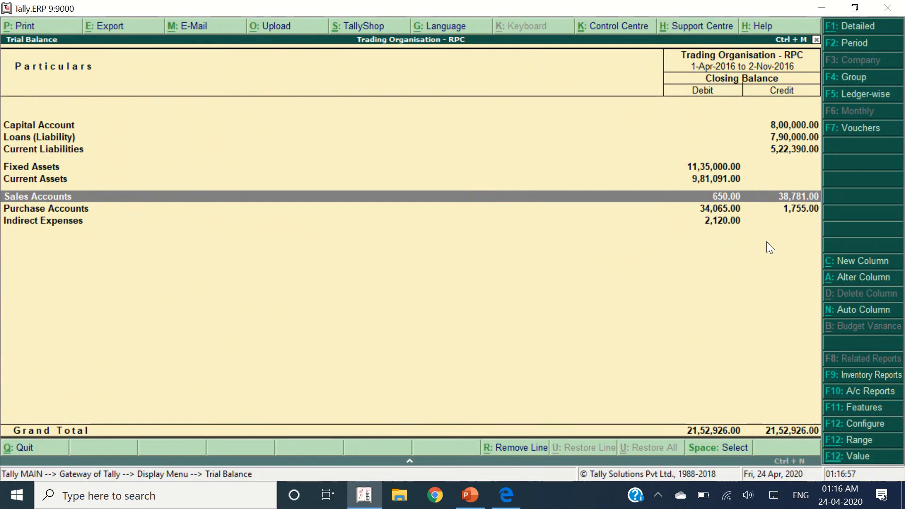
key("Down")
key("Down")
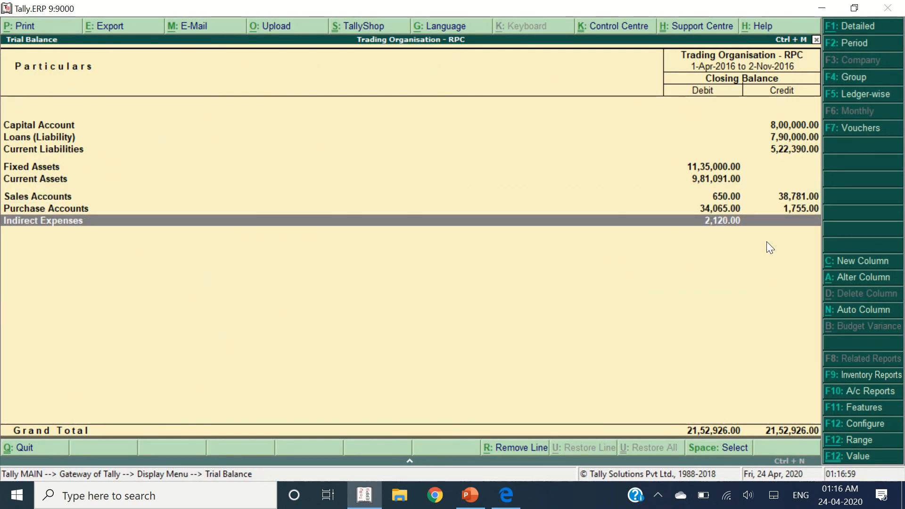
key("alt+Tab")
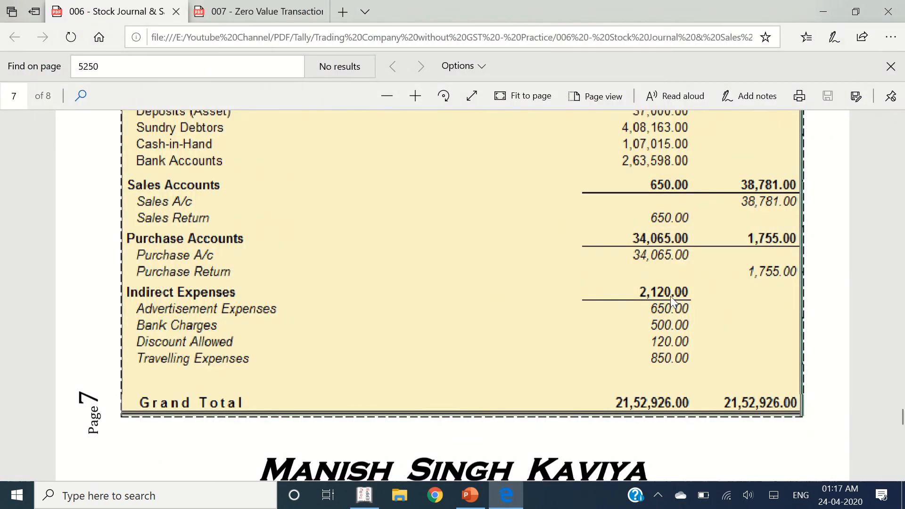
Examine the Stock Summary reference on page 8 of the practice PDF, including item quantities, rates and grand total
scroll(598, 315, "down", 10)
scroll(546, 328, "up", 7)
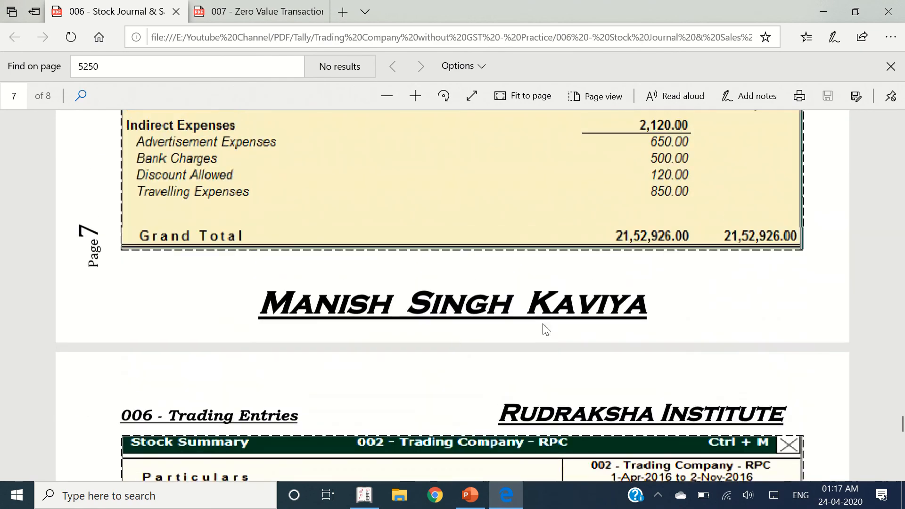
scroll(546, 329, "down", 9)
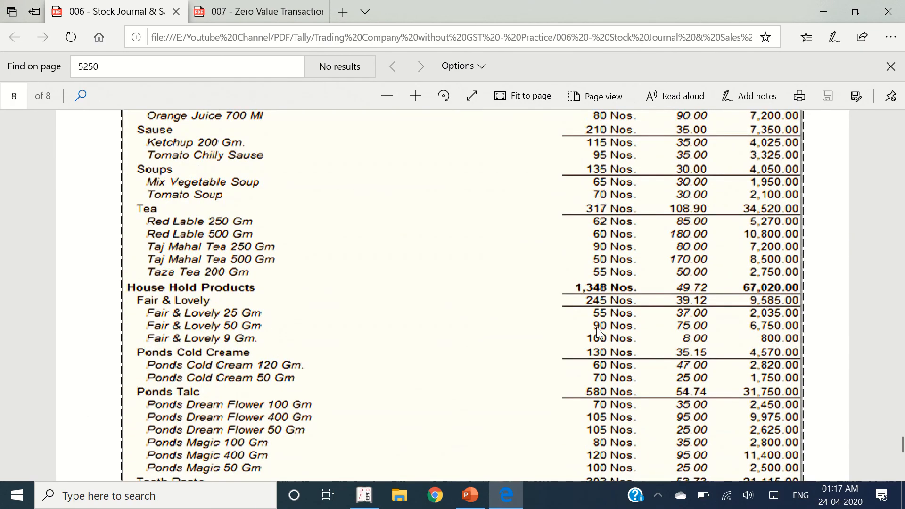
scroll(603, 330, "down", 8)
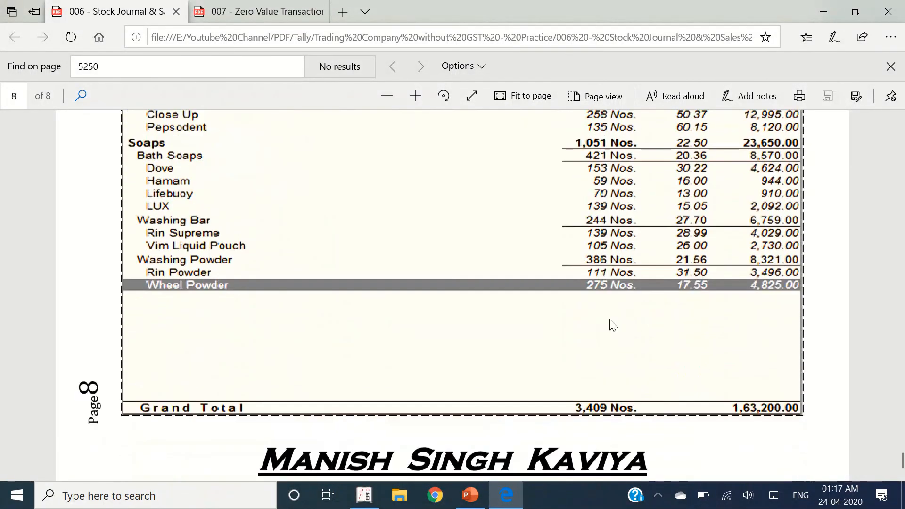
scroll(612, 326, "down", 1)
scroll(445, 333, "up", 6)
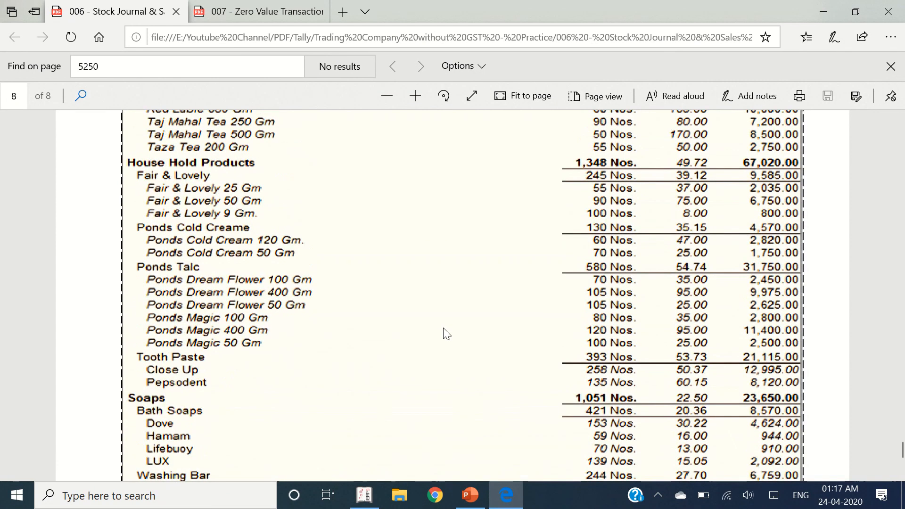